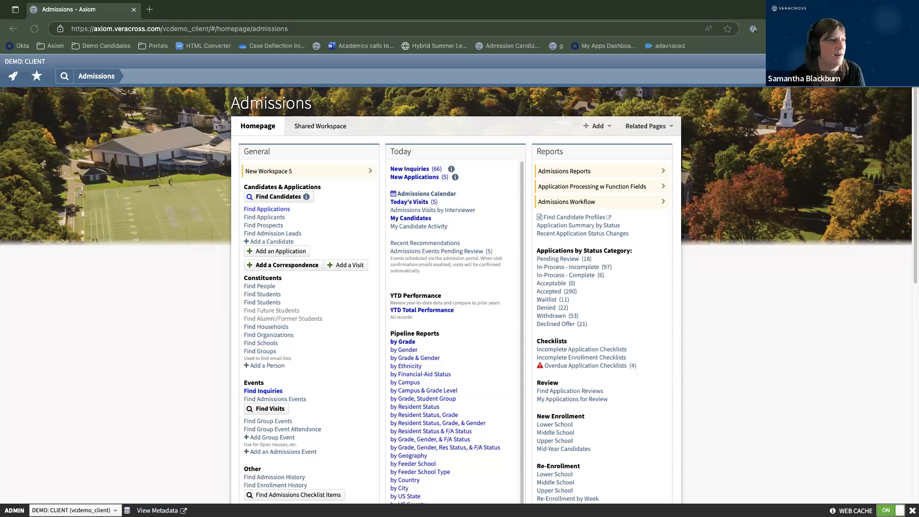
Duplicate the Admissions tab and open the applicant's record from the Demo Candidates bookmarks.
scroll(623, 298, down, 2)
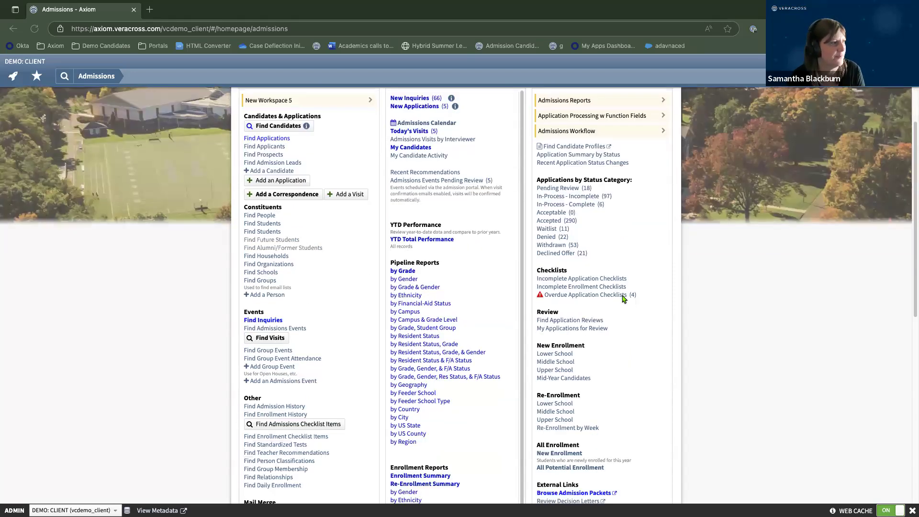
scroll(623, 300, up, 2)
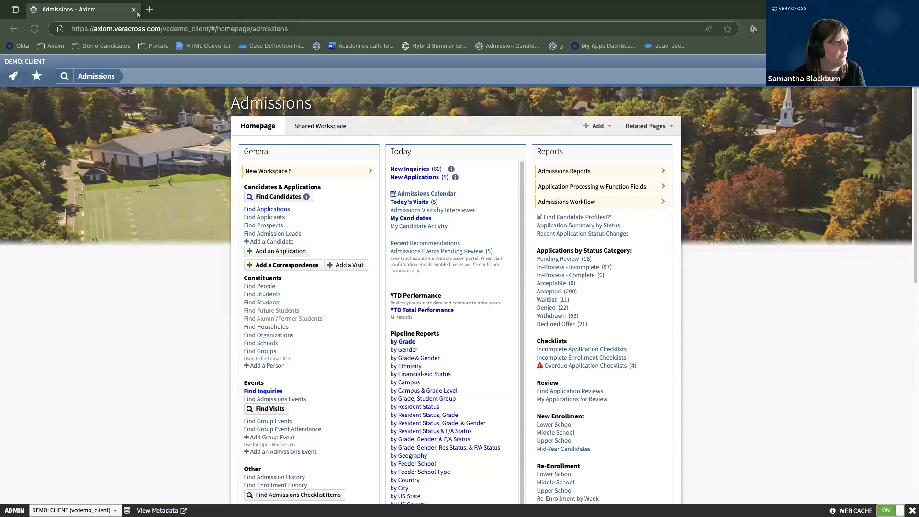
right_click(107, 13)
click(161, 71)
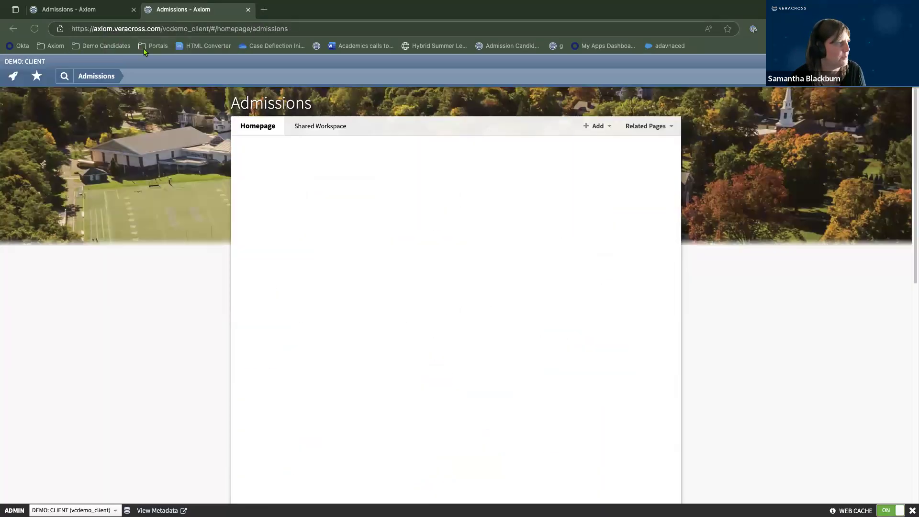
click(103, 47)
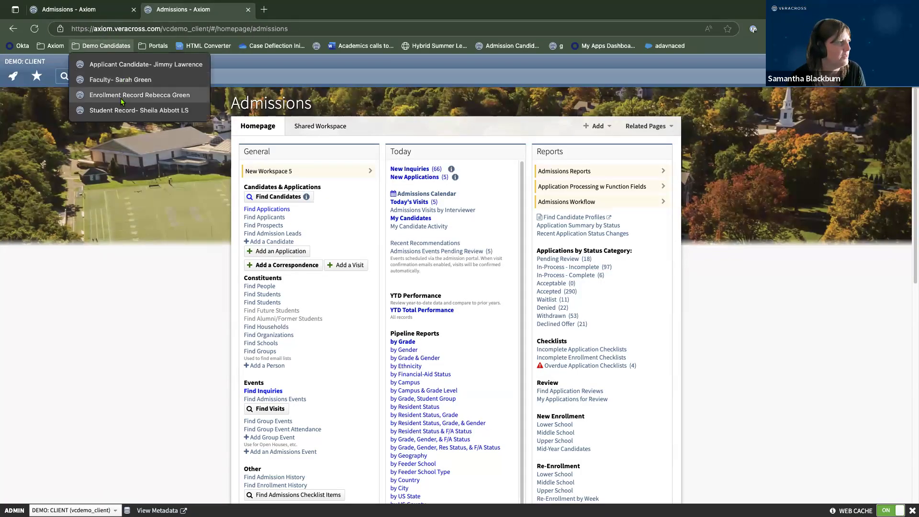
click(115, 66)
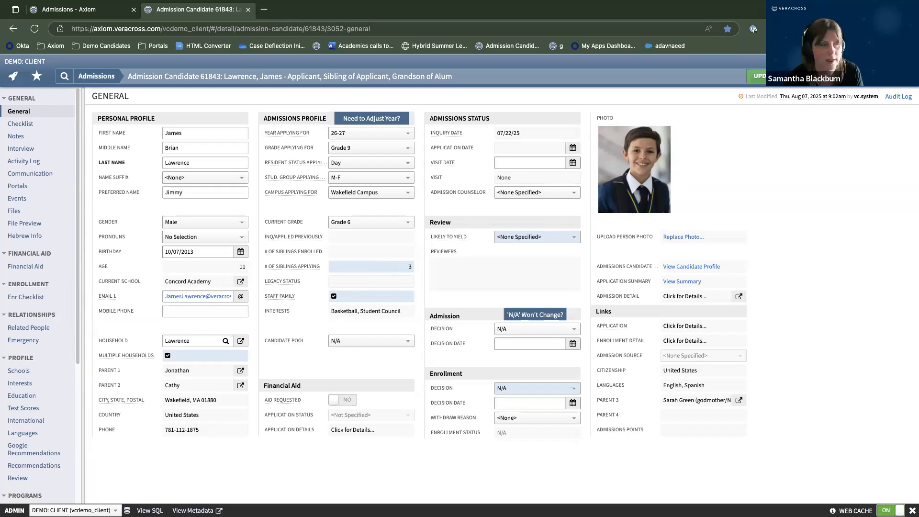
Switch the candidate record from its General page to the Checklist page.
click(23, 125)
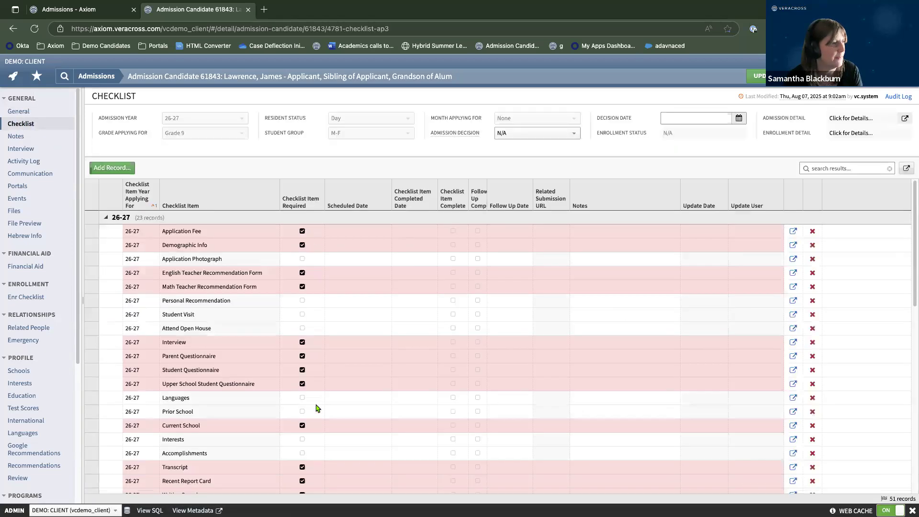
Review the 23-item 26-27 checklist, then return to the candidate's General page.
scroll(477, 407, down, 1)
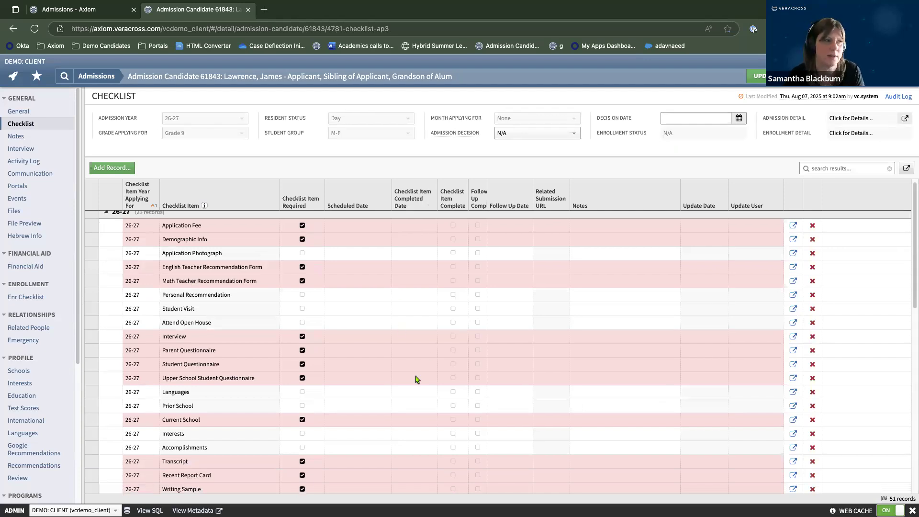
scroll(320, 339, up, 1)
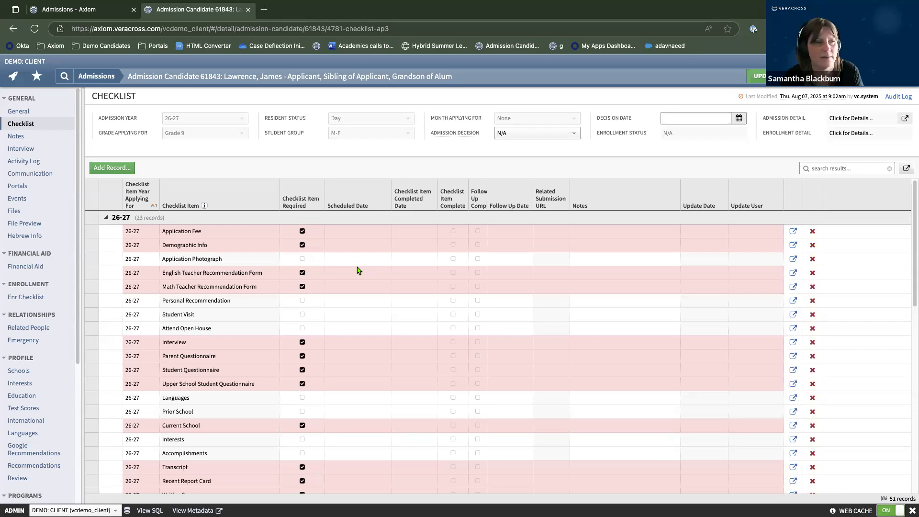
click(42, 112)
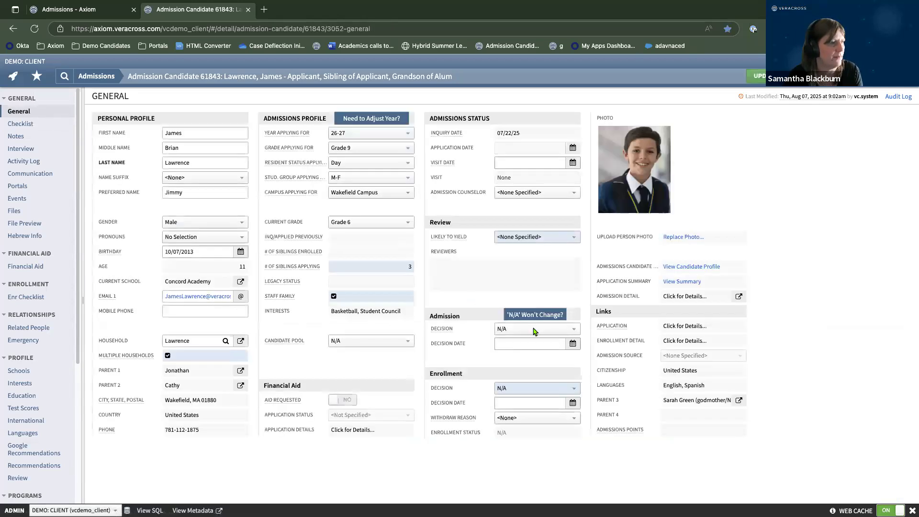
Change the admission decision from N/A to Not Ready for Review, then go to Admission History.
click(522, 329)
scroll(547, 408, down, 3)
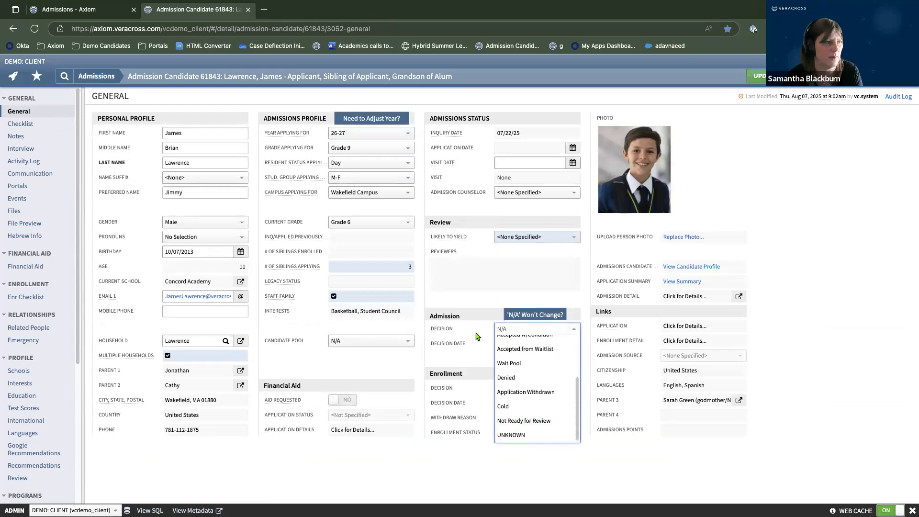
click(533, 420)
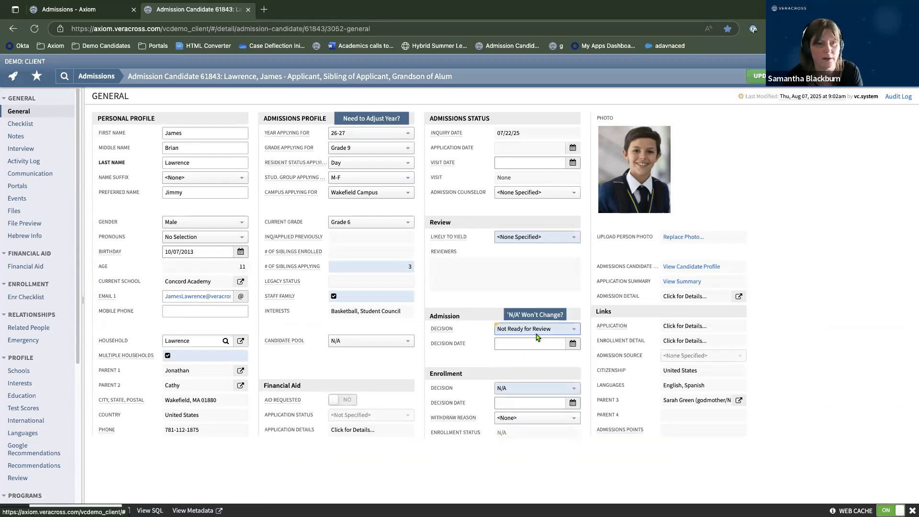
scroll(34, 347, down, 5)
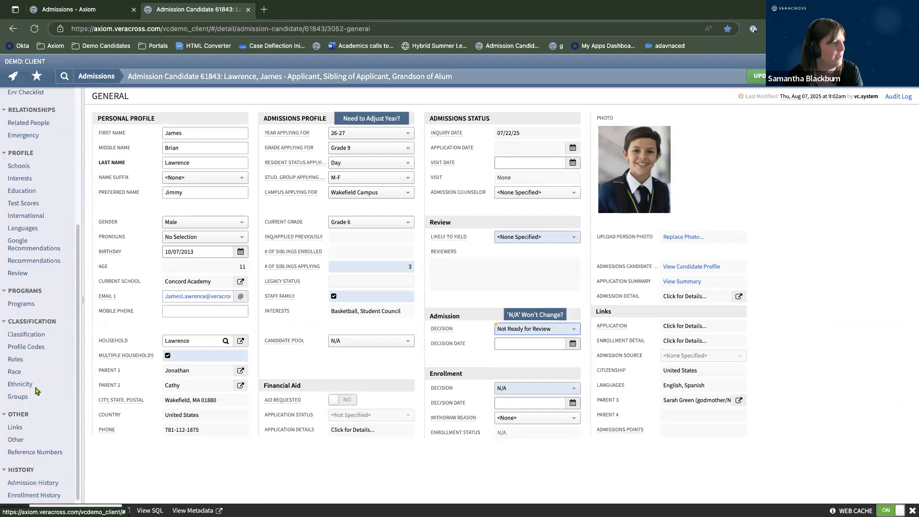
click(37, 480)
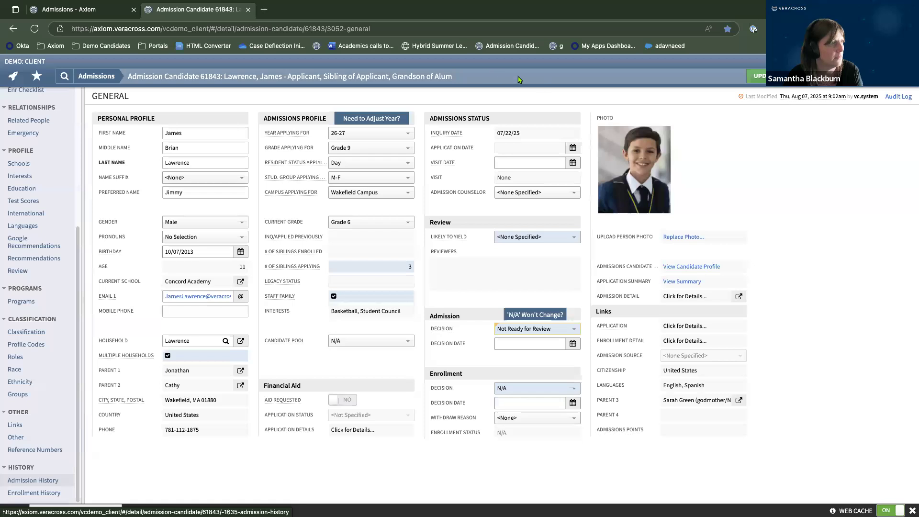
Leave without saving and review the 25-26 Grade 7 and 26-27 Grade 9 history records.
click(539, 81)
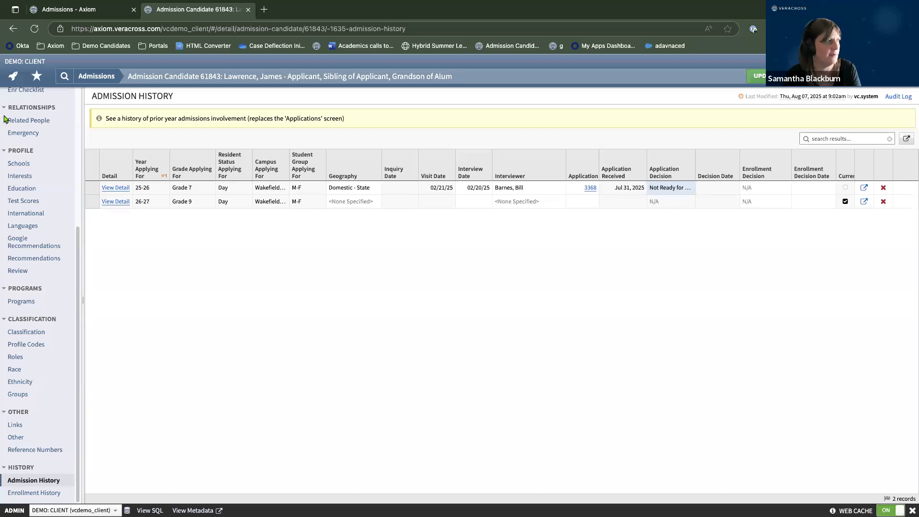
scroll(38, 172, up, 5)
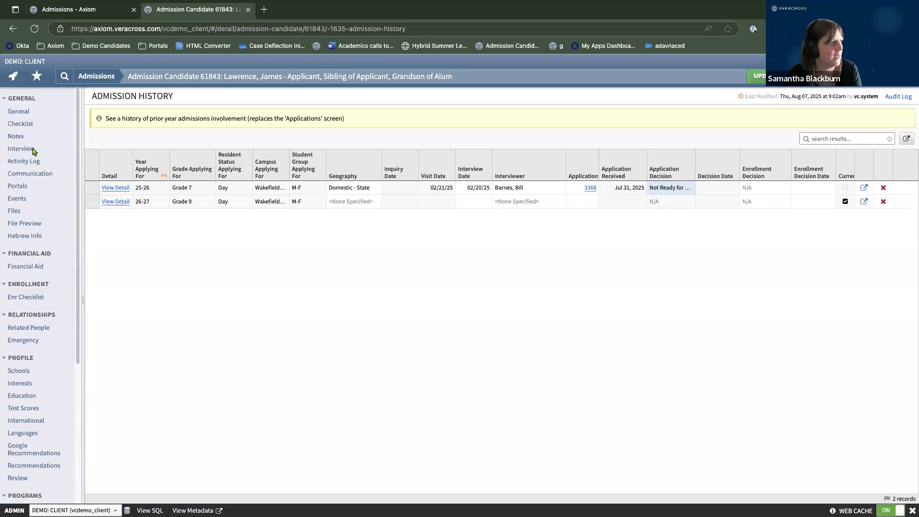
Revisit Checklist and General, then change the admission decision to Pending Review, then Accepted.
click(27, 126)
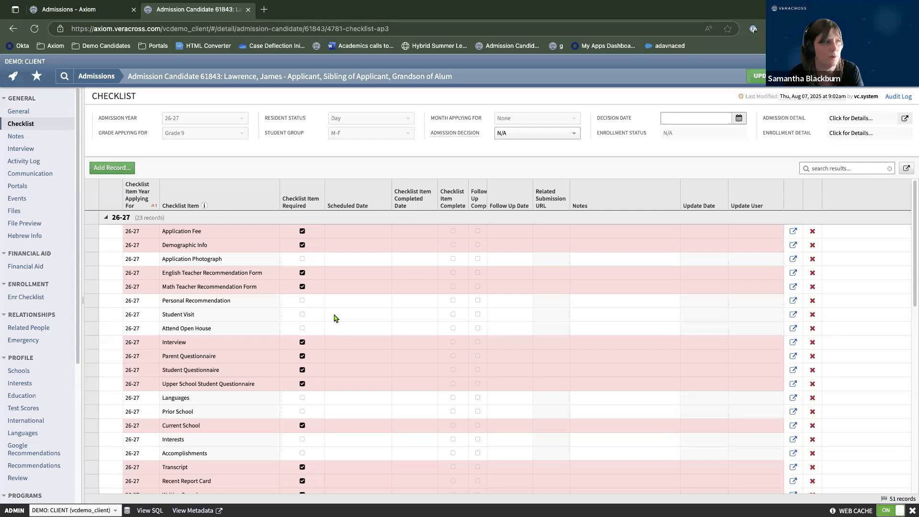
click(19, 113)
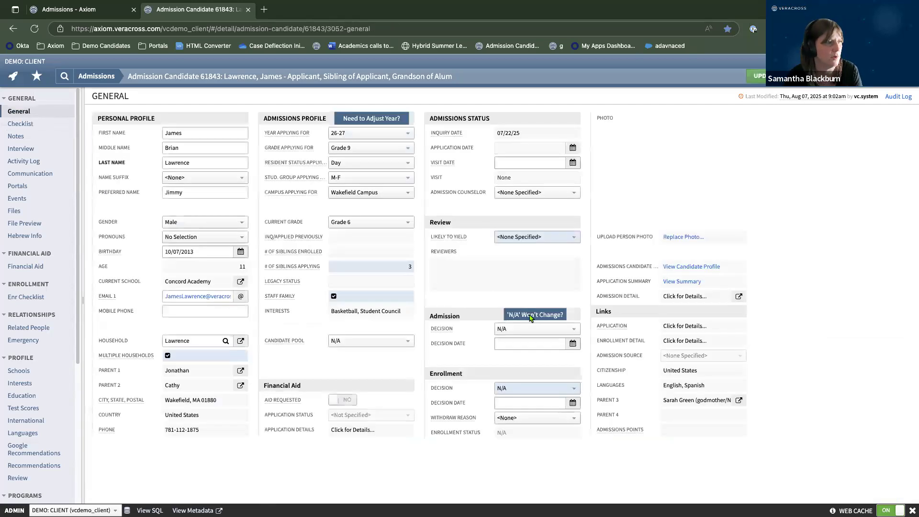
click(531, 330)
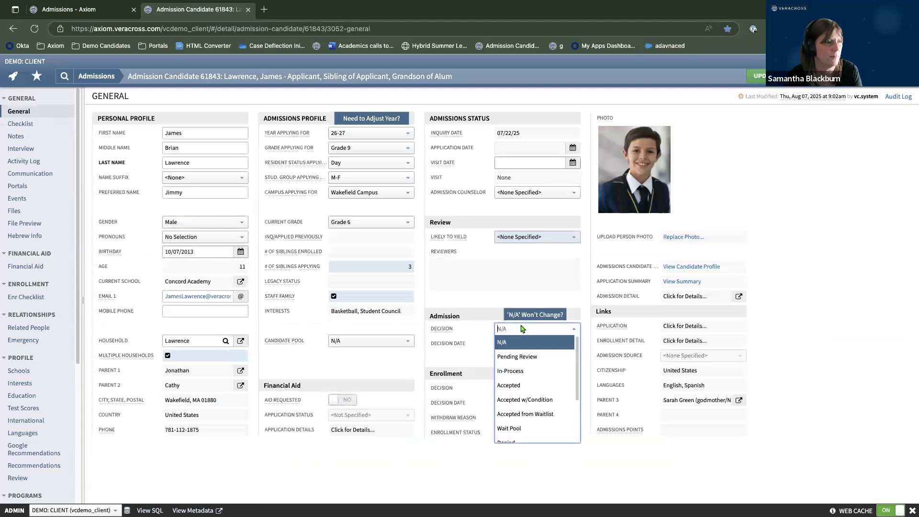
click(519, 358)
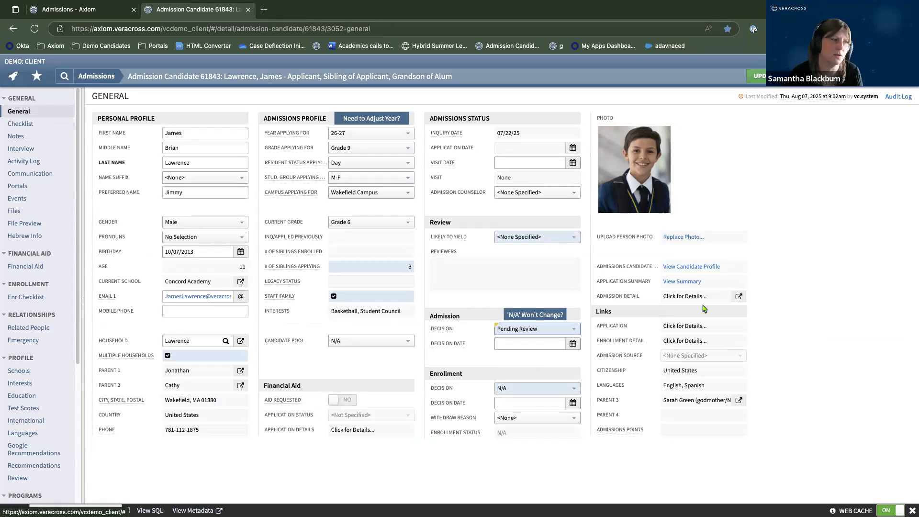
click(547, 331)
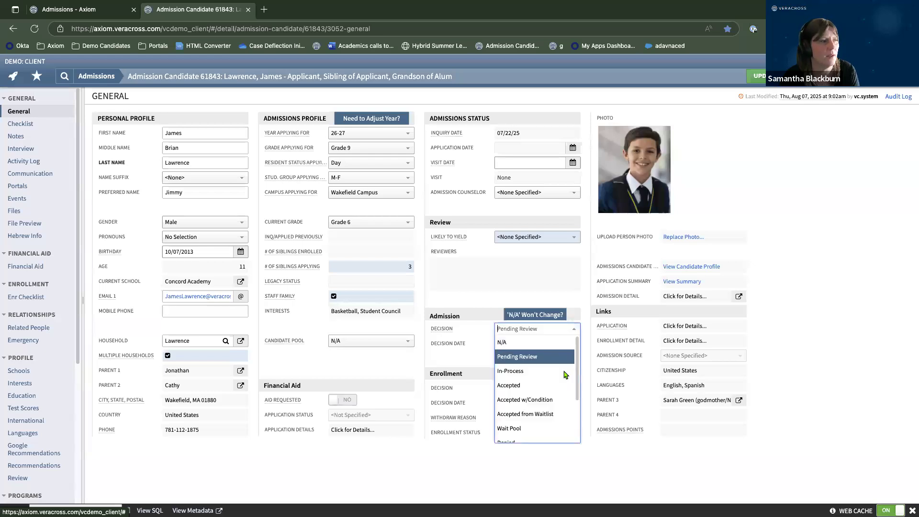
click(547, 386)
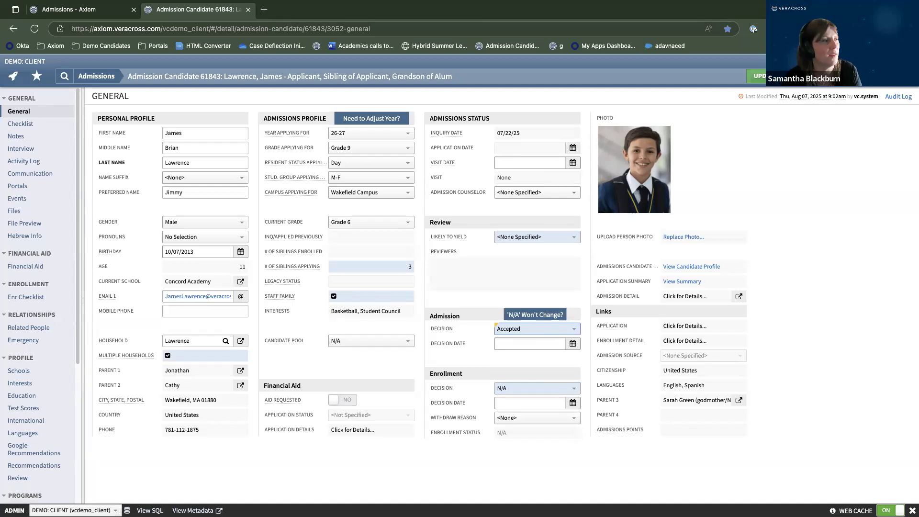
Return to the Admissions homepage without saving the Accepted decision and scroll through its reports.
click(107, 78)
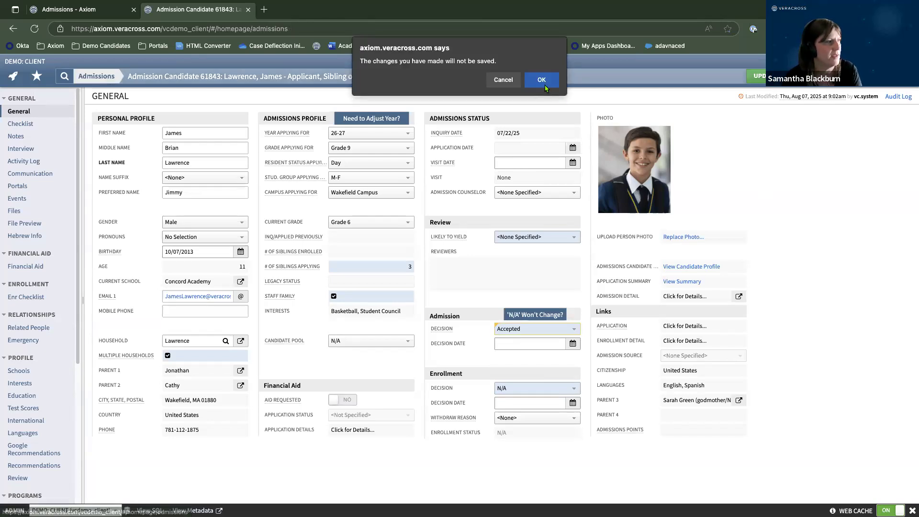
key(Return)
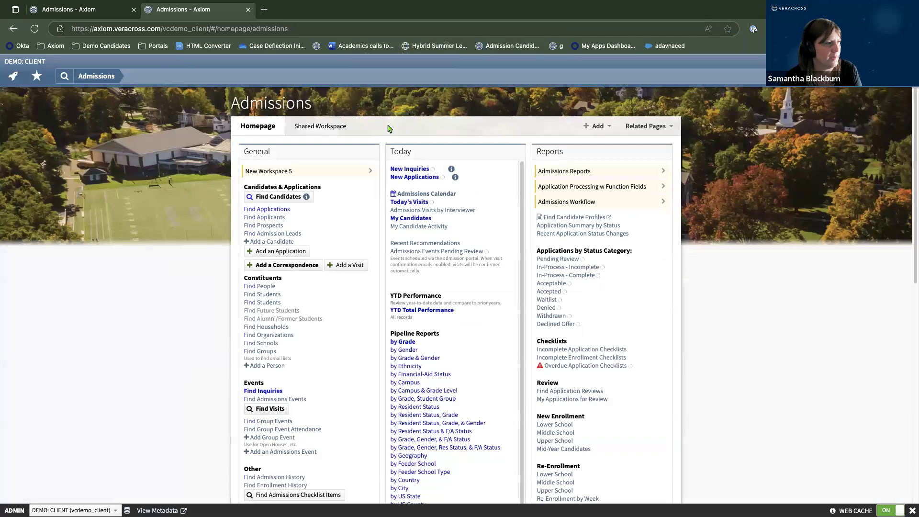
scroll(728, 242, down, 1)
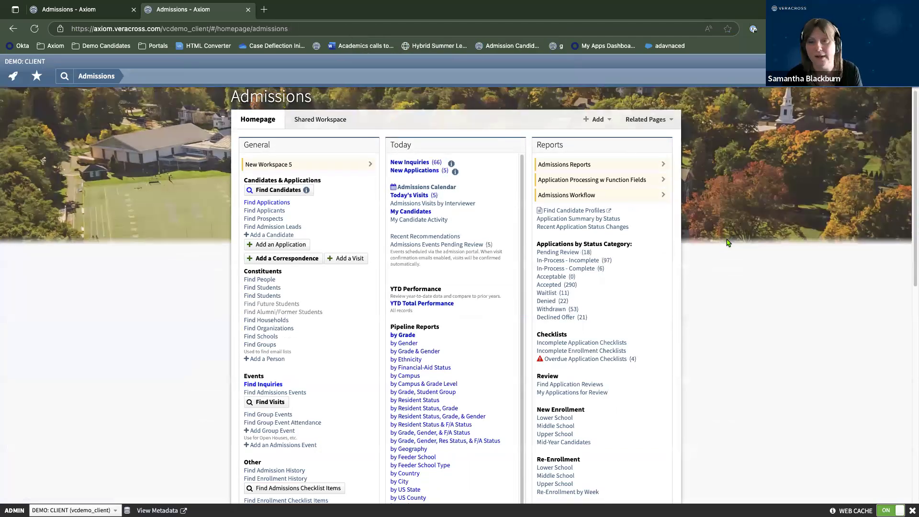
scroll(728, 243, down, 1)
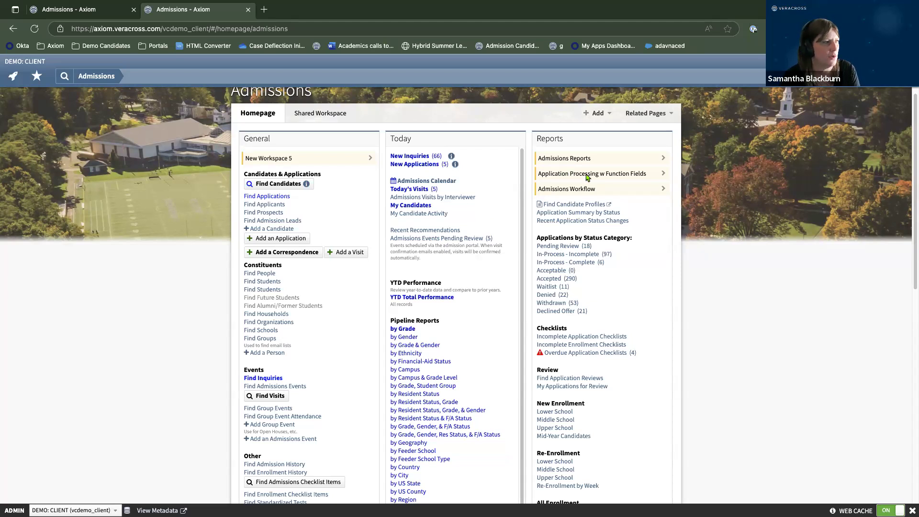
scroll(587, 177, down, 1)
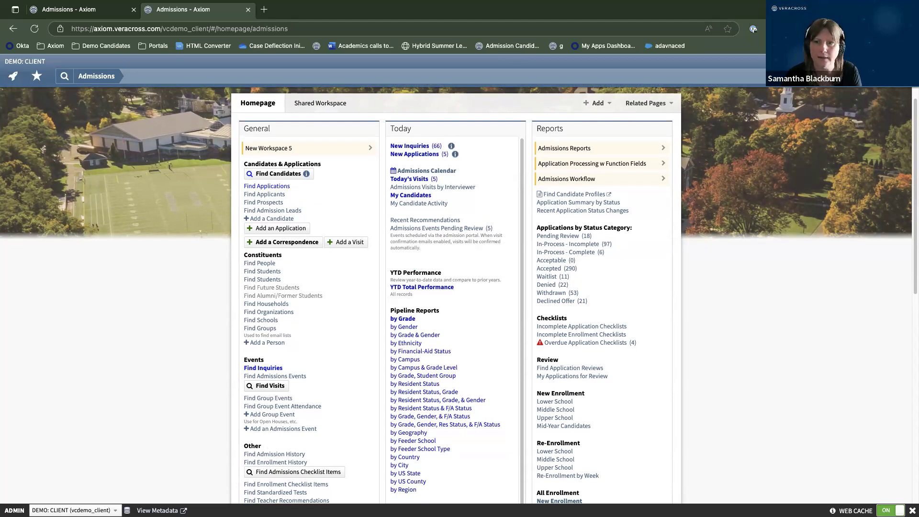
click(271, 176)
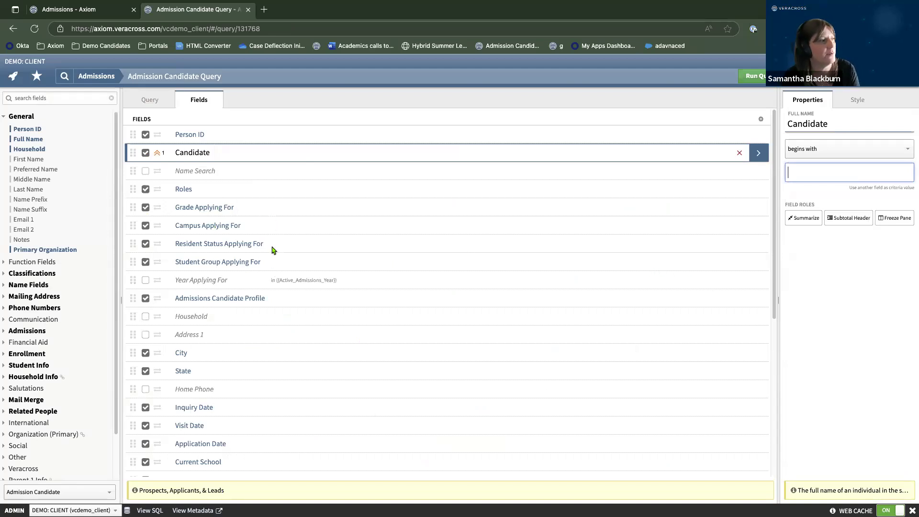
scroll(311, 351, down, 1)
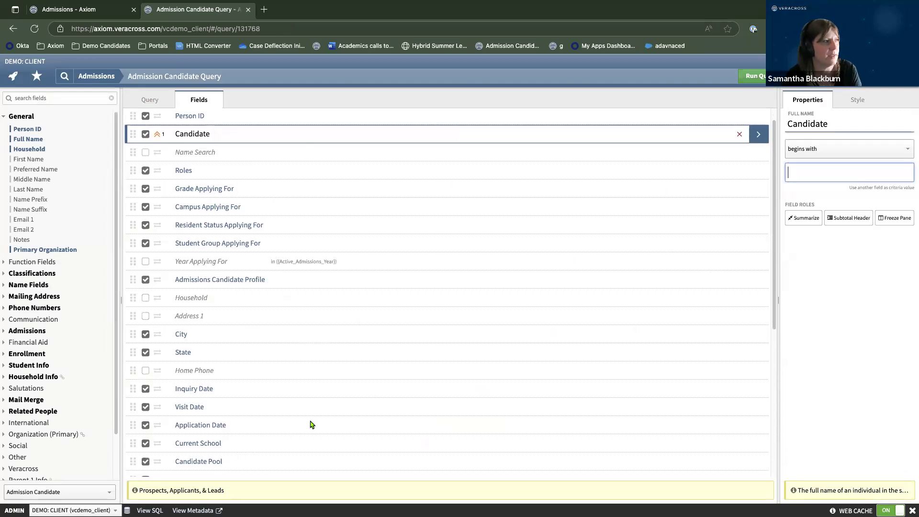
scroll(312, 424, up, 1)
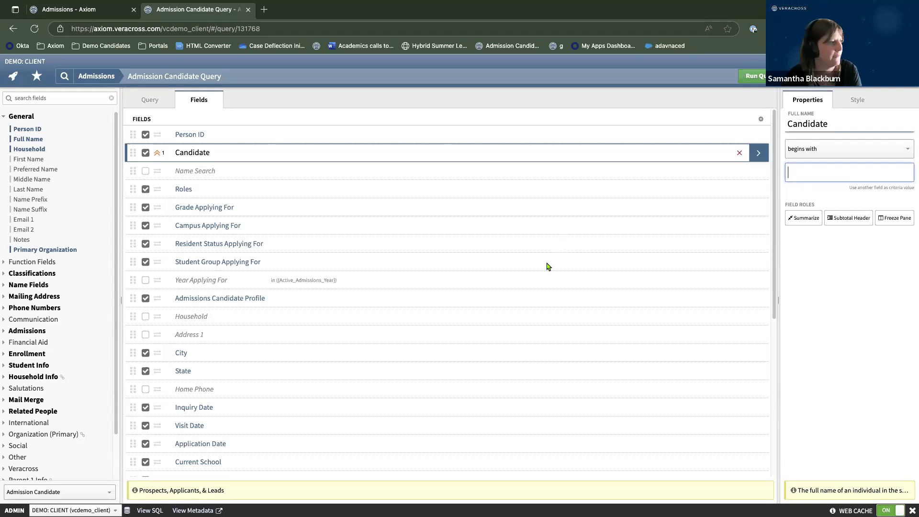
scroll(320, 398, down, 1)
scroll(321, 398, down, 5)
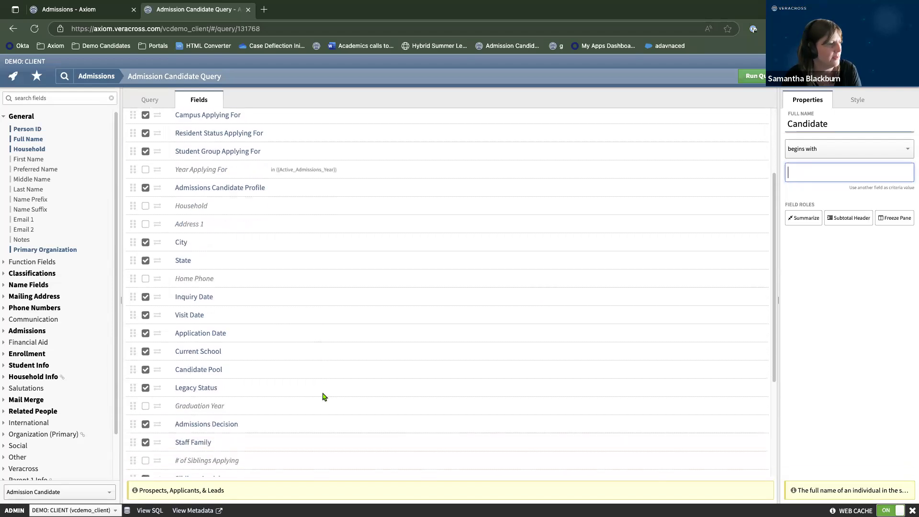
scroll(323, 396, down, 1)
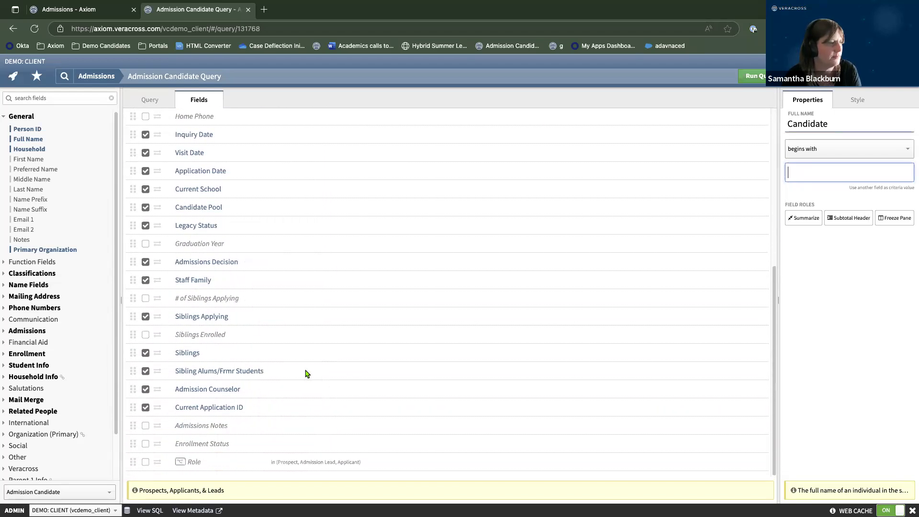
scroll(297, 455, up, 6)
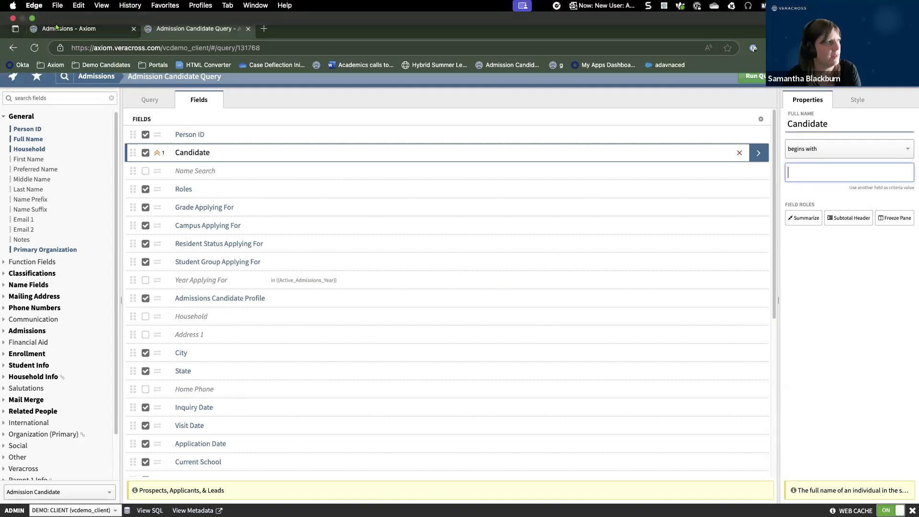
Bring the homepage's Configuration links, including Active Admissions Year (2025), into view.
click(60, 35)
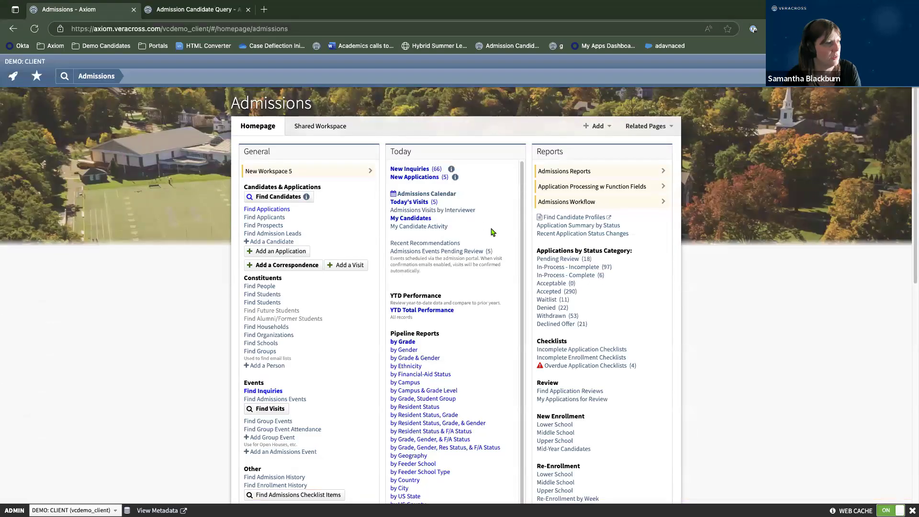
scroll(625, 315, down, 8)
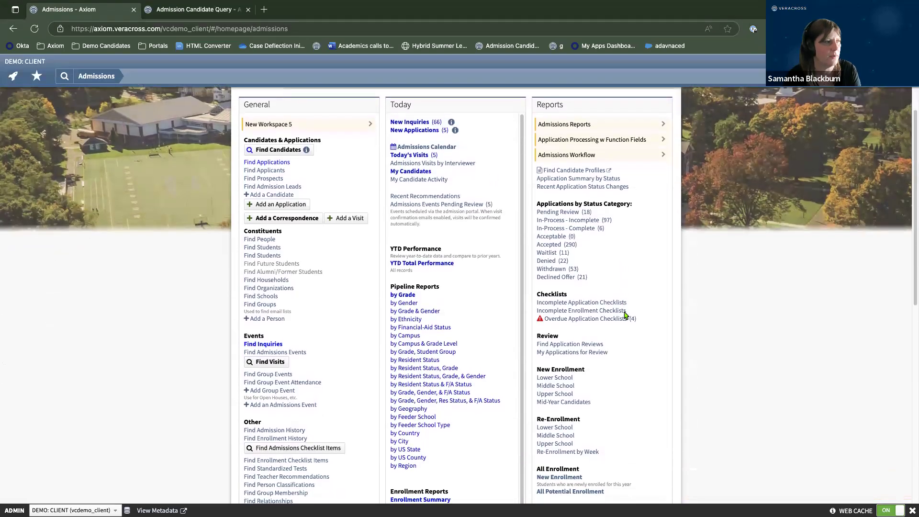
scroll(624, 315, down, 2)
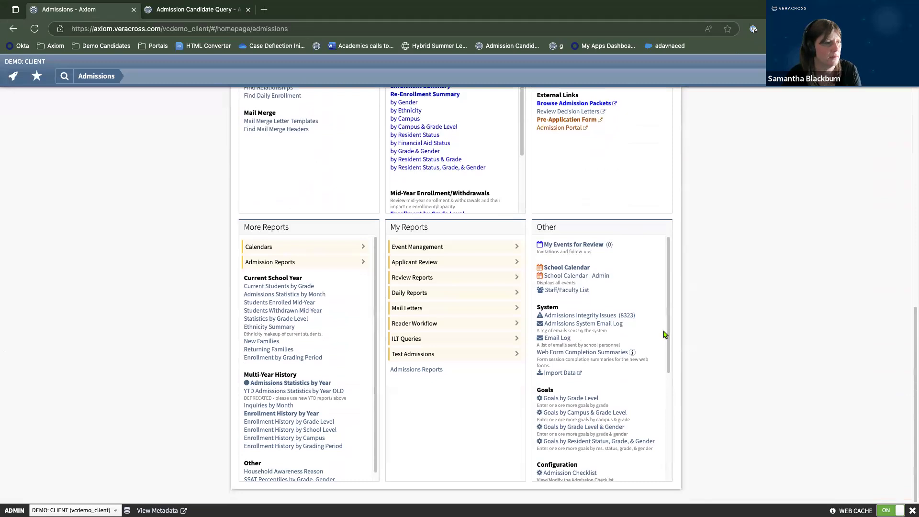
drag(667, 332, 665, 450)
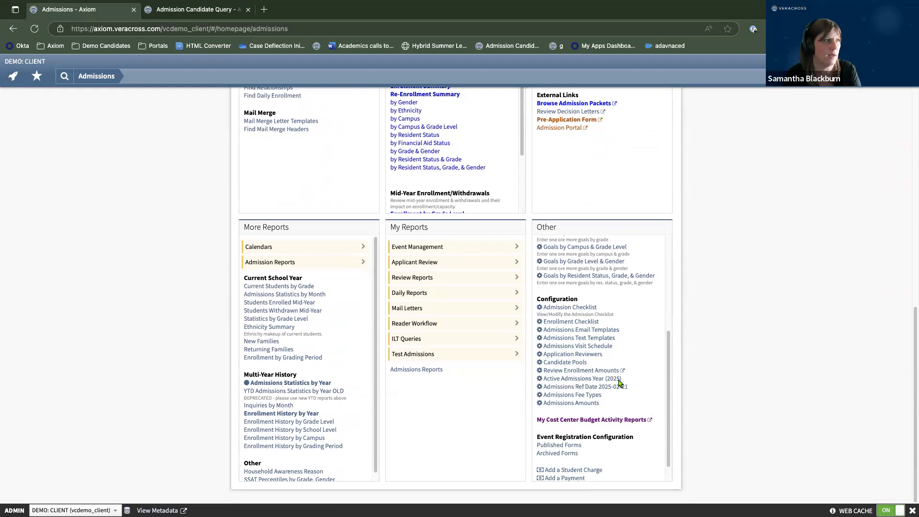
click(195, 12)
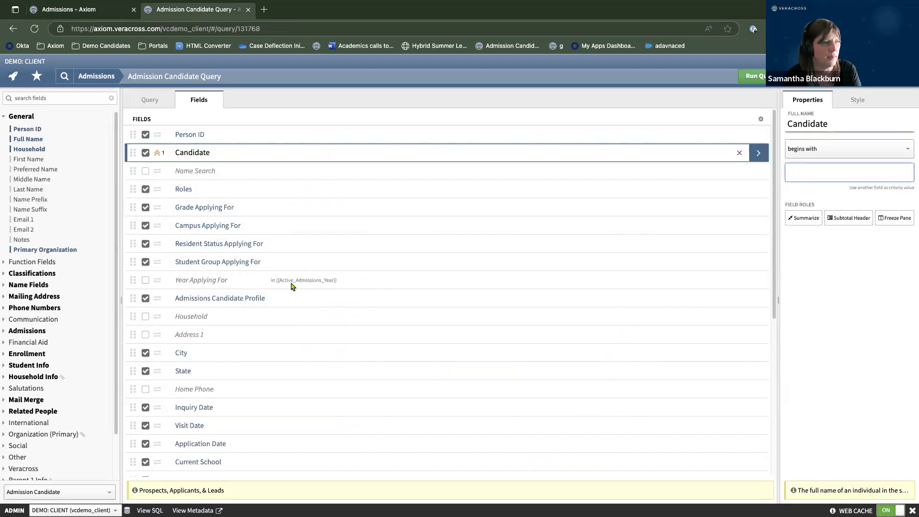
click(104, 15)
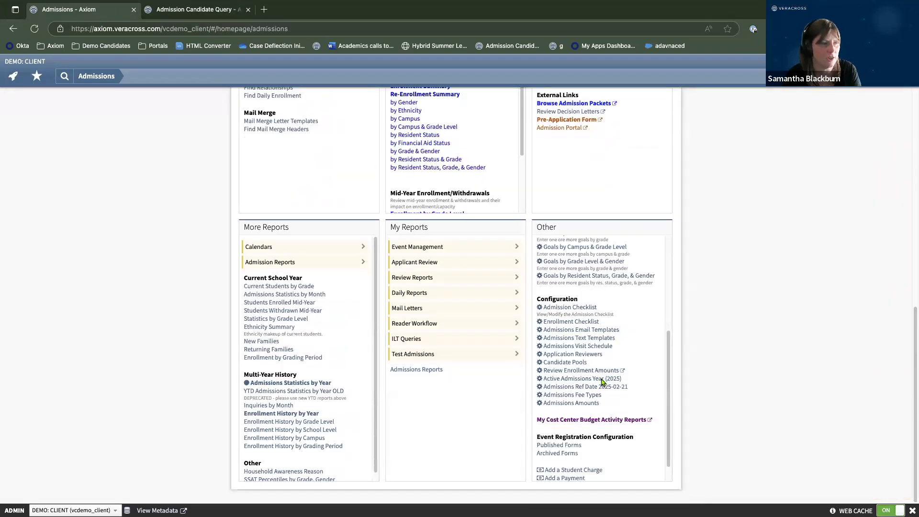
Set Active Admissions Year's Year - Public and Year - User both to 26-27.
click(582, 382)
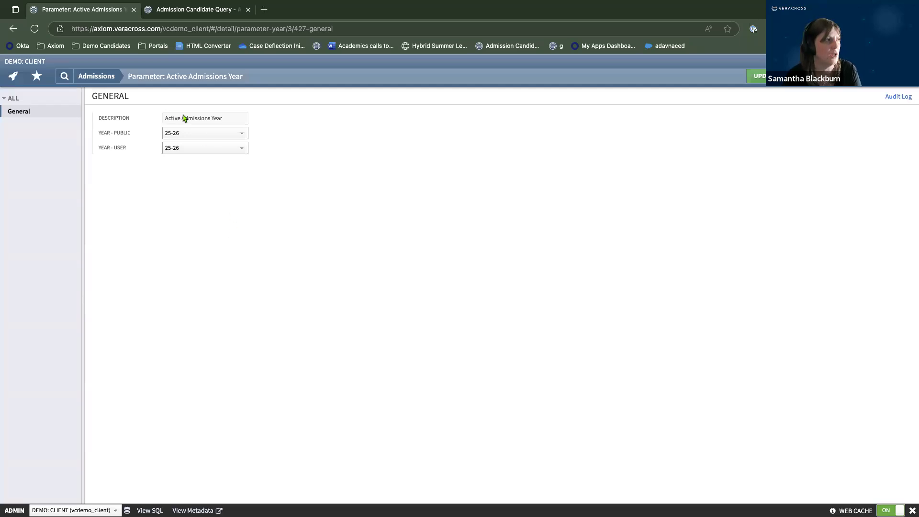
click(204, 138)
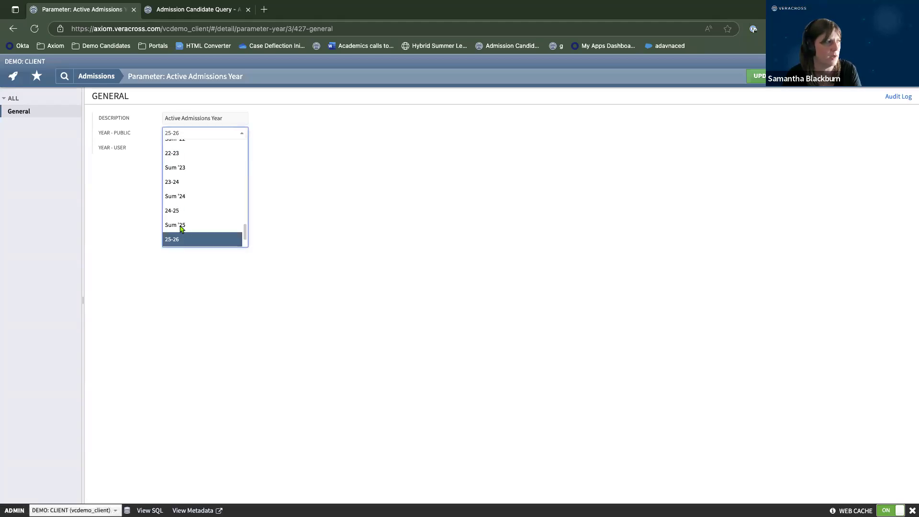
scroll(190, 224, down, 1)
click(190, 243)
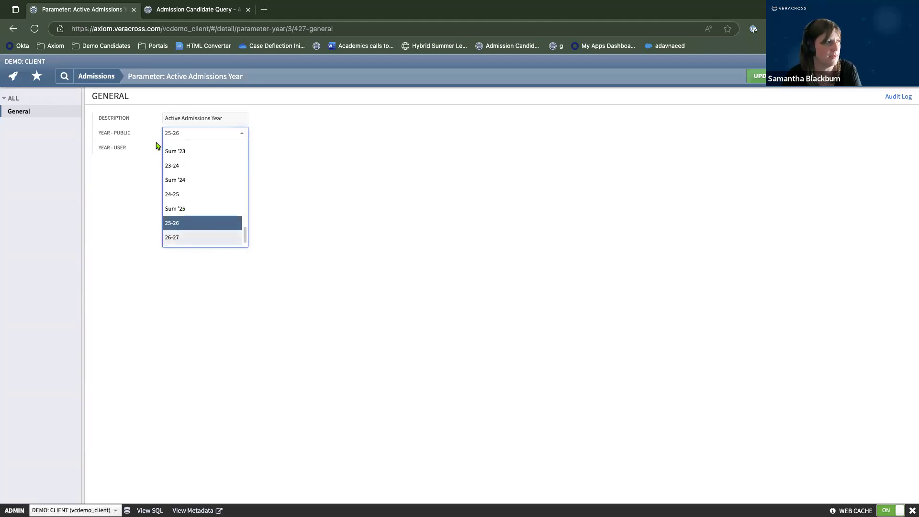
click(181, 152)
scroll(192, 240, down, 1)
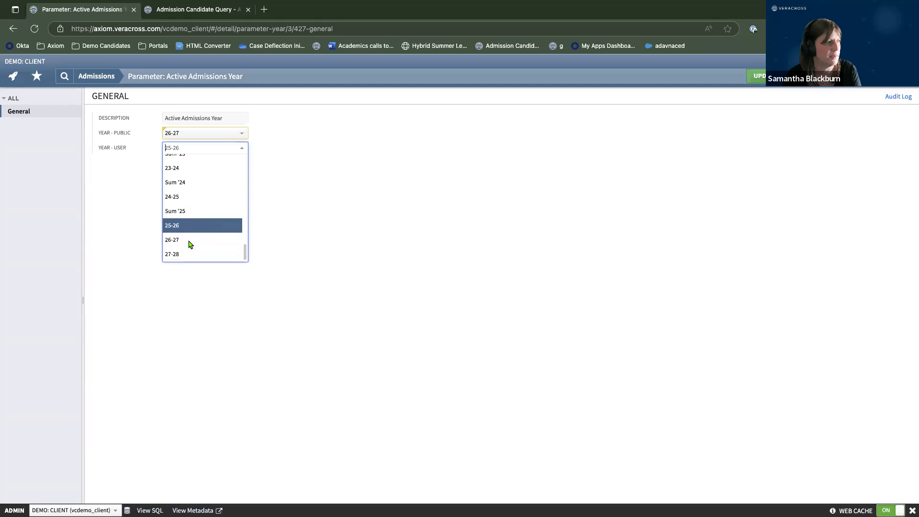
click(190, 242)
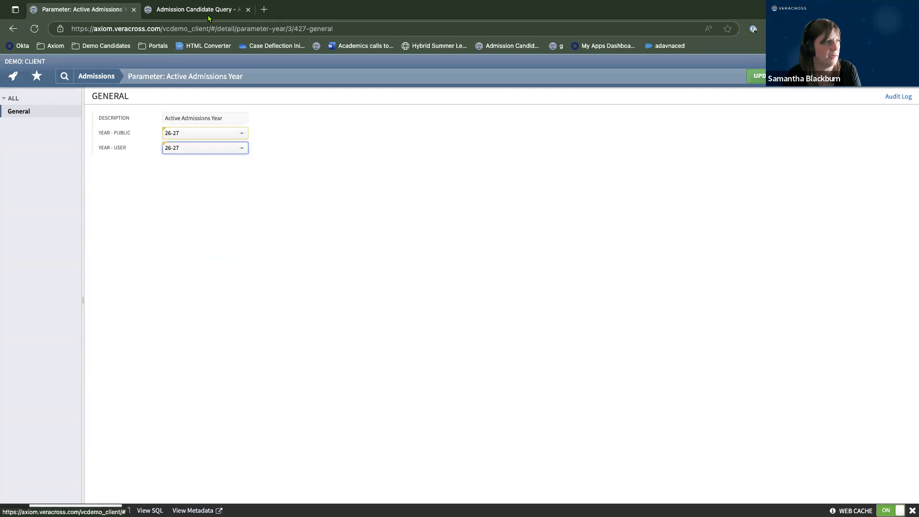
click(197, 10)
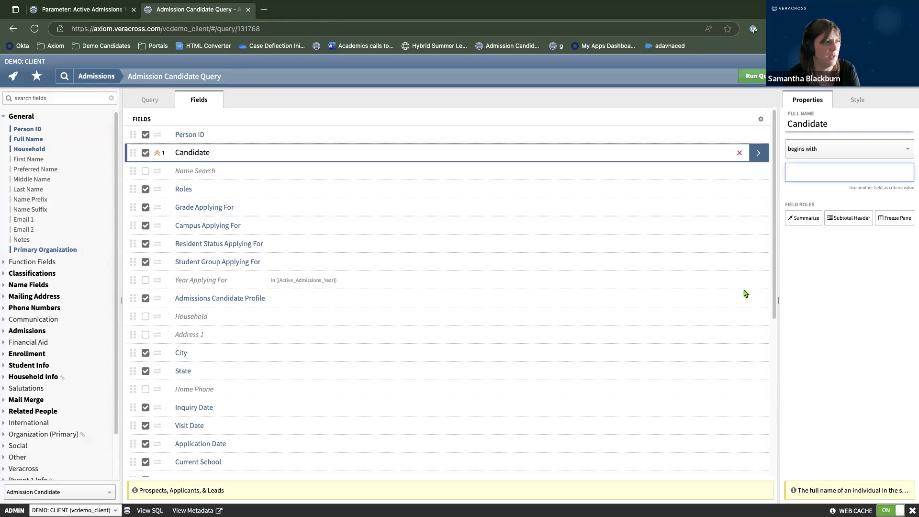
Add 26-27 to the Year Applying For filter, show it as a column, and run the query.
click(761, 285)
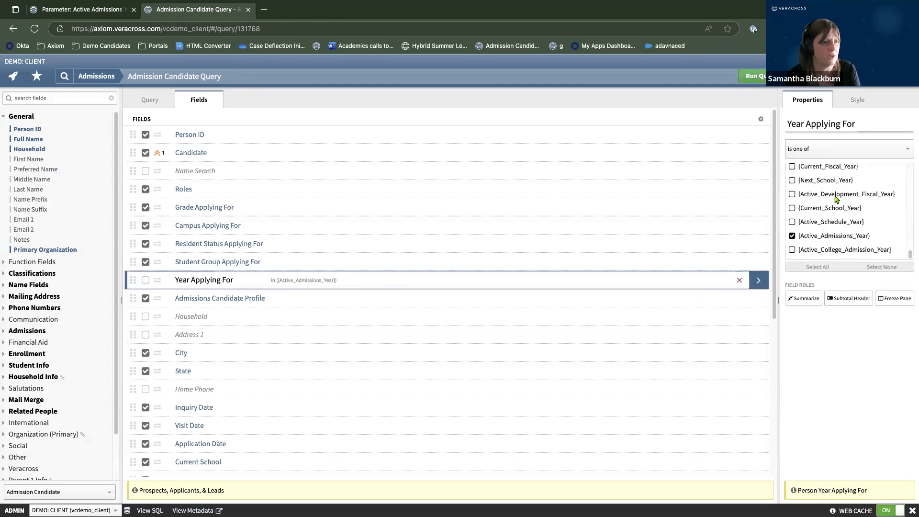
scroll(831, 213, up, 5)
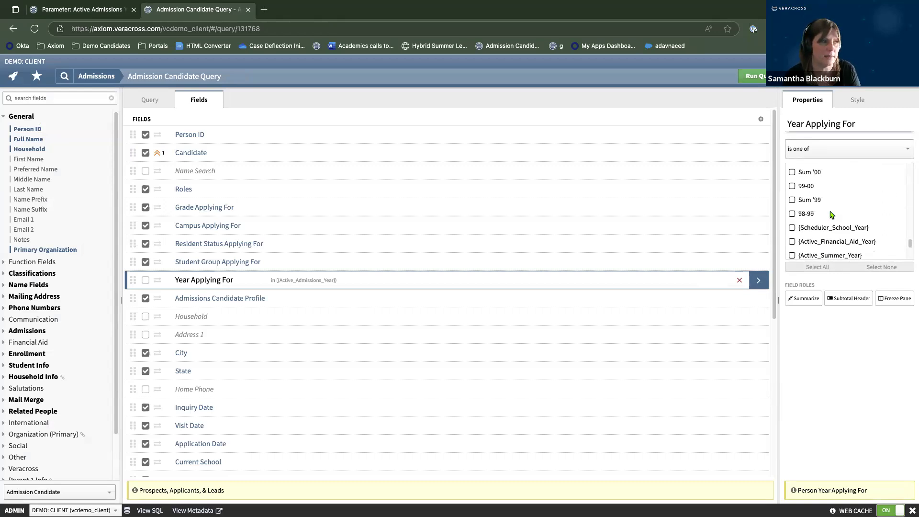
scroll(832, 215, up, 6)
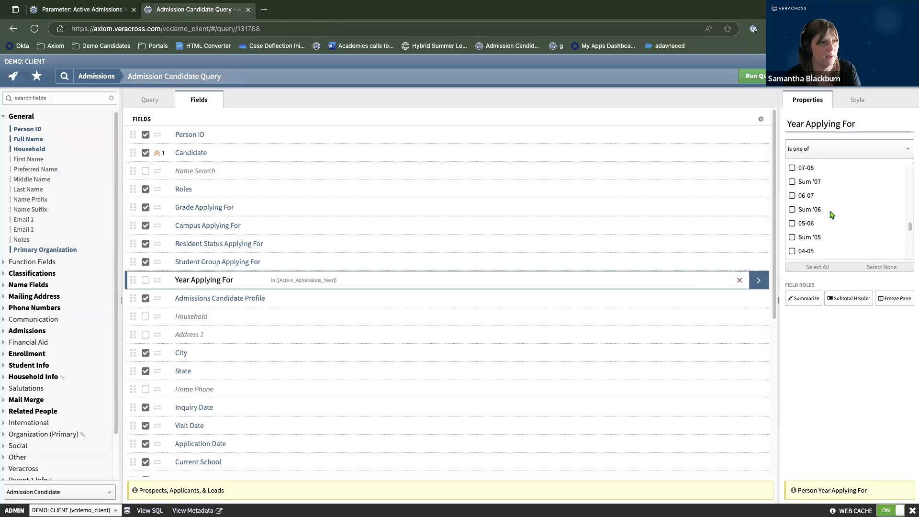
scroll(833, 215, up, 10)
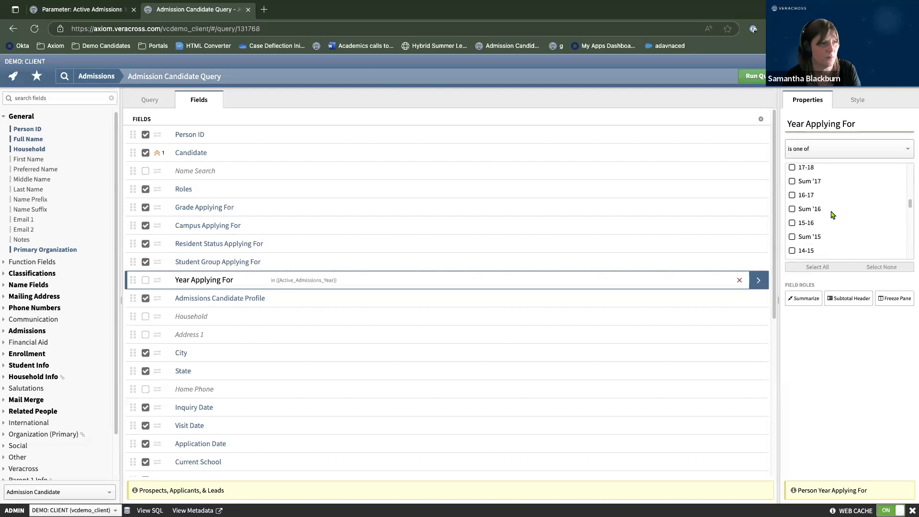
scroll(832, 215, up, 1)
click(793, 179)
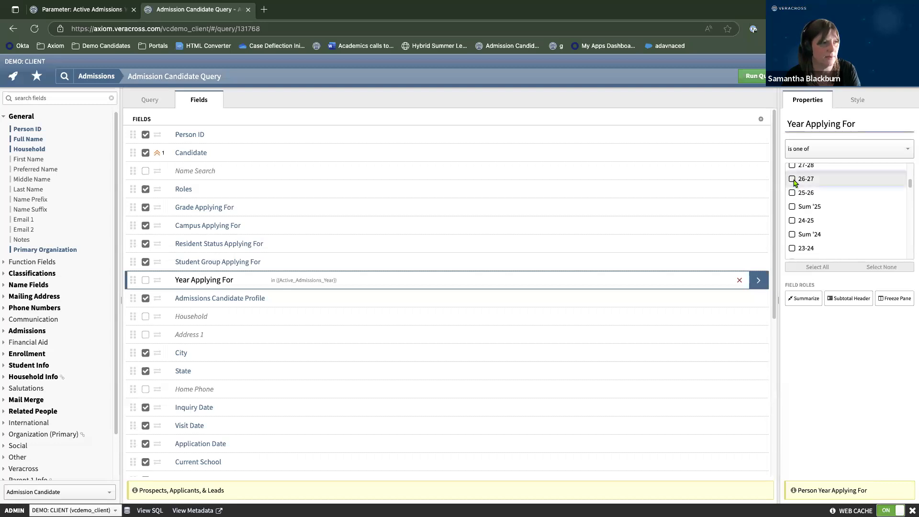
click(145, 280)
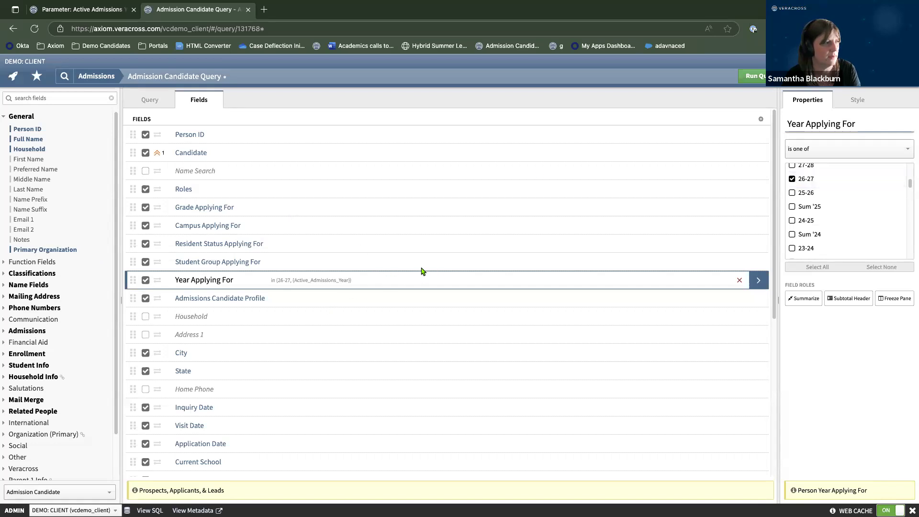
click(755, 77)
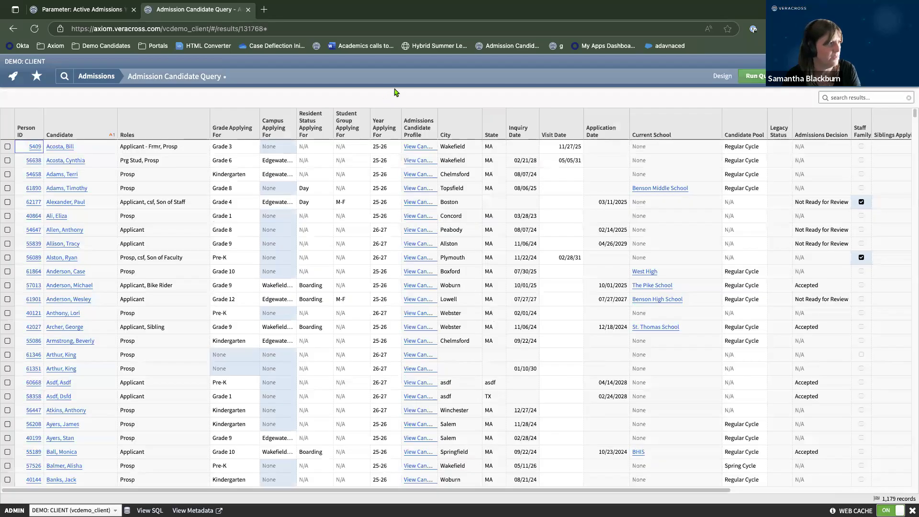
Subtotal the candidate query by Year Applying For and rerun it.
click(723, 76)
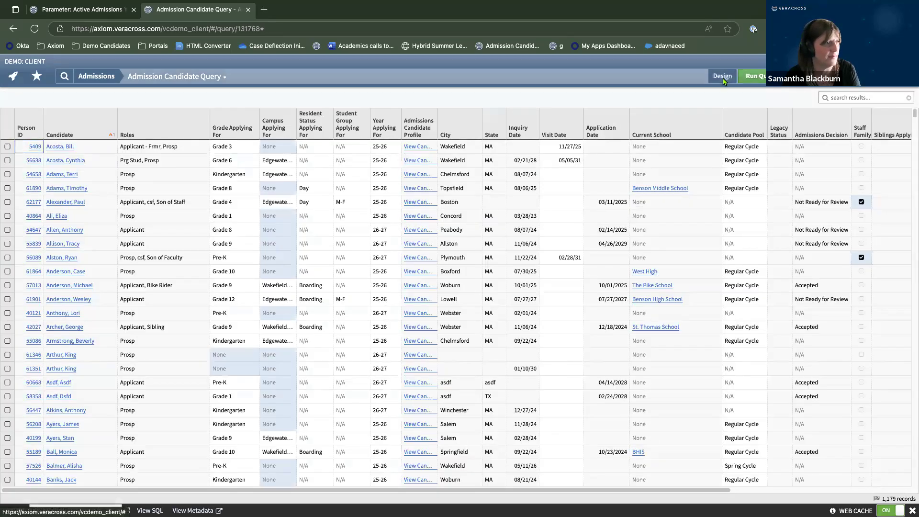
click(764, 281)
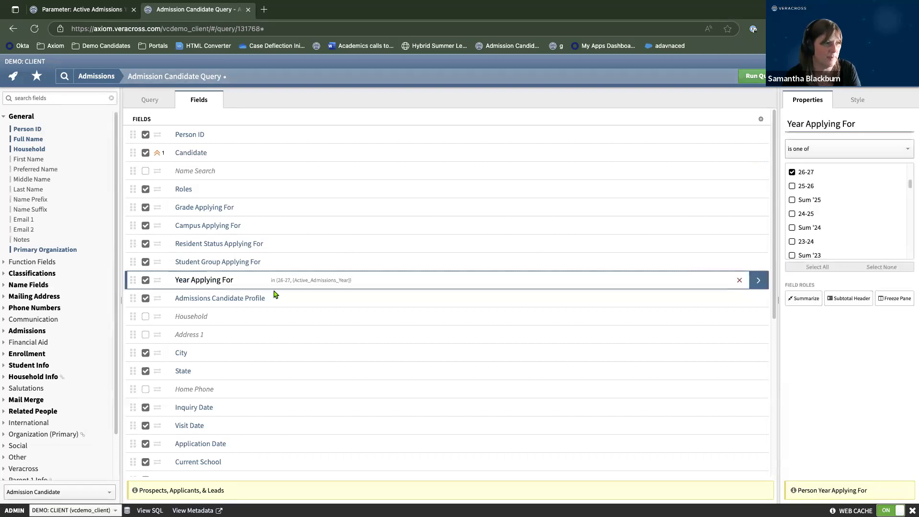
click(847, 300)
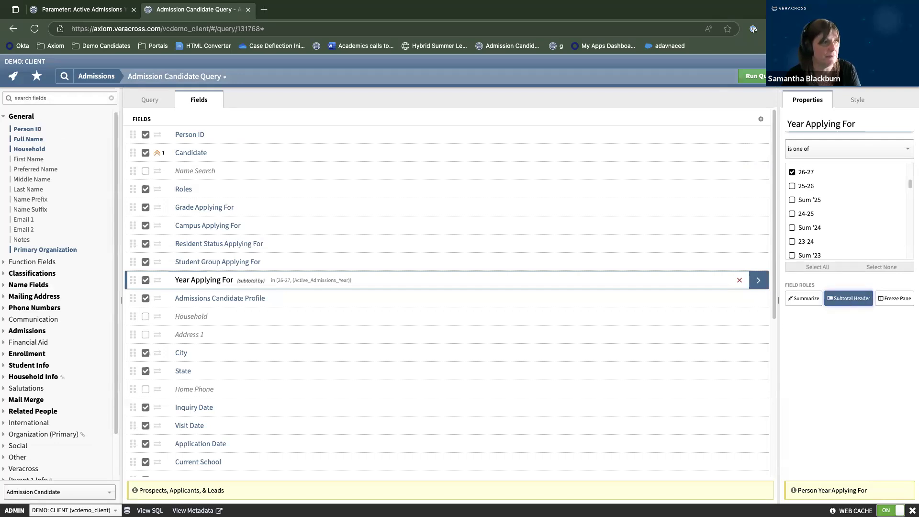
click(769, 76)
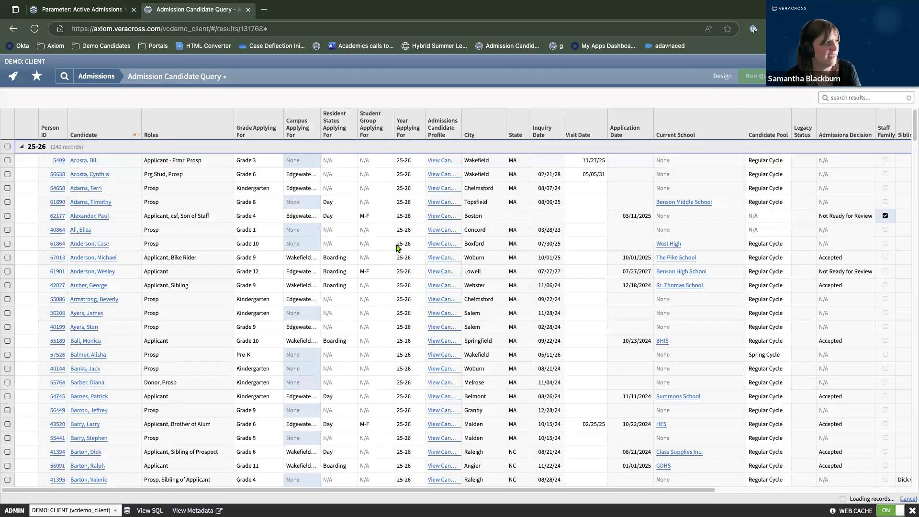
Collapse and re-expand the 25-26 and 26-27 year groups, then return to the query design.
click(21, 147)
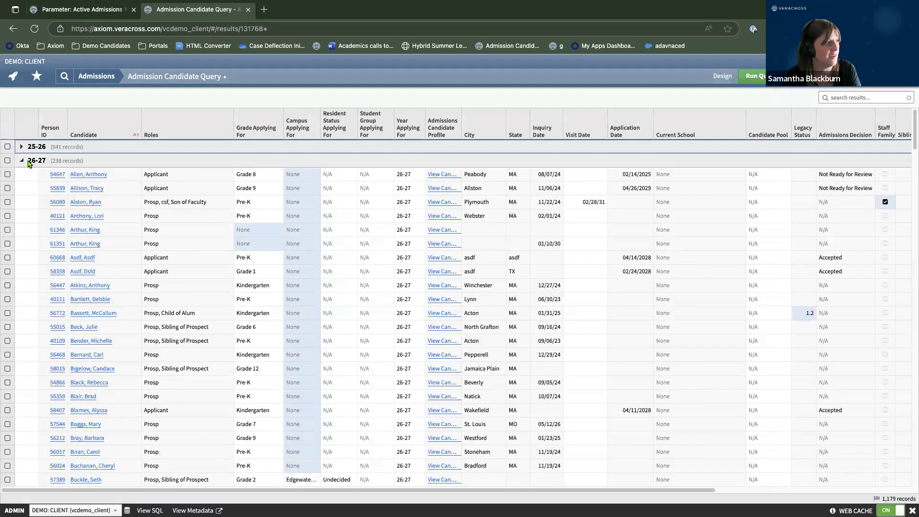
click(22, 162)
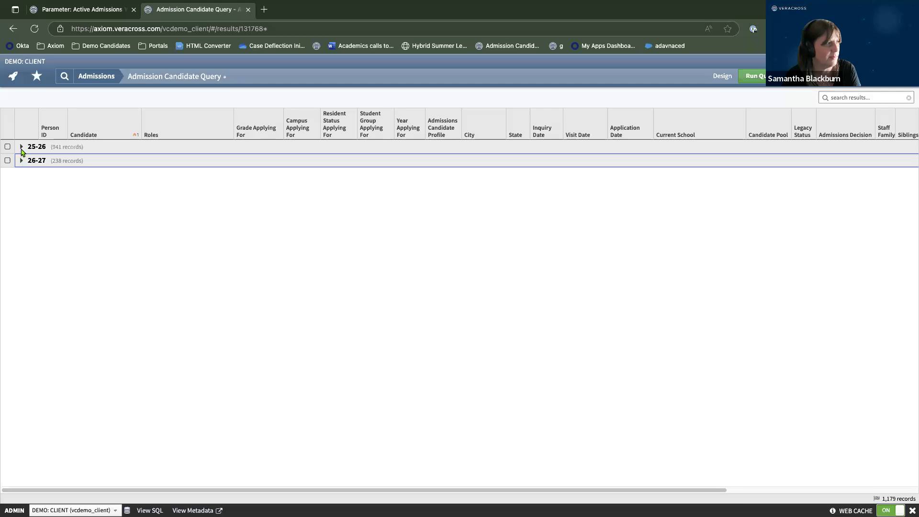
click(21, 147)
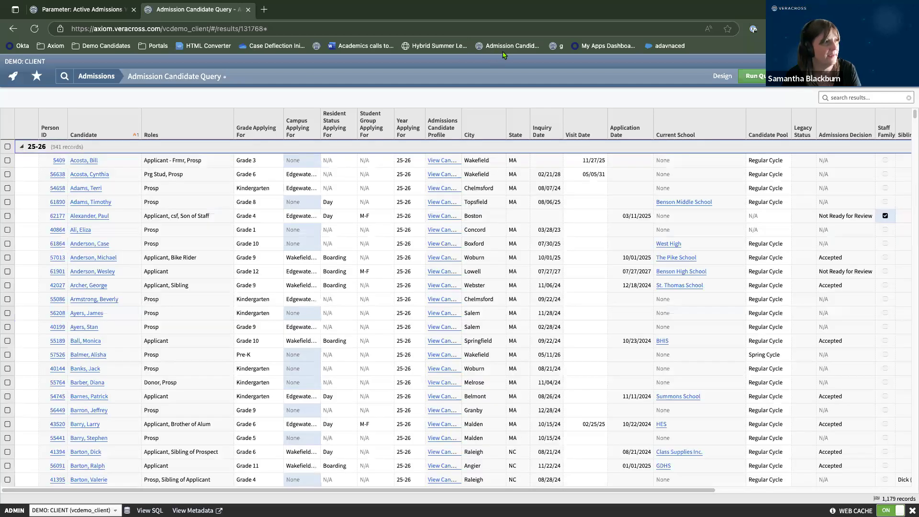
click(722, 76)
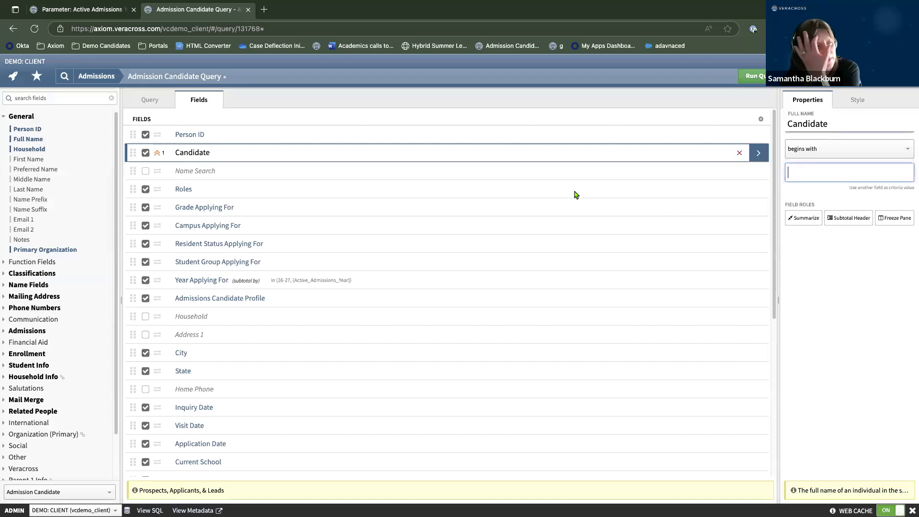
scroll(575, 206, down, 3)
scroll(574, 208, down, 5)
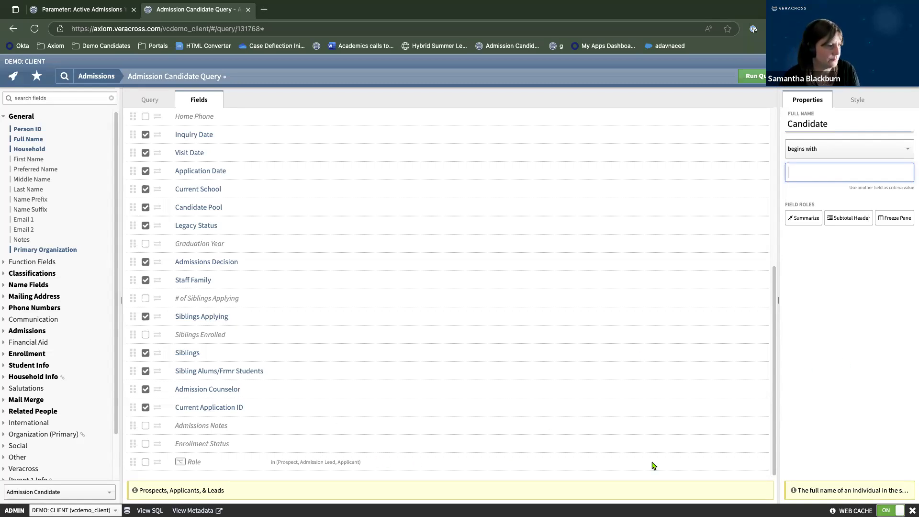
Drop Admission Lead from the Role filter, subtotal by Role, and rerun the query.
click(765, 465)
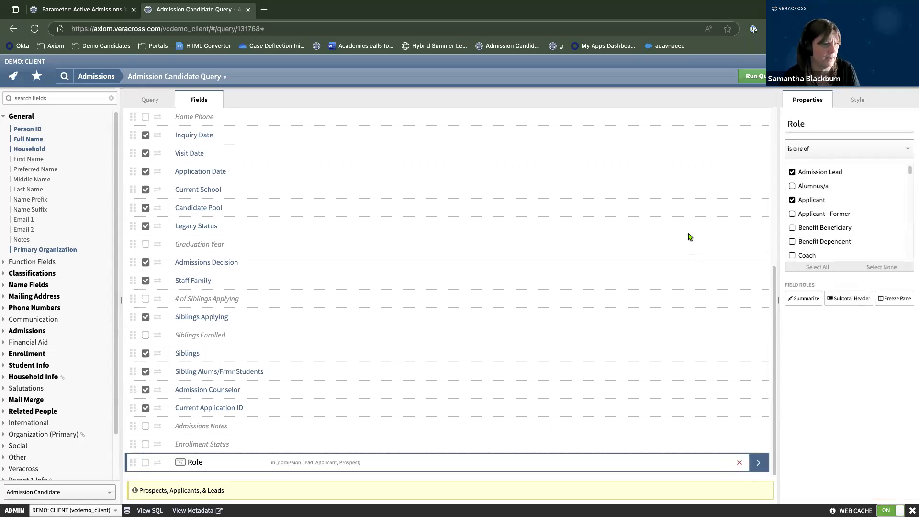
click(792, 172)
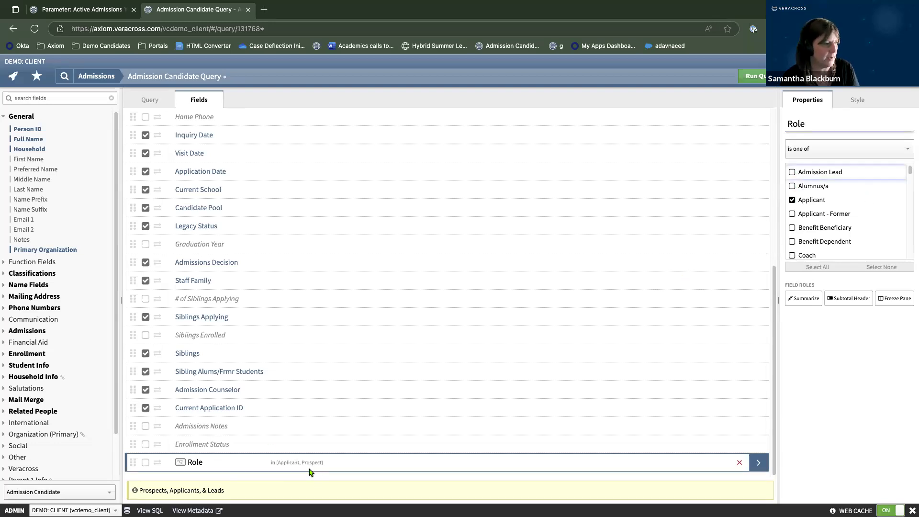
click(850, 300)
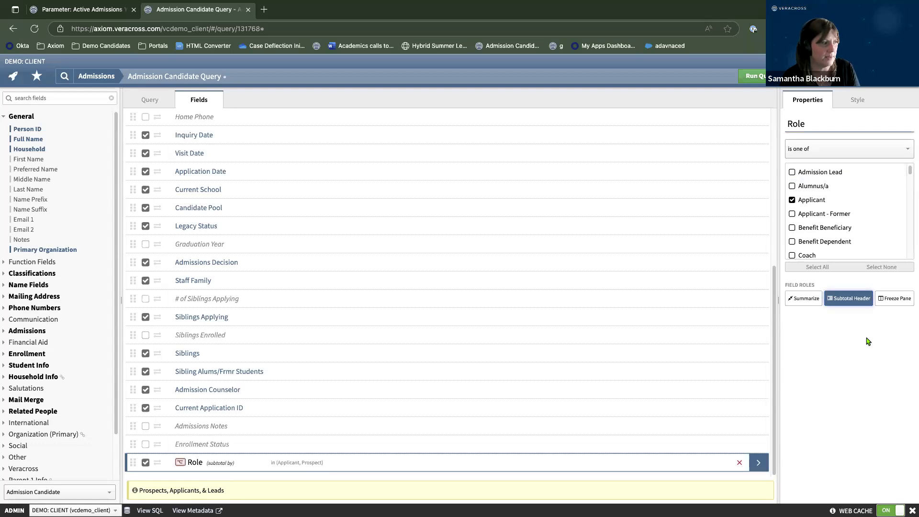
click(754, 80)
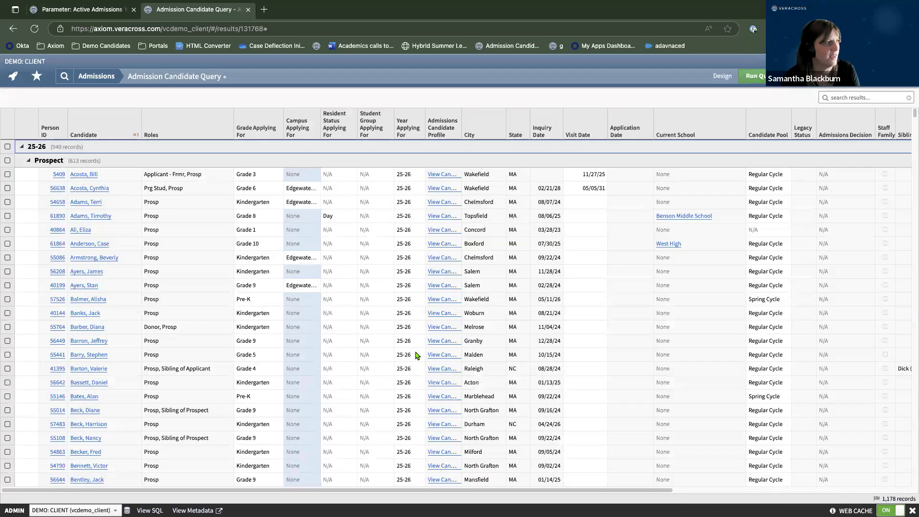
Collapse and re-expand the 25-26 Prospect and Applicant groups to check the 26-27 records.
click(28, 161)
click(28, 175)
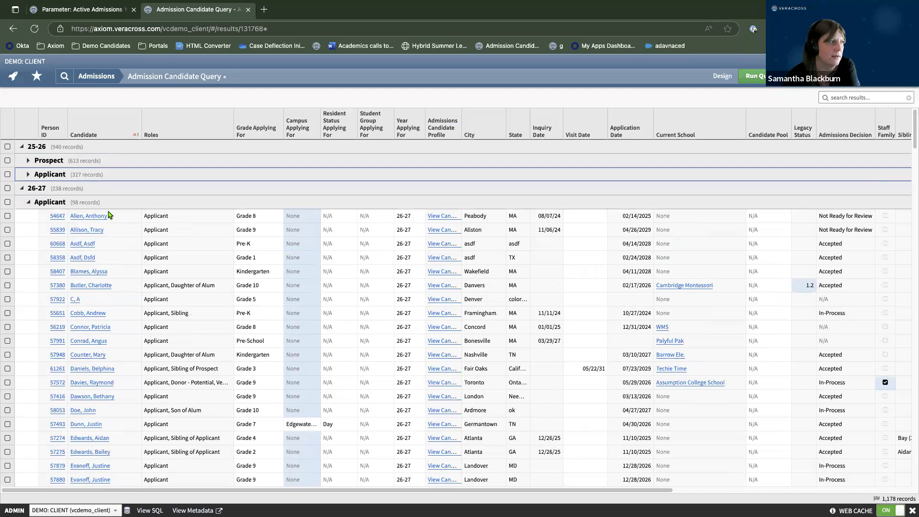
click(28, 161)
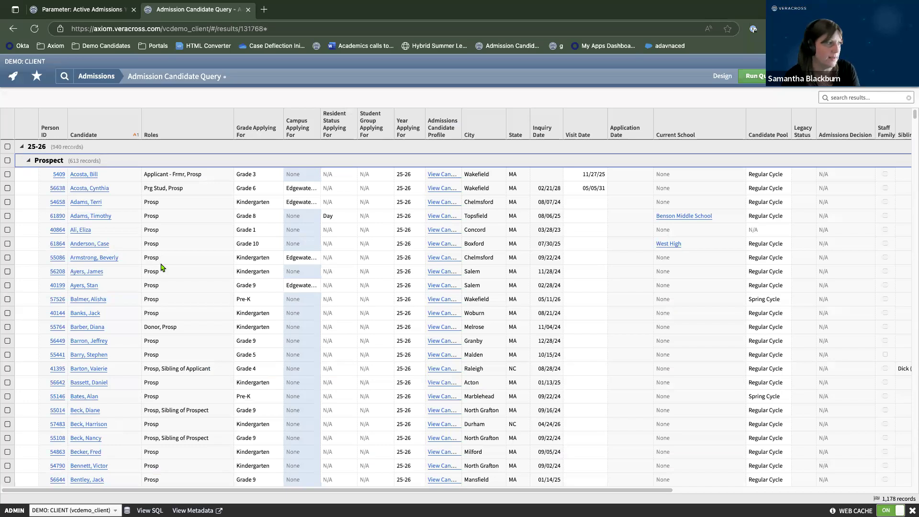
scroll(163, 266, down, 1)
scroll(165, 268, up, 1)
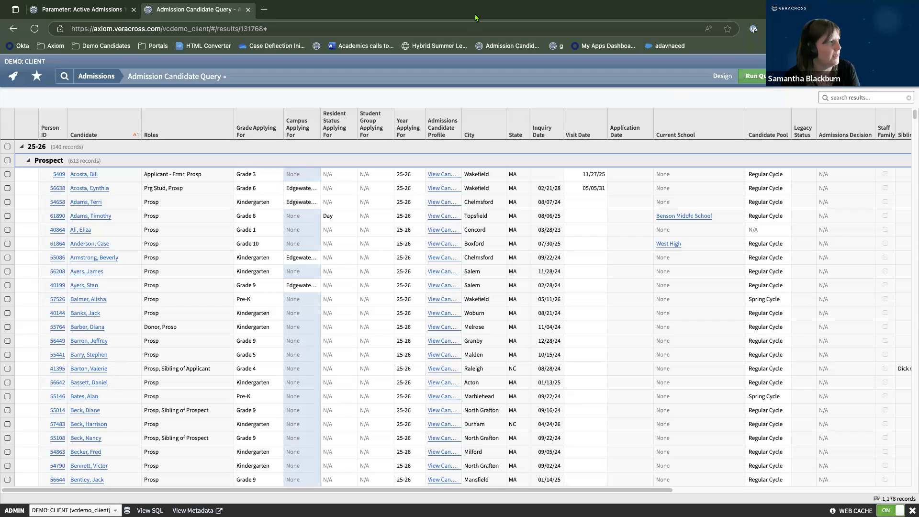
Duplicate the query's browser tab and take the copy to the Admissions homepage.
right_click(178, 14)
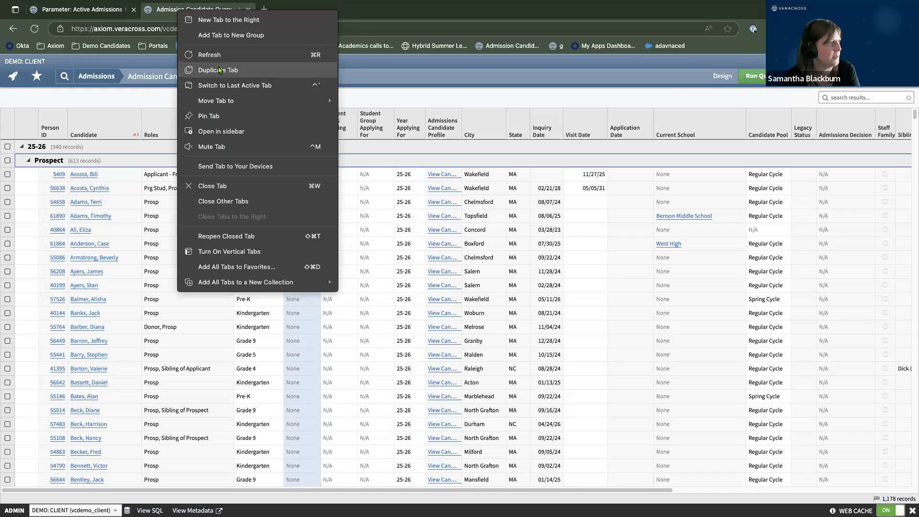
click(227, 71)
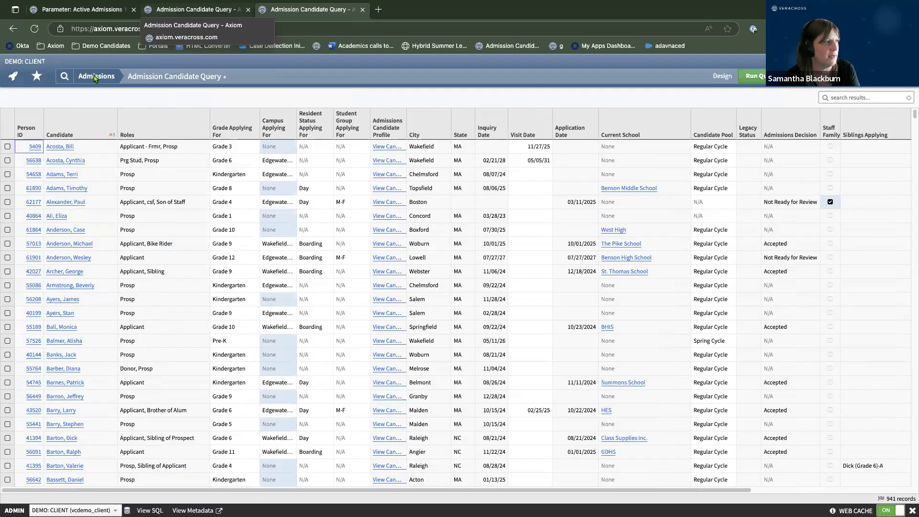
click(94, 78)
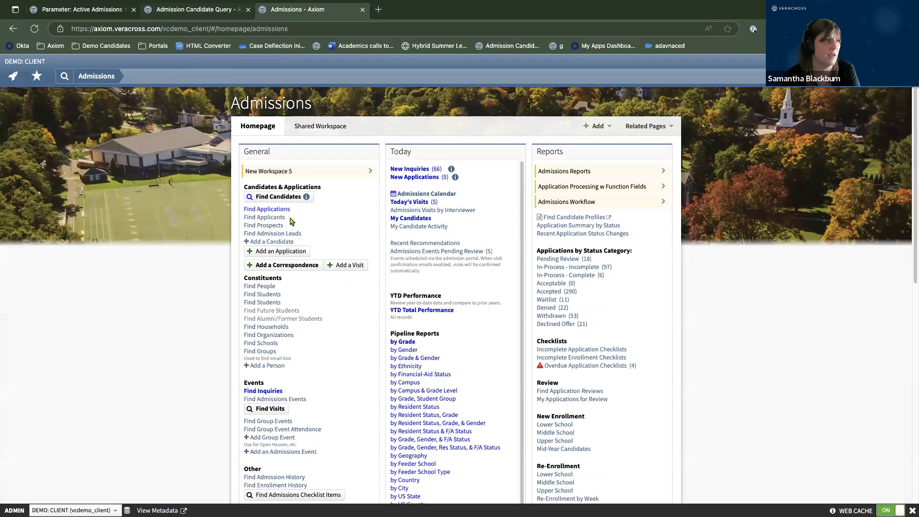
click(263, 226)
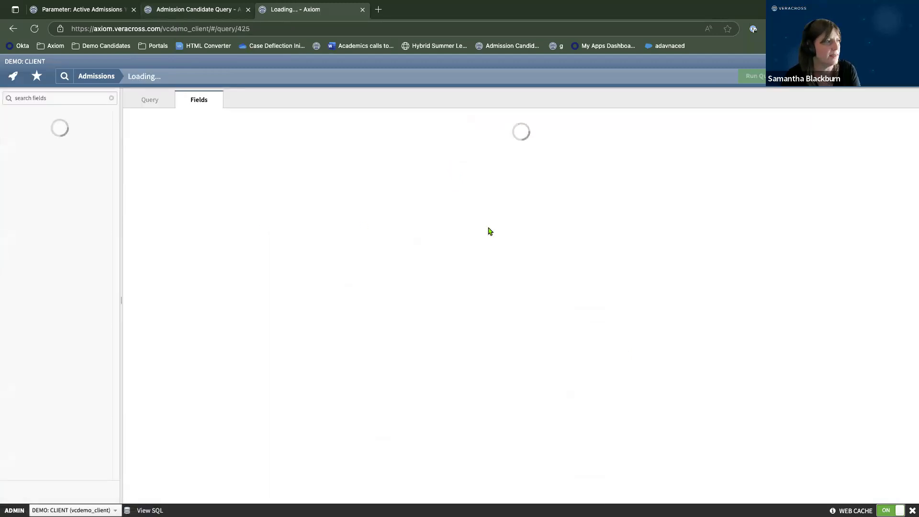
scroll(485, 232, down, 2)
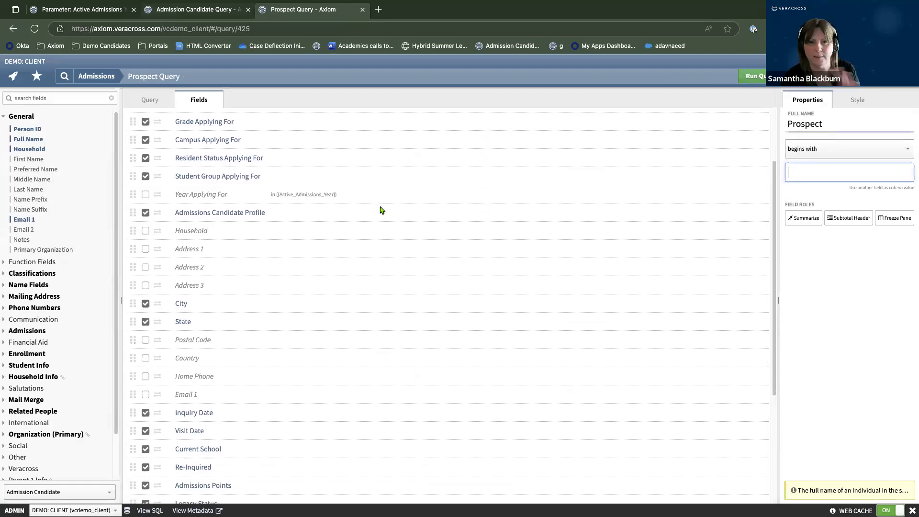
scroll(382, 210, down, 7)
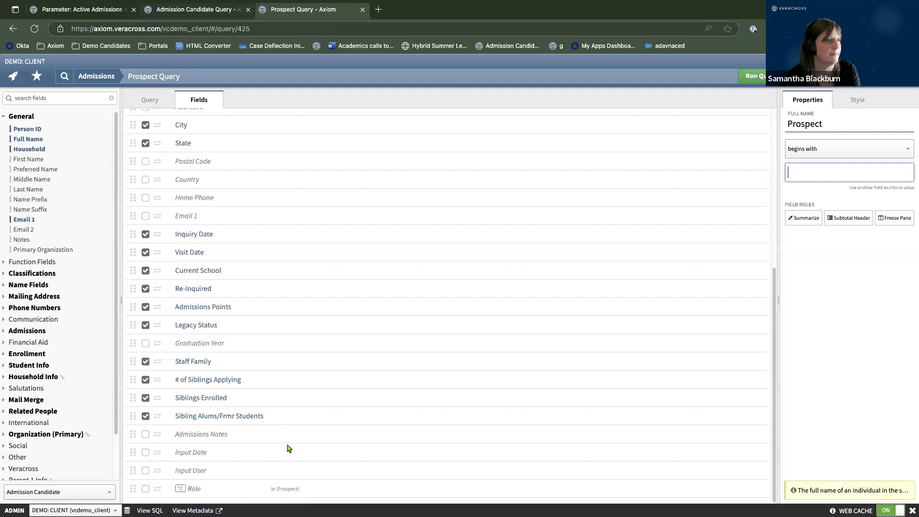
scroll(371, 262, up, 5)
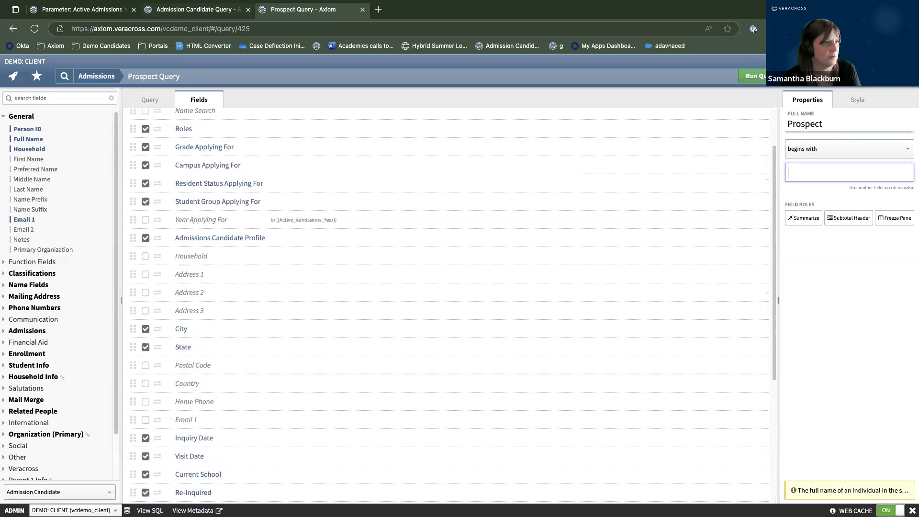
click(755, 82)
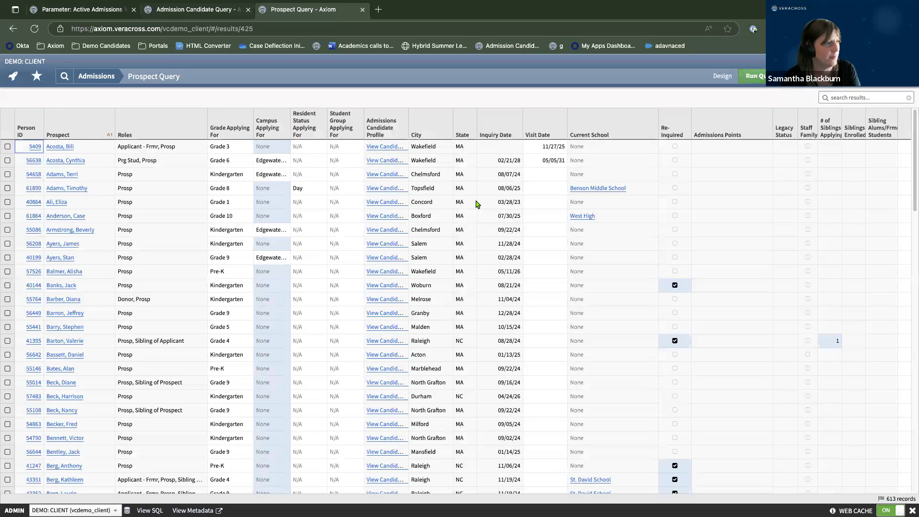
click(85, 77)
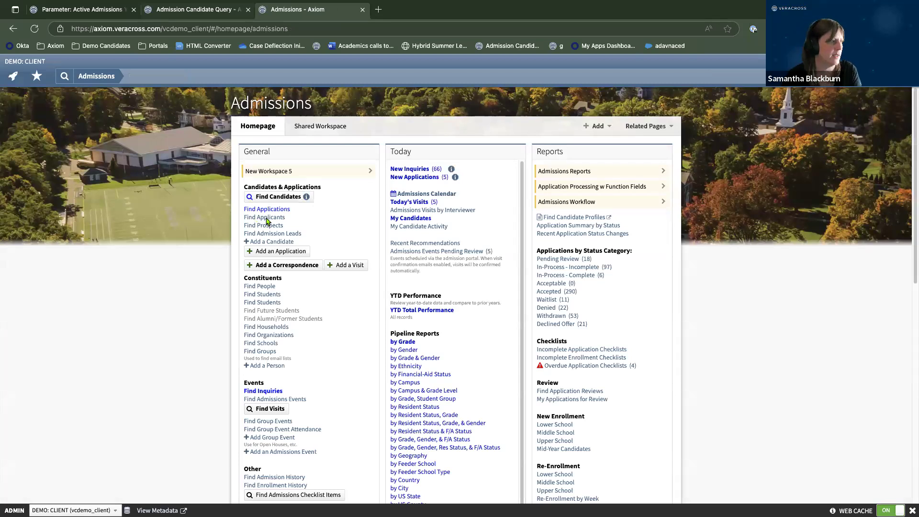
click(267, 218)
scroll(383, 280, down, 5)
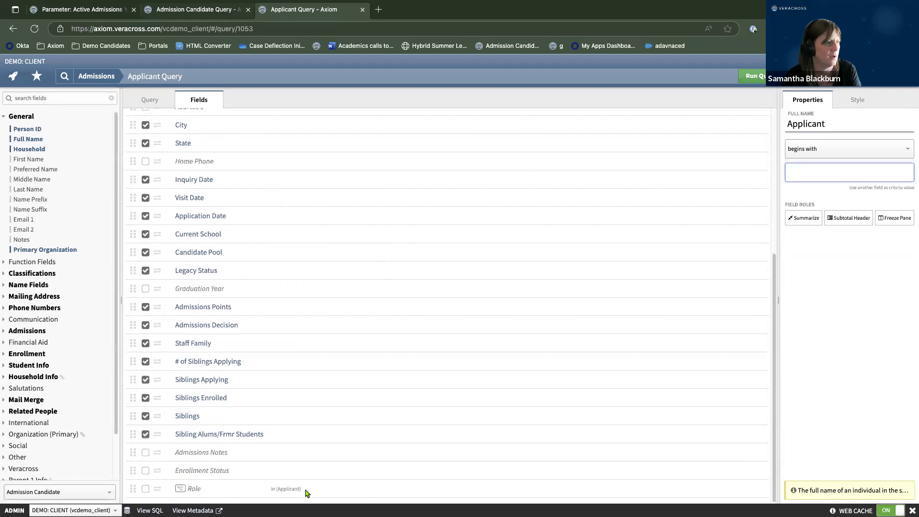
scroll(401, 238, up, 5)
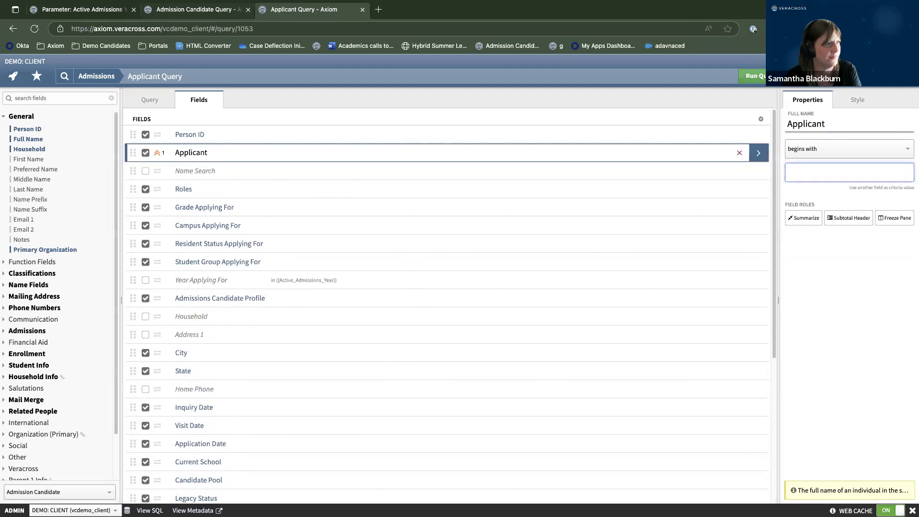
click(756, 81)
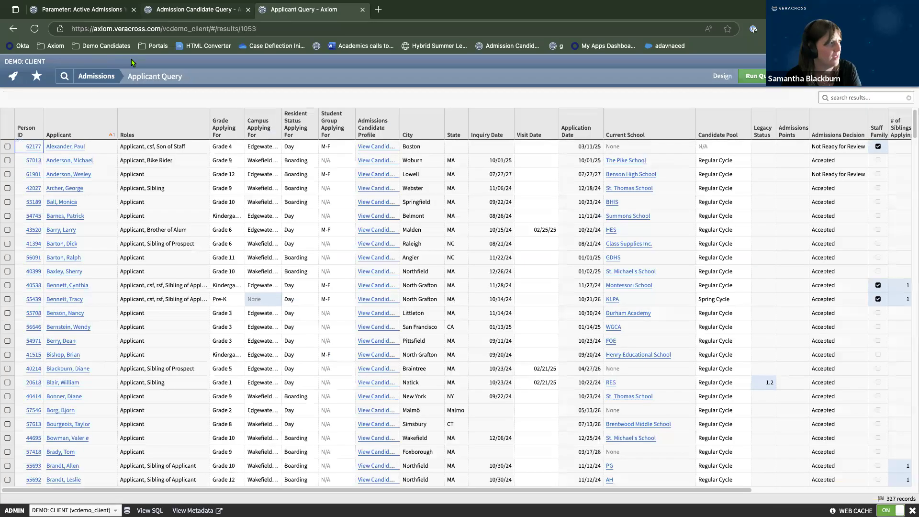
click(90, 80)
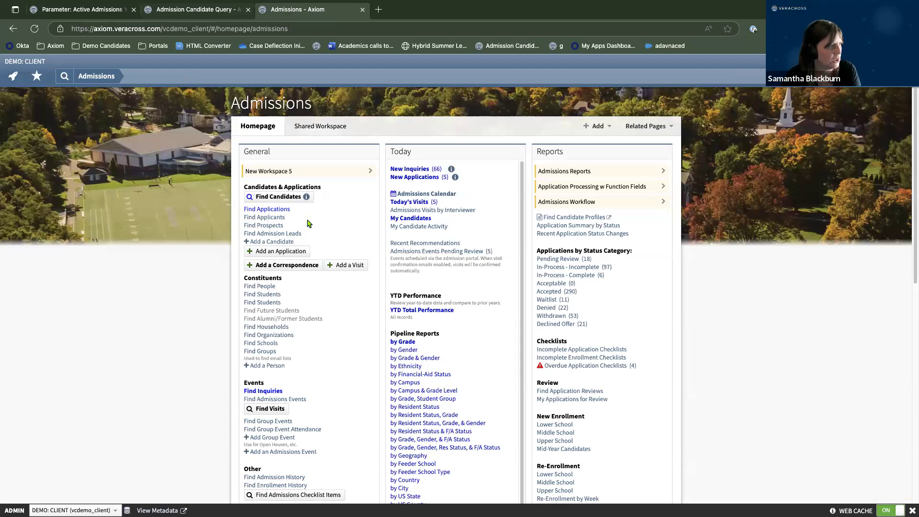
Scroll down to the Events section of the Admissions homepage and open Find Visits.
scroll(285, 244, down, 1)
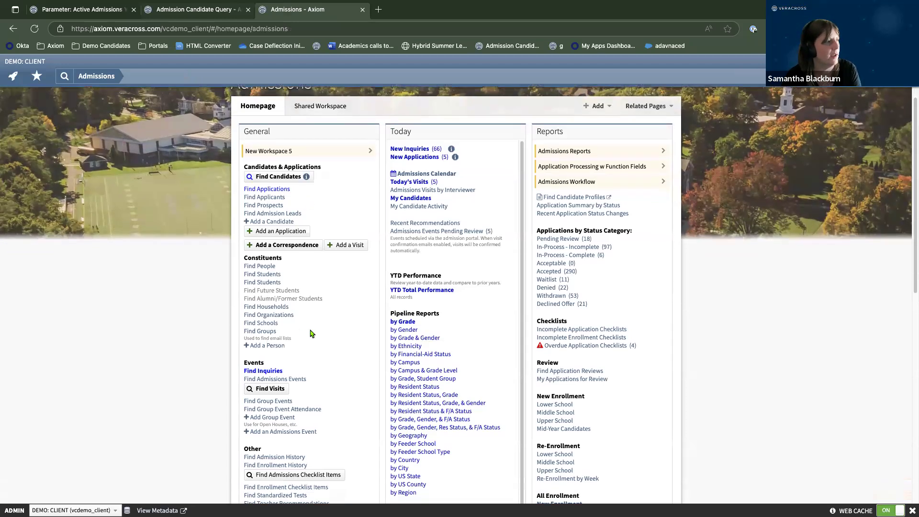
scroll(311, 333, down, 2)
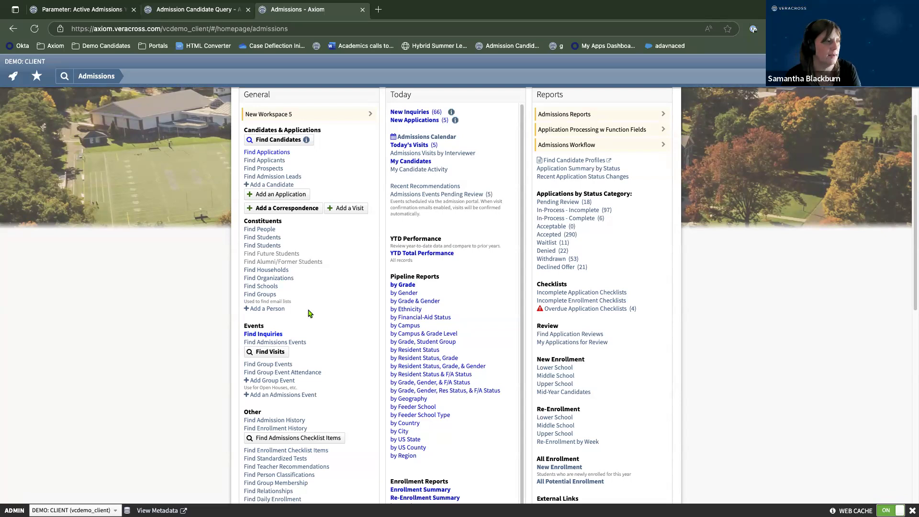
scroll(309, 313, down, 1)
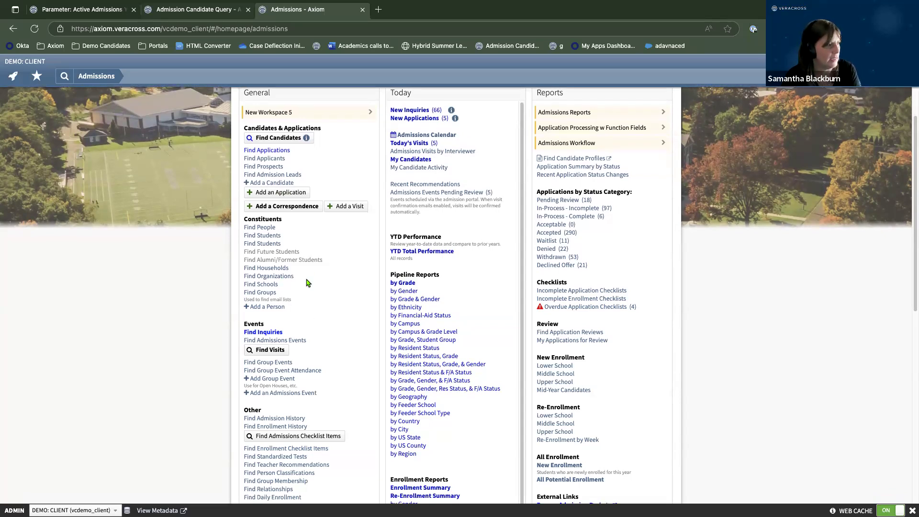
scroll(312, 287, down, 3)
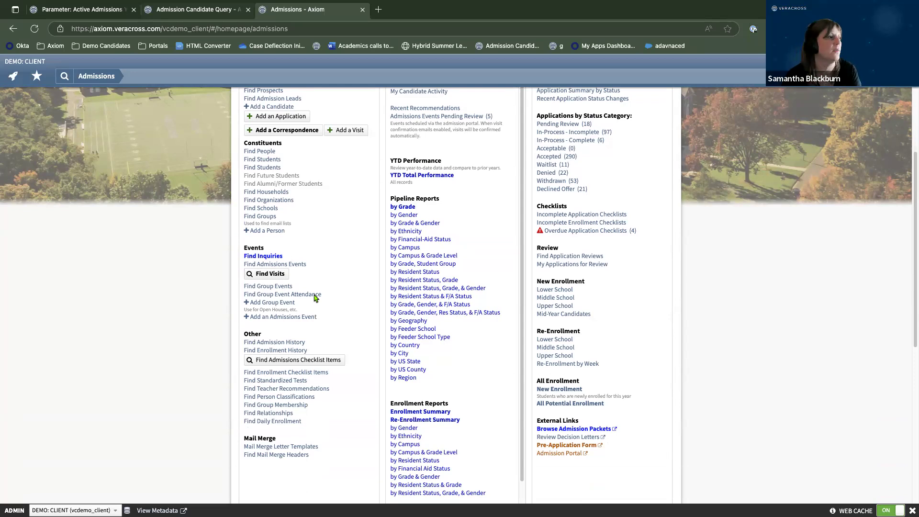
click(266, 274)
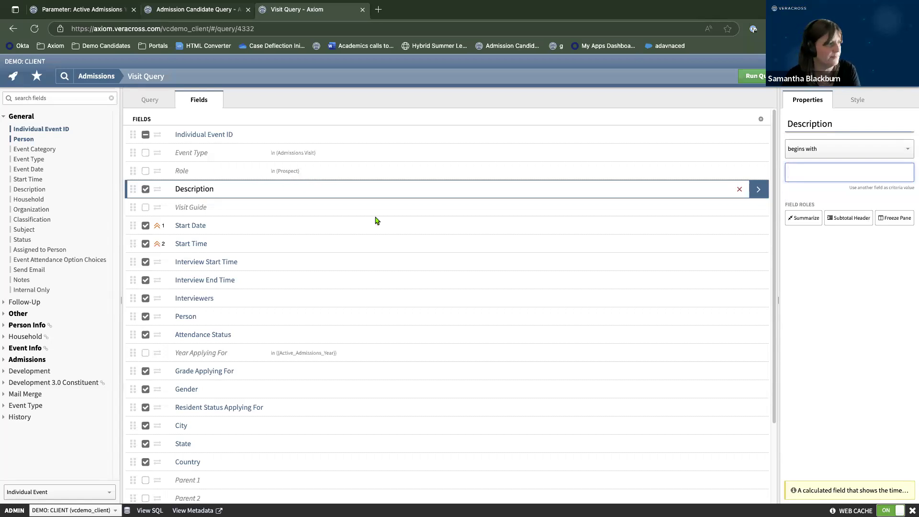
Run the Visit Query to list its 23 visit records, then go back to Admissions.
scroll(398, 233, down, 3)
scroll(392, 297, down, 1)
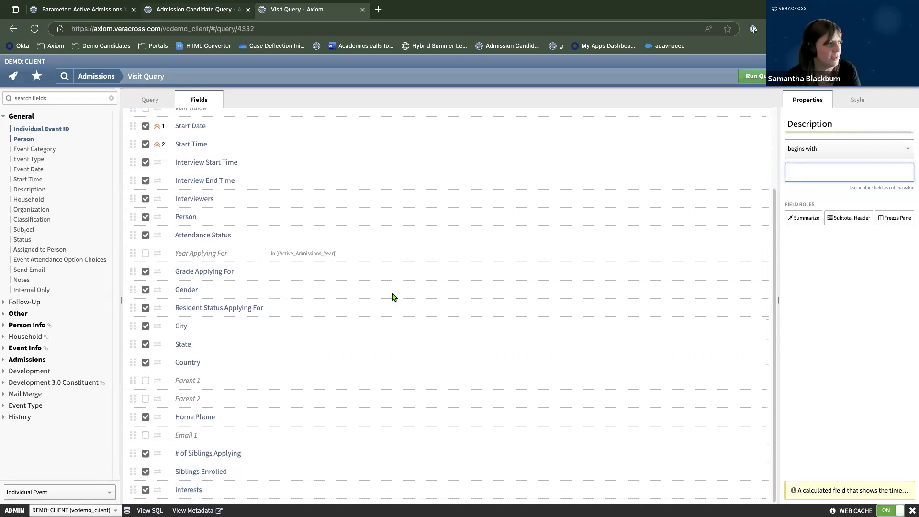
scroll(392, 297, up, 4)
click(760, 75)
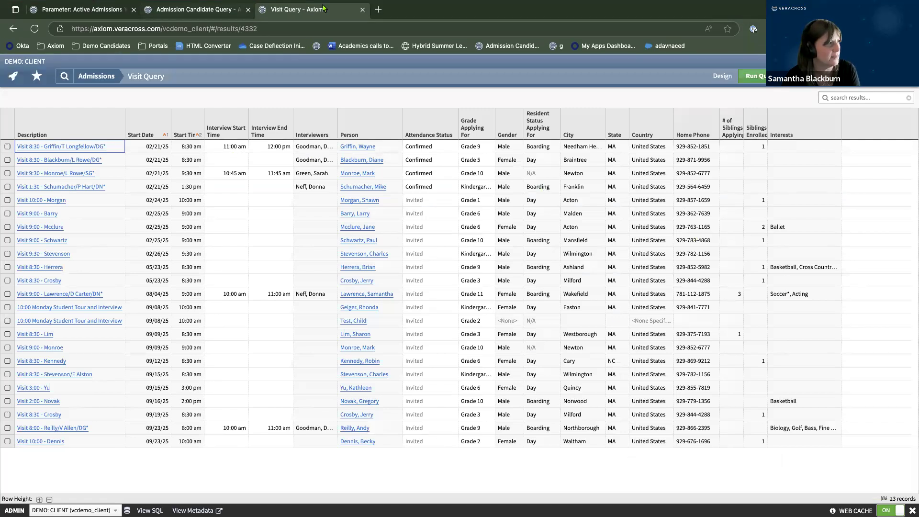
click(92, 78)
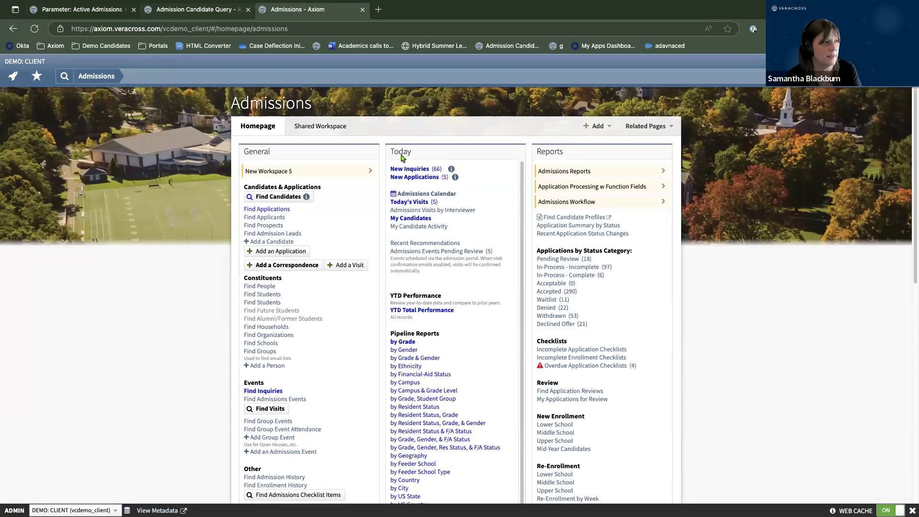
Open the Admissions Calendar, look through the July 2025 events, and bring up the tab's menu.
click(421, 194)
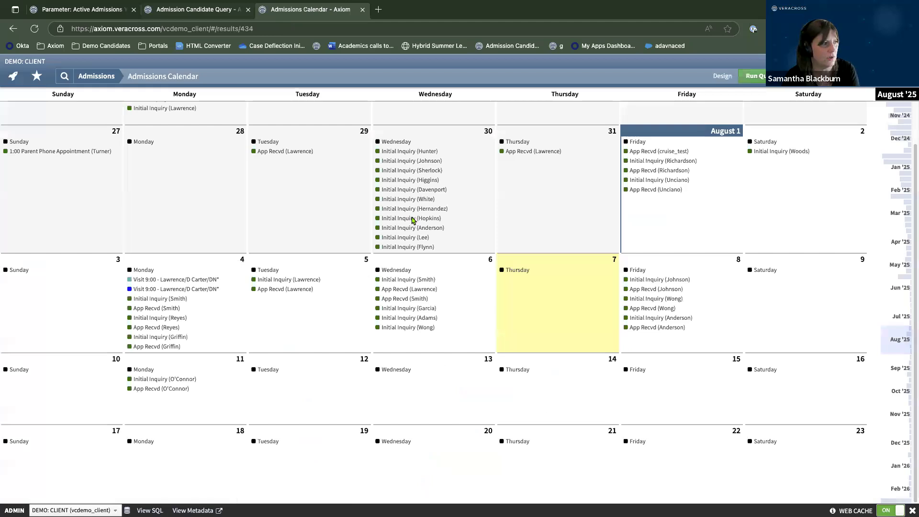
scroll(491, 307, down, 1)
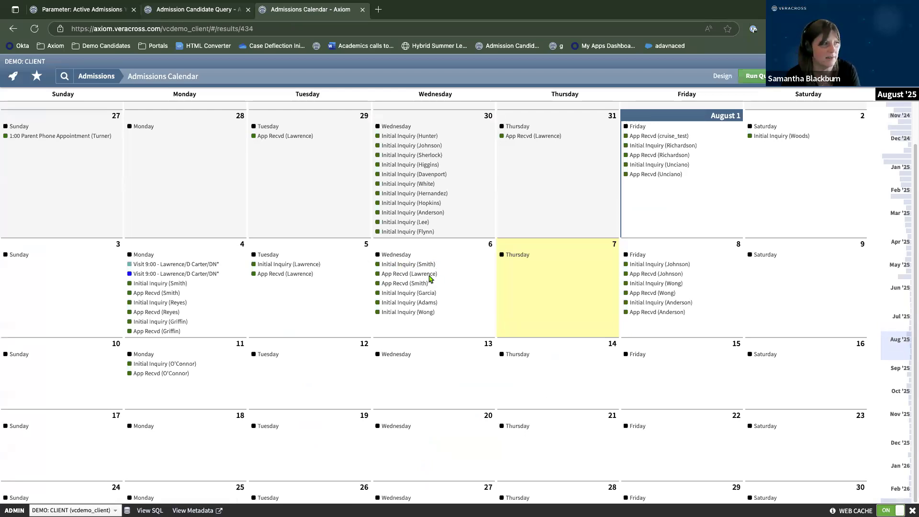
scroll(383, 307, down, 1)
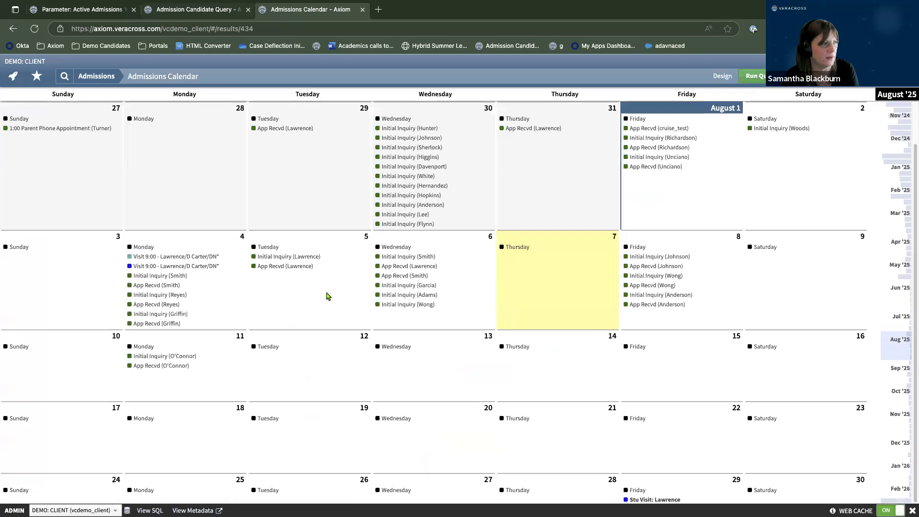
scroll(360, 321, down, 4)
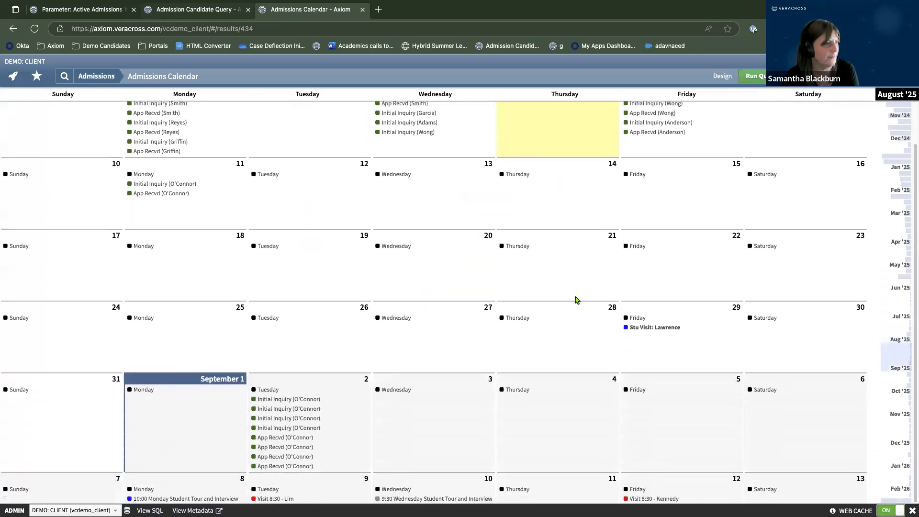
scroll(330, 437, up, 15)
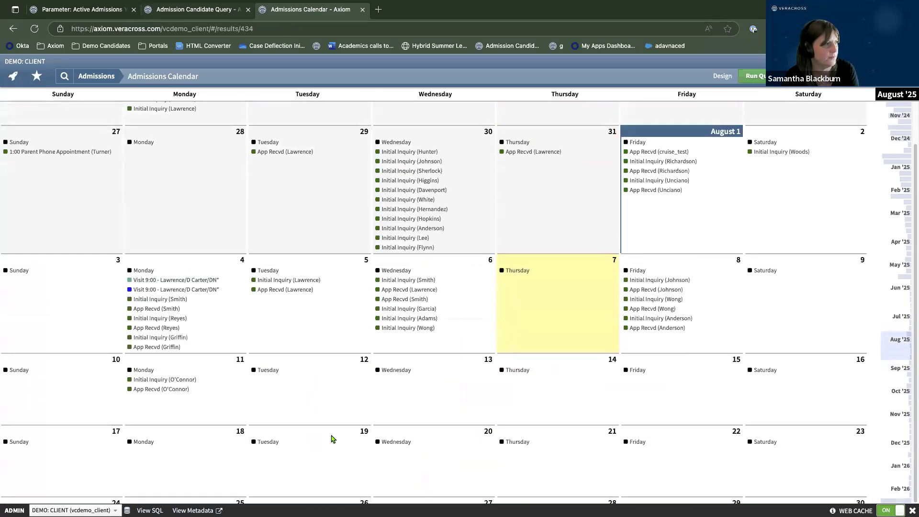
right_click(295, 13)
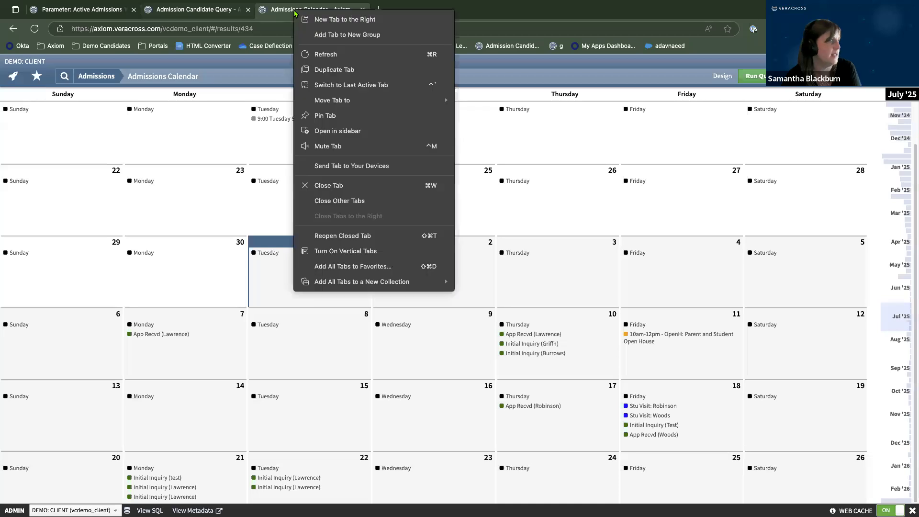
Duplicate the calendar tab and go to the Admissions: Candidate Changes homepage.
click(331, 70)
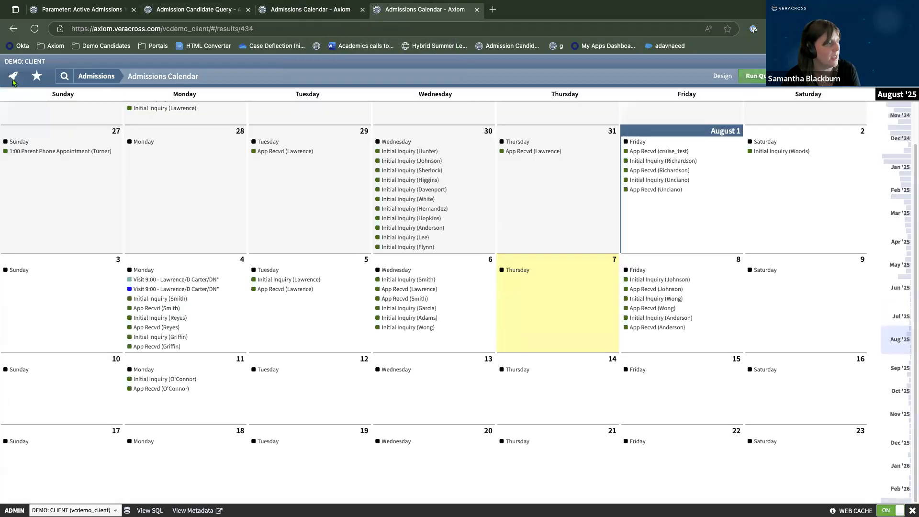
click(13, 77)
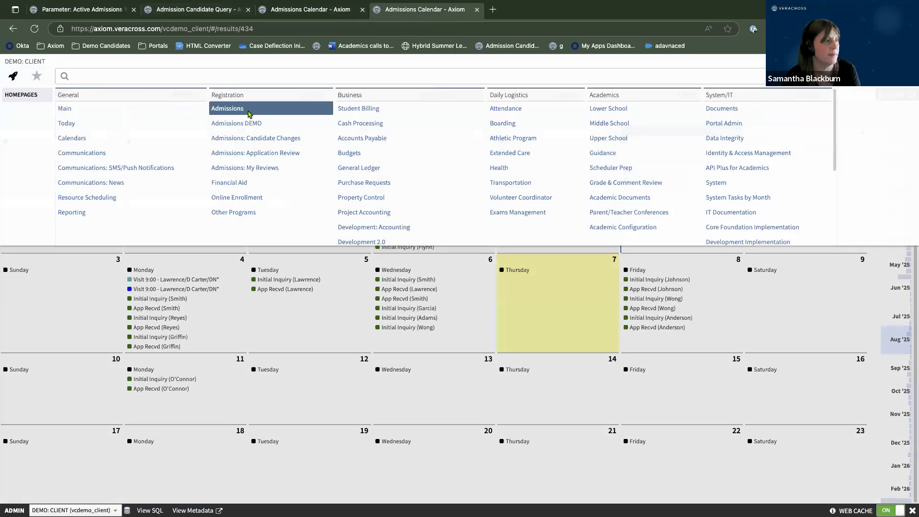
click(247, 139)
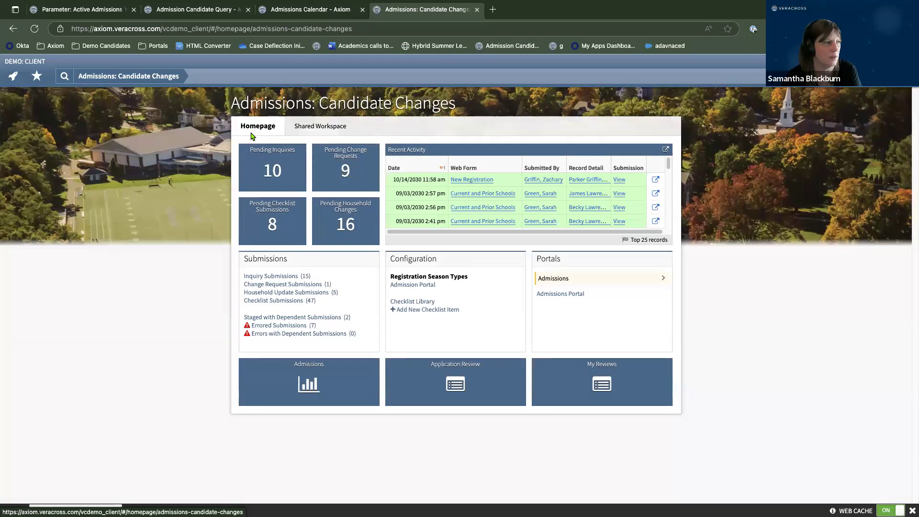
Set the Application Fee checklist item's Display On Calendar to YES and save it.
click(413, 301)
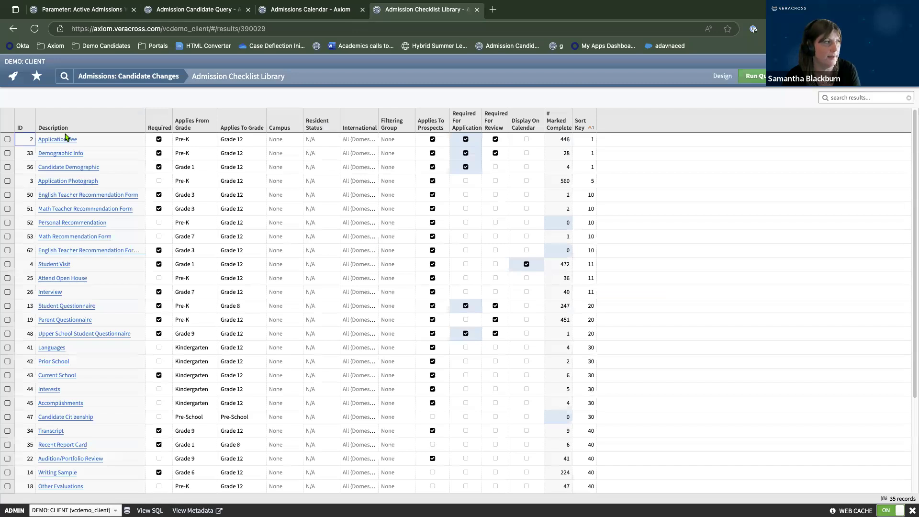
click(58, 139)
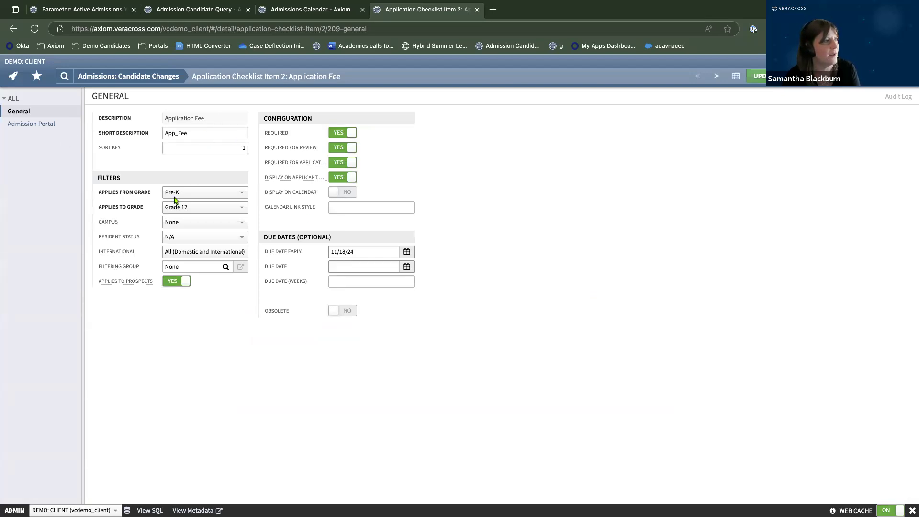
click(338, 193)
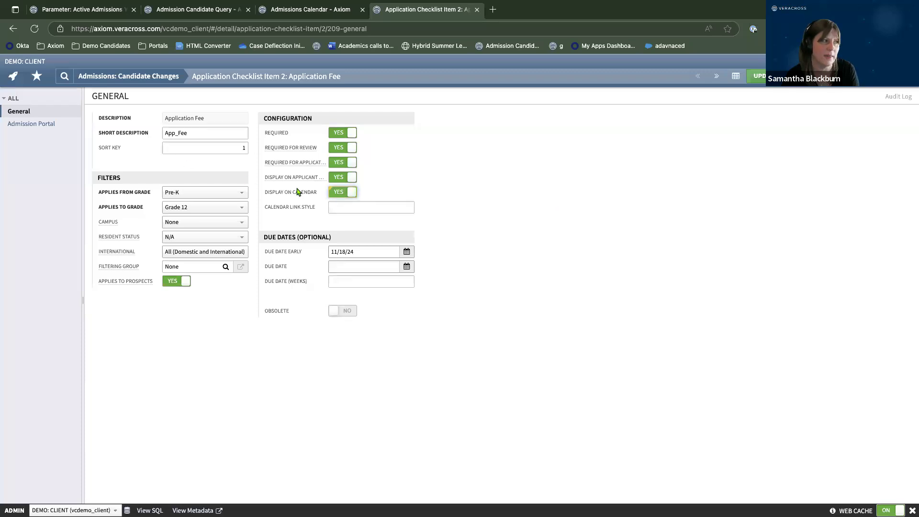
click(756, 76)
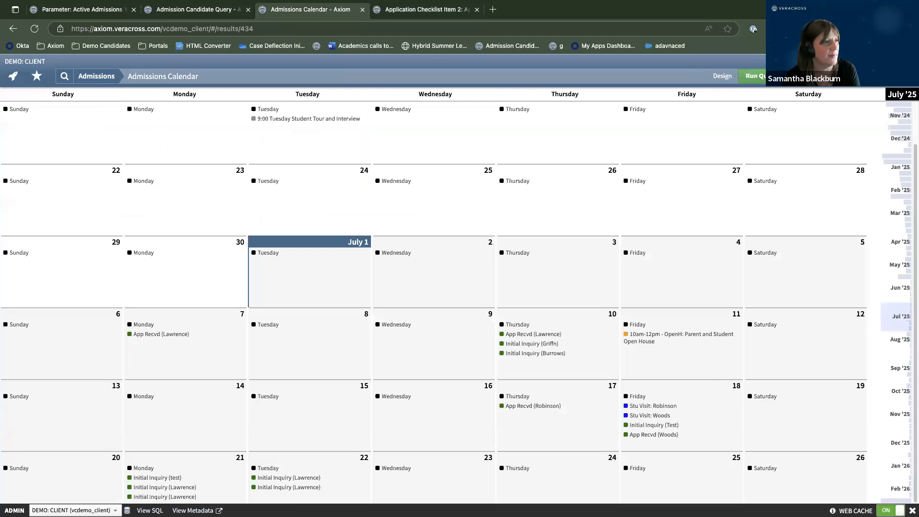
Refresh the Admissions Calendar and scroll to September to check the new App_Fee entries.
click(765, 78)
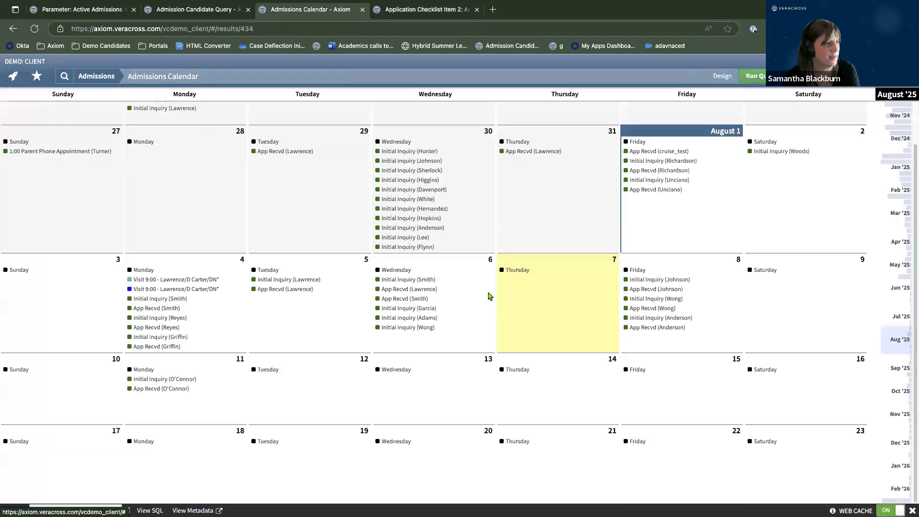
scroll(475, 309, down, 5)
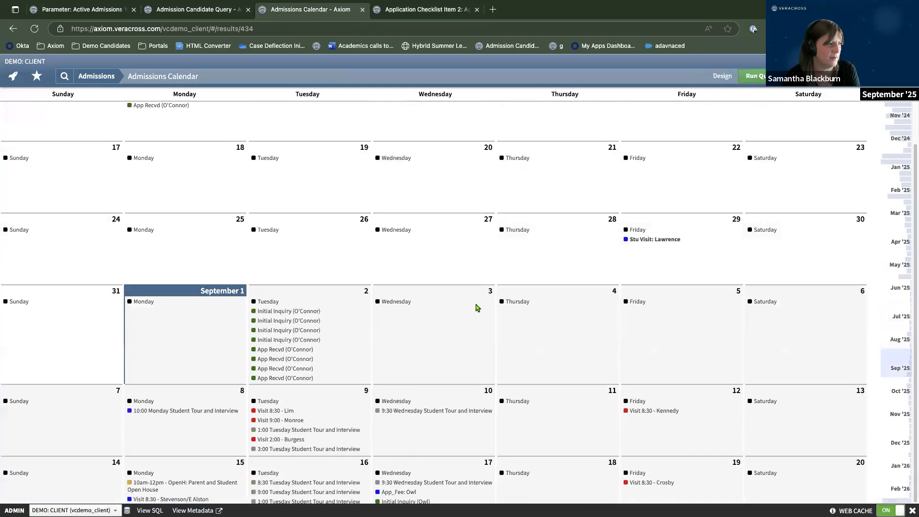
scroll(476, 309, down, 2)
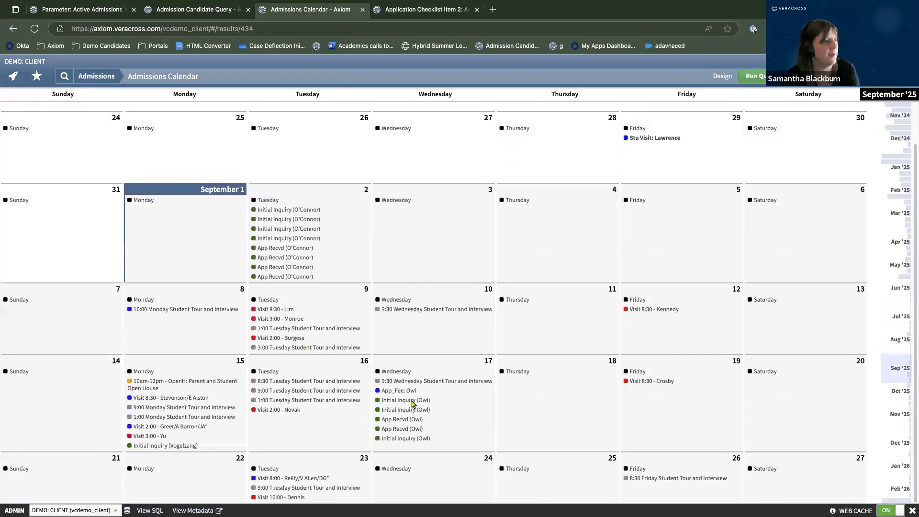
scroll(482, 385, down, 1)
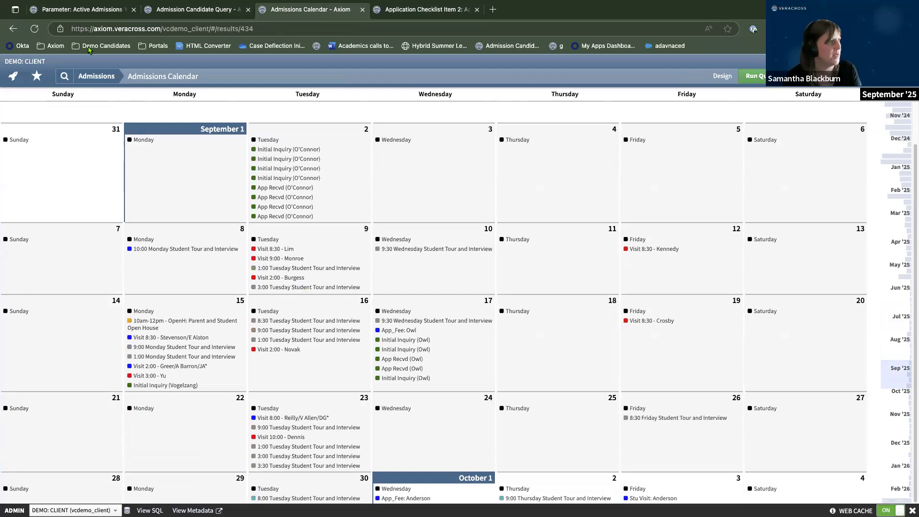
Back on the Admissions homepage, open Admission Events Needing Confirmation, showing 5 invited events.
click(97, 75)
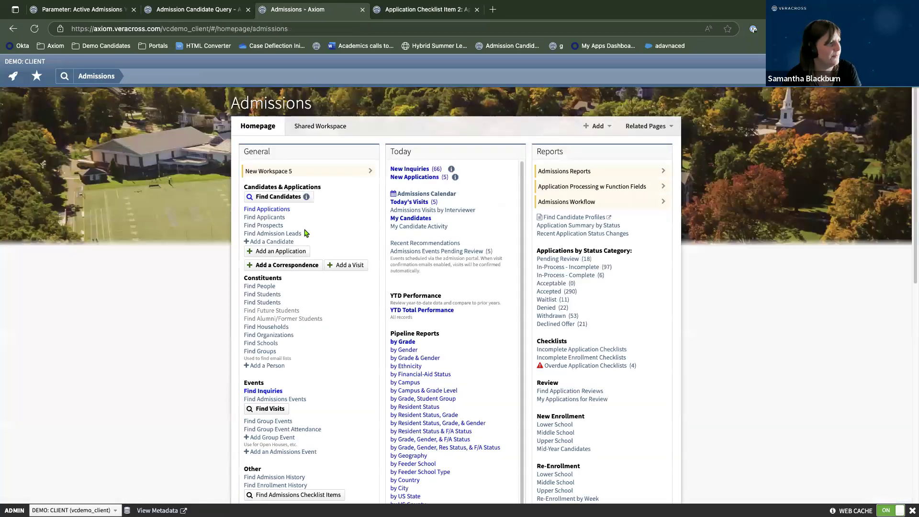
scroll(306, 233, down, 1)
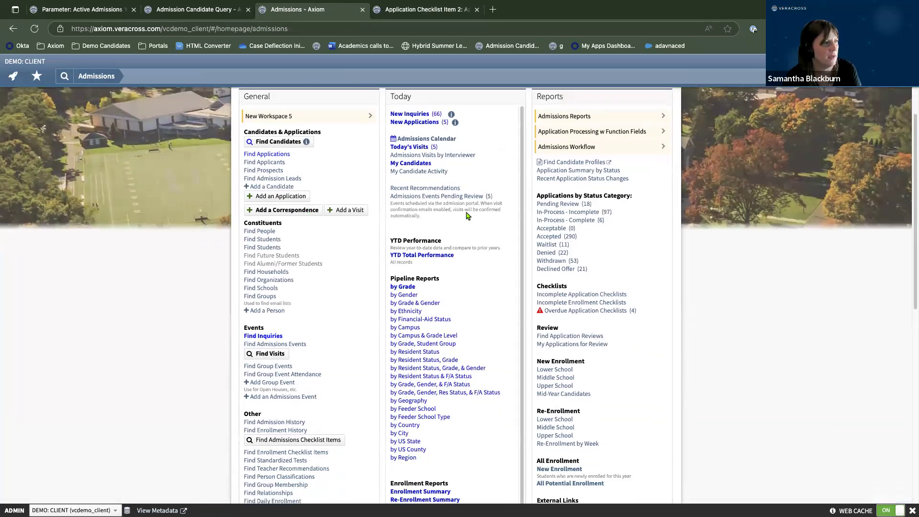
scroll(473, 222, up, 1)
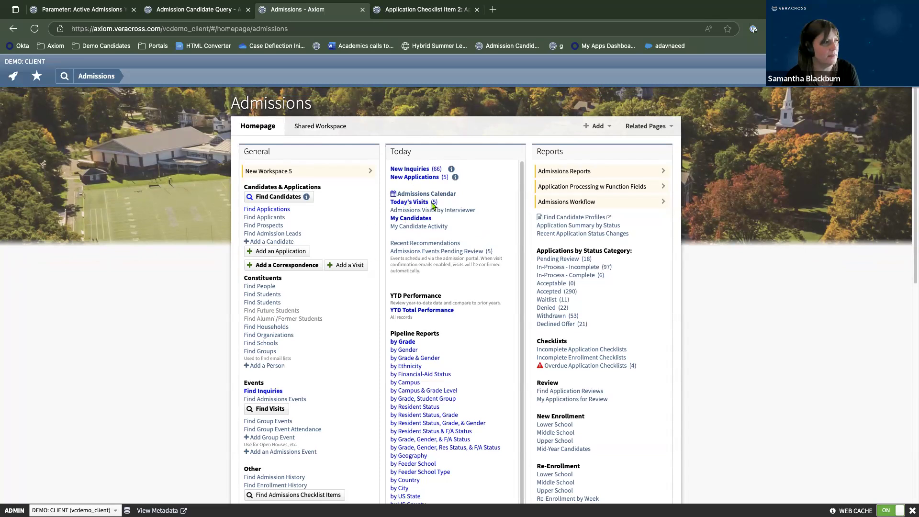
click(430, 252)
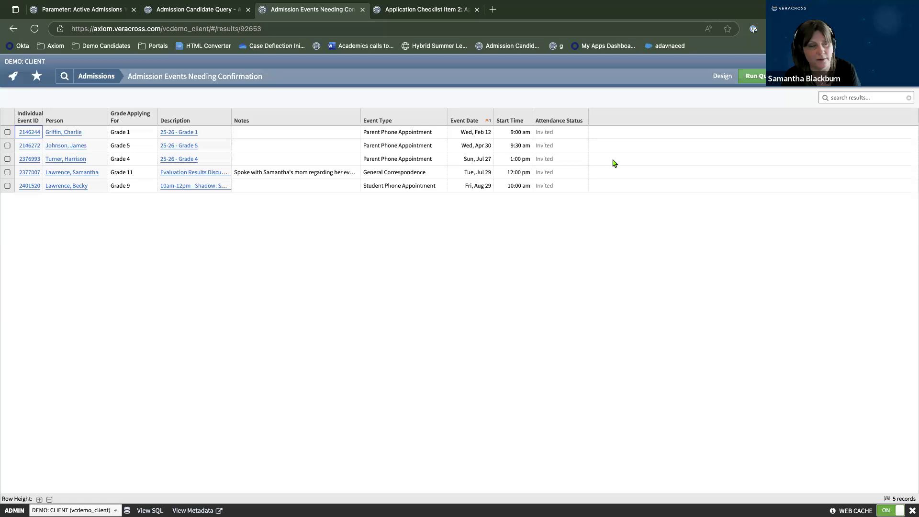
click(555, 137)
click(554, 136)
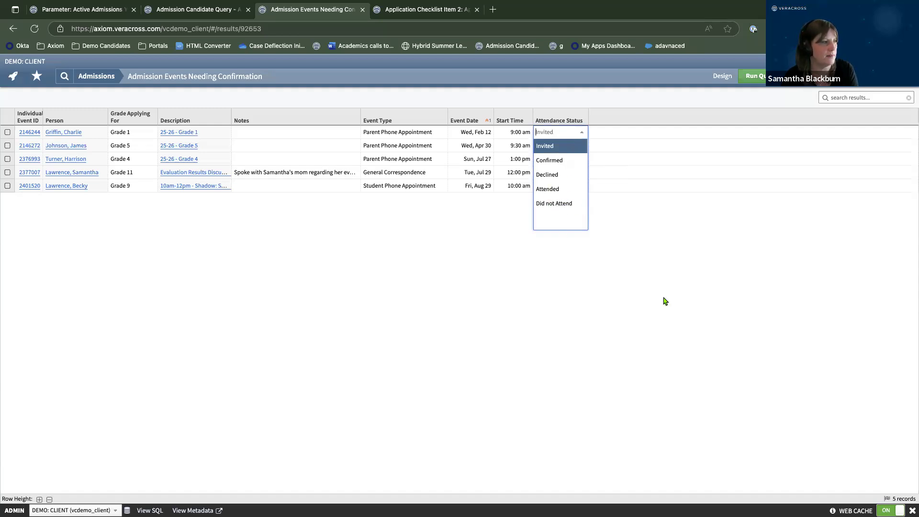
click(706, 306)
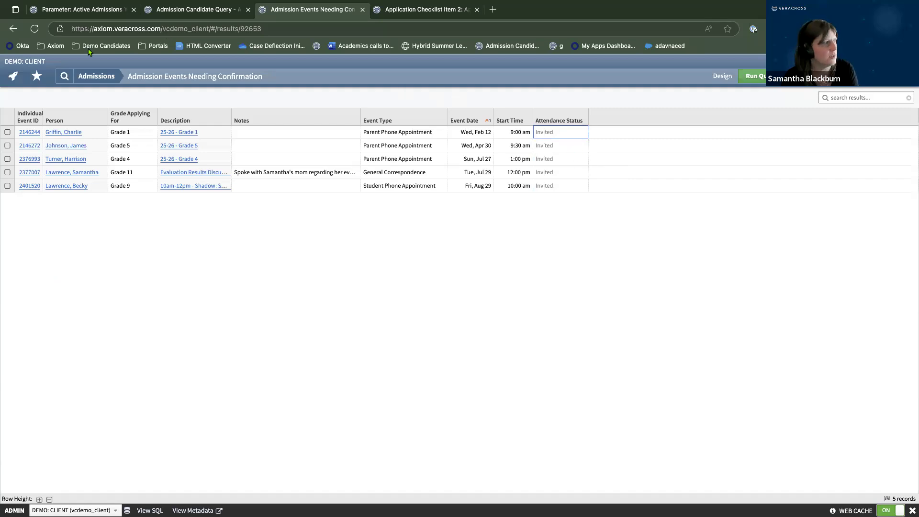
click(96, 75)
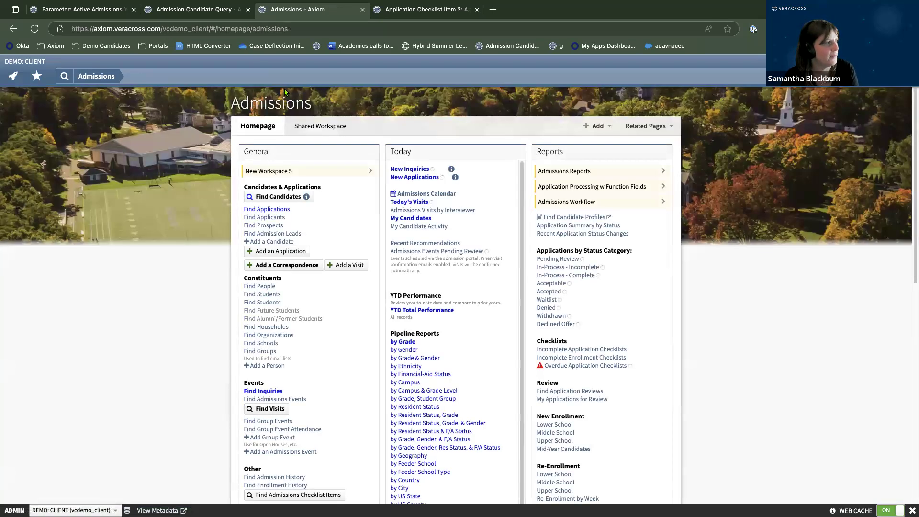
Close the Admission Candidate Query tab and discard the Active Admissions Year parameter tab's unsaved changes.
click(248, 9)
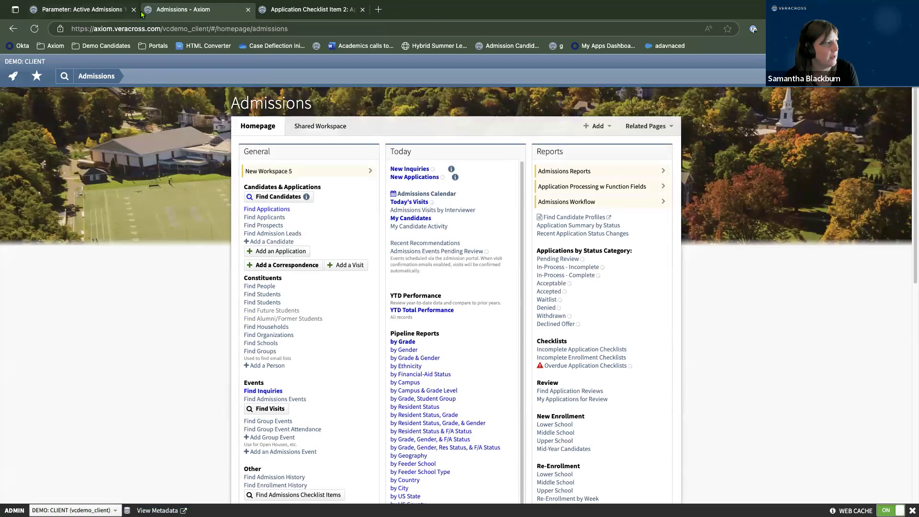
click(126, 9)
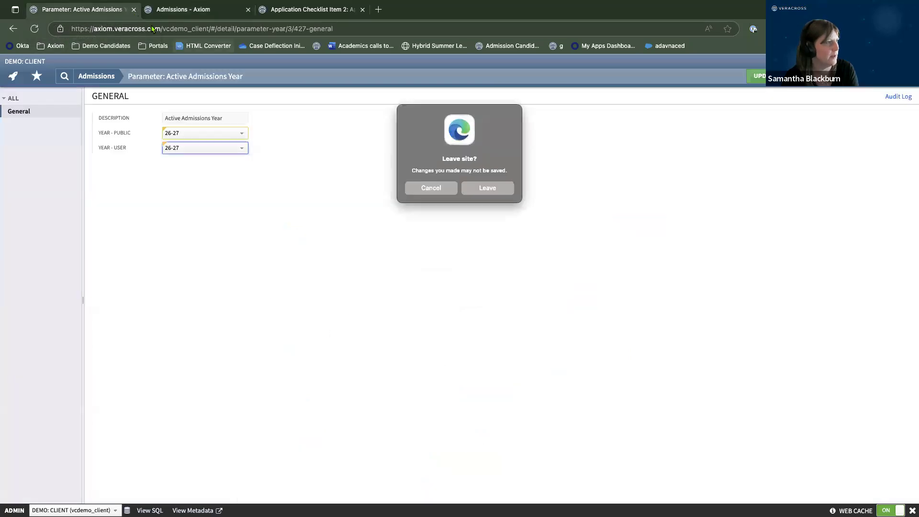
click(498, 191)
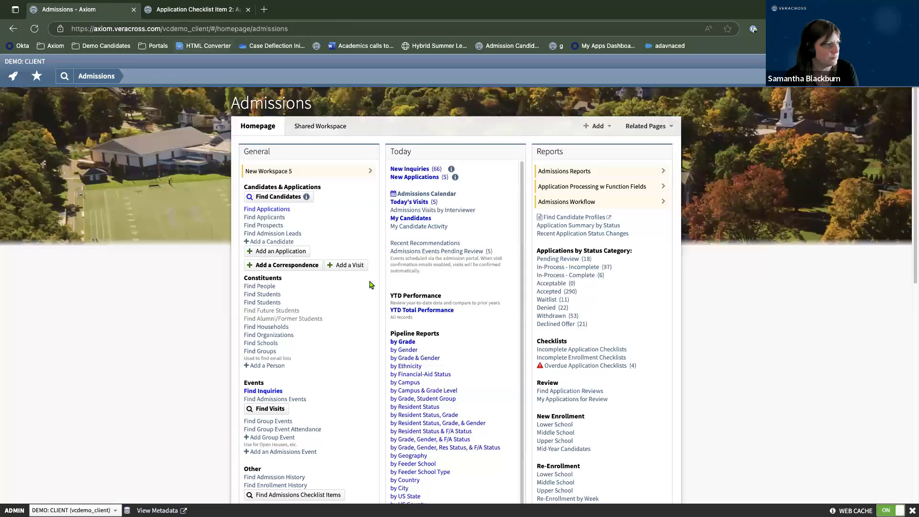
scroll(371, 284, down, 3)
scroll(371, 283, down, 5)
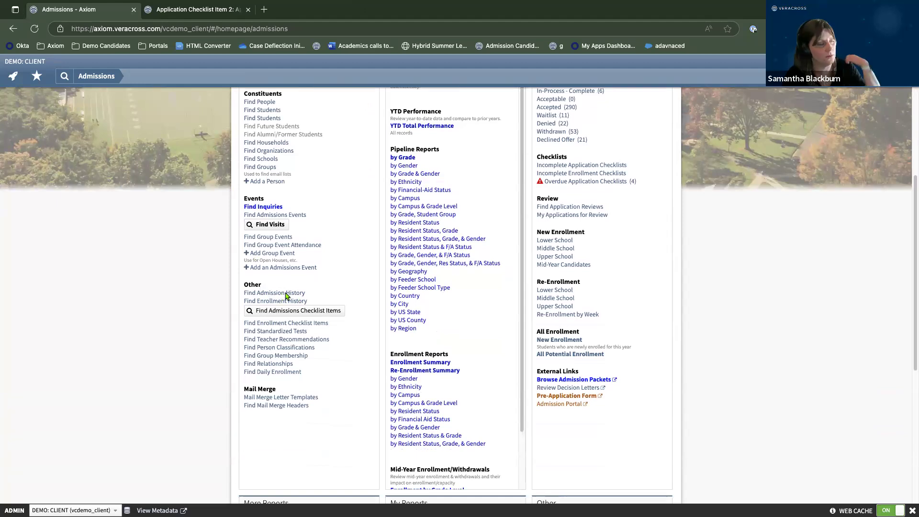
In the second tab, open the demo applicant's record at Admission History, then return to Admissions.
click(194, 17)
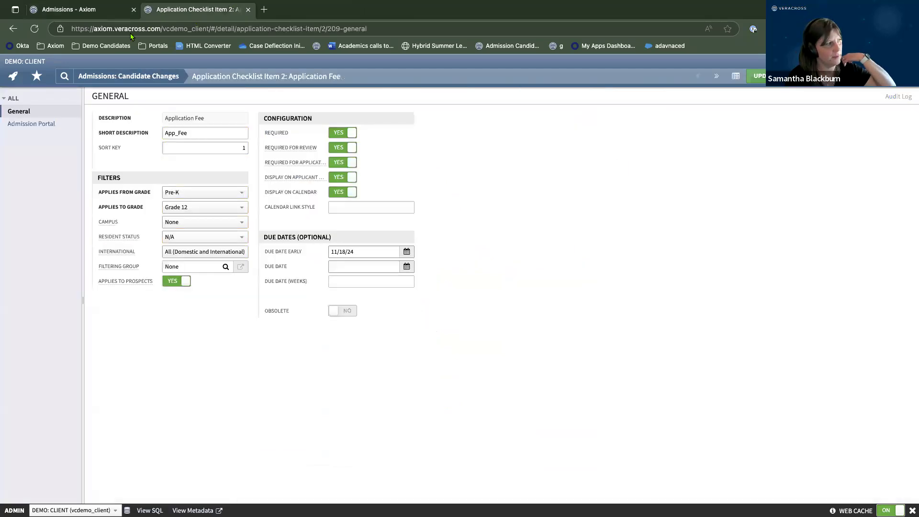
click(106, 46)
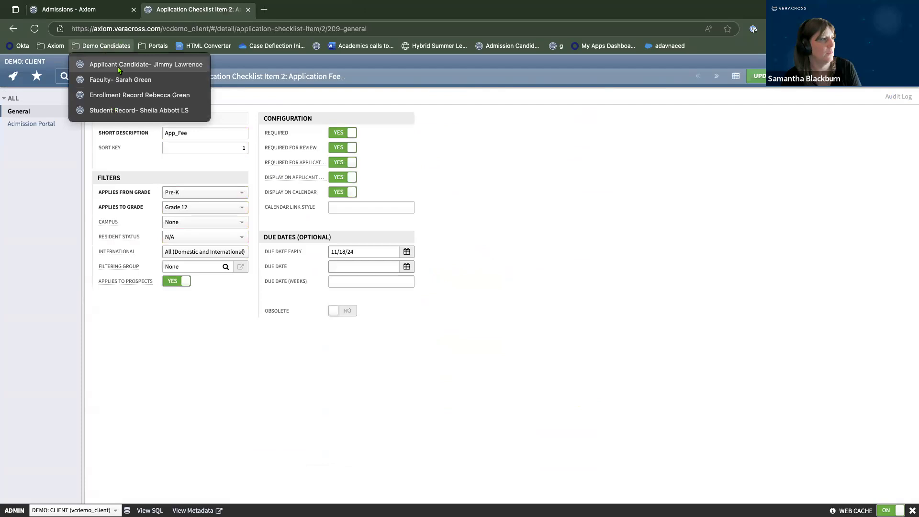
click(119, 66)
scroll(38, 443, down, 5)
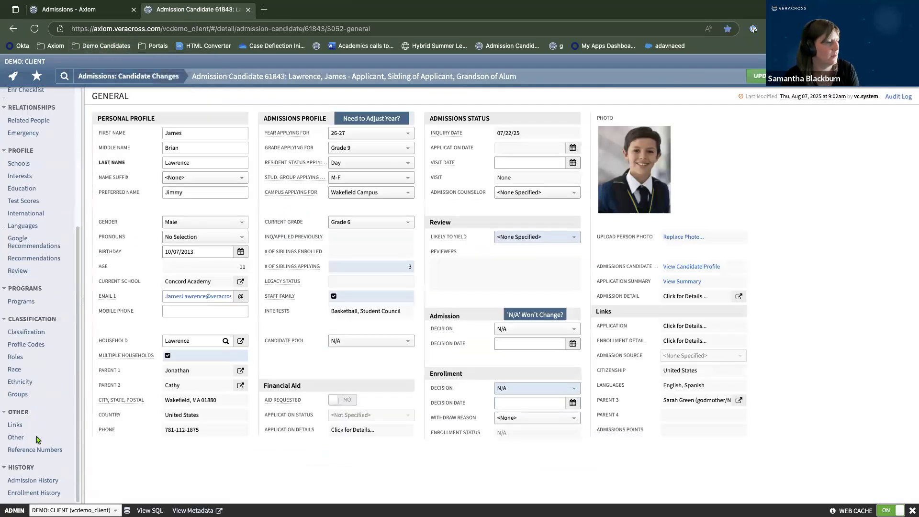
click(46, 481)
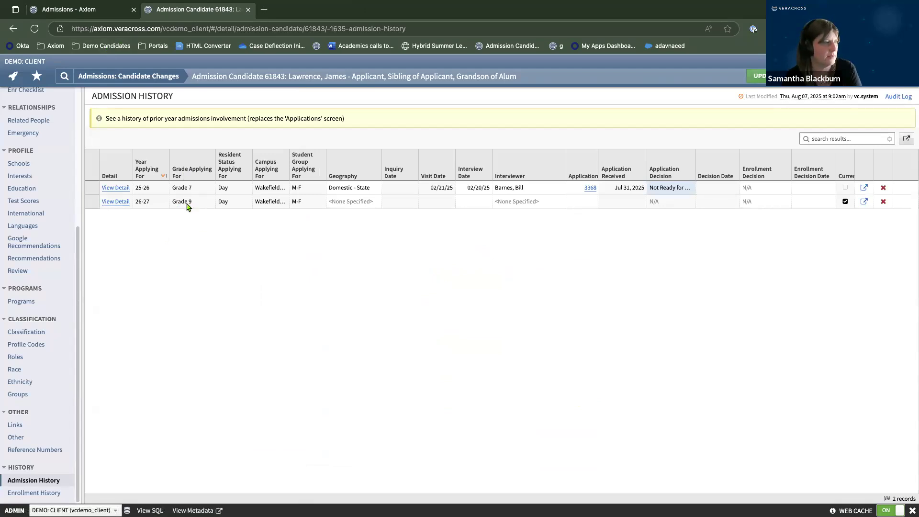
click(89, 10)
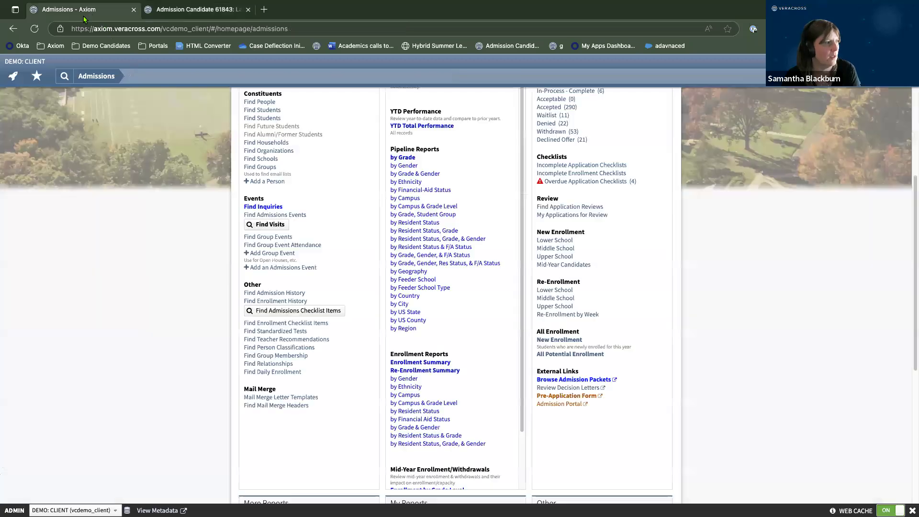
Open the Find Admission History query, then view the candidate's history listing 25-26 Grade 7 and 26-27 Grade 9.
click(271, 294)
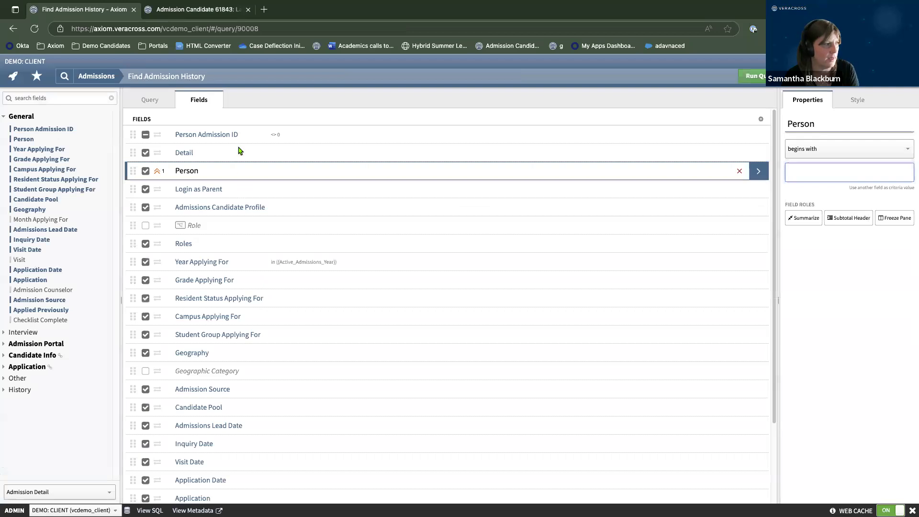
scroll(316, 378, down, 1)
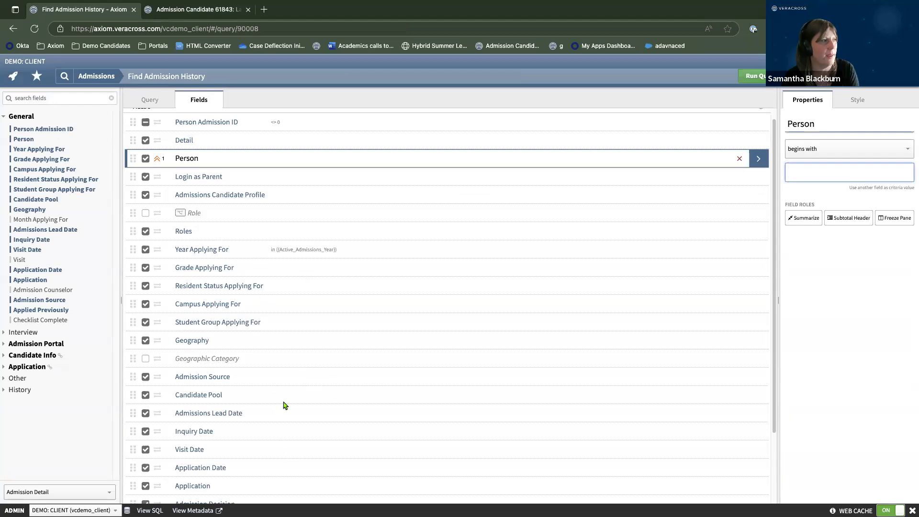
scroll(291, 257, up, 1)
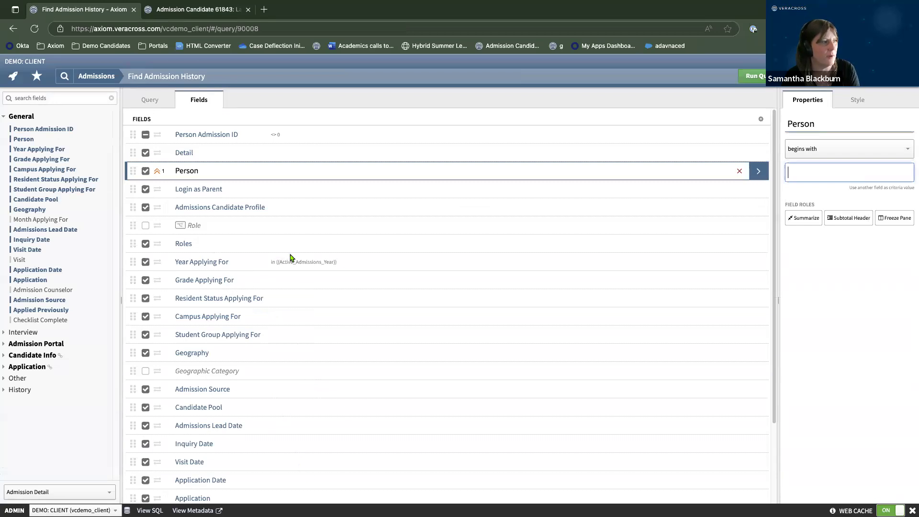
click(198, 13)
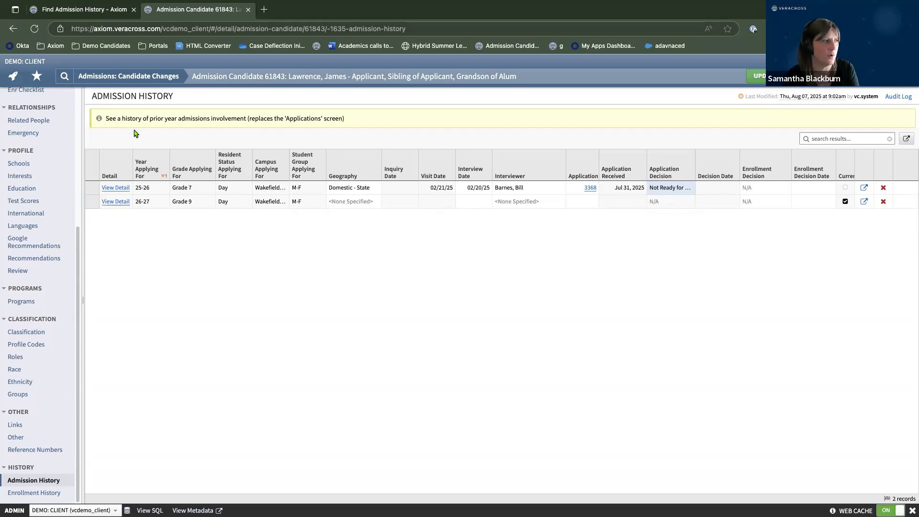
Open the candidate's 25-26 application and review its General, Notes and Review score pages.
click(590, 187)
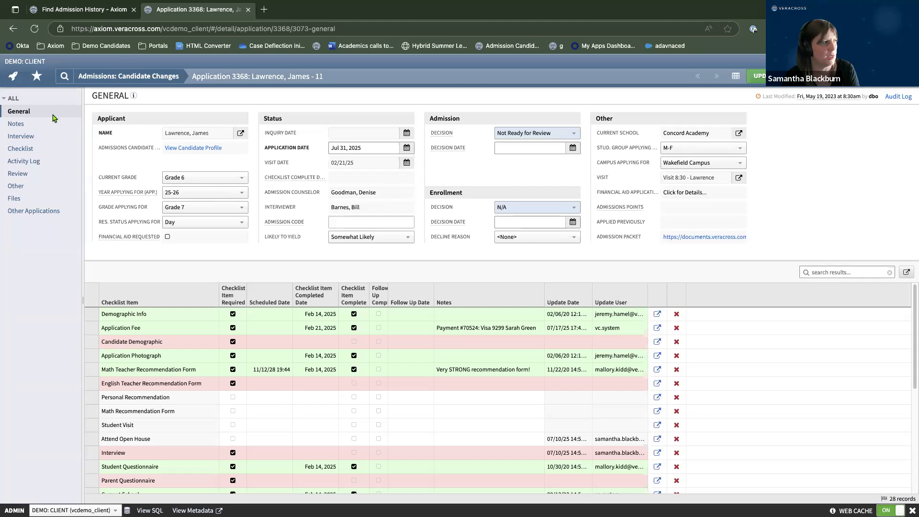
click(34, 125)
click(25, 111)
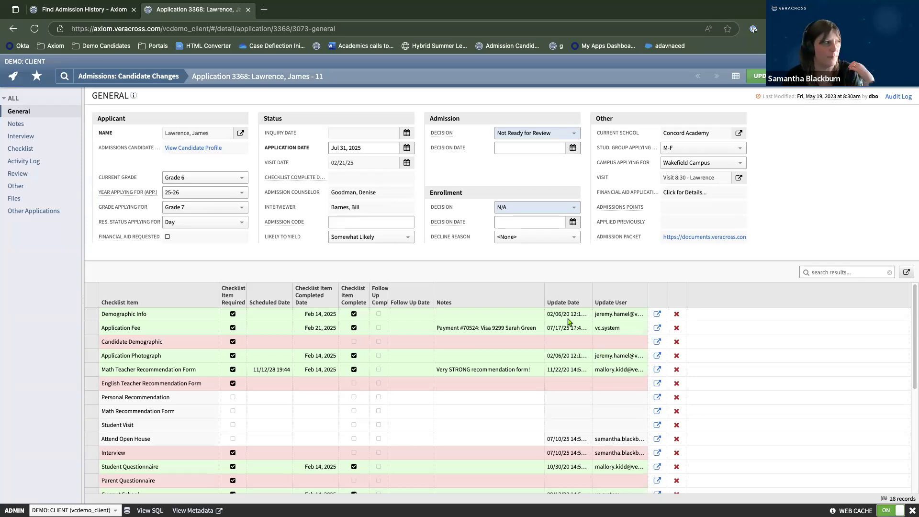
click(18, 175)
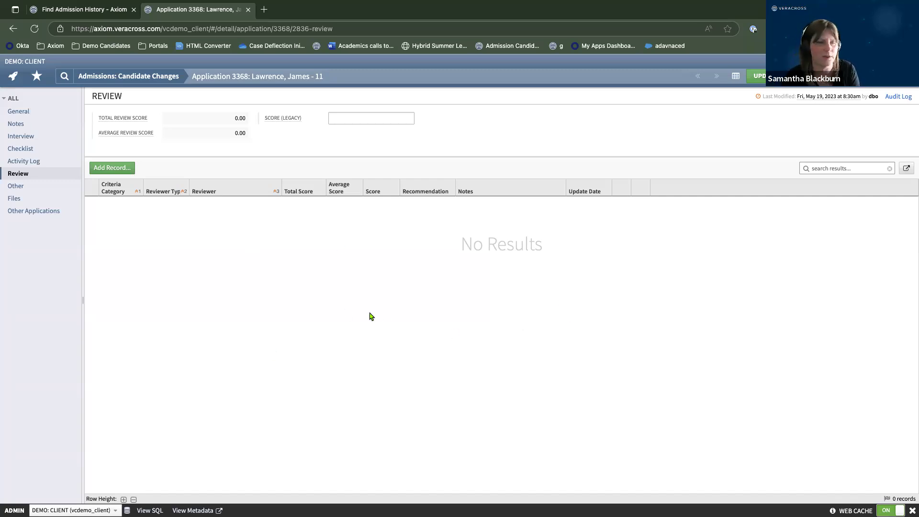
click(21, 113)
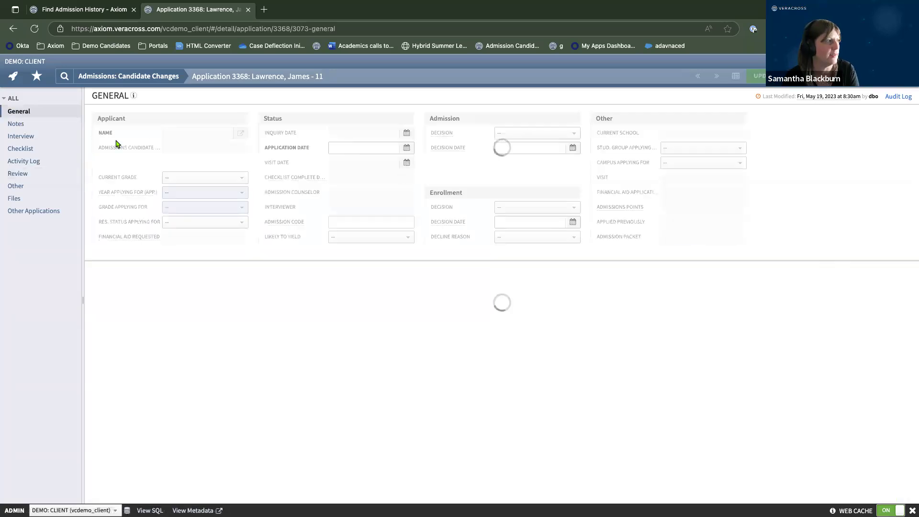
click(18, 173)
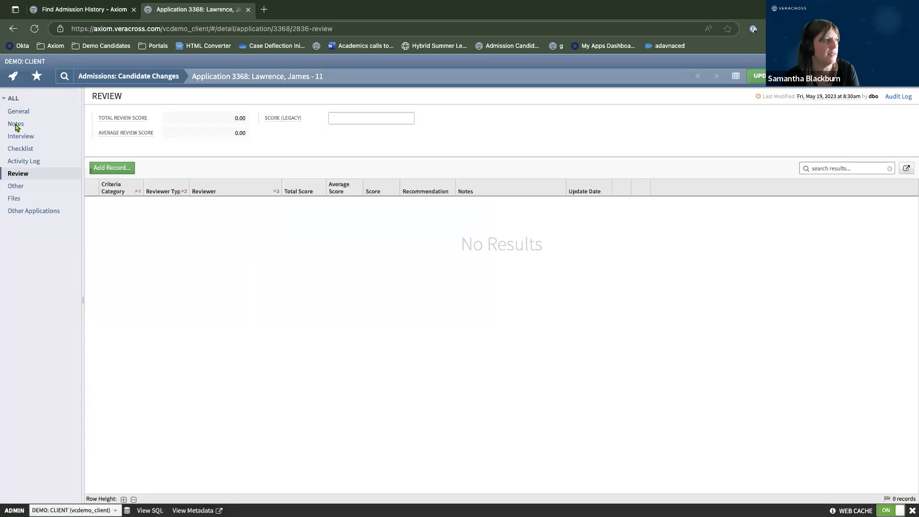
click(16, 126)
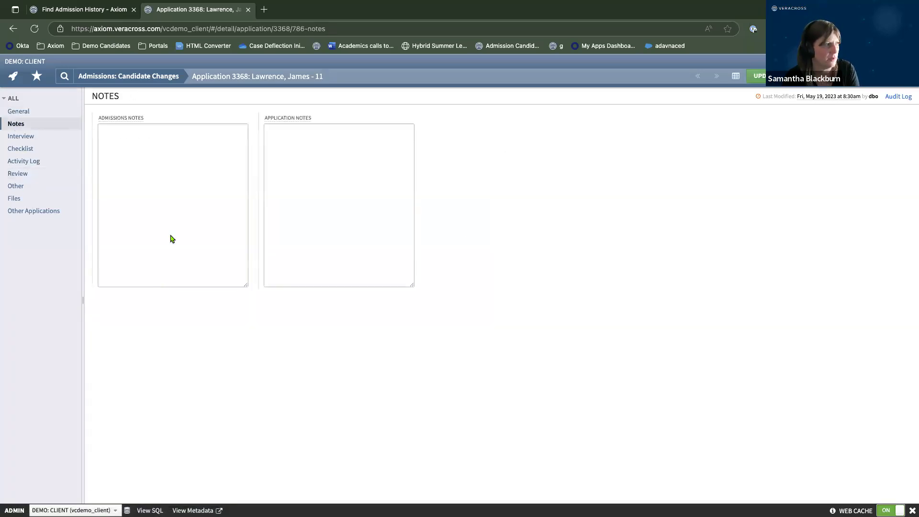
Check the application's Interview section, then go back to the Admissions: Candidate Changes homepage.
click(14, 138)
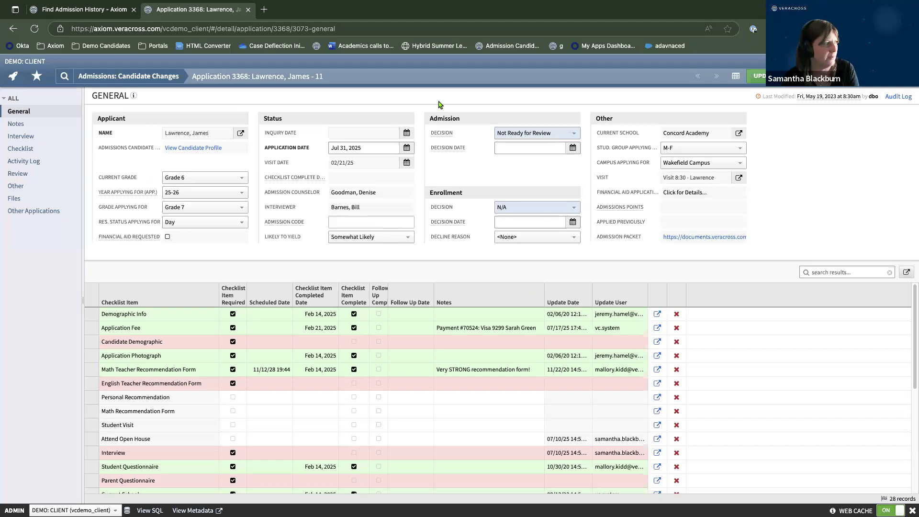
click(756, 76)
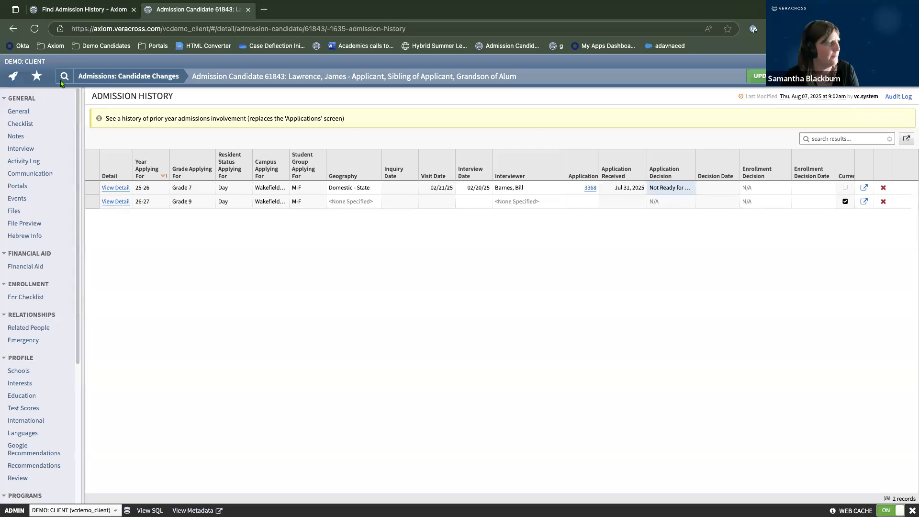
click(101, 78)
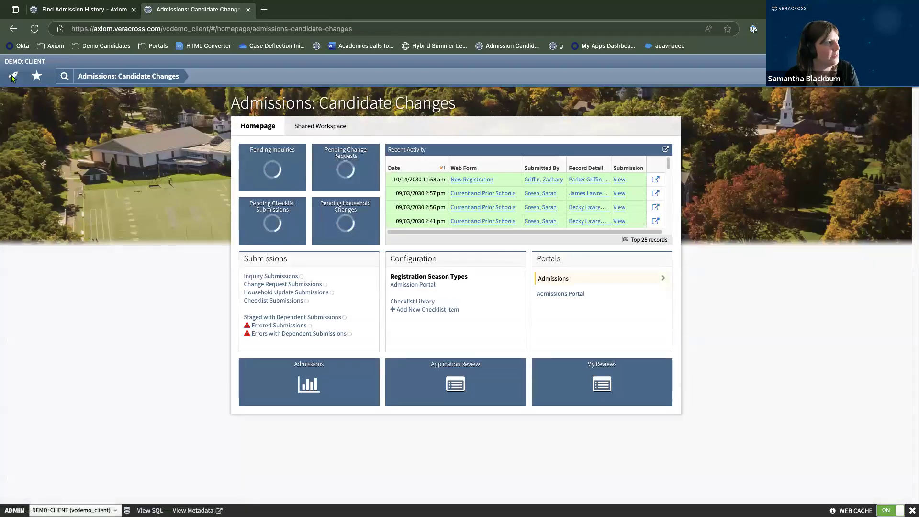
Switch to the main Admissions homepage and open today's New Inquiries results (66 records).
click(110, 76)
click(235, 109)
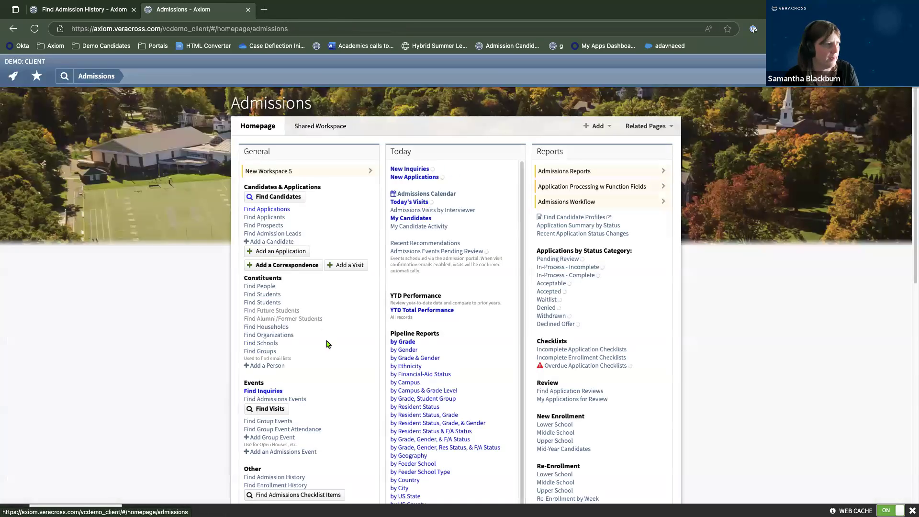
scroll(328, 344, down, 3)
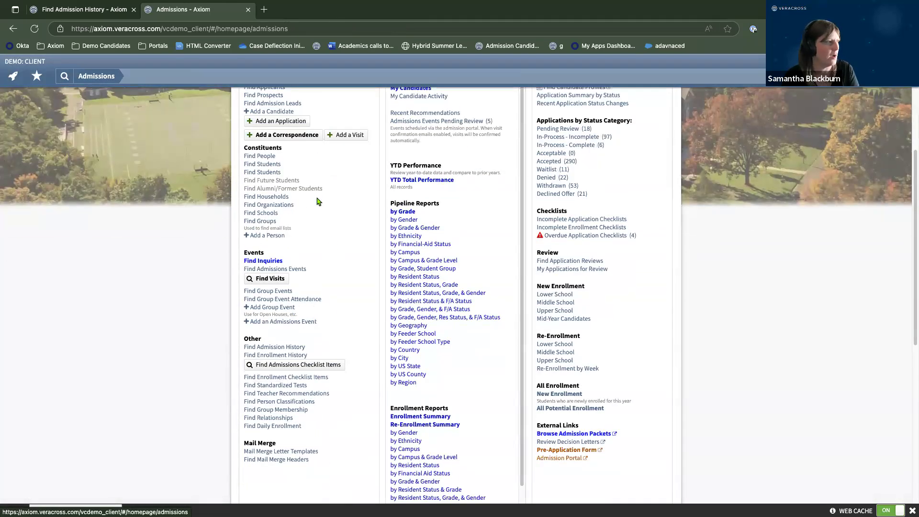
scroll(317, 198, up, 2)
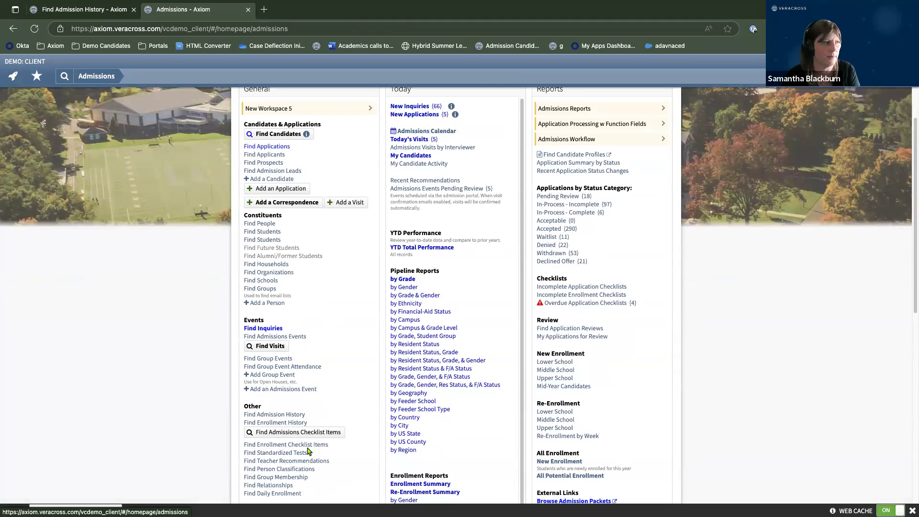
scroll(282, 397, up, 2)
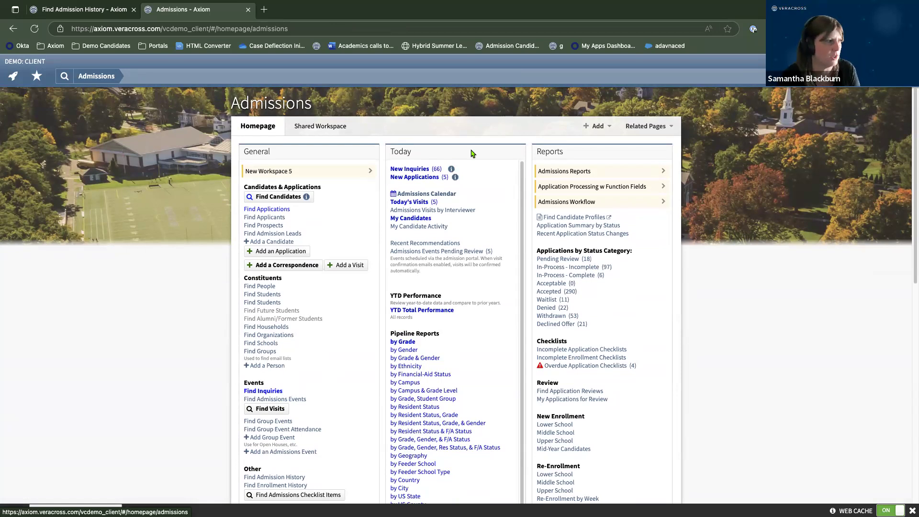
click(416, 170)
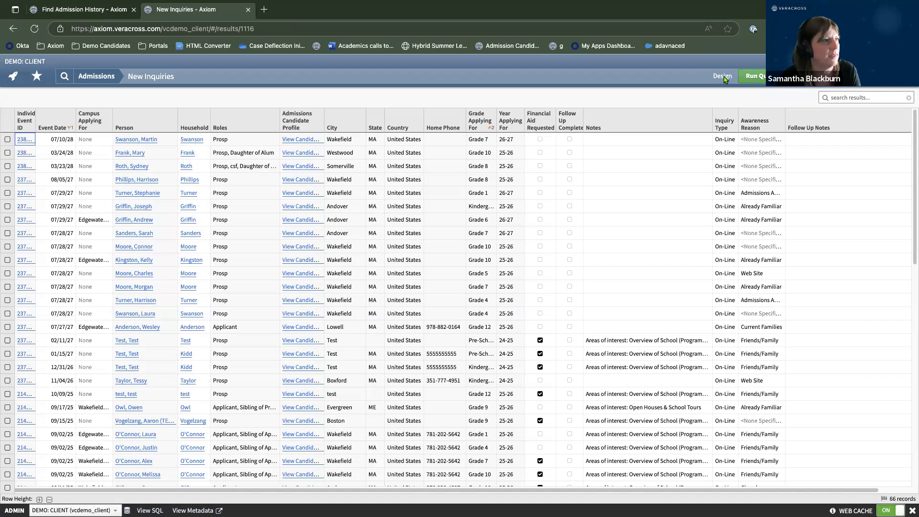
click(722, 77)
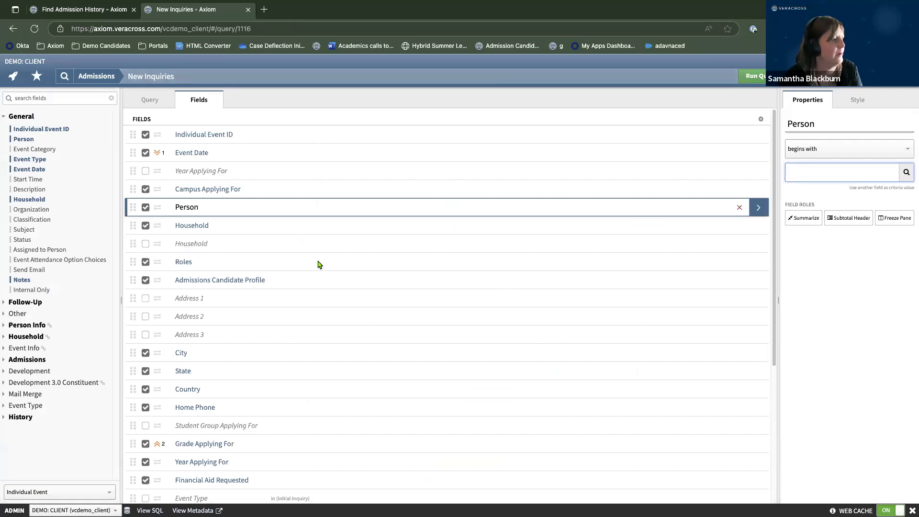
scroll(355, 314, down, 1)
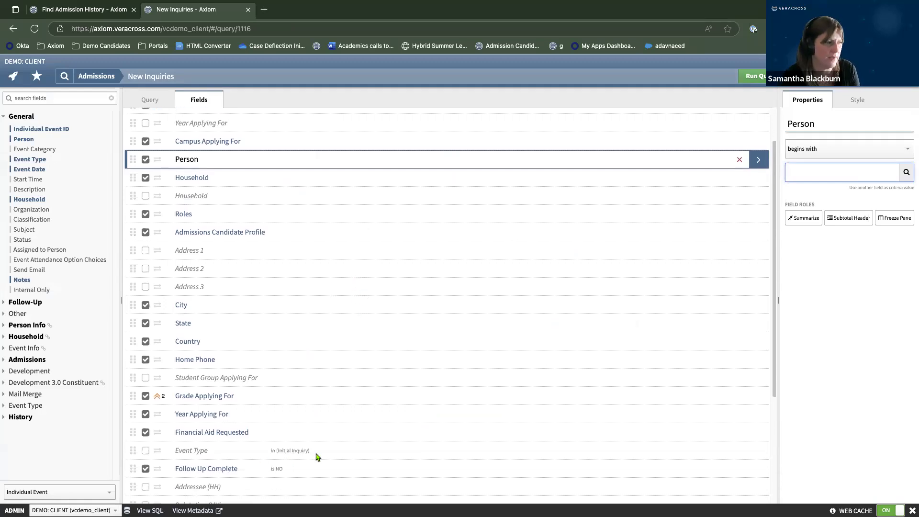
scroll(260, 471, down, 1)
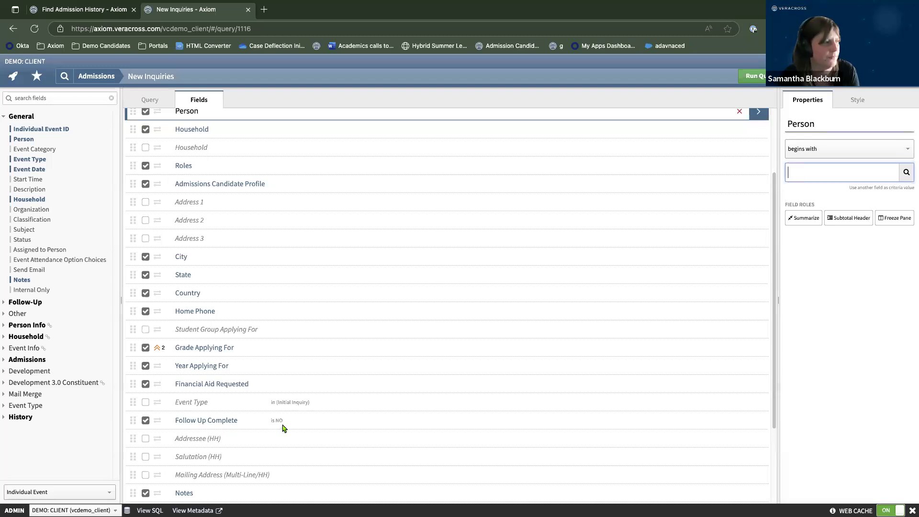
click(754, 76)
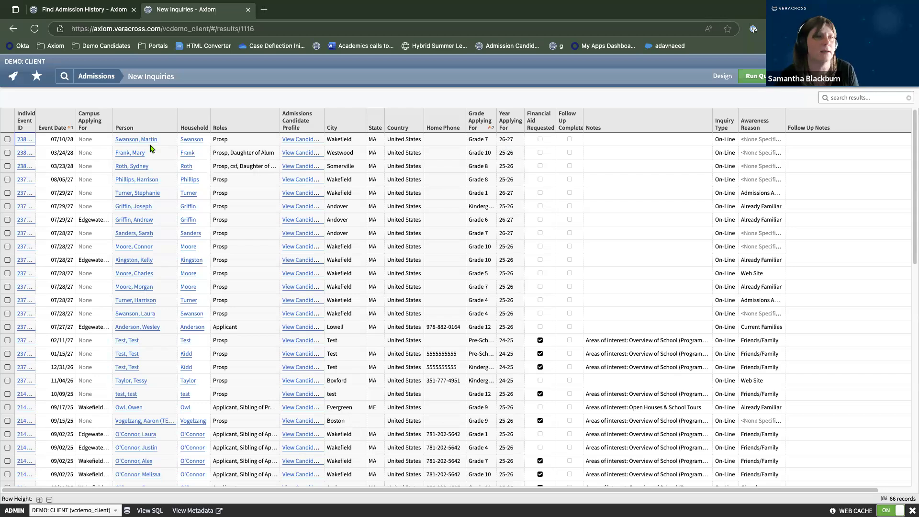
Enter the note 'test' on the first inquiry and save the records.
click(610, 140)
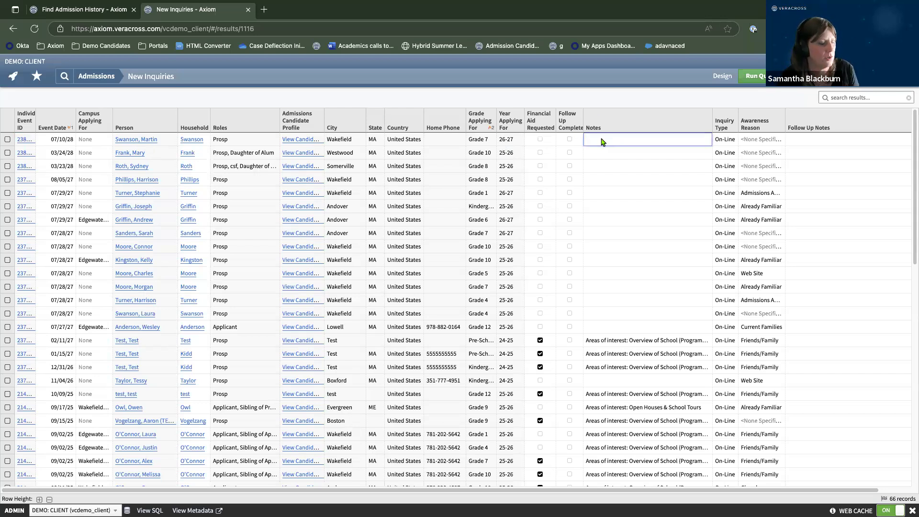
text(test)
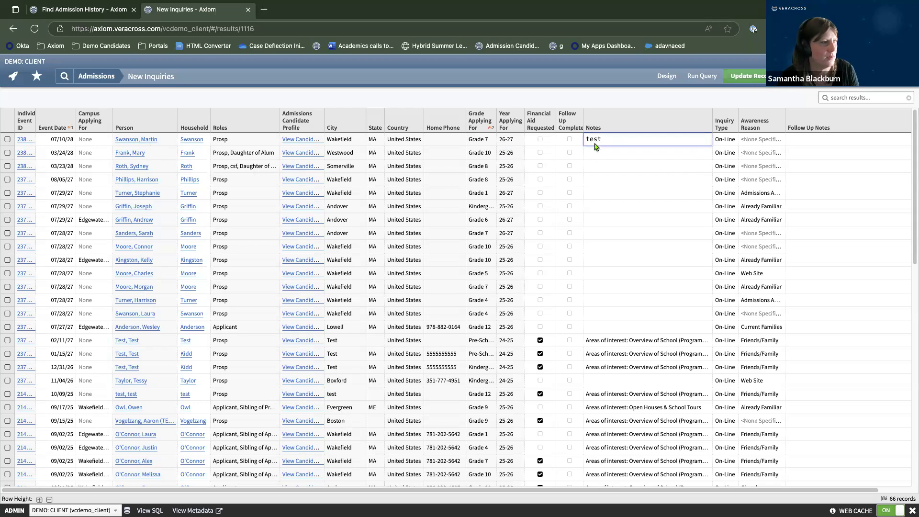
click(750, 78)
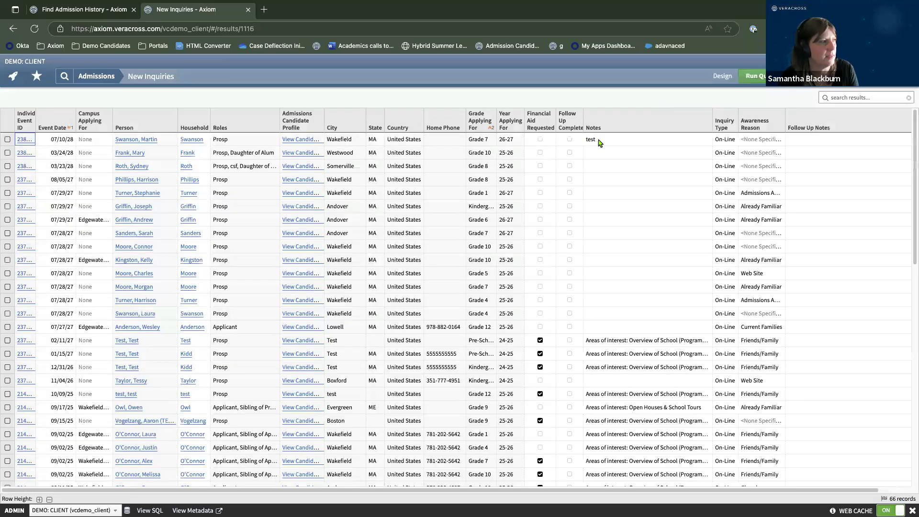
Open the first prospect's candidate record in a new tab and switch to it.
right_click(136, 140)
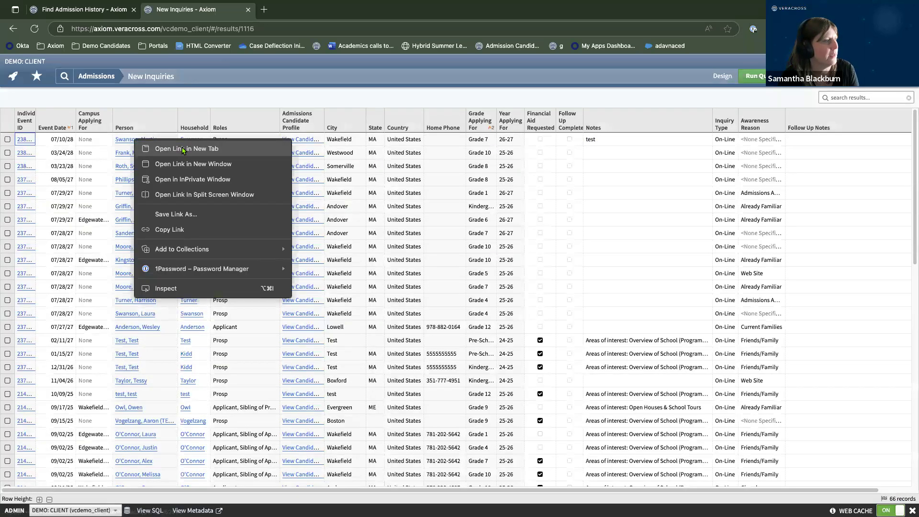
click(158, 149)
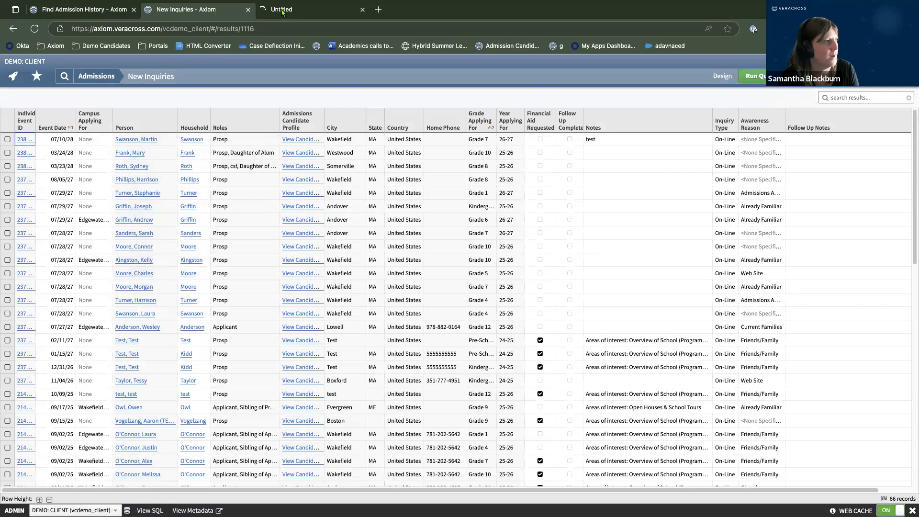
click(284, 11)
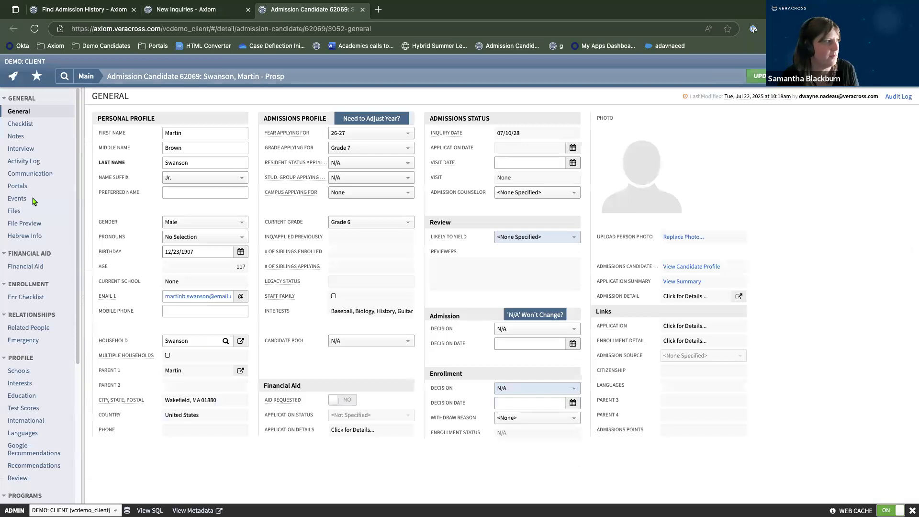
Verify the 'test' note on the prospect's inquiry event and Notes, then return to New Inquiries.
click(17, 198)
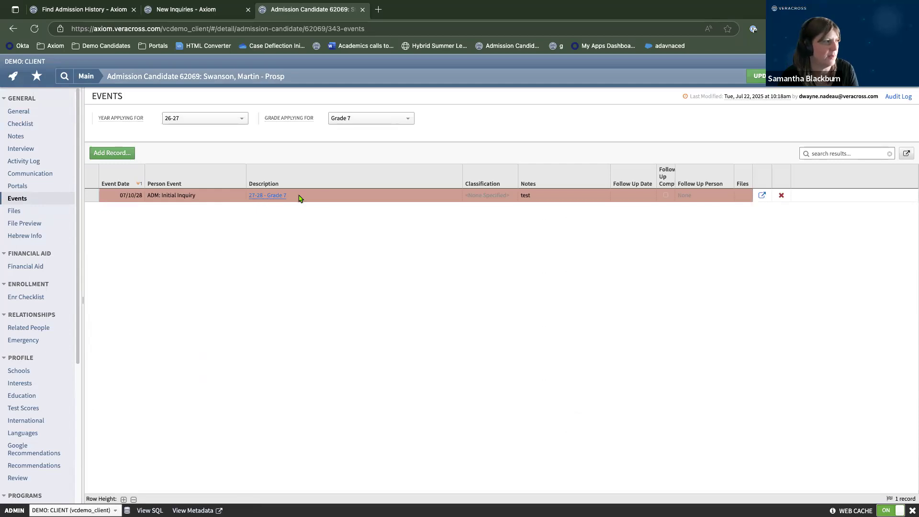
click(538, 198)
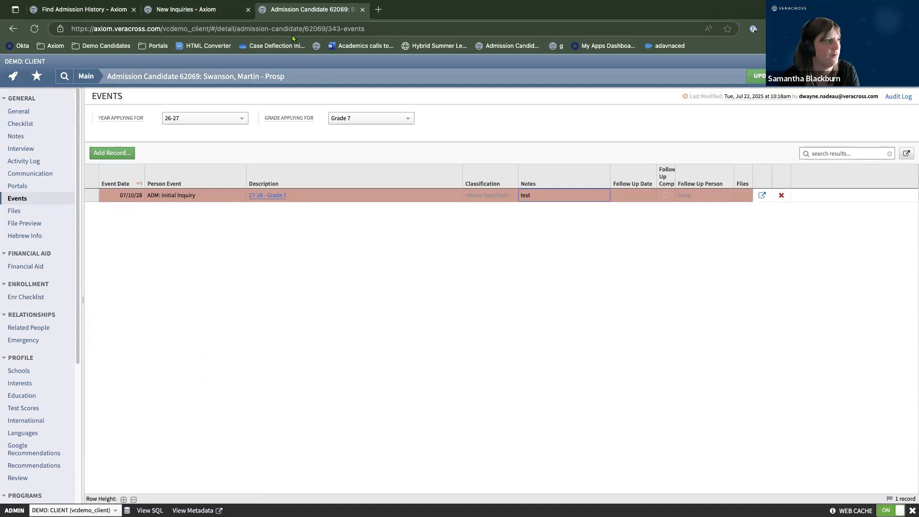
click(15, 138)
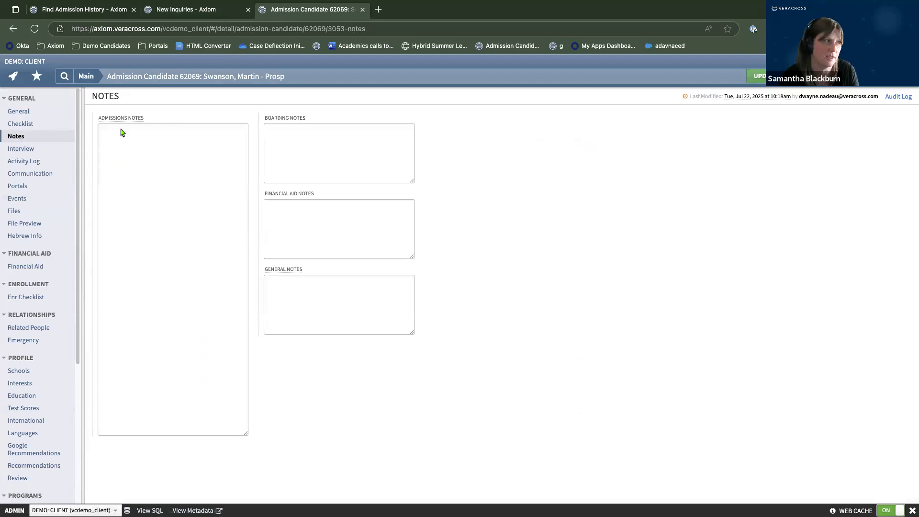
click(190, 11)
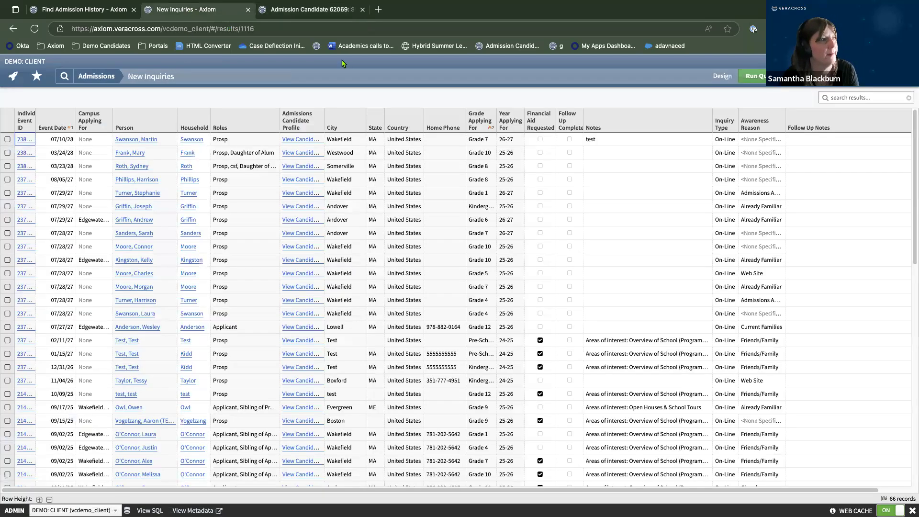
Mark the first inquiry Follow Up Complete and save, leaving 65 records in the list.
click(570, 141)
click(570, 139)
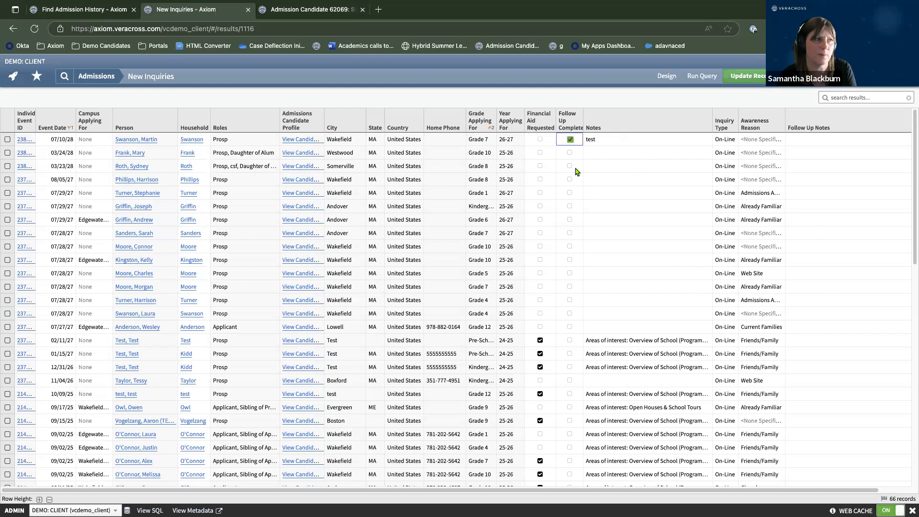
click(760, 77)
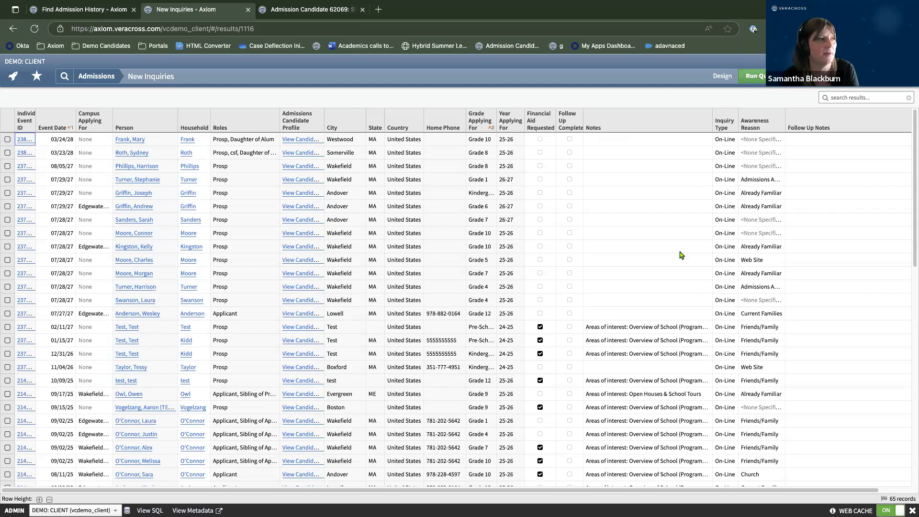
scroll(634, 254, down, 7)
scroll(636, 255, up, 7)
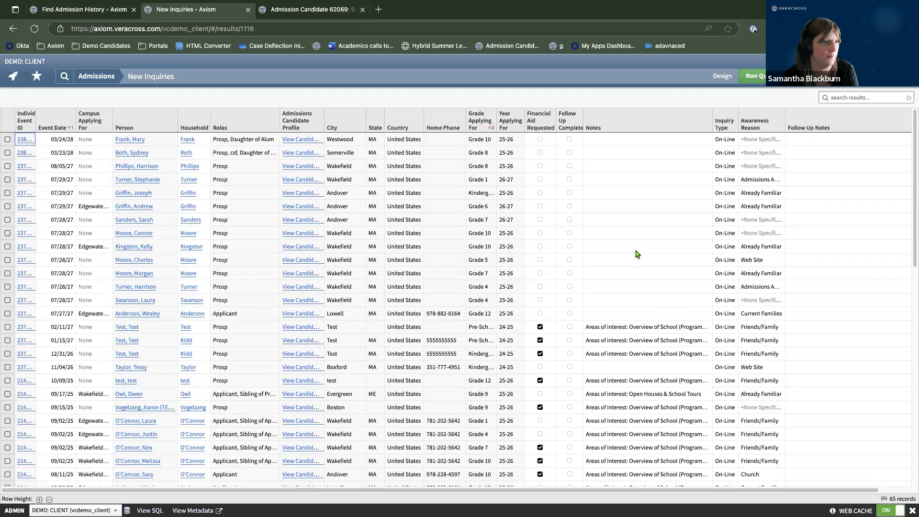
Start a batch update setting Follow Up Complete to yes for all 65 records, then cancel it.
click(812, 77)
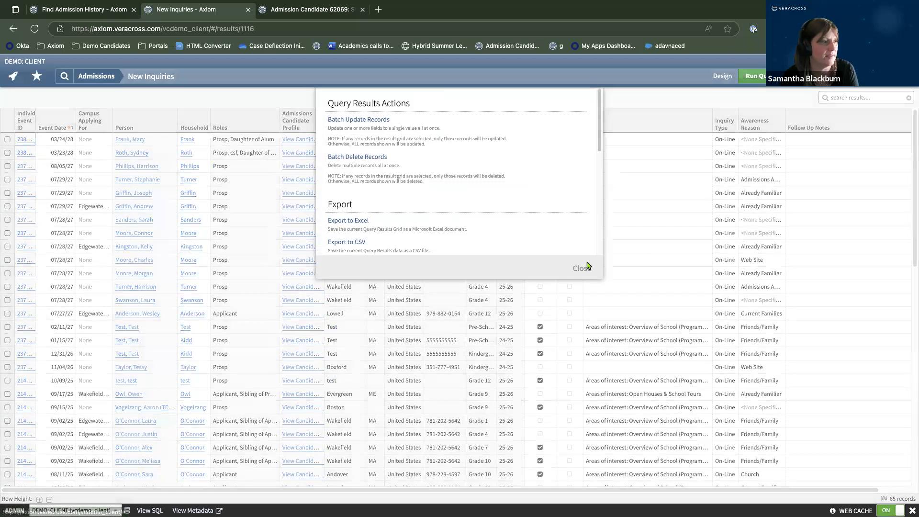
click(583, 268)
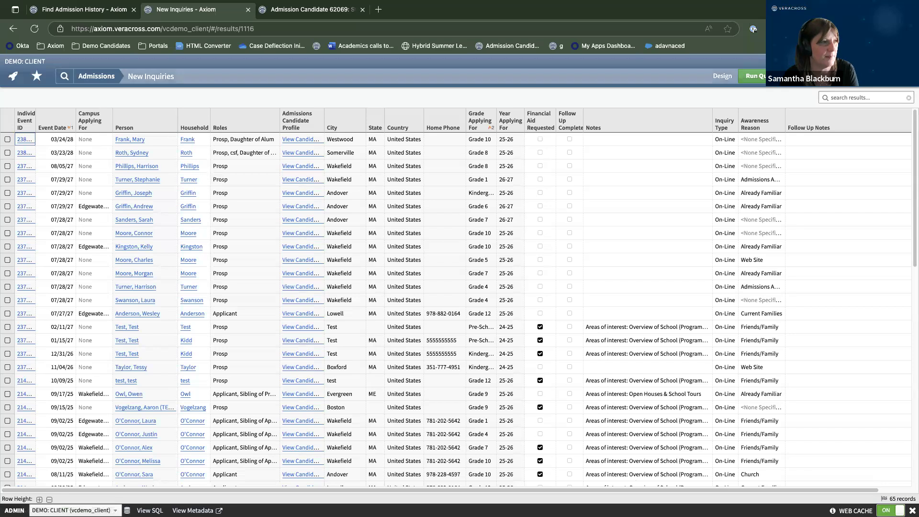
click(812, 77)
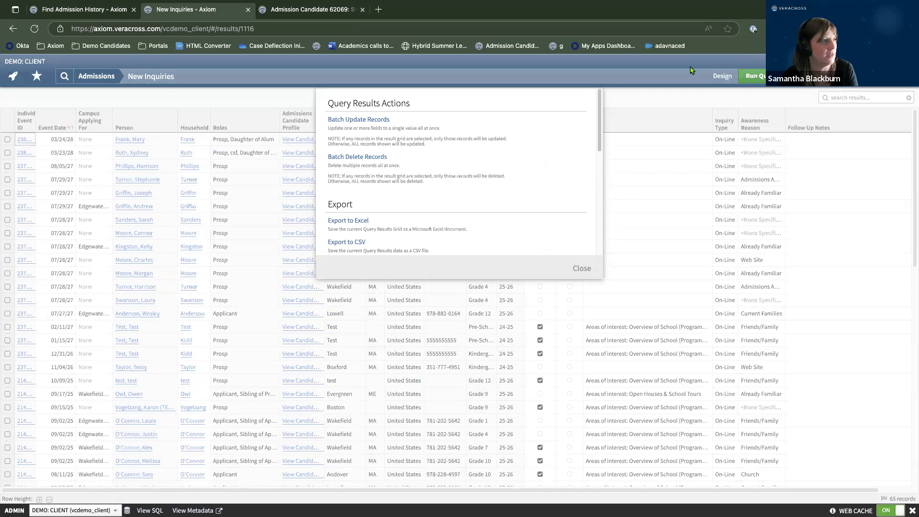
click(371, 119)
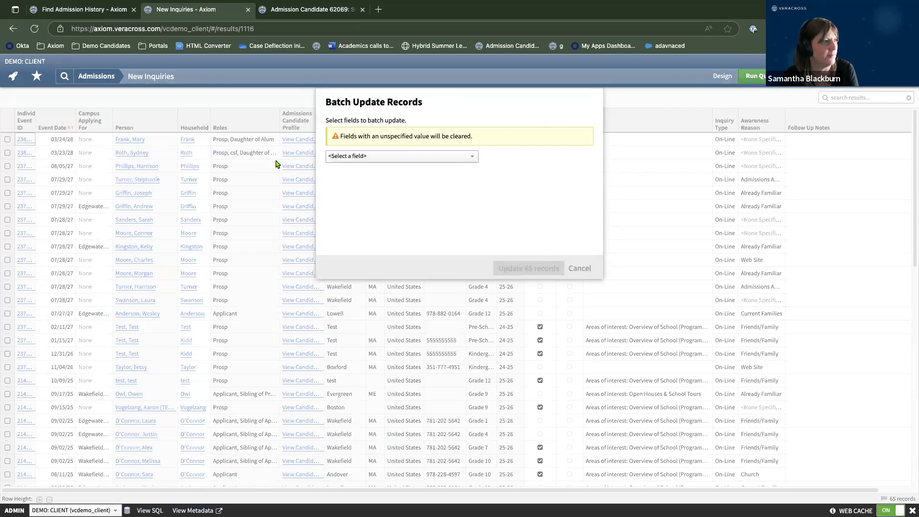
click(355, 159)
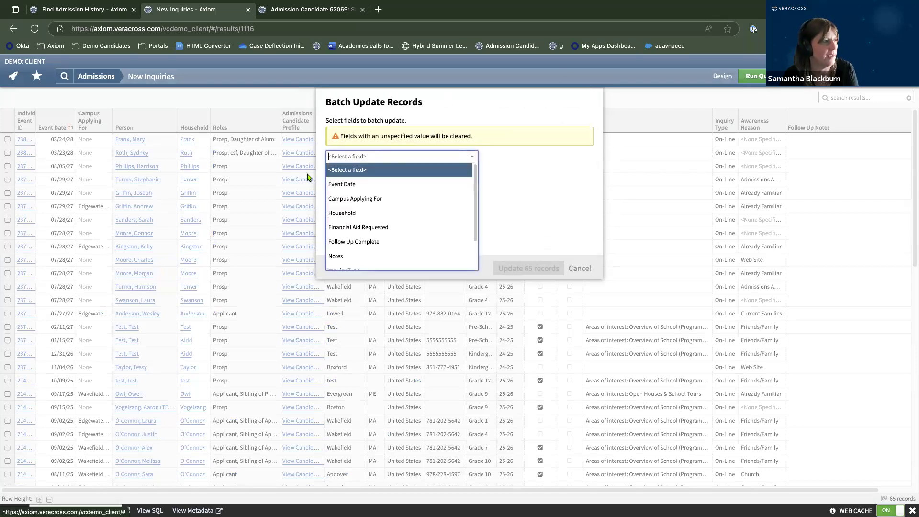
click(354, 242)
click(501, 157)
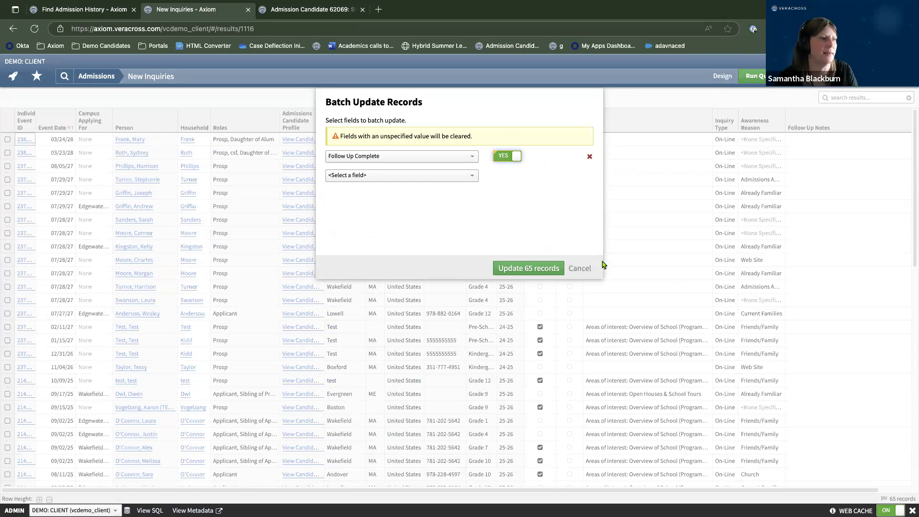
click(580, 268)
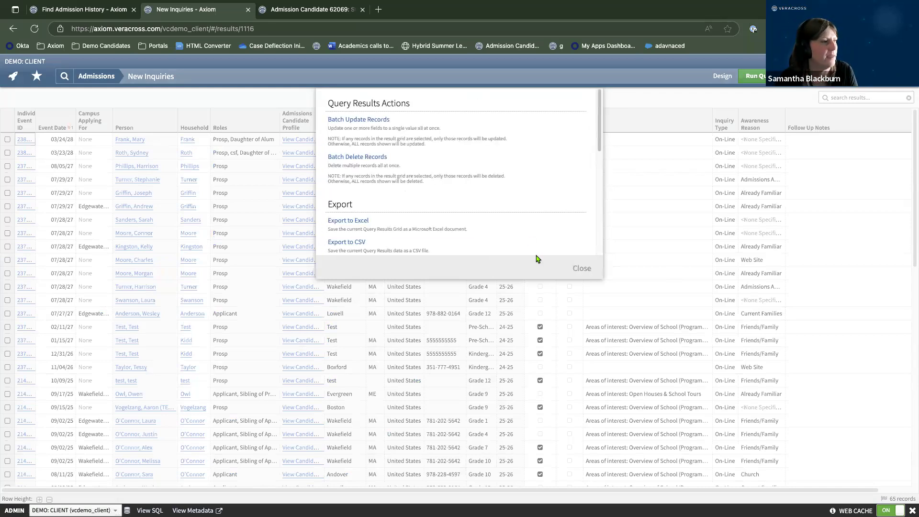
click(581, 269)
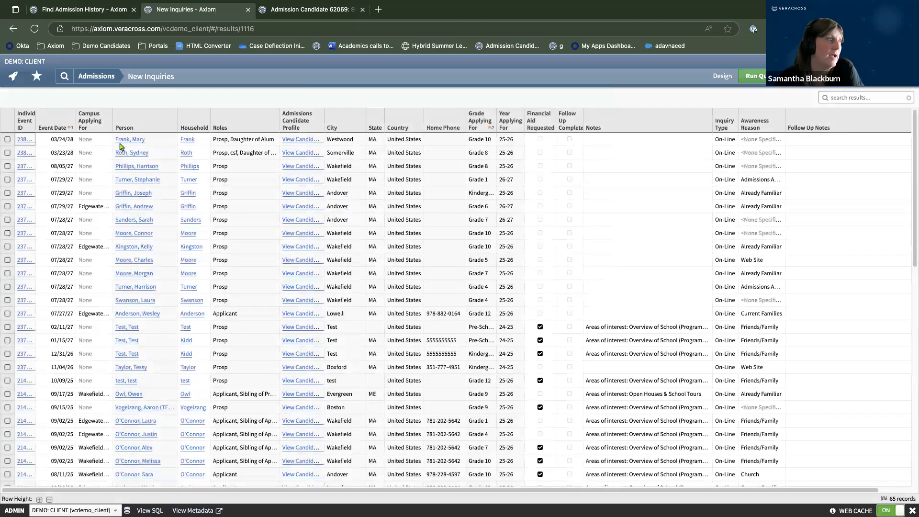
Tick the checkboxes of the first five inquiry rows.
click(7, 139)
click(7, 153)
click(7, 166)
click(7, 180)
click(7, 193)
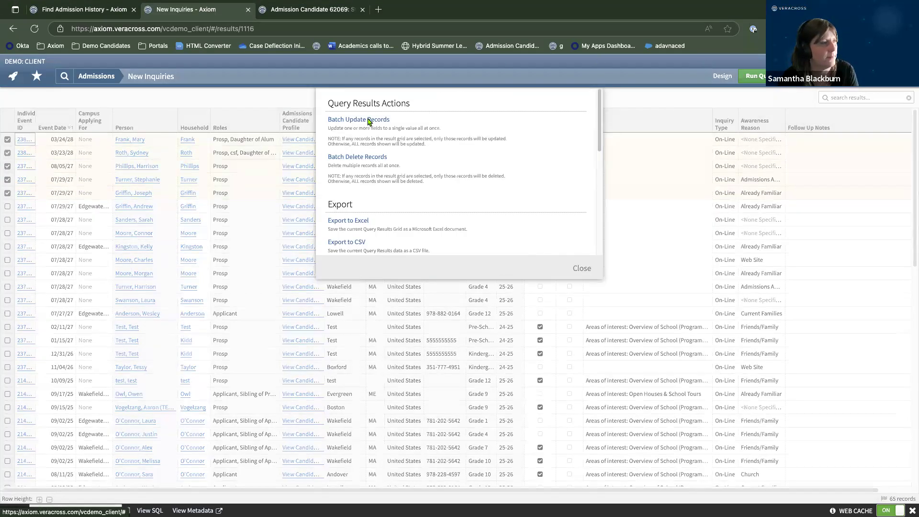
Batch-update the five checked inquiries to Follow Up Complete = YES.
click(368, 120)
click(399, 156)
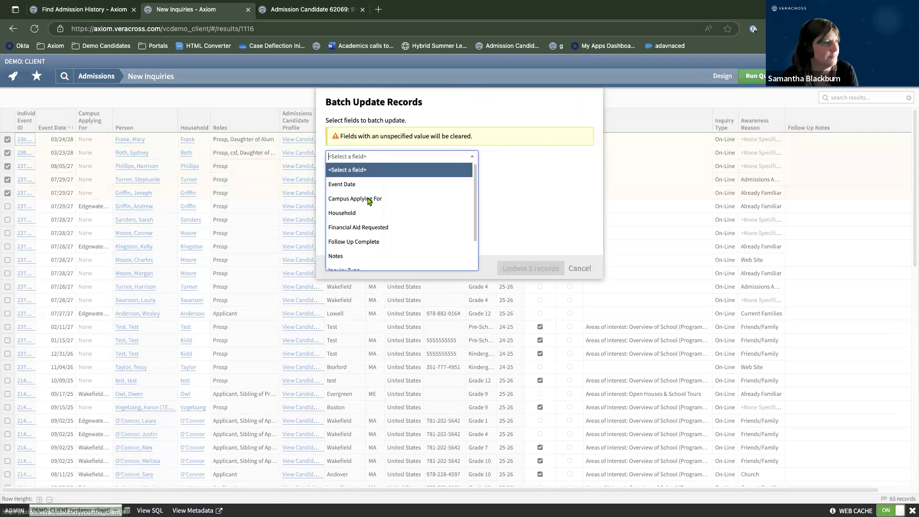
click(367, 242)
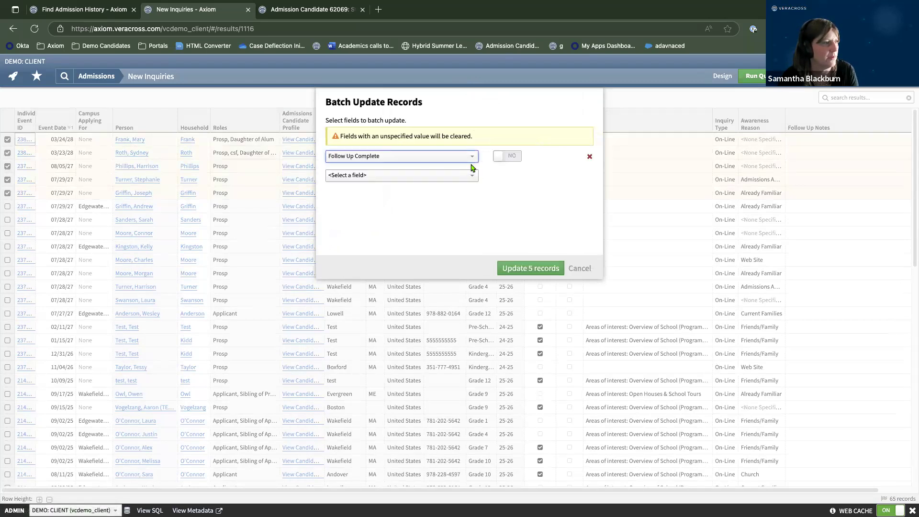
click(497, 158)
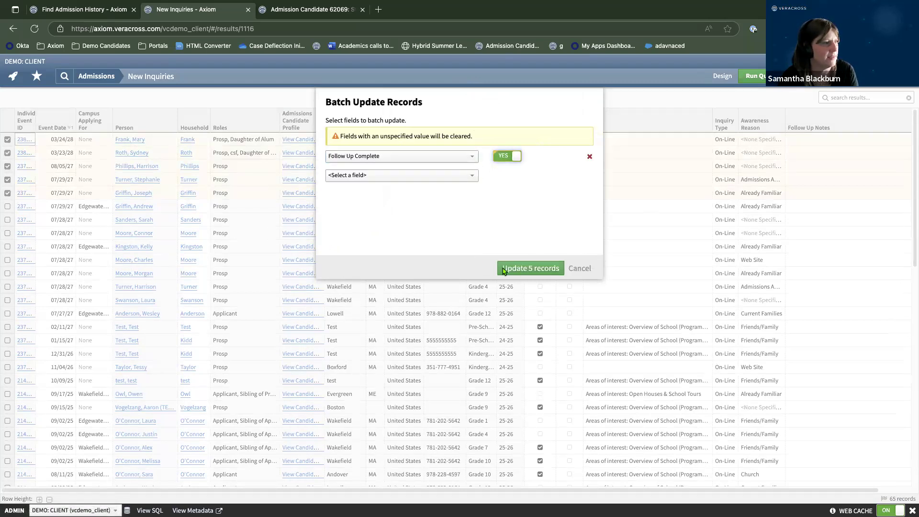
click(543, 273)
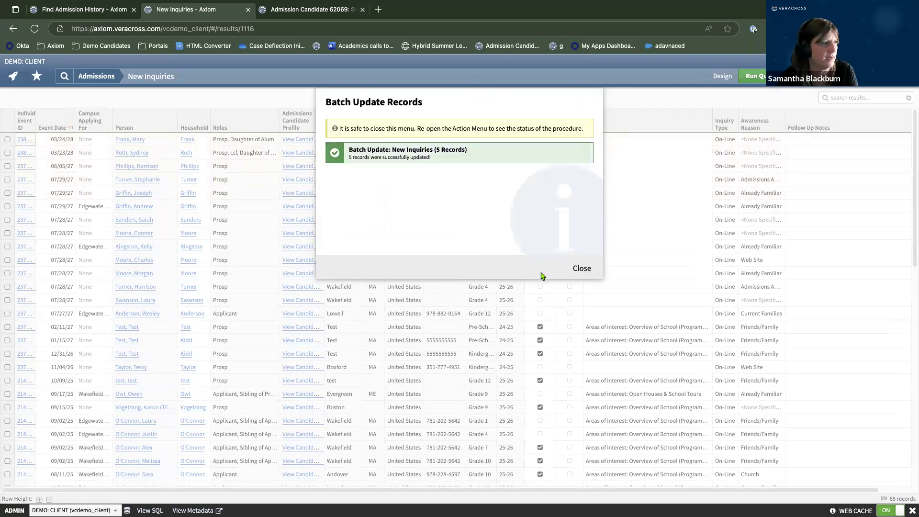
Rerun the New Inquiries query, now at 60, and return to the Admissions homepage.
click(581, 268)
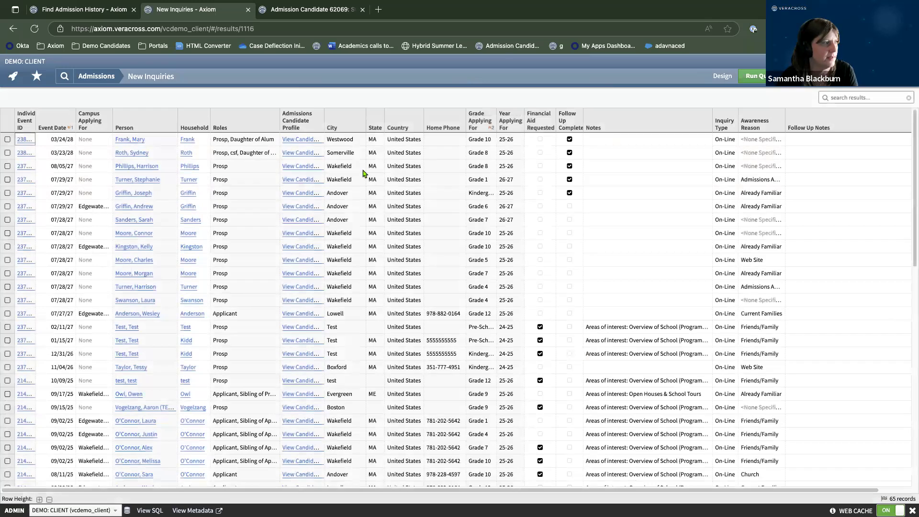
click(745, 78)
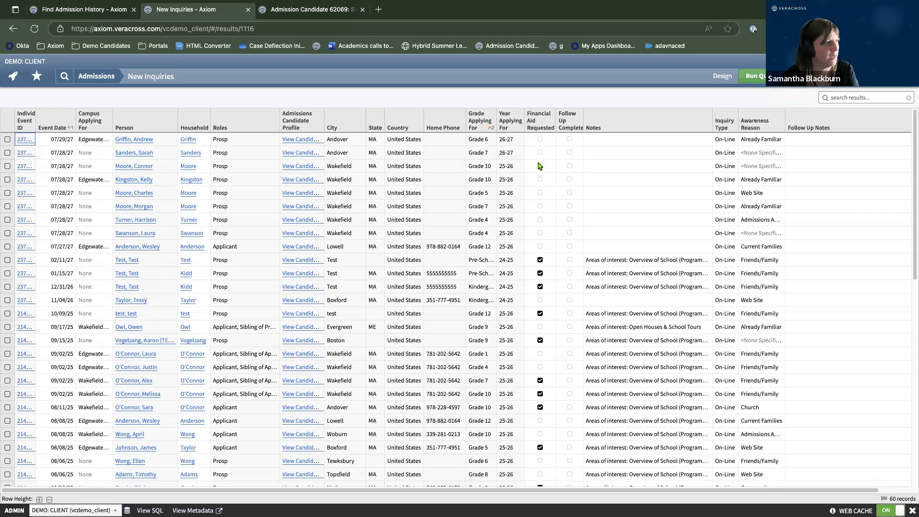
click(96, 77)
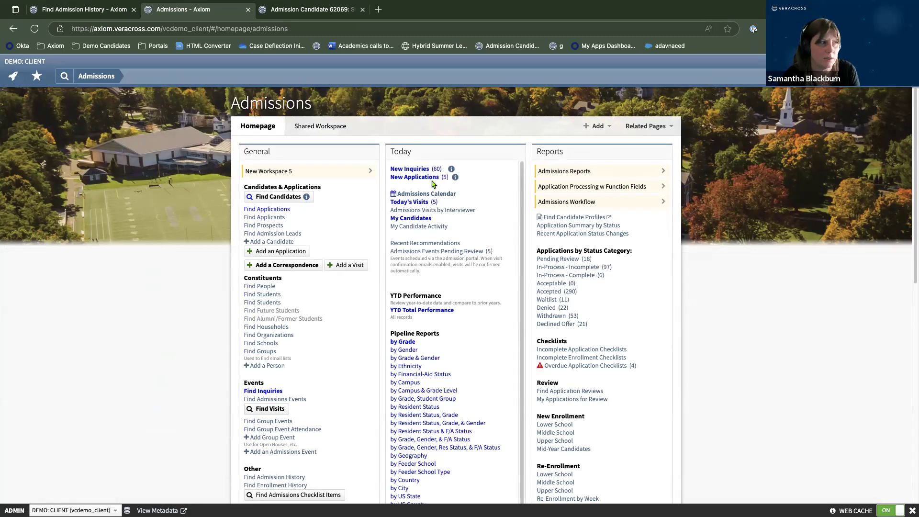
click(412, 178)
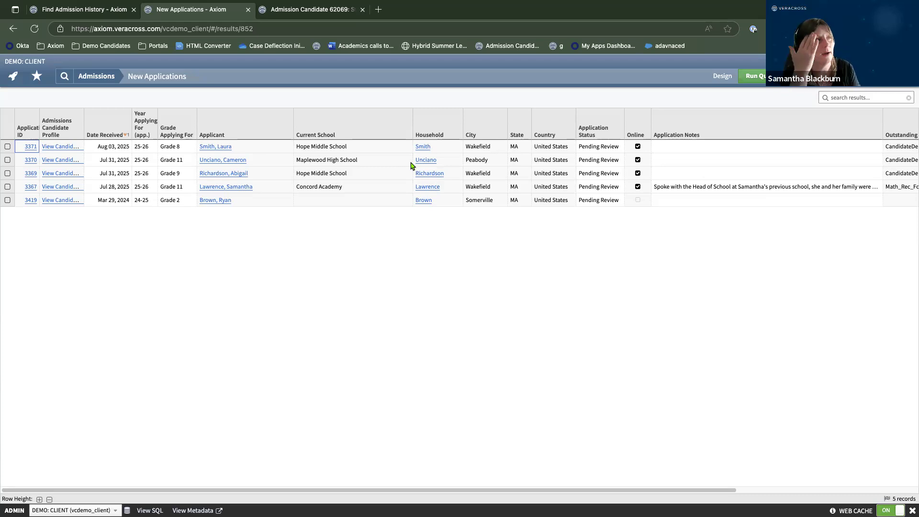
click(724, 79)
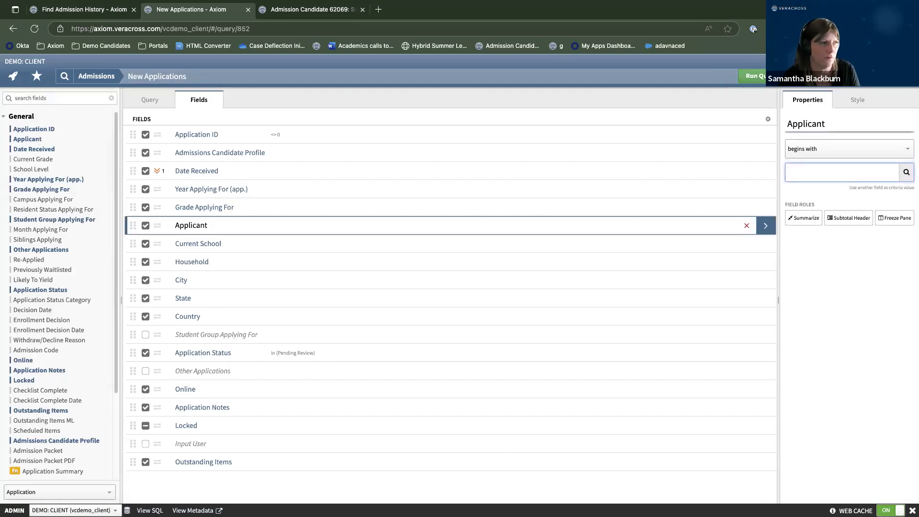
click(752, 76)
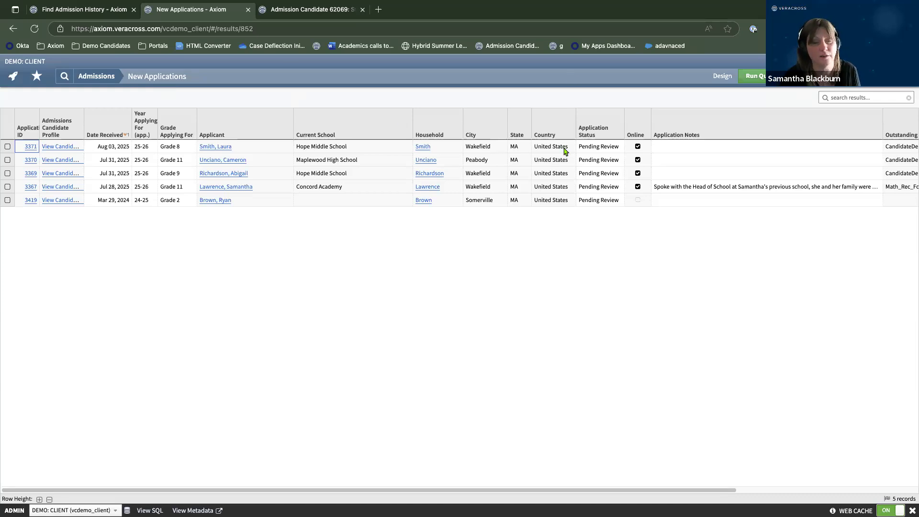
click(79, 77)
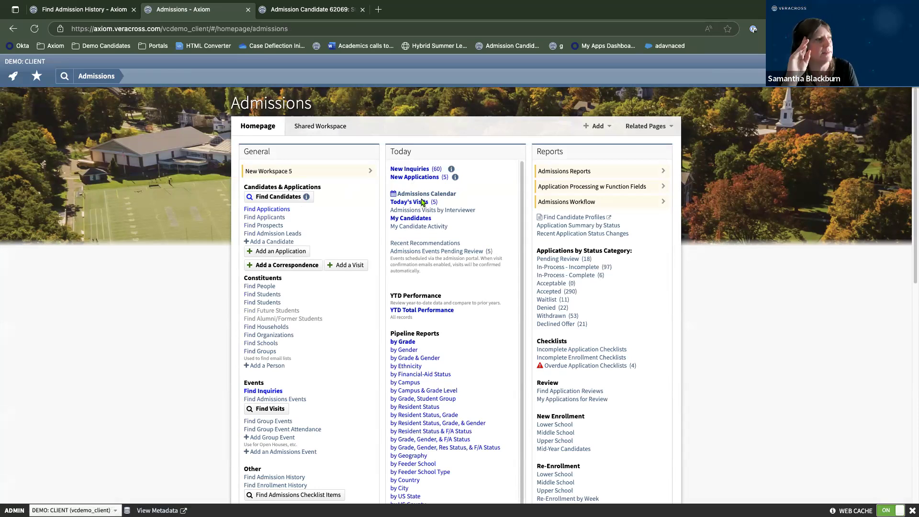
Check My Candidates, then assign an admission counselor on the candidate's General page.
click(422, 219)
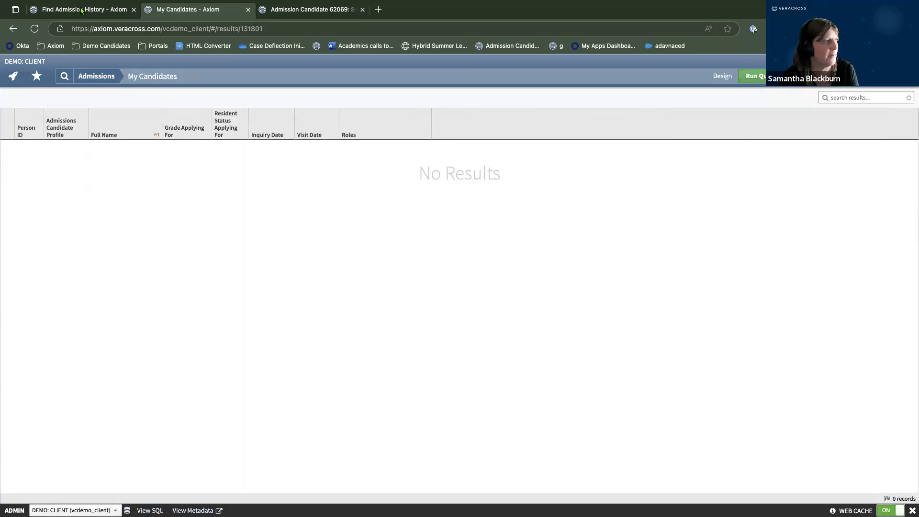
click(13, 29)
click(292, 11)
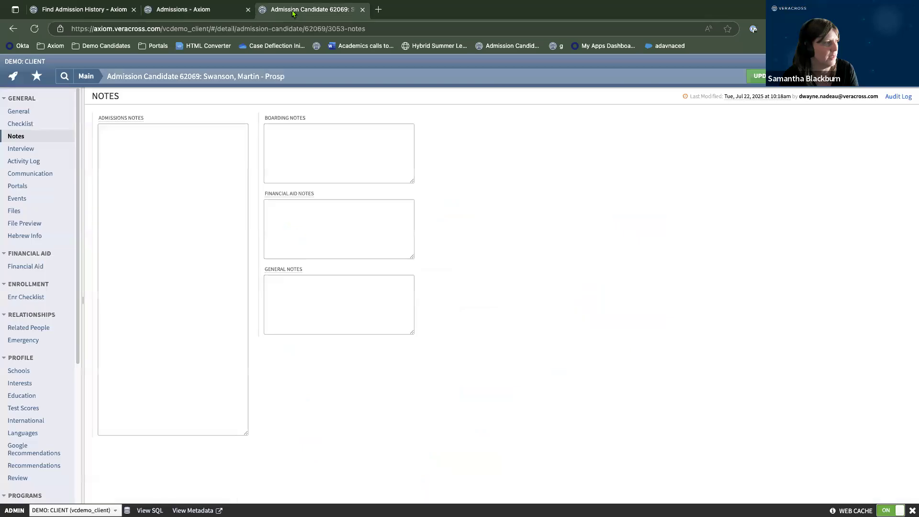
click(38, 116)
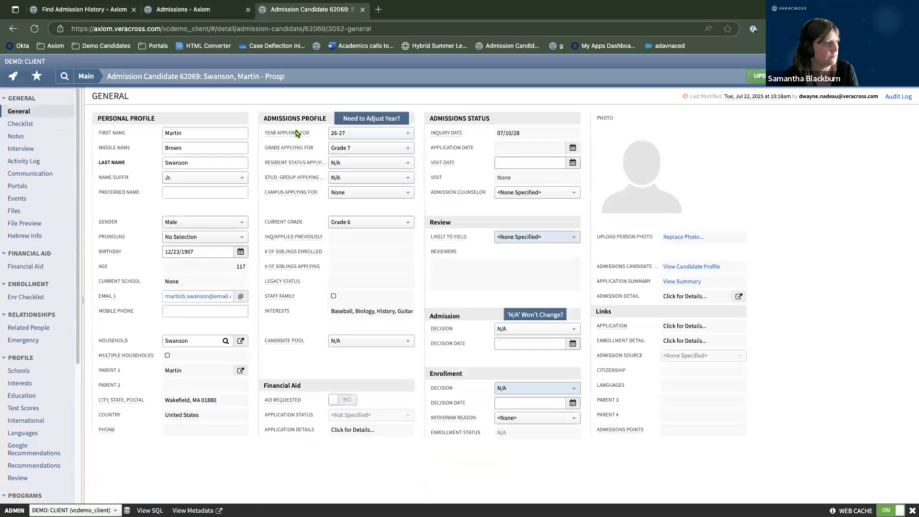
click(518, 193)
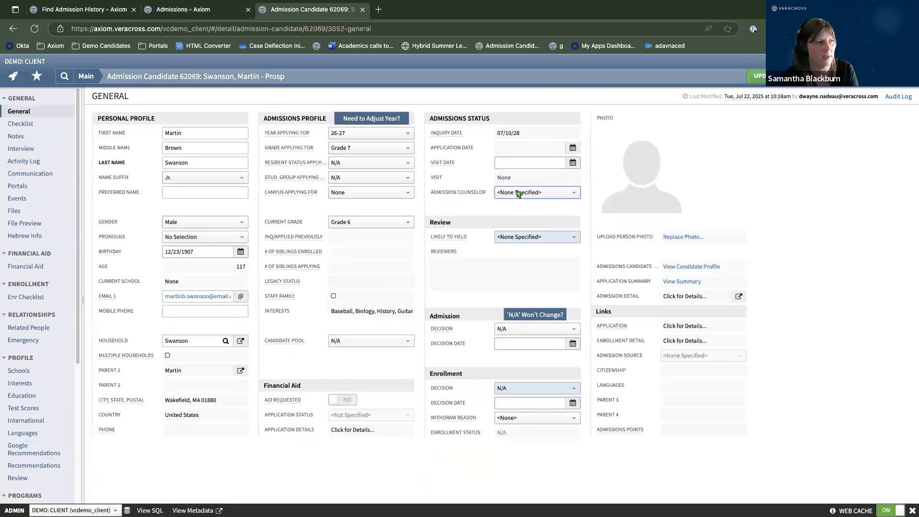
click(517, 220)
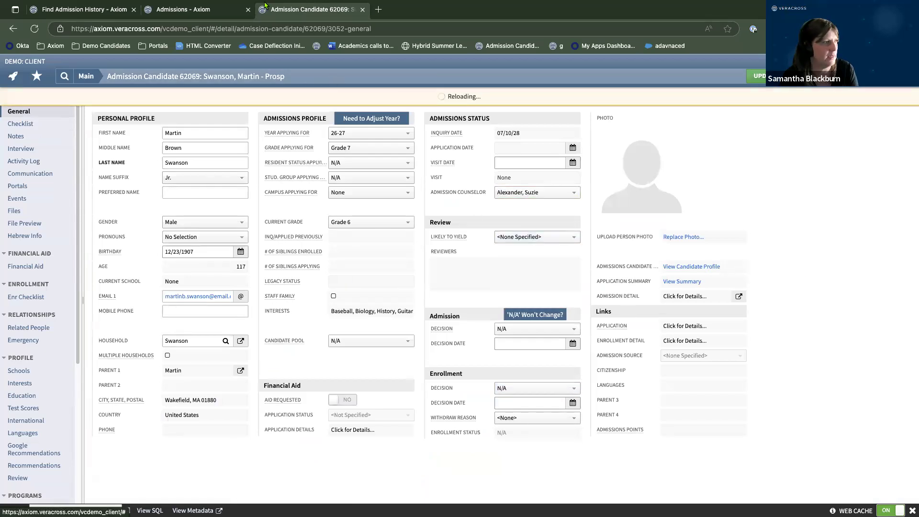
Recheck My Candidates, which still shows no results, and return to the Admissions homepage.
click(211, 9)
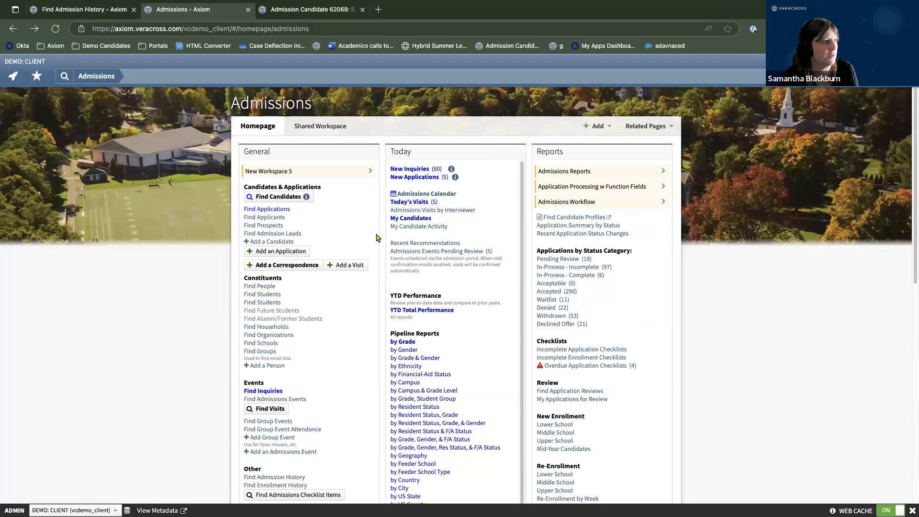
click(411, 219)
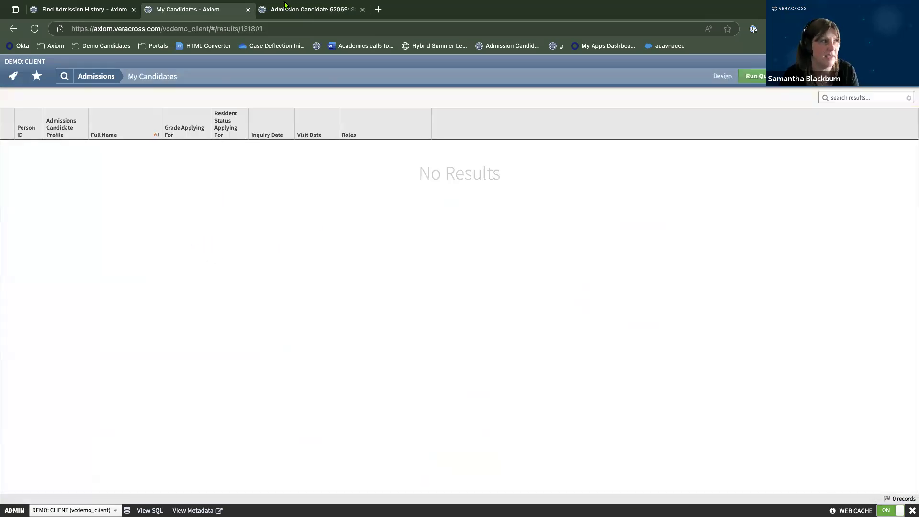
click(320, 12)
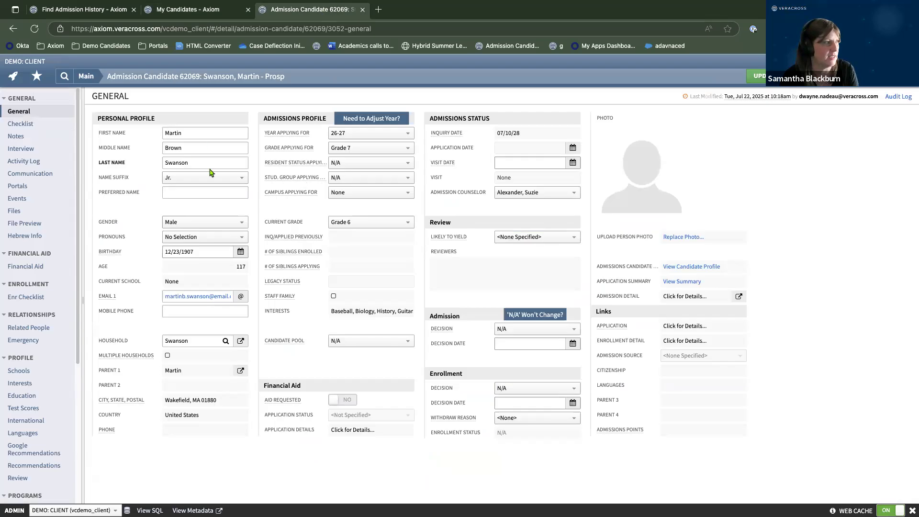
click(194, 10)
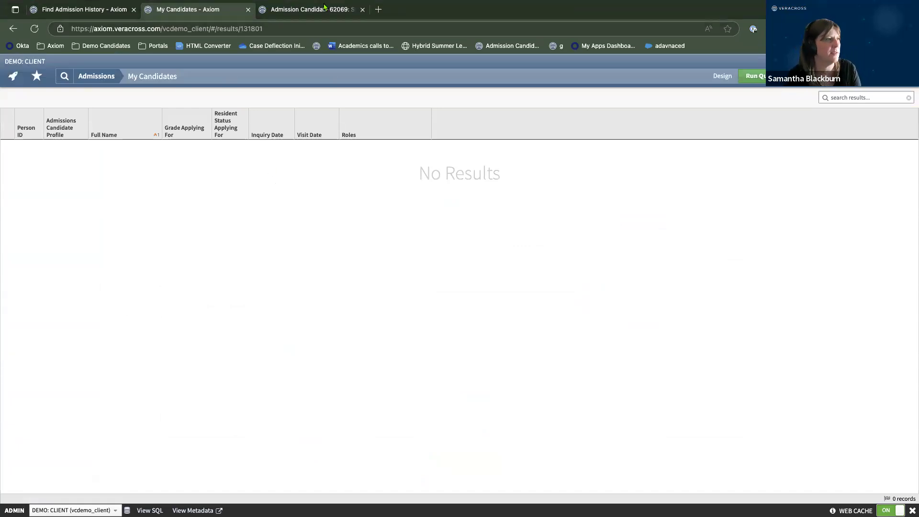
click(100, 78)
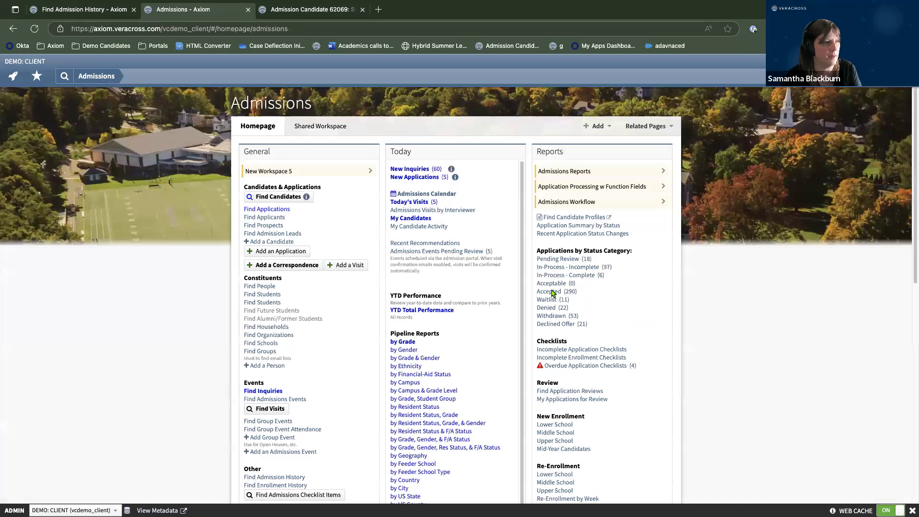
Open the New Applications query in design view and duplicate its tab.
click(412, 179)
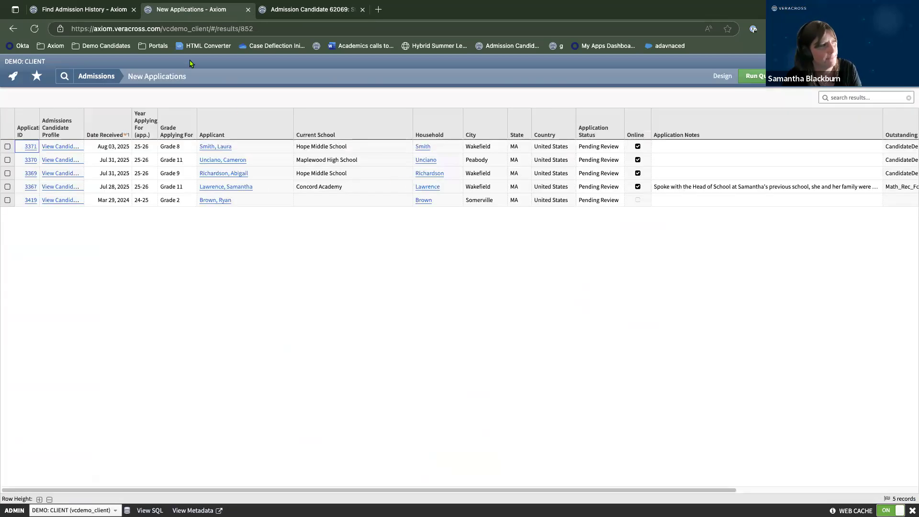
click(719, 76)
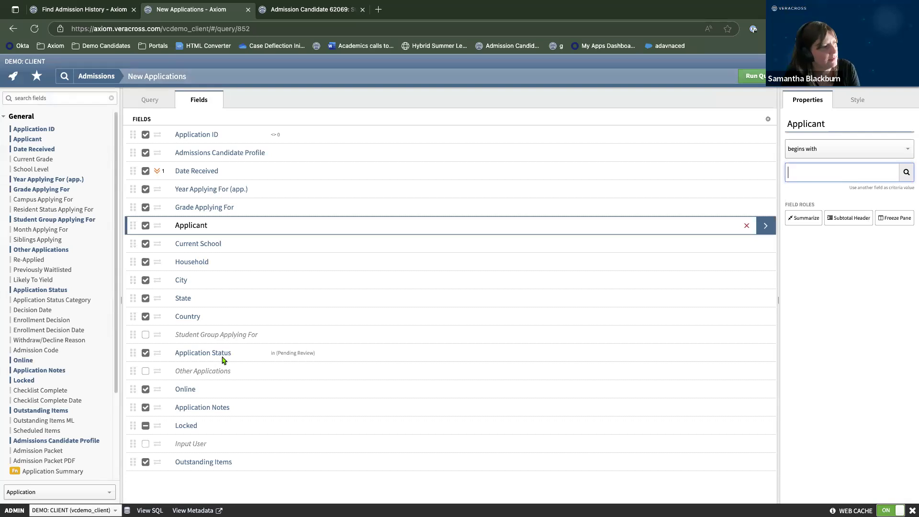
right_click(216, 7)
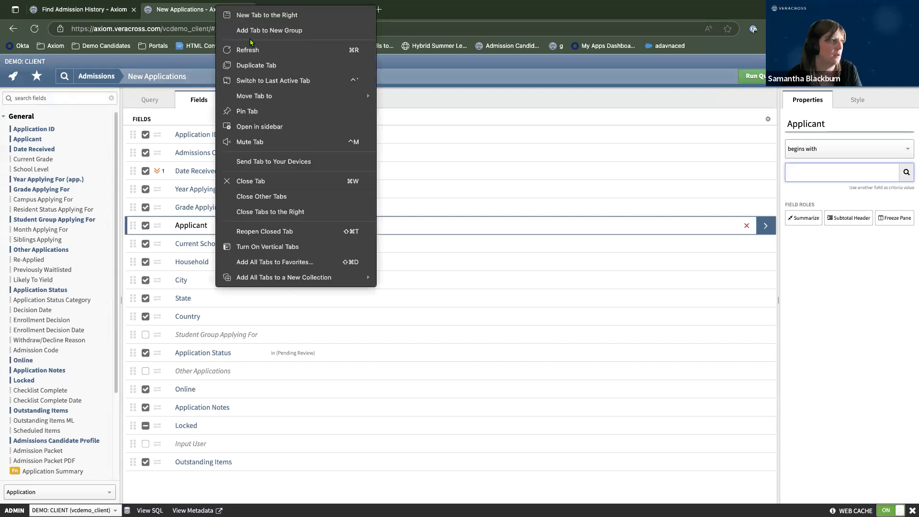
click(256, 65)
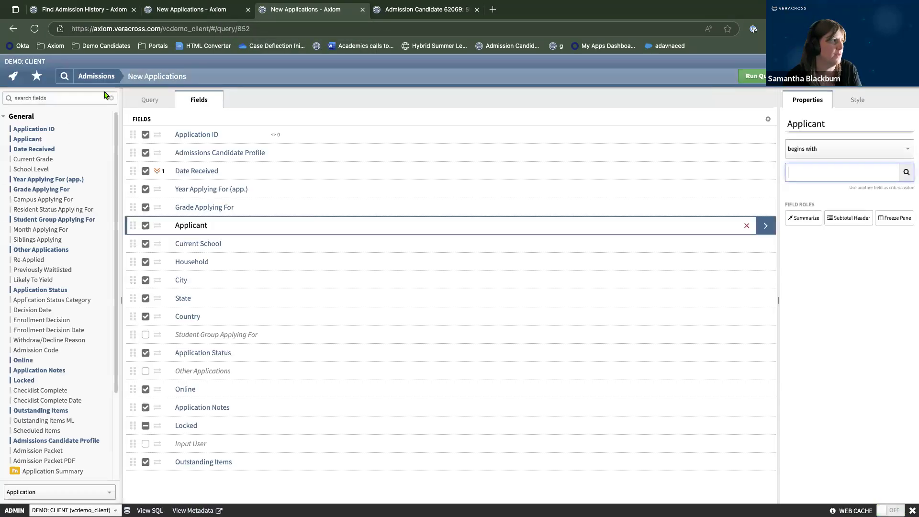
In the duplicate tab, go to Admissions and open Applications - Pending Review (18 records).
click(12, 76)
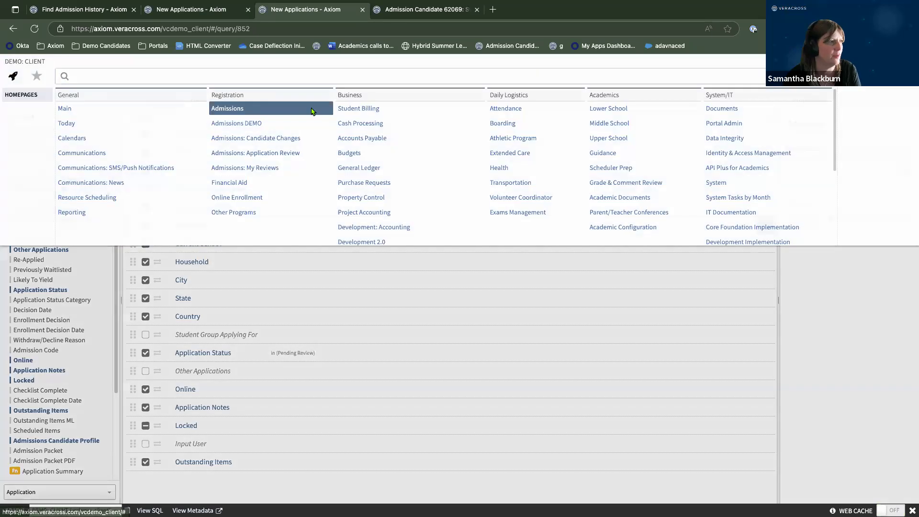
click(232, 107)
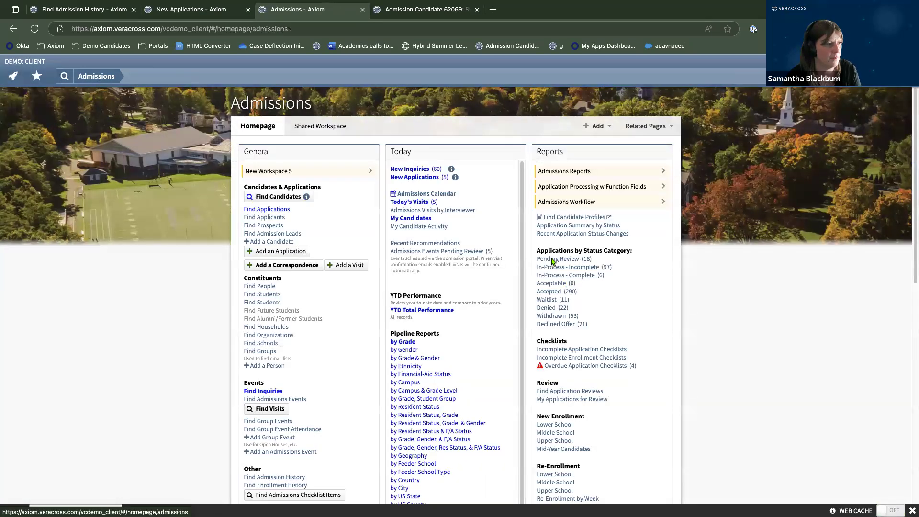
click(555, 259)
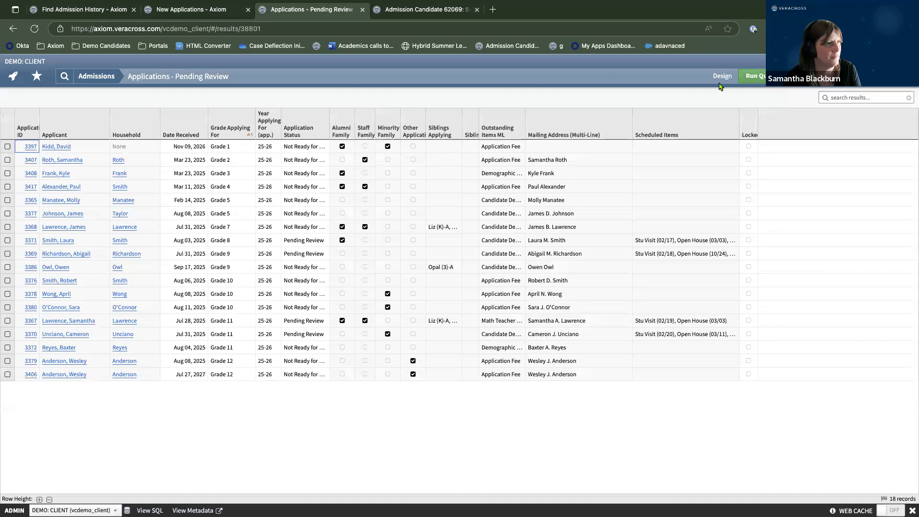
Open the Pending Review query's design and look over its fields.
click(721, 78)
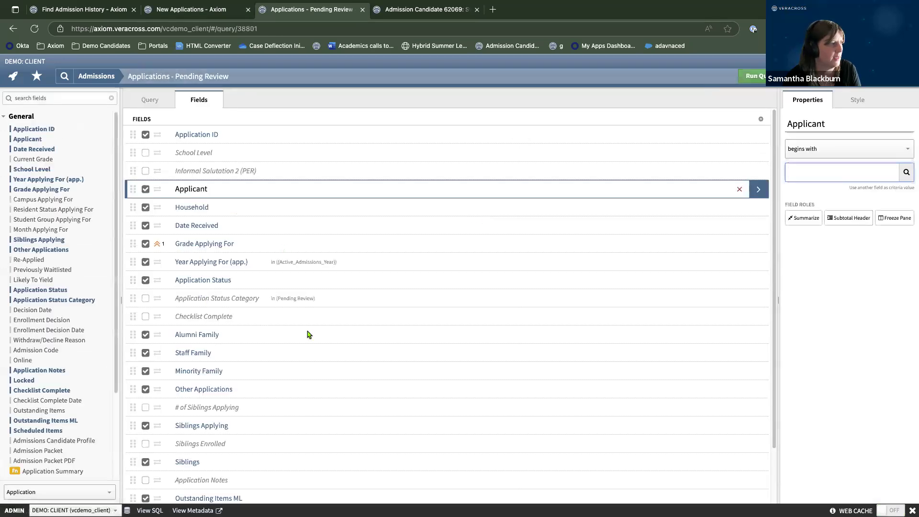
scroll(285, 302, down, 1)
scroll(282, 289, down, 1)
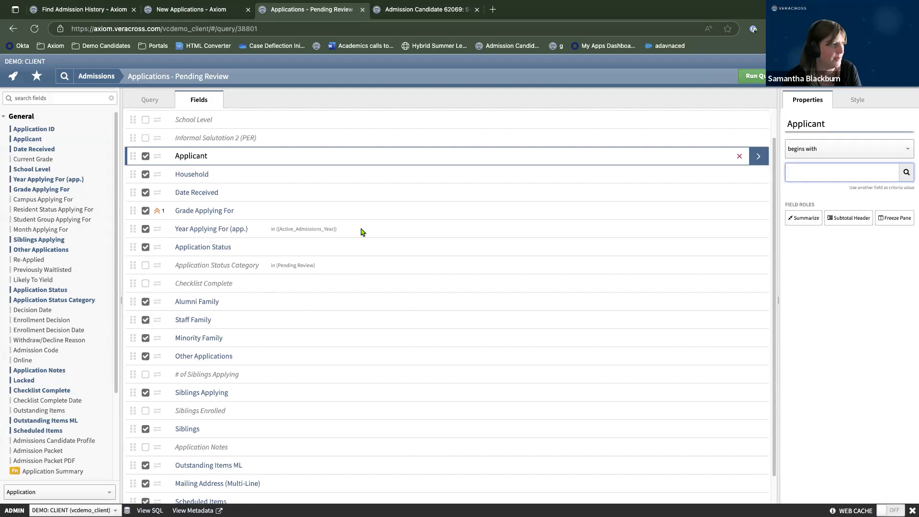
scroll(361, 230, down, 2)
Run the Pending Review query and widen Application Status, then return to the Admissions homepage.
click(744, 78)
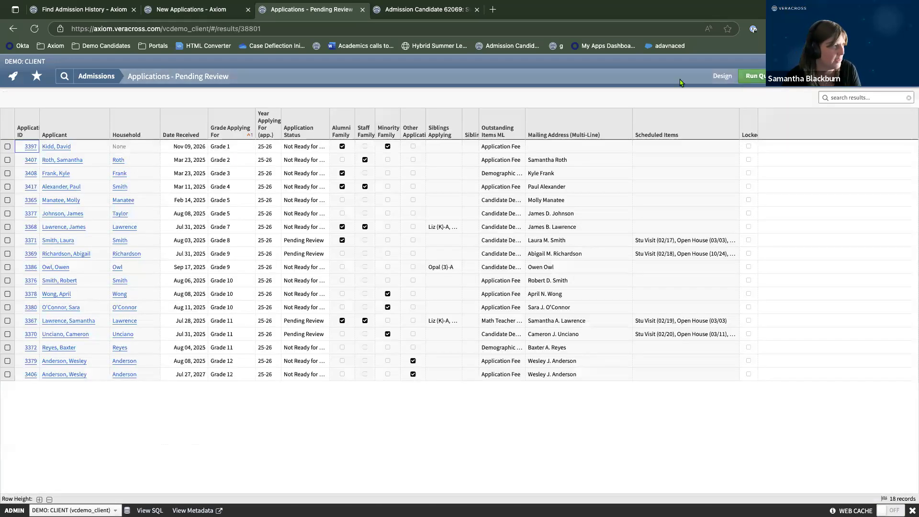
drag(329, 121, 383, 120)
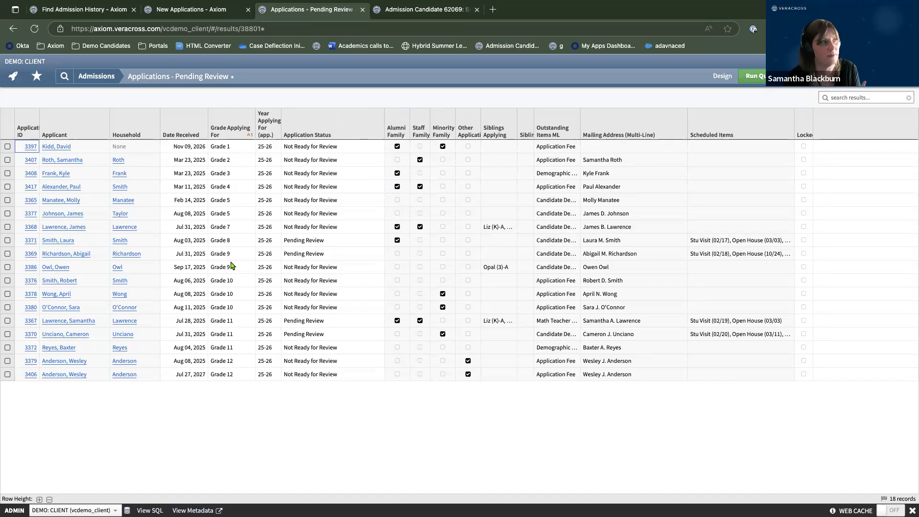
click(98, 78)
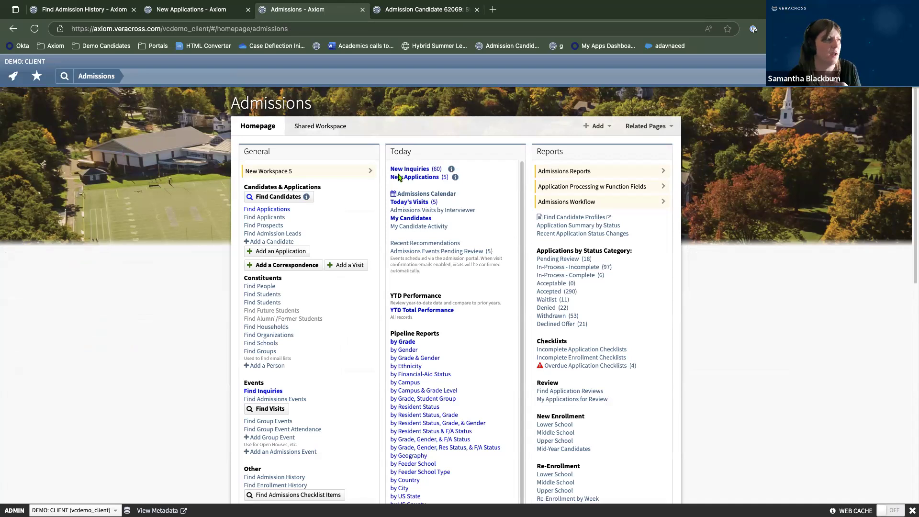
Open New Applications and return to its query design tab after checking the other tabs.
click(414, 178)
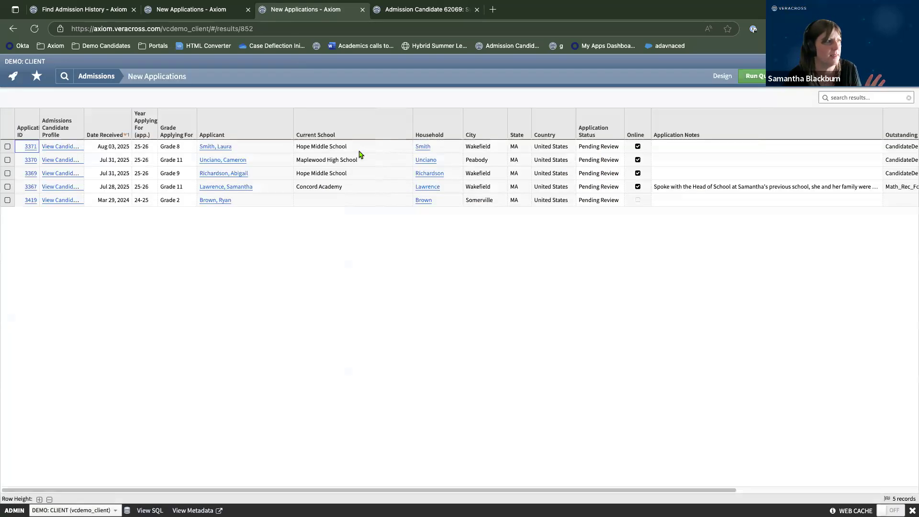
click(215, 8)
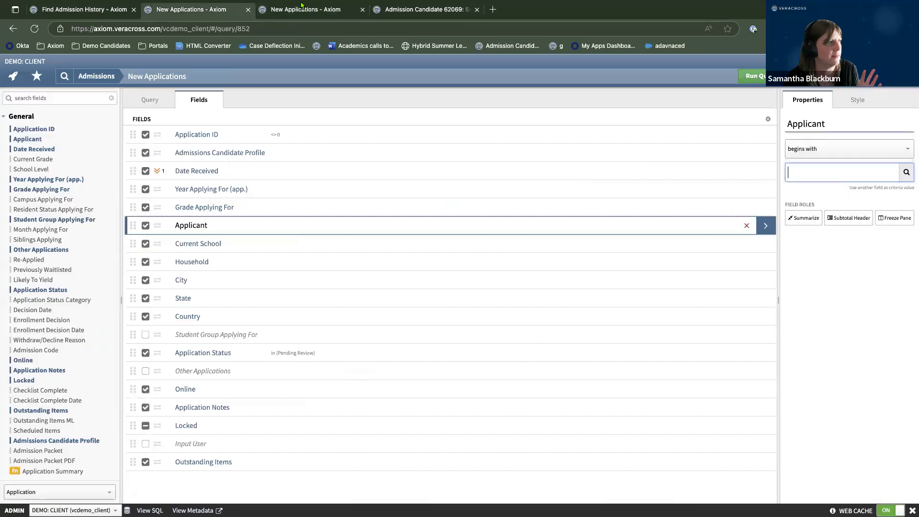
click(436, 9)
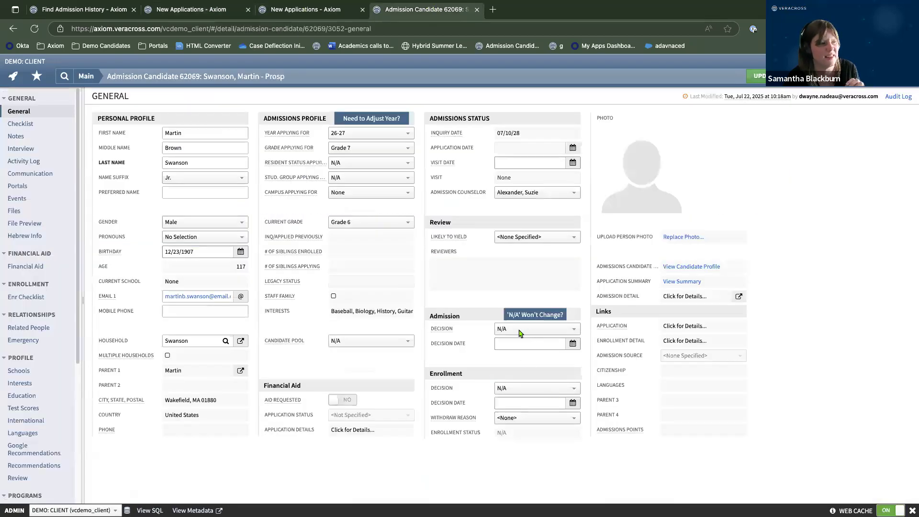
click(221, 11)
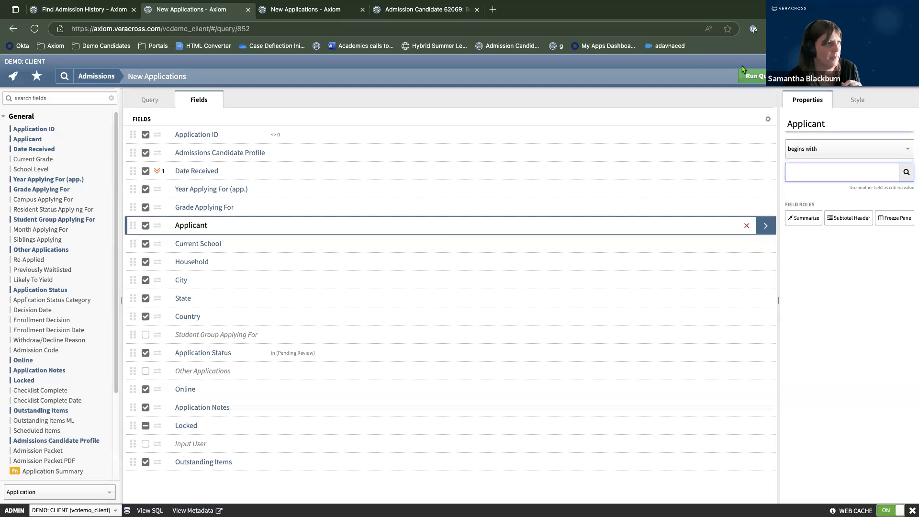
Run the New Applications query and widen Application Status, then return to the Admissions homepage.
click(756, 75)
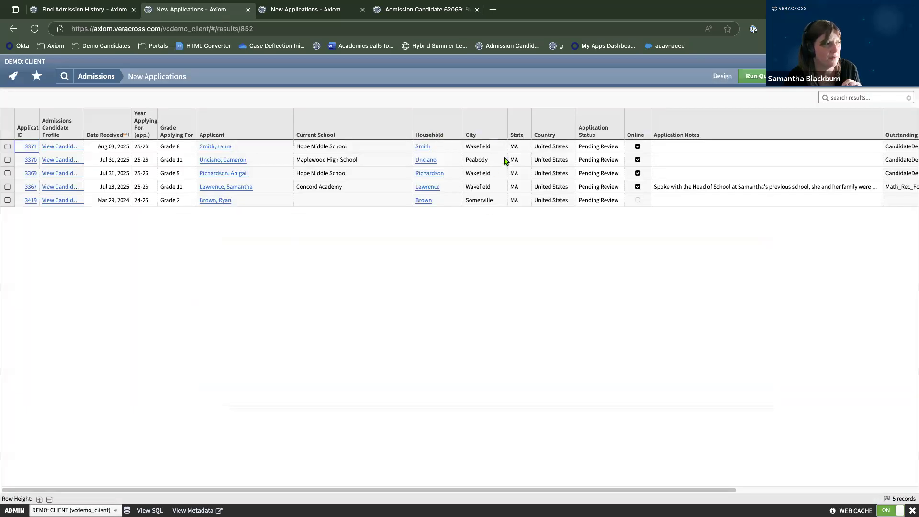
drag(624, 126, 678, 126)
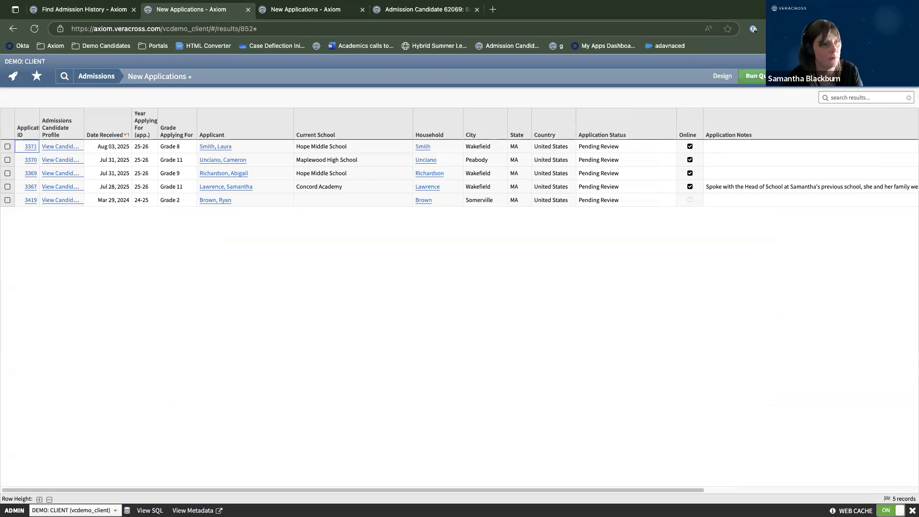
click(103, 78)
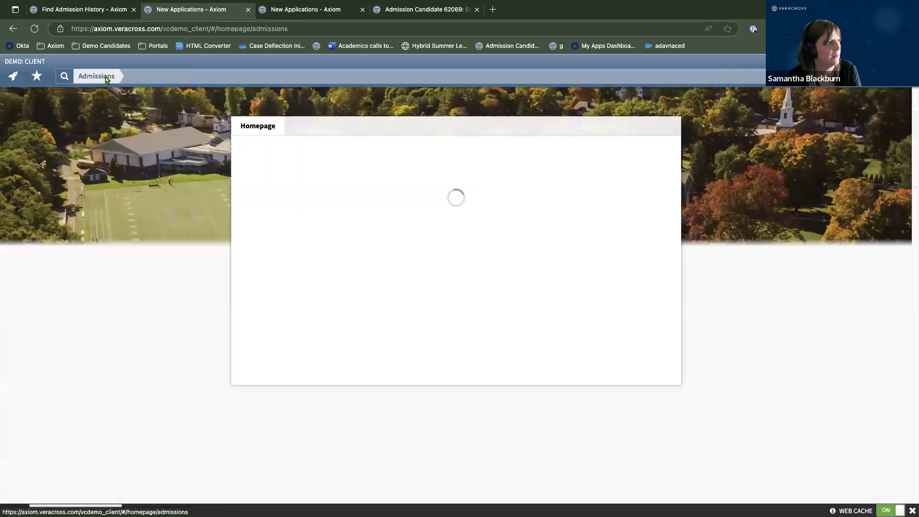
Scroll the Today panel down to Pipeline Reports and open the 25-26 Pipeline by Grade report.
scroll(469, 196, down, 2)
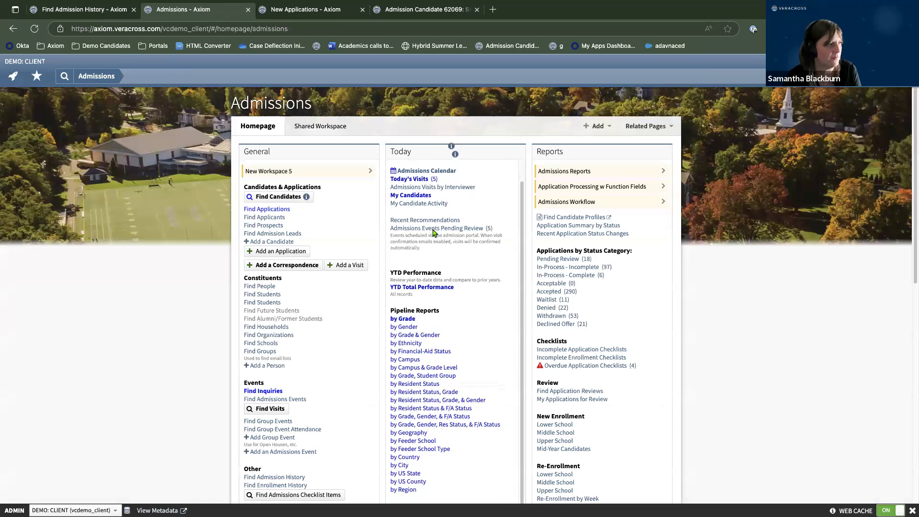
scroll(459, 218, down, 1)
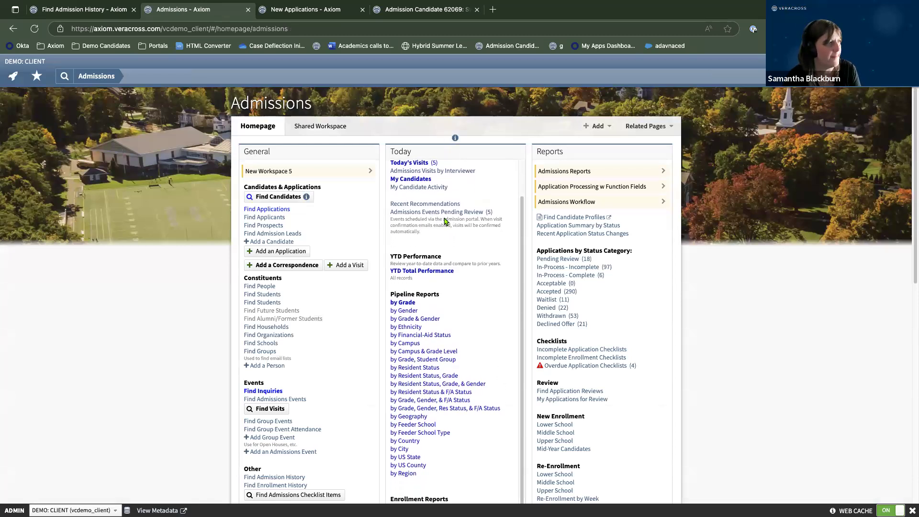
scroll(445, 222, down, 1)
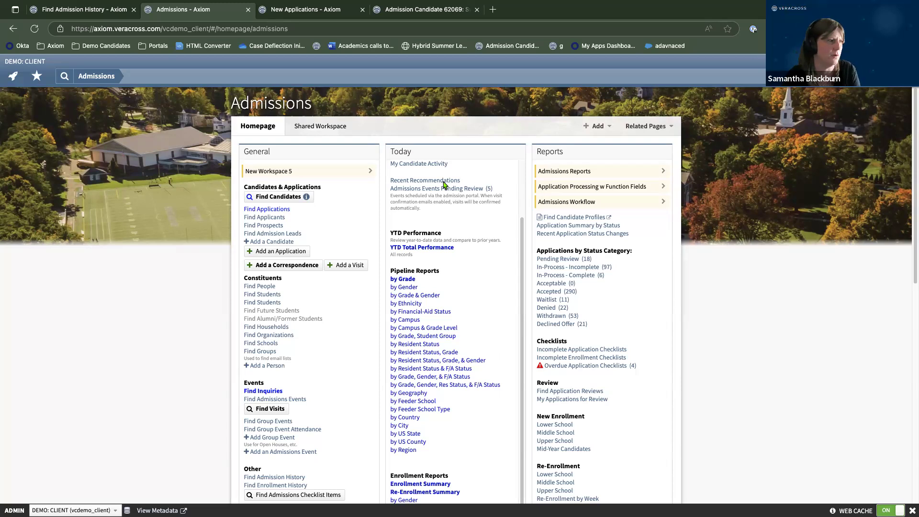
scroll(512, 278, down, 1)
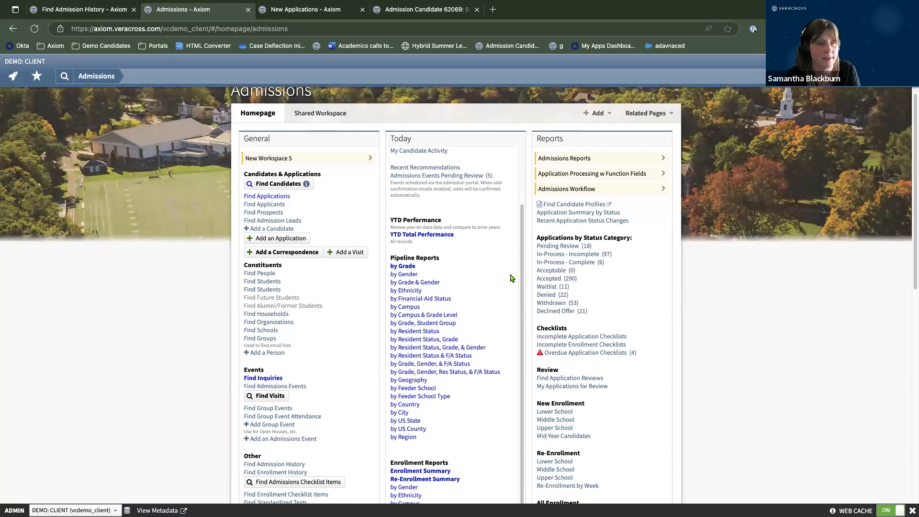
scroll(512, 278, down, 2)
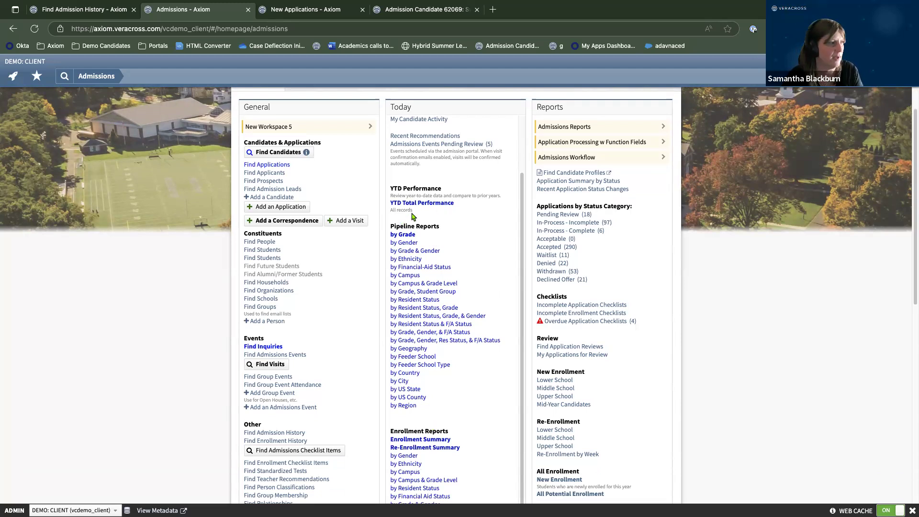
click(402, 236)
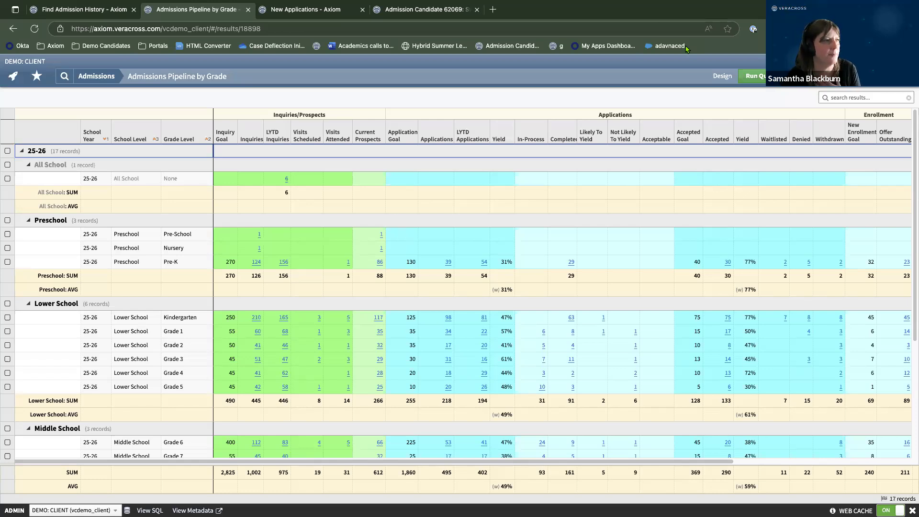
click(719, 78)
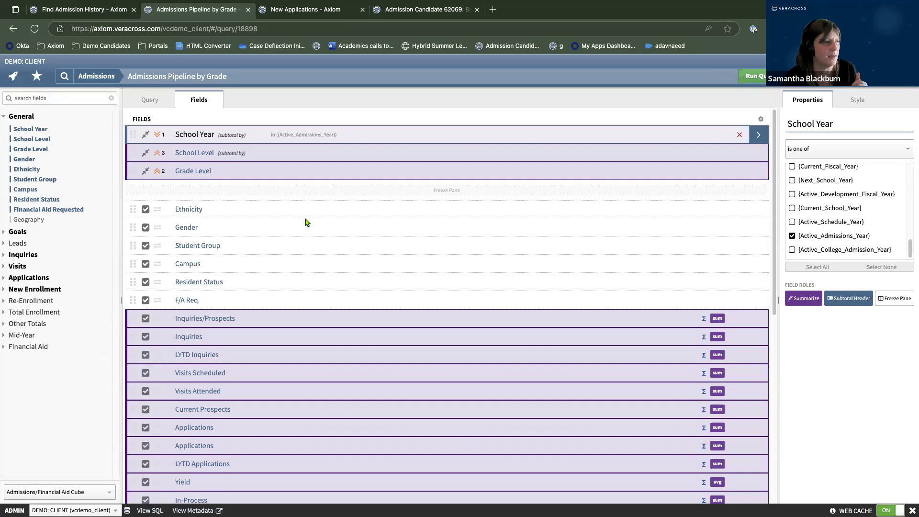
scroll(343, 382, down, 3)
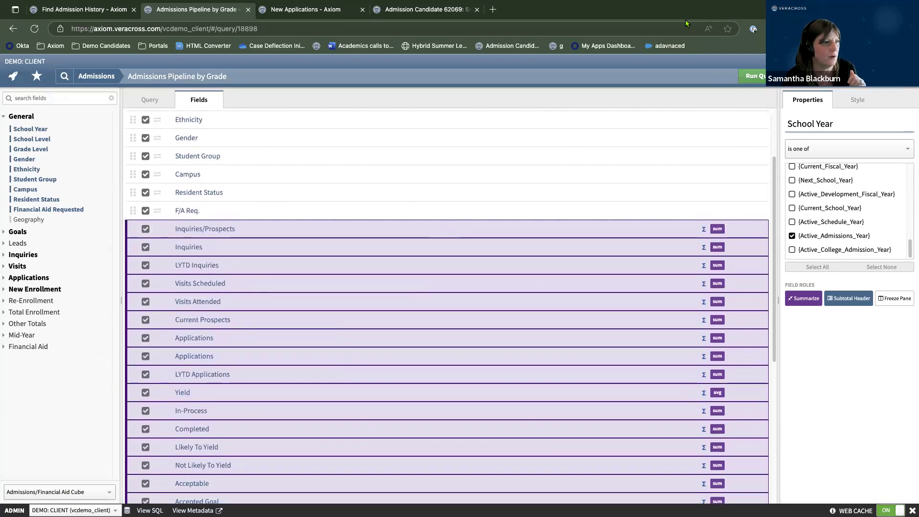
click(751, 75)
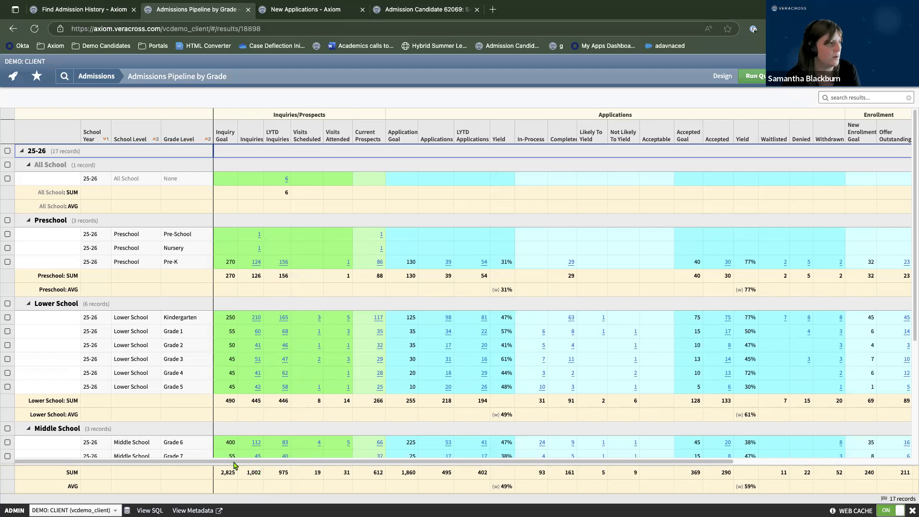
scroll(154, 353, down, 3)
scroll(153, 353, up, 3)
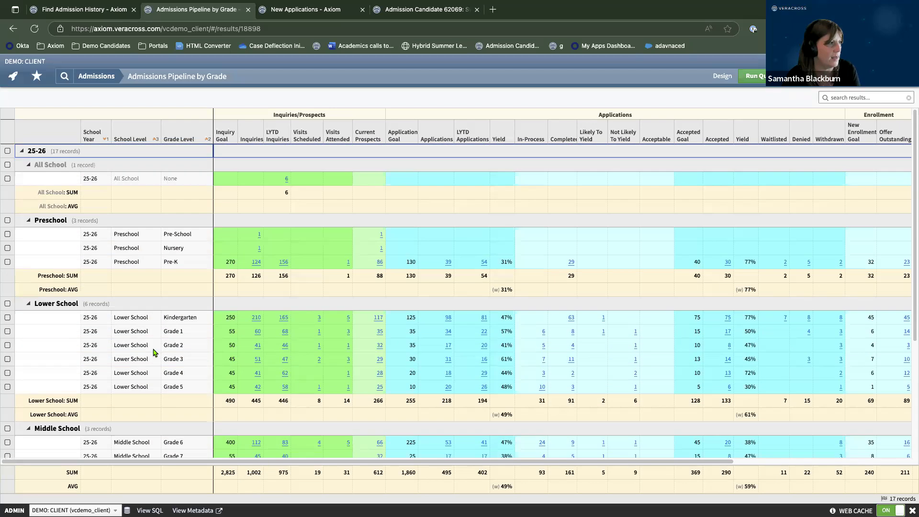
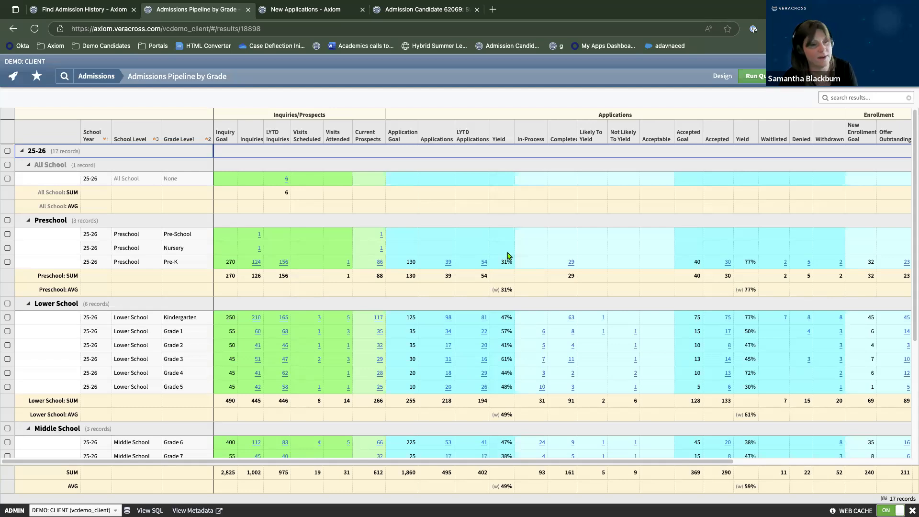
Scroll across the columns of the 25-26 Pipeline by Grade report.
drag(660, 462, 713, 468)
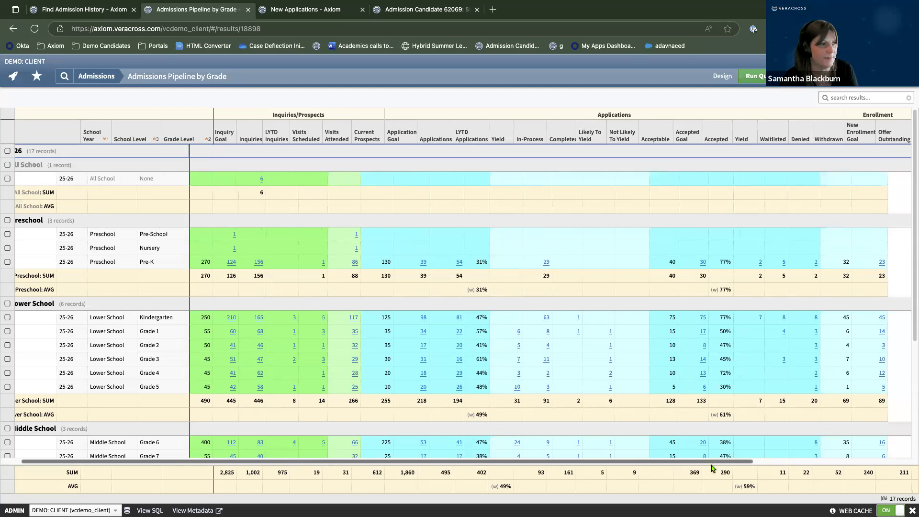
scroll(712, 468, right, 5)
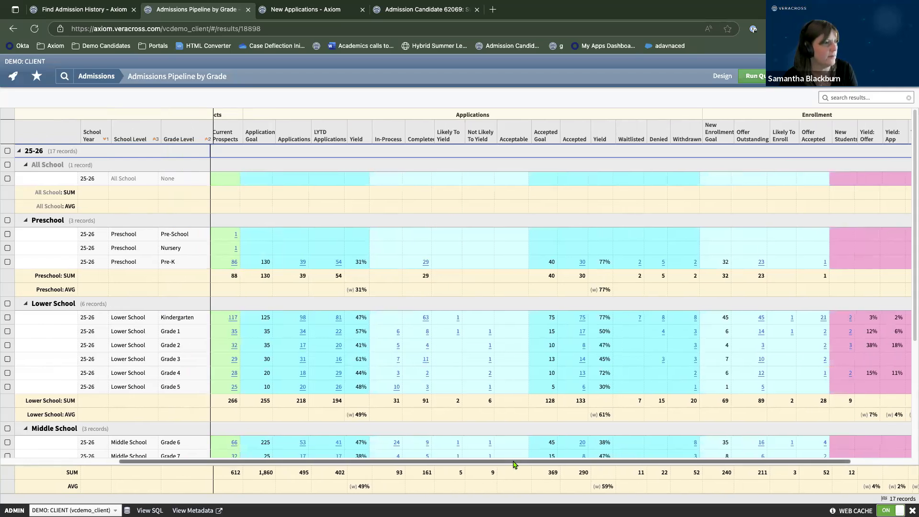
scroll(498, 464, right, 3)
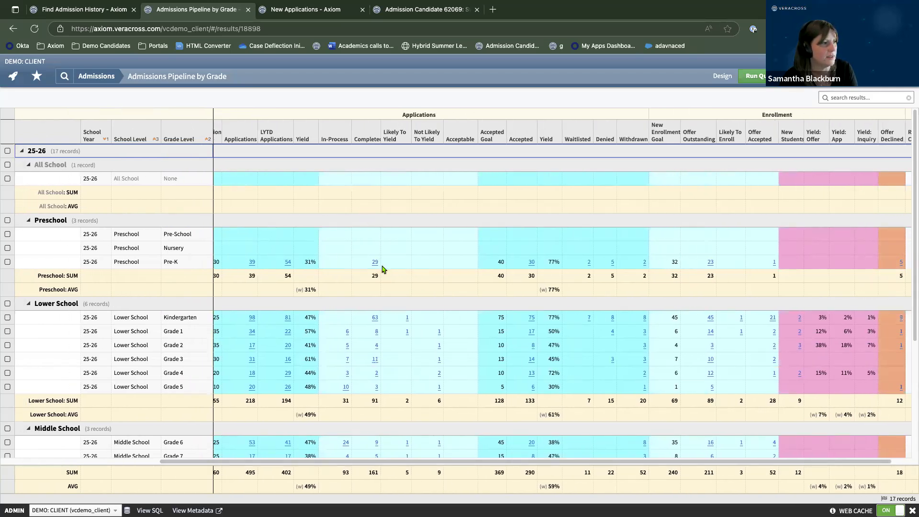
scroll(576, 466, right, 1)
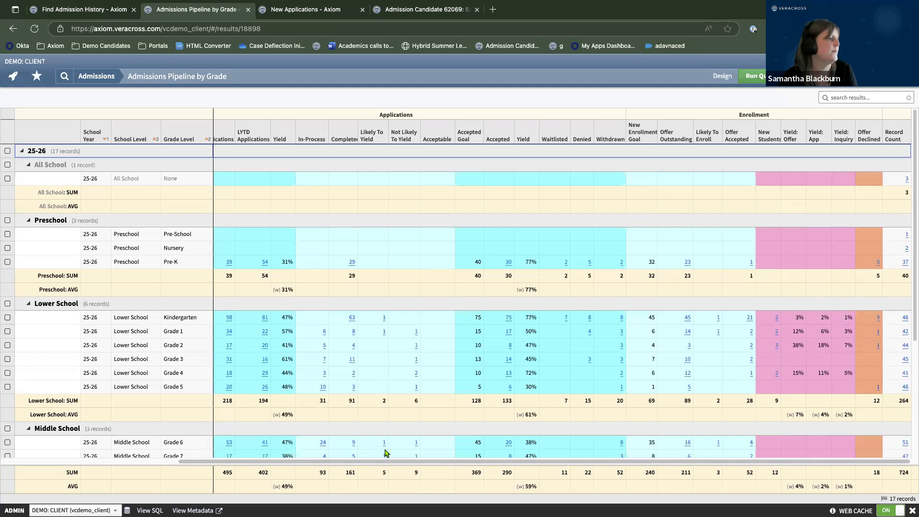
drag(366, 461, 139, 458)
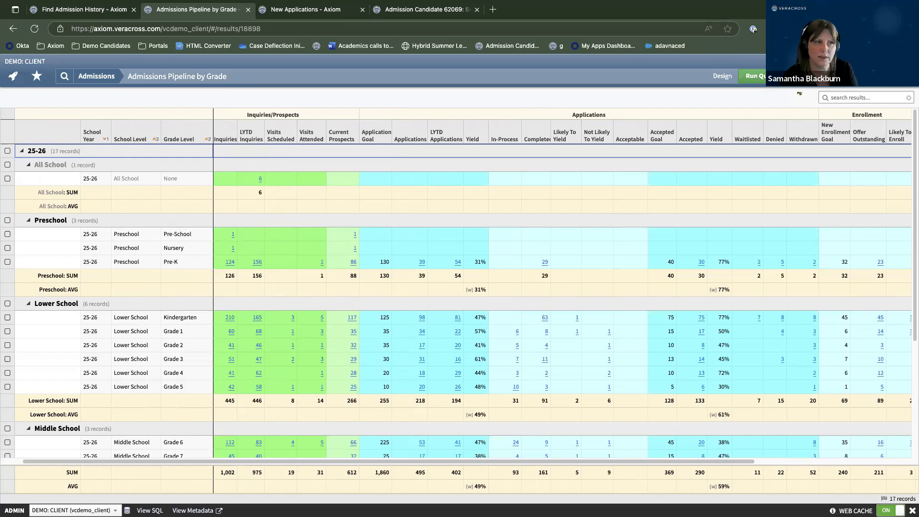
Change the School Year filter from the active admissions year to 24-25 and rerun the report.
click(722, 76)
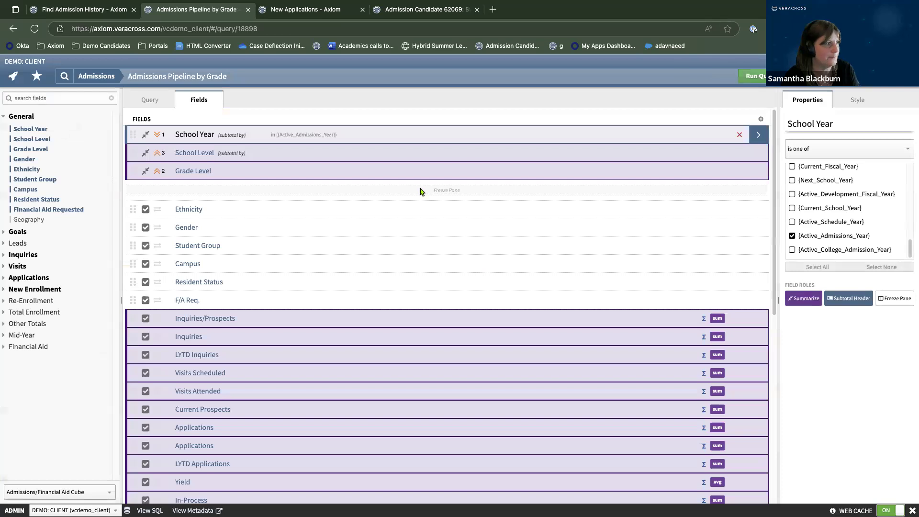
click(756, 136)
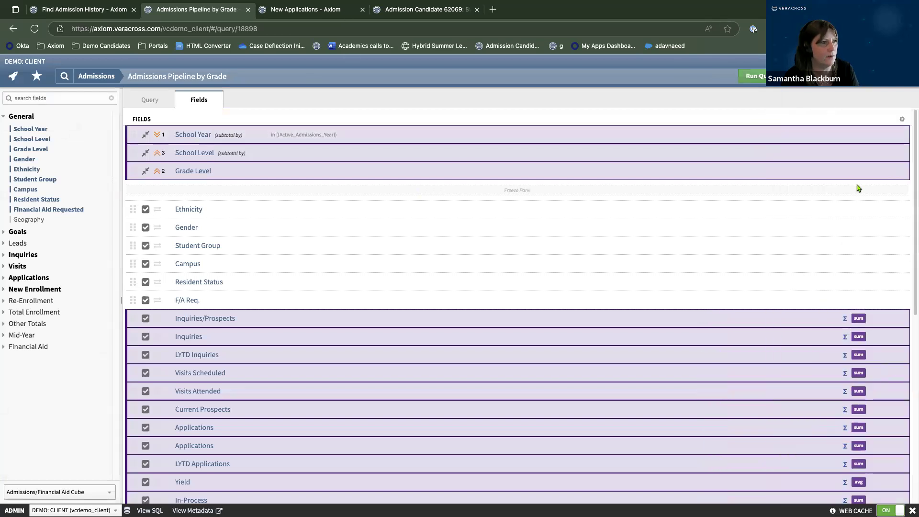
click(900, 135)
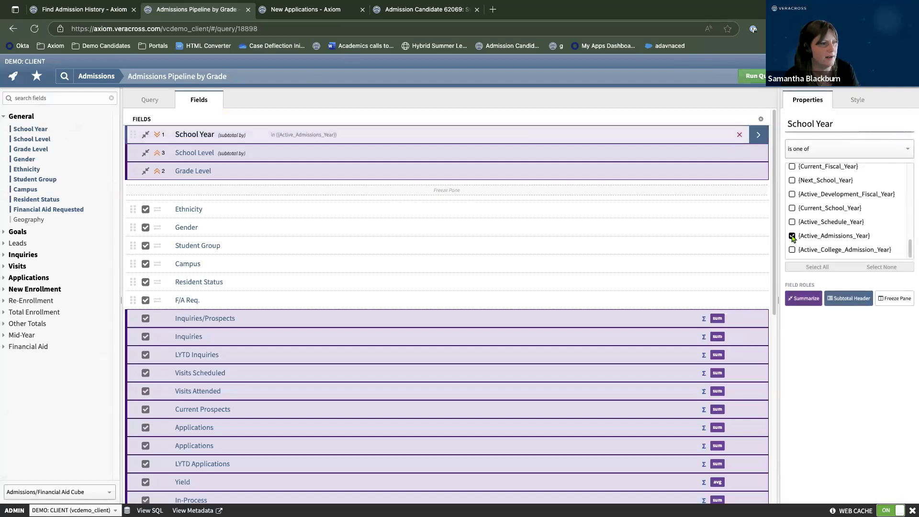
click(856, 235)
scroll(862, 225, up, 5)
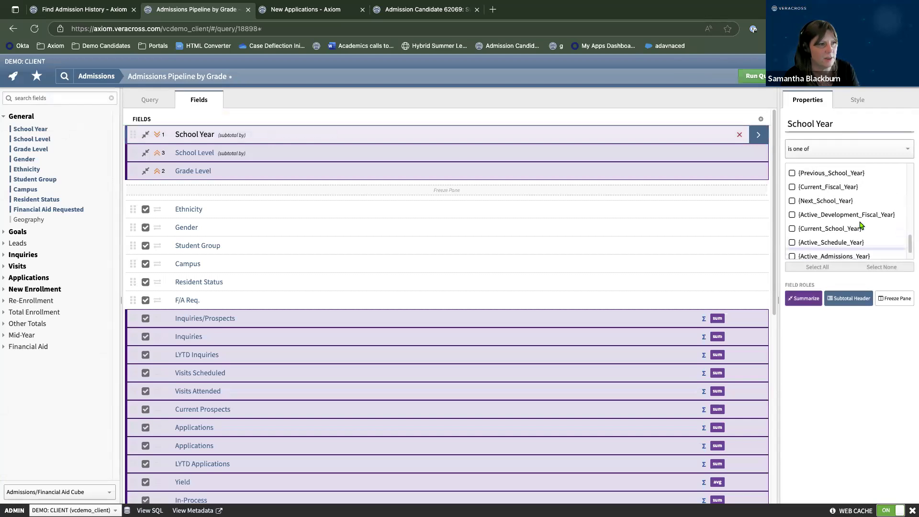
scroll(861, 225, up, 1)
click(793, 231)
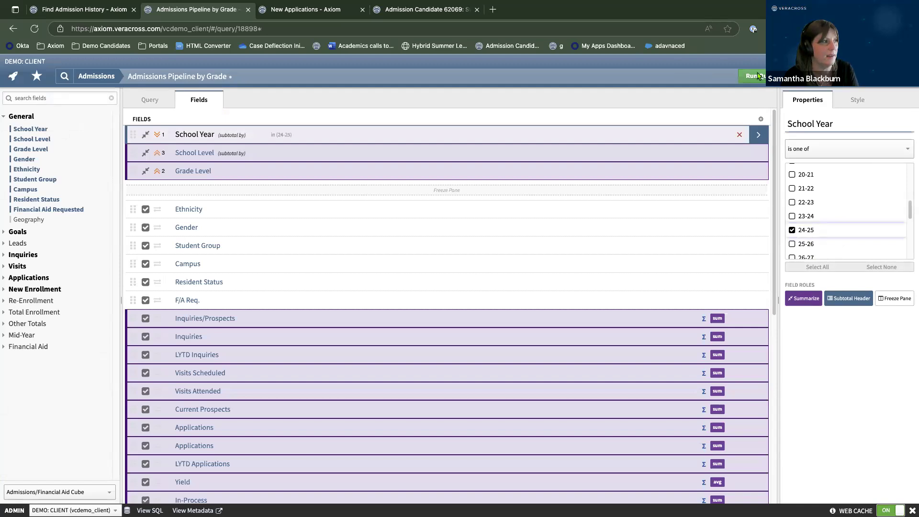
click(755, 75)
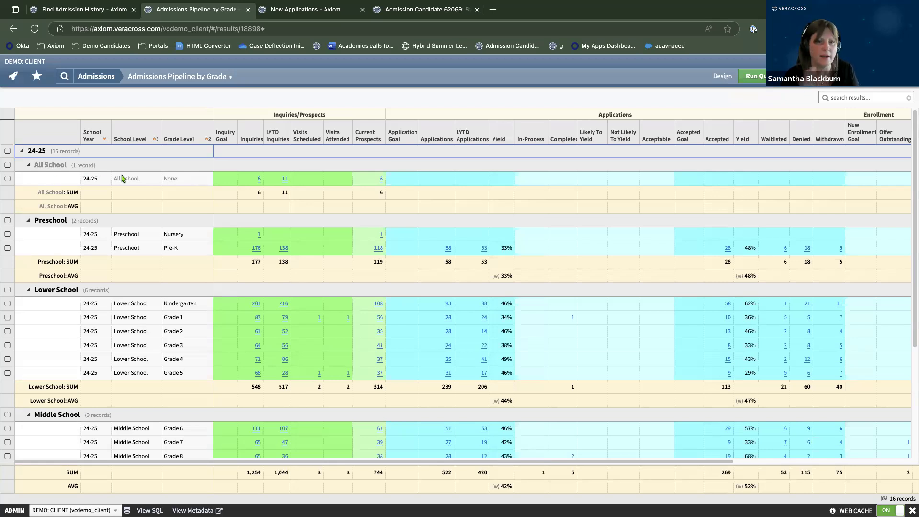
scroll(430, 462, right, 3)
scroll(396, 457, left, 2)
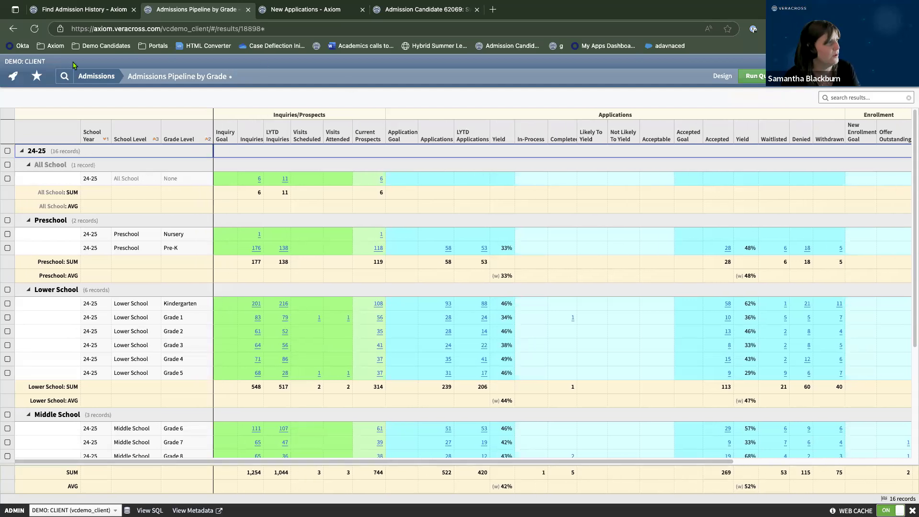
View the YTD Total Performance and the admissions pipeline by Gender reports.
click(91, 76)
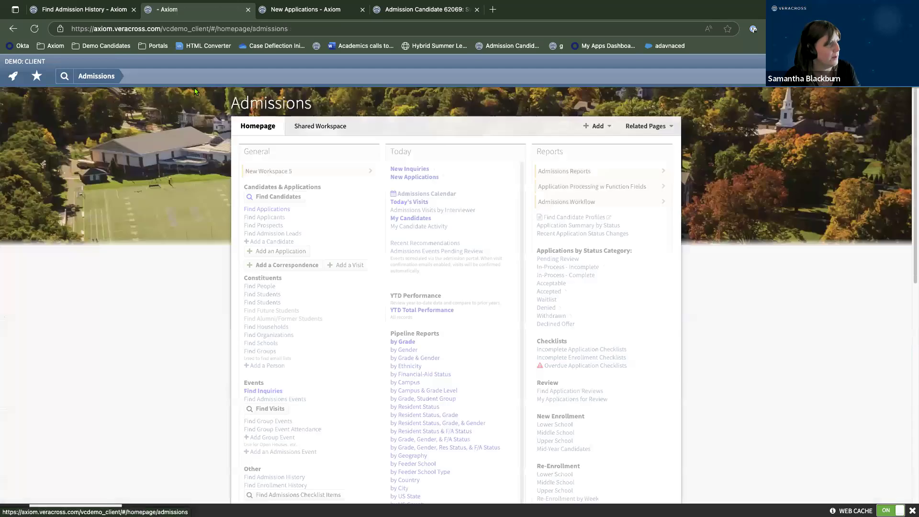
scroll(500, 268, down, 3)
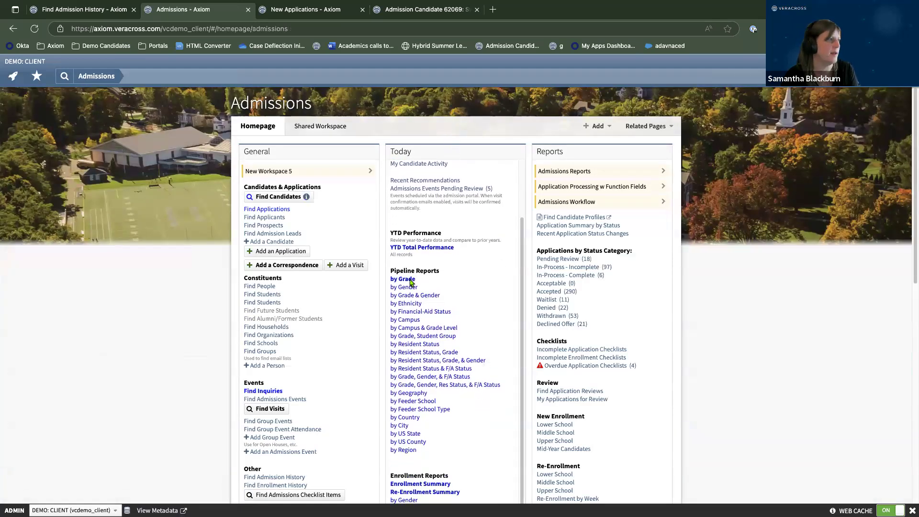
click(431, 248)
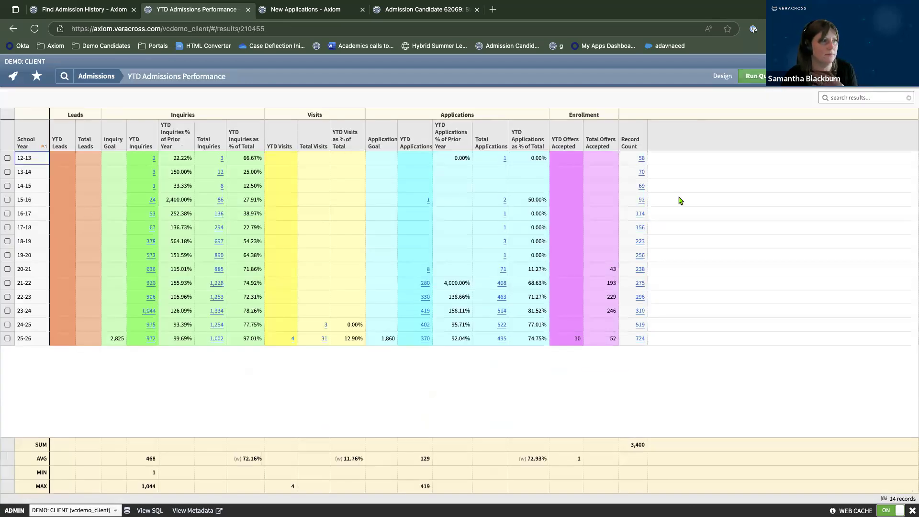
click(83, 76)
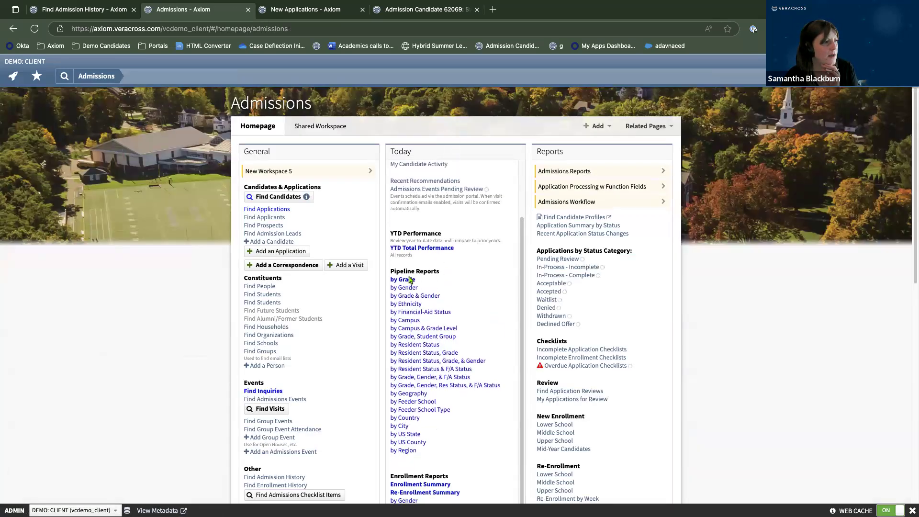
click(411, 287)
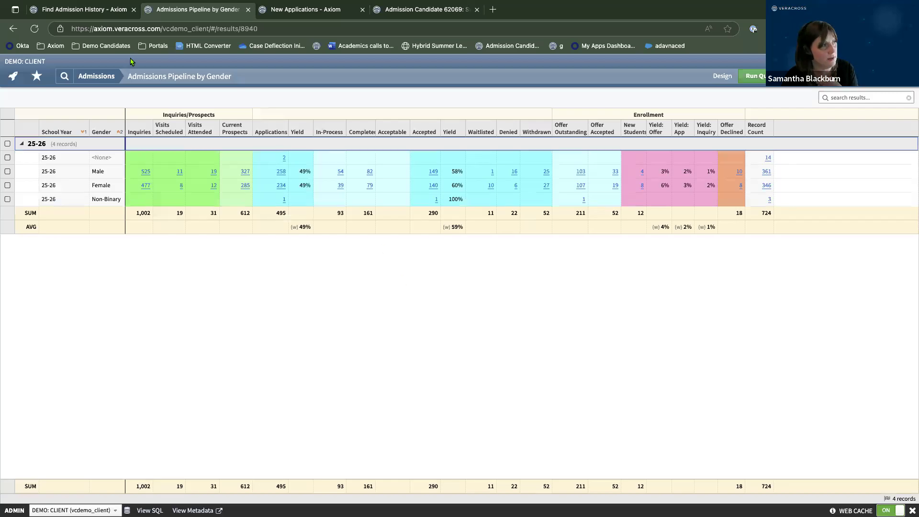
Open the Enrollment Summary by Grade Level report for 25-26, then return to Admissions.
click(86, 79)
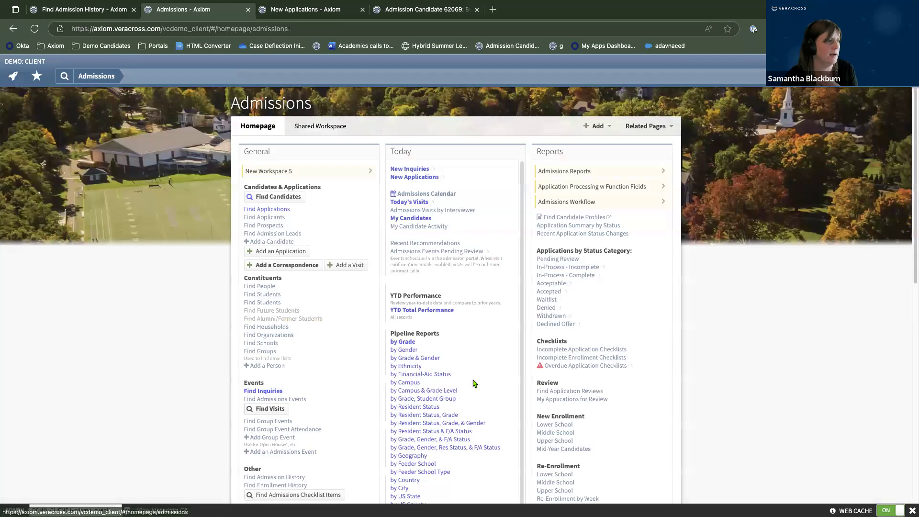
scroll(472, 382, down, 2)
scroll(471, 382, down, 1)
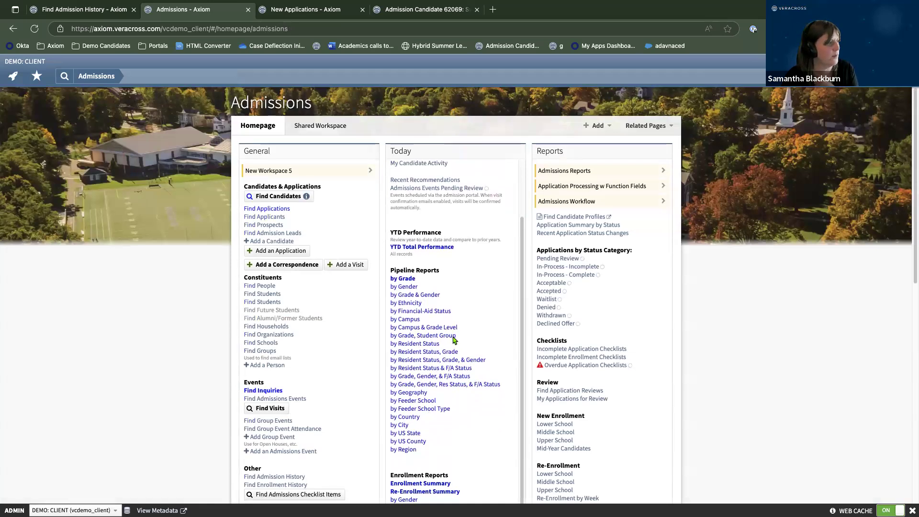
scroll(455, 340, down, 5)
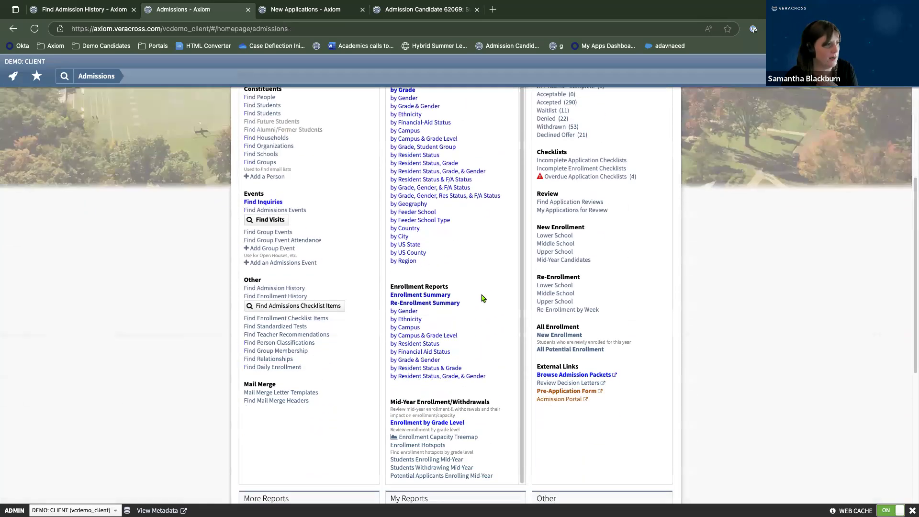
click(438, 297)
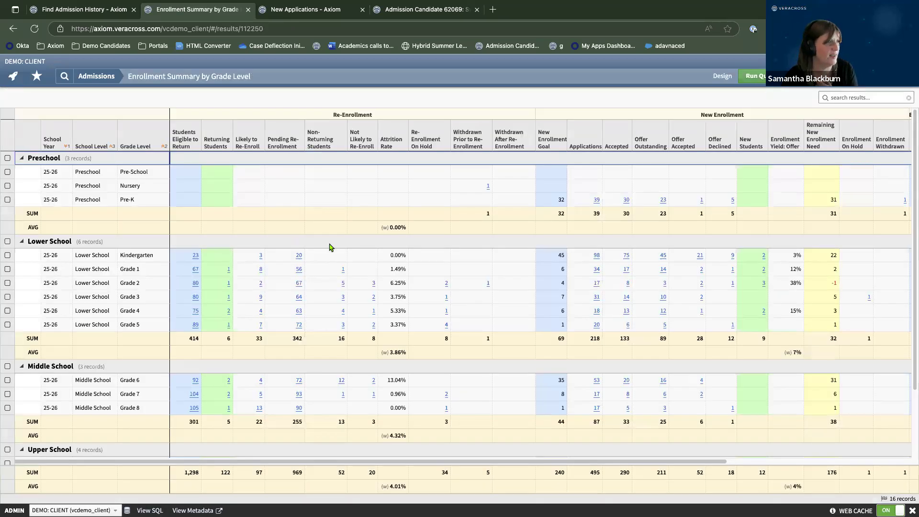
drag(592, 462, 493, 426)
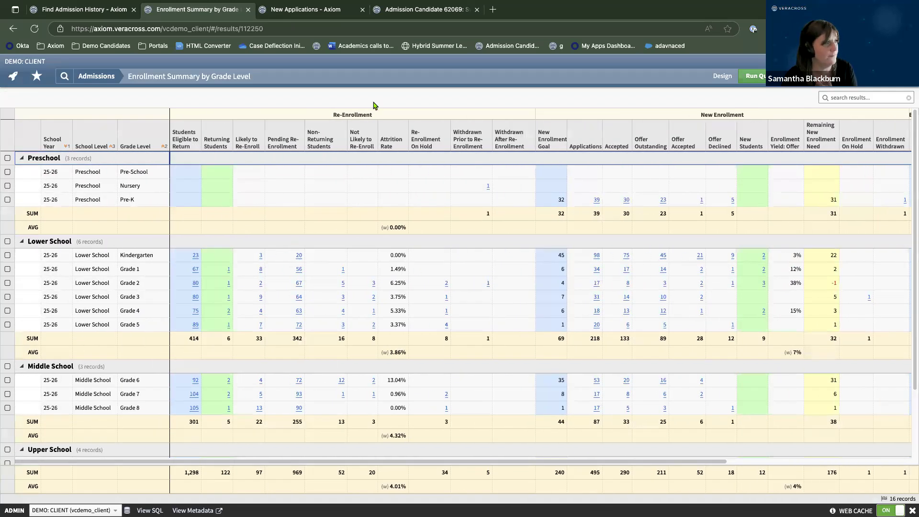
click(108, 77)
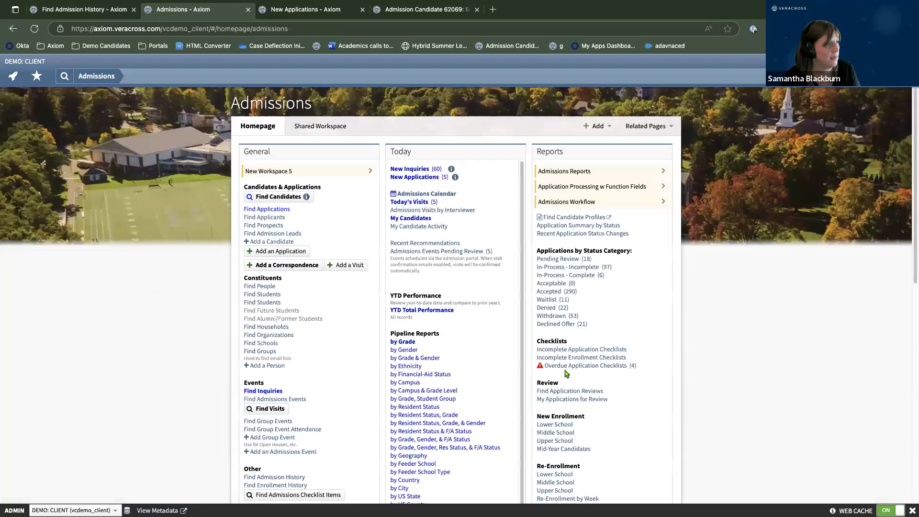
Scroll down through the Admissions homepage's General, Today and Reports sections and back up.
scroll(566, 373, down, 1)
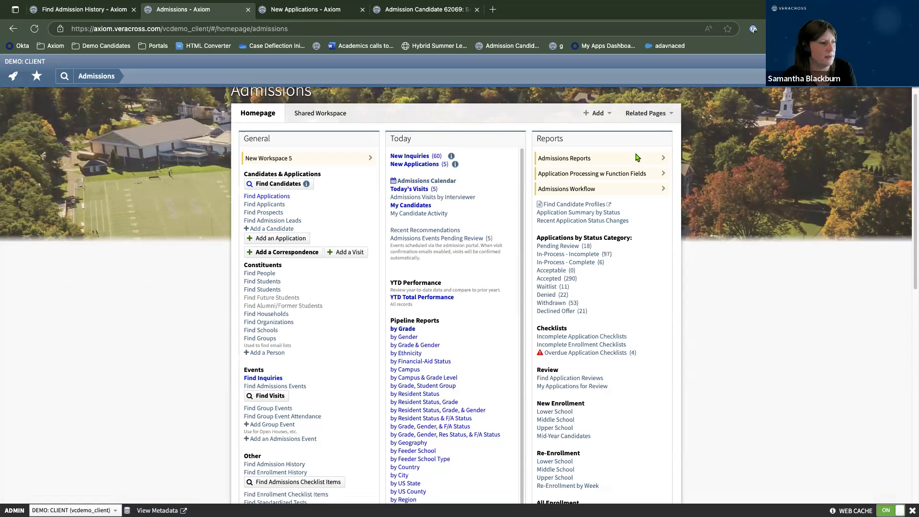
scroll(657, 449, down, 1)
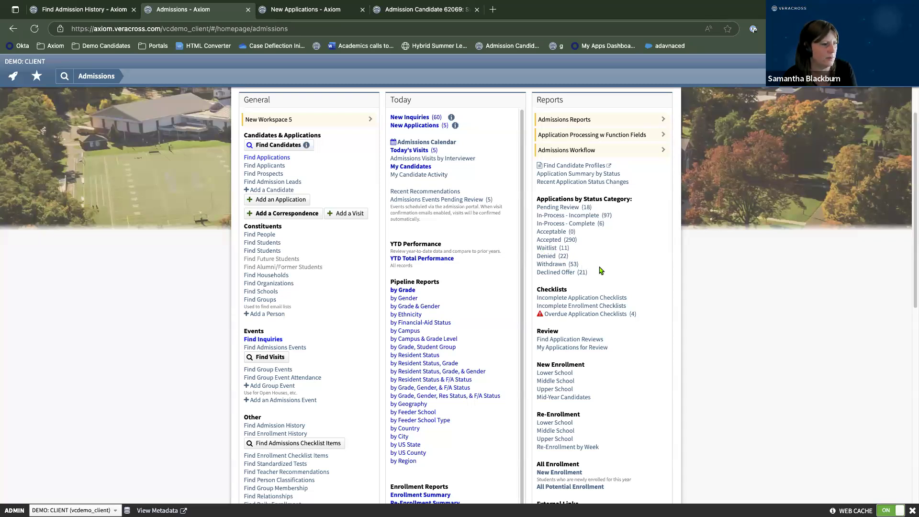
scroll(644, 287, down, 1)
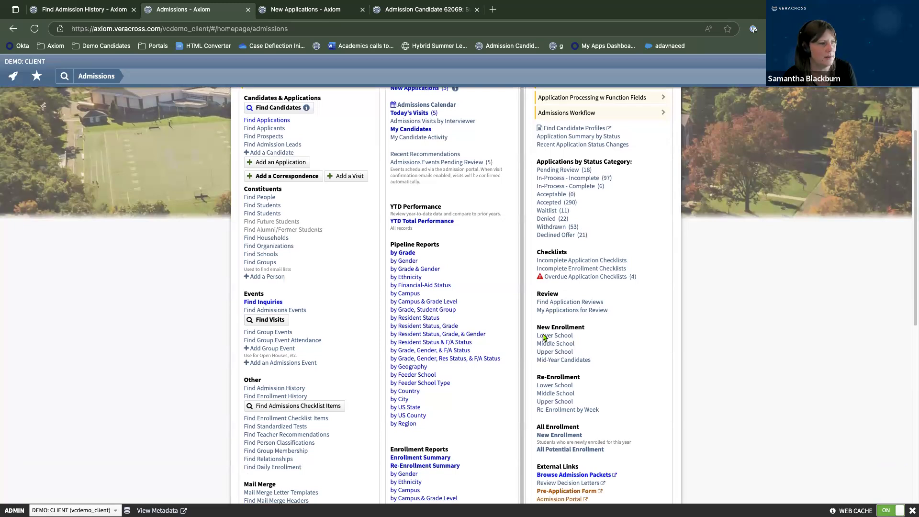
scroll(612, 357, down, 1)
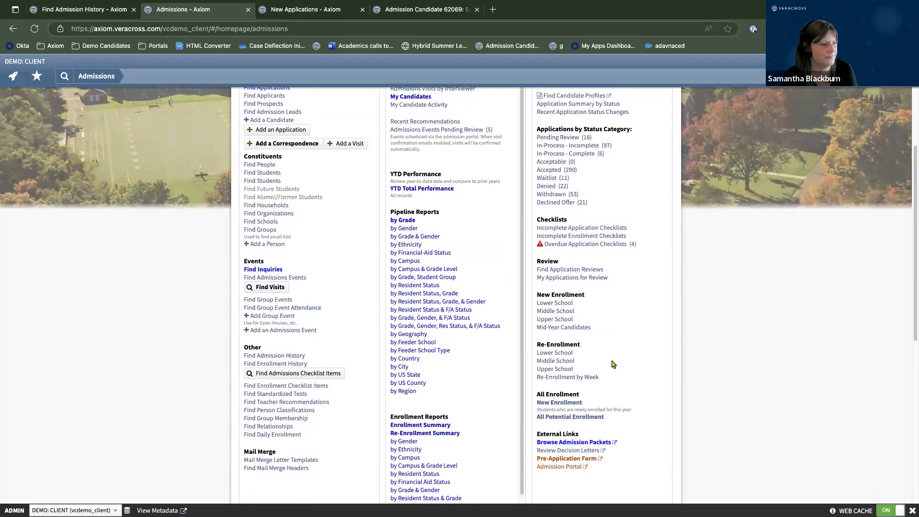
scroll(613, 366, up, 1)
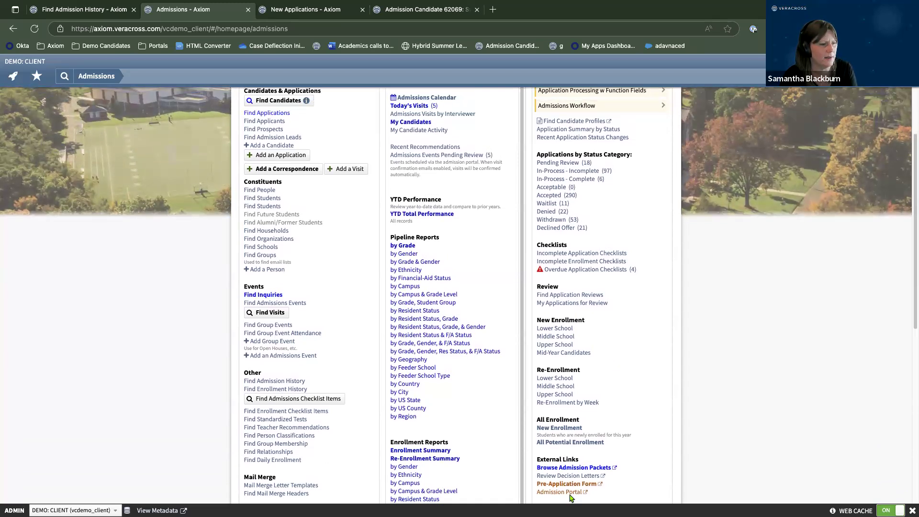
scroll(631, 491, up, 2)
scroll(631, 490, up, 2)
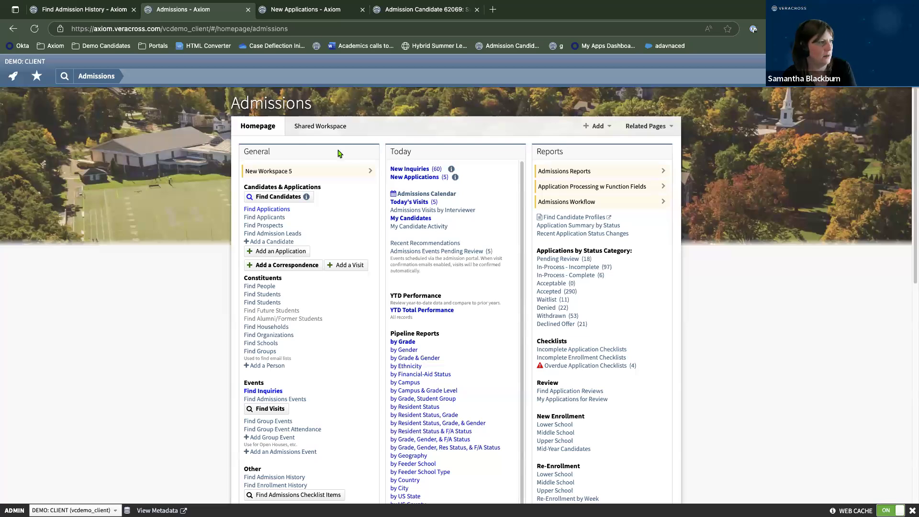
Limit Find Candidates' Role to Applicant and Prospect, move Role below Roles, and run it.
click(278, 197)
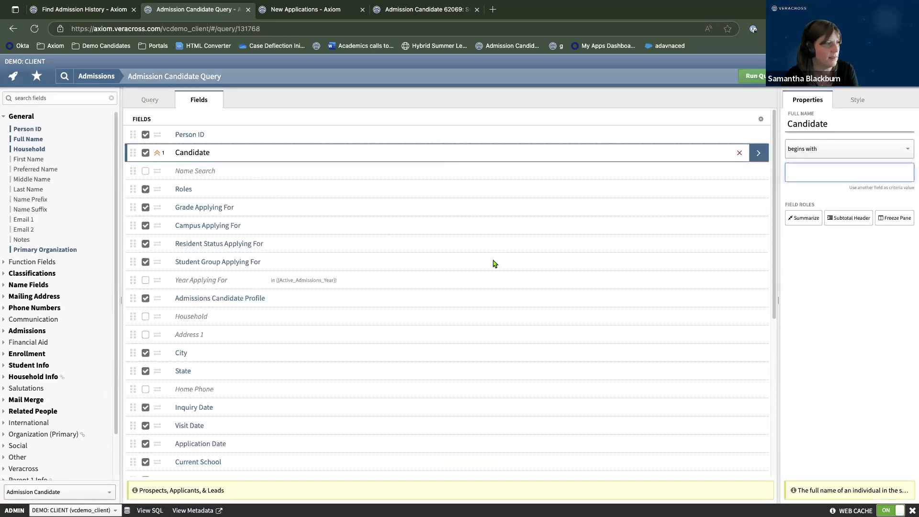
scroll(337, 240, down, 3)
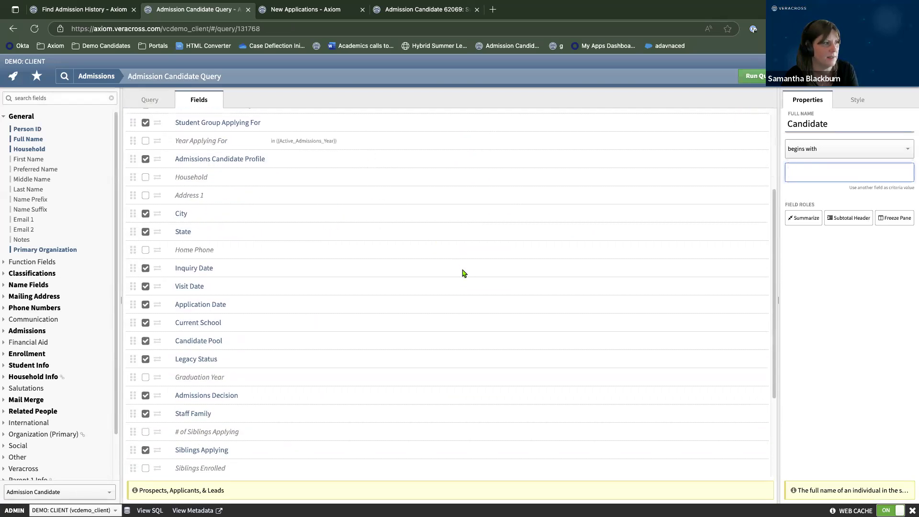
scroll(462, 274, down, 3)
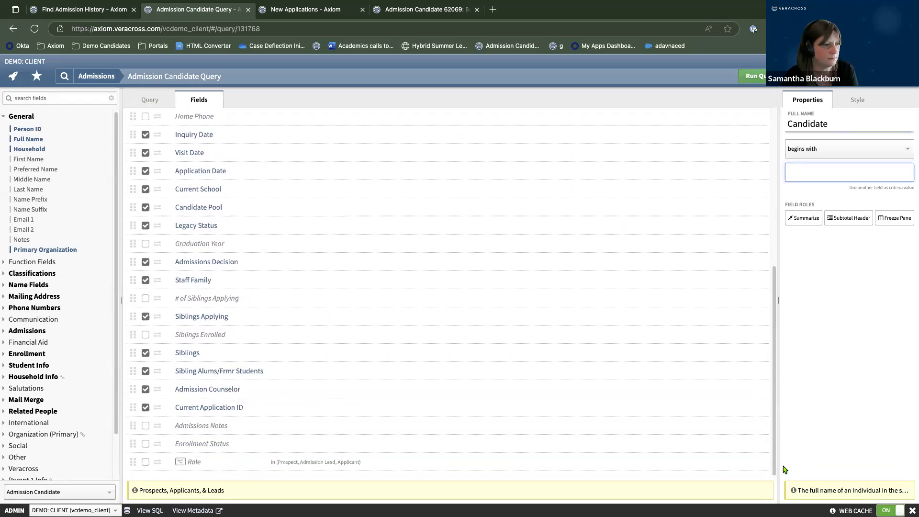
click(758, 466)
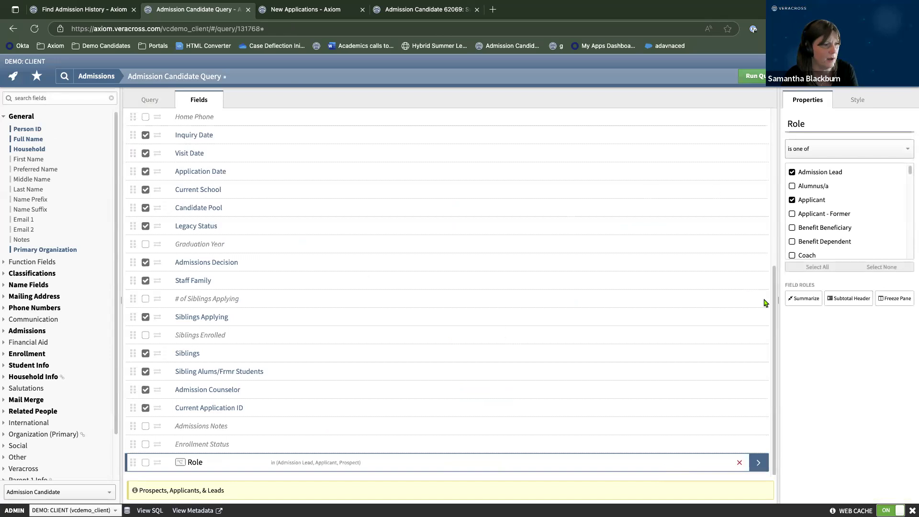
click(792, 173)
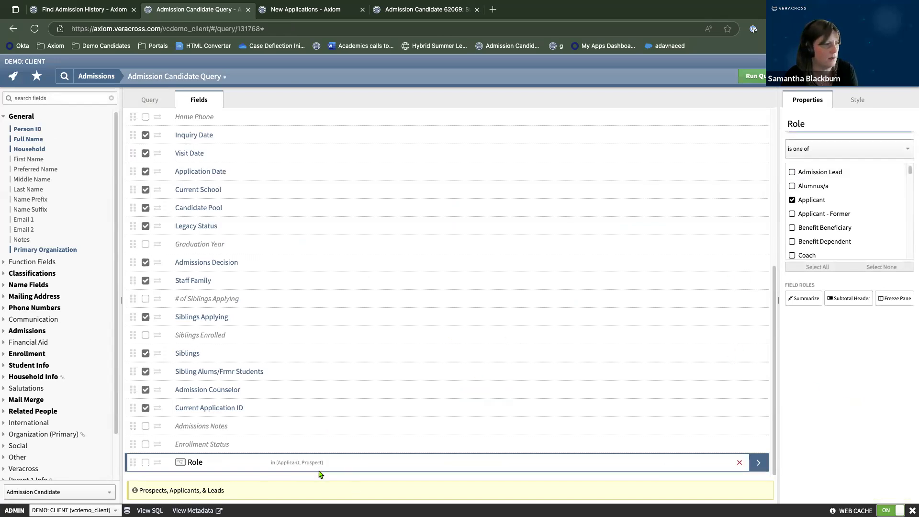
scroll(329, 409, up, 5)
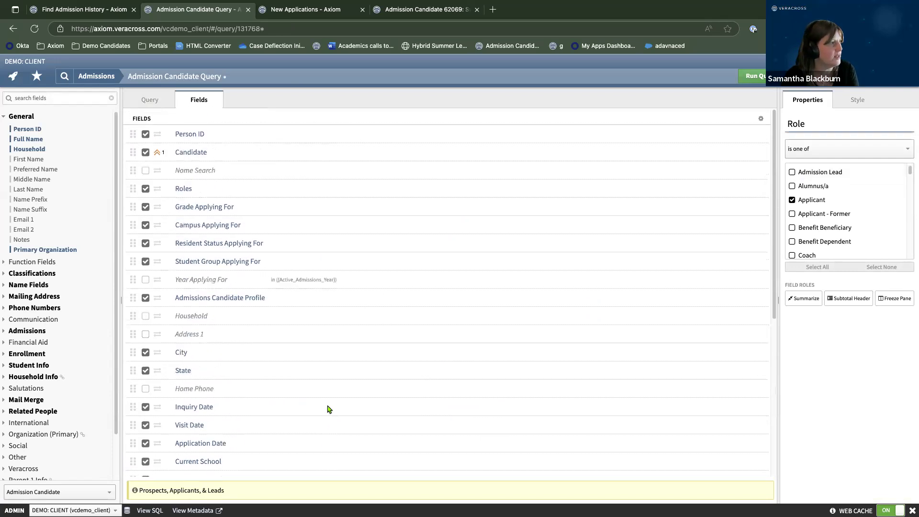
scroll(205, 391, down, 5)
drag(135, 463, 189, 206)
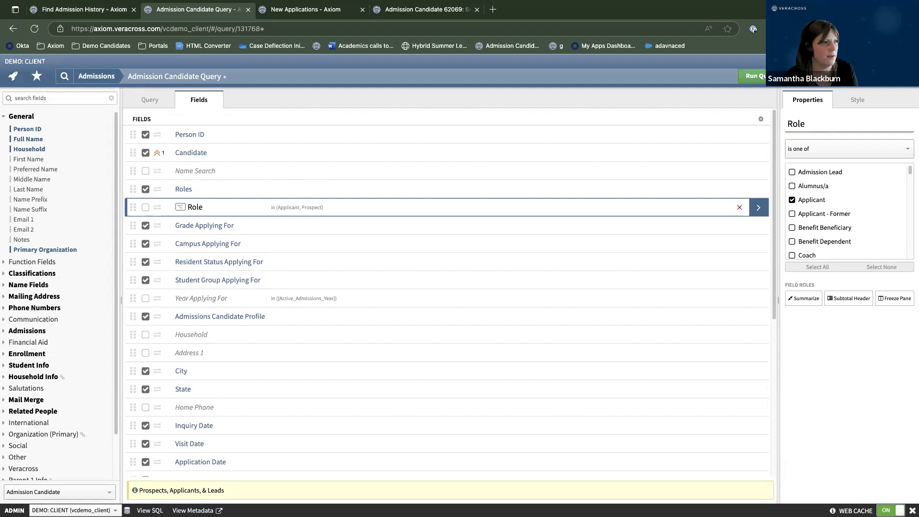
click(760, 76)
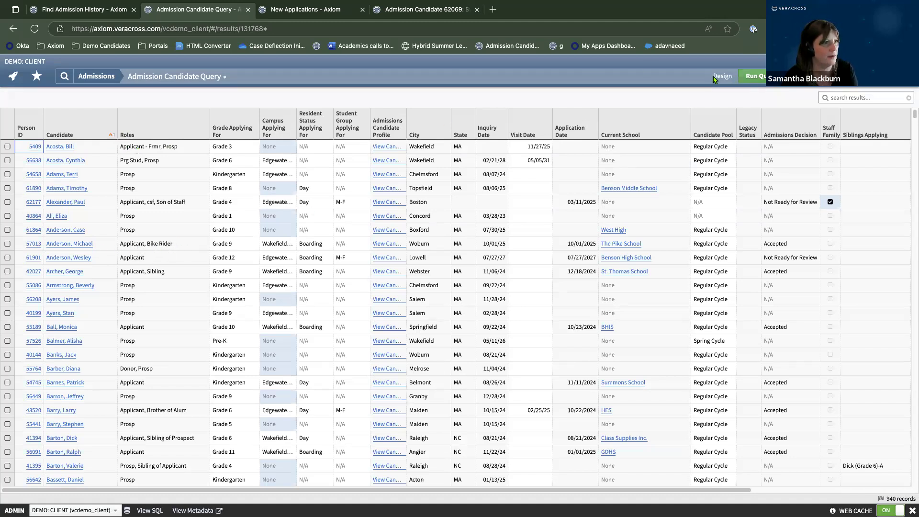
click(716, 78)
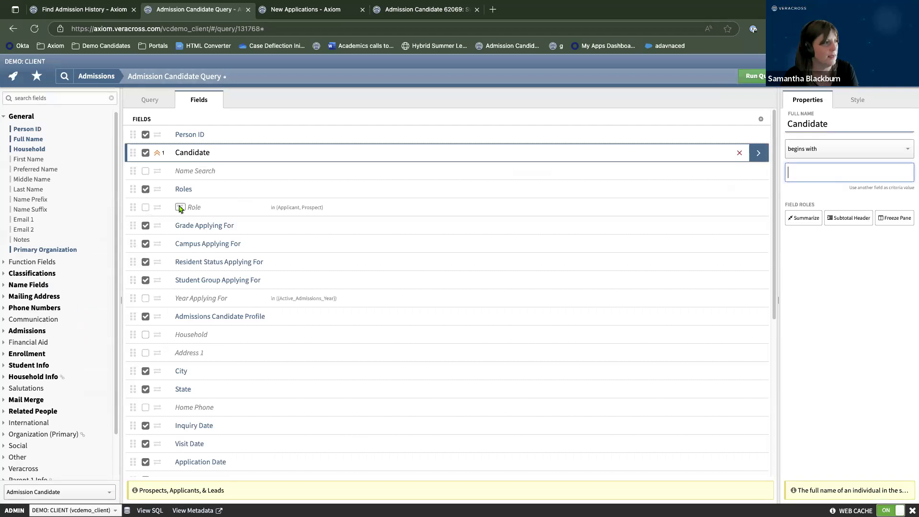
click(146, 208)
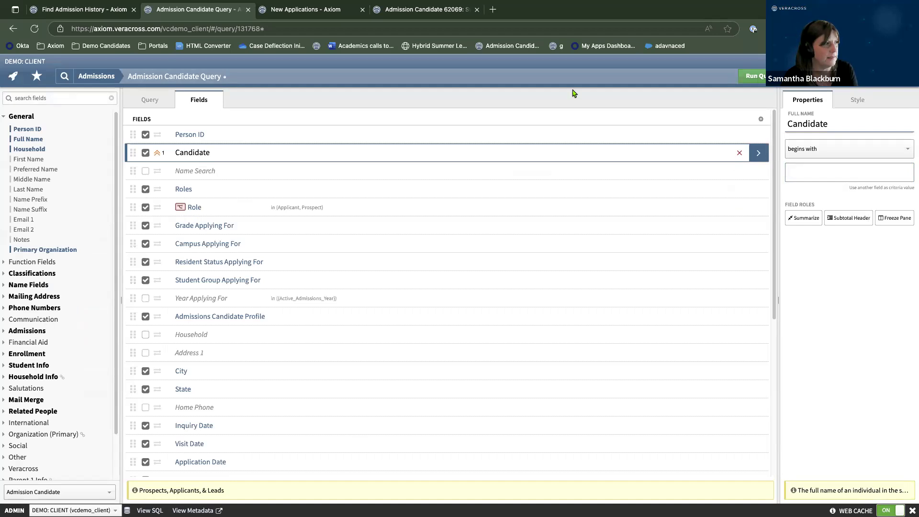
click(762, 79)
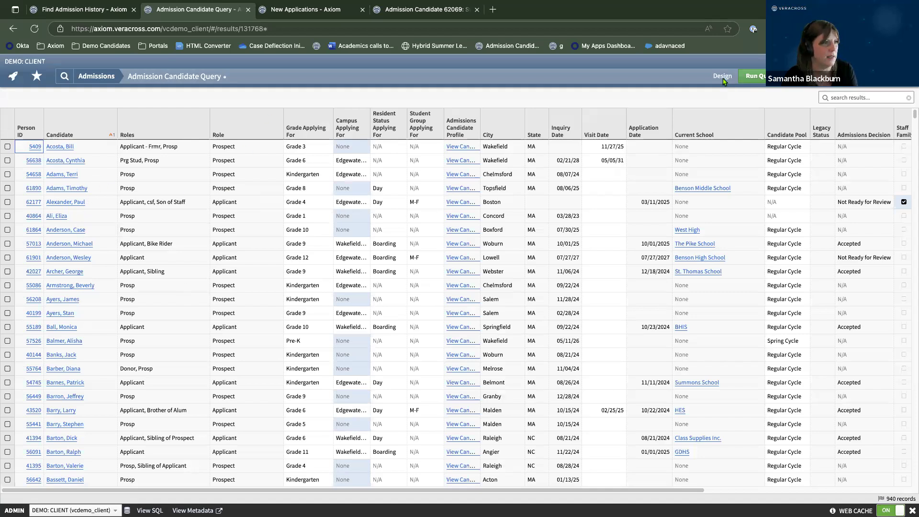
click(723, 77)
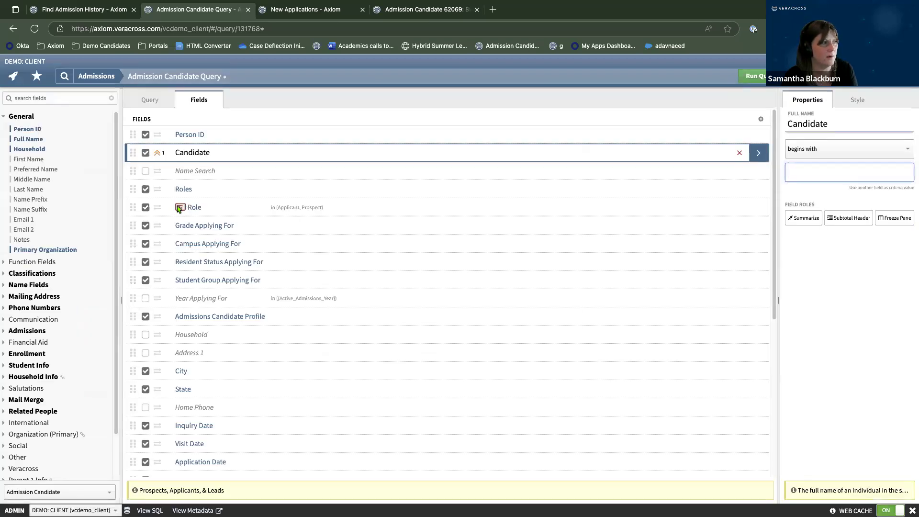
click(145, 208)
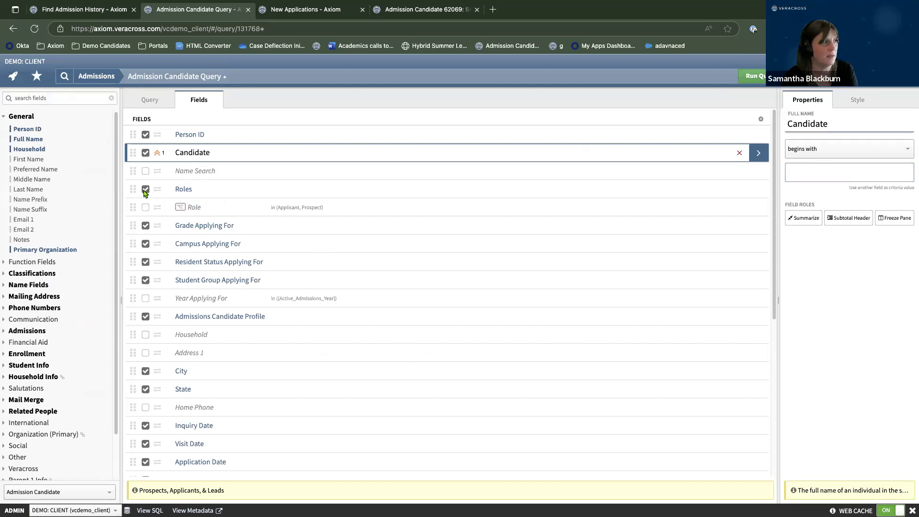
click(750, 80)
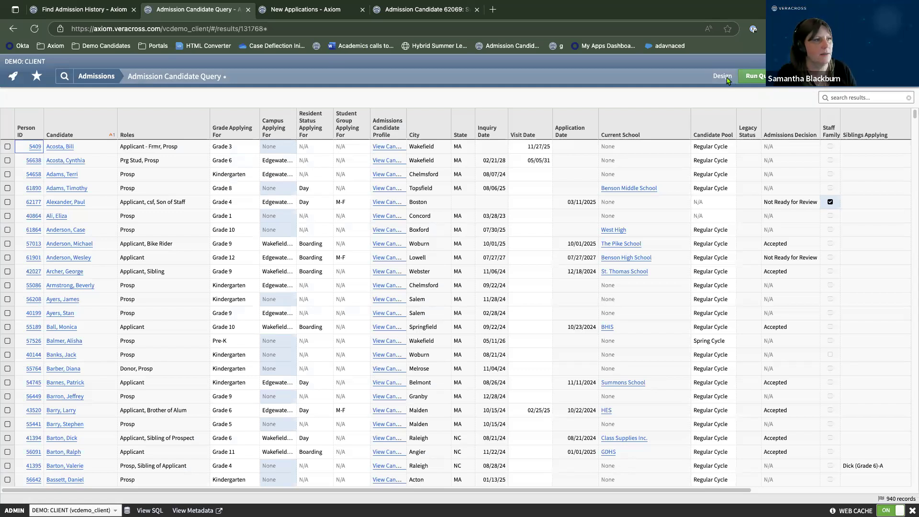
Subtotal the candidate results by Role, giving 613 prospects and 327 applicants.
click(723, 77)
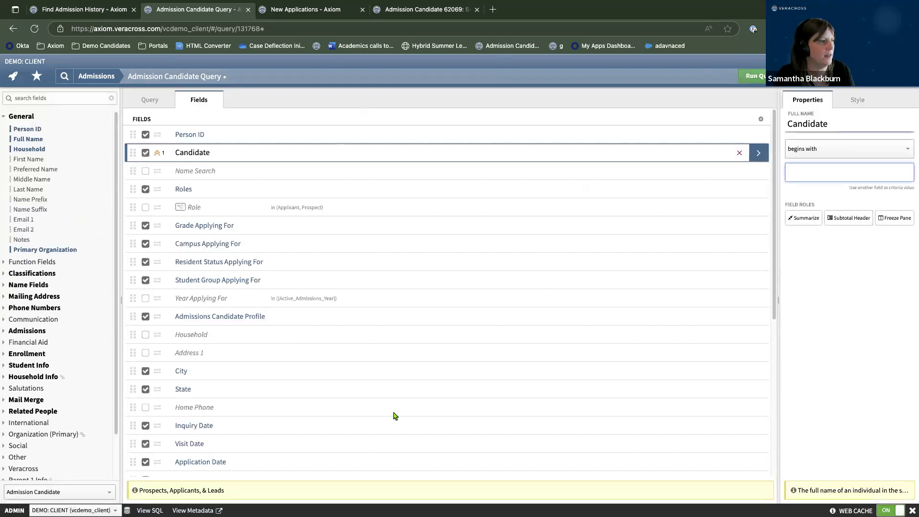
click(758, 211)
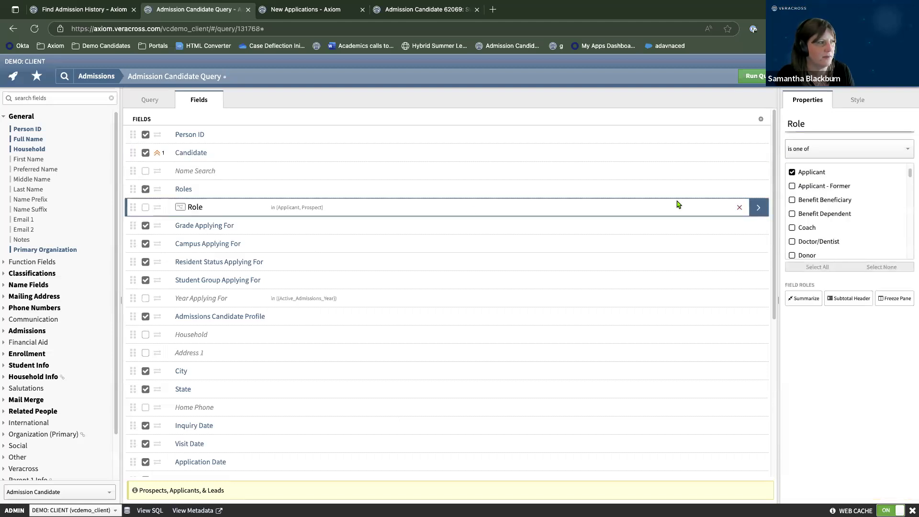
click(844, 301)
click(756, 79)
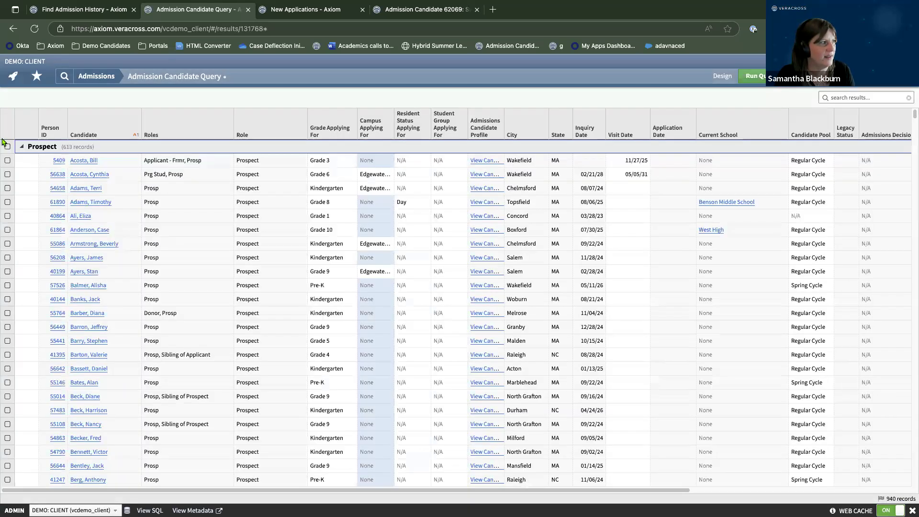
click(21, 148)
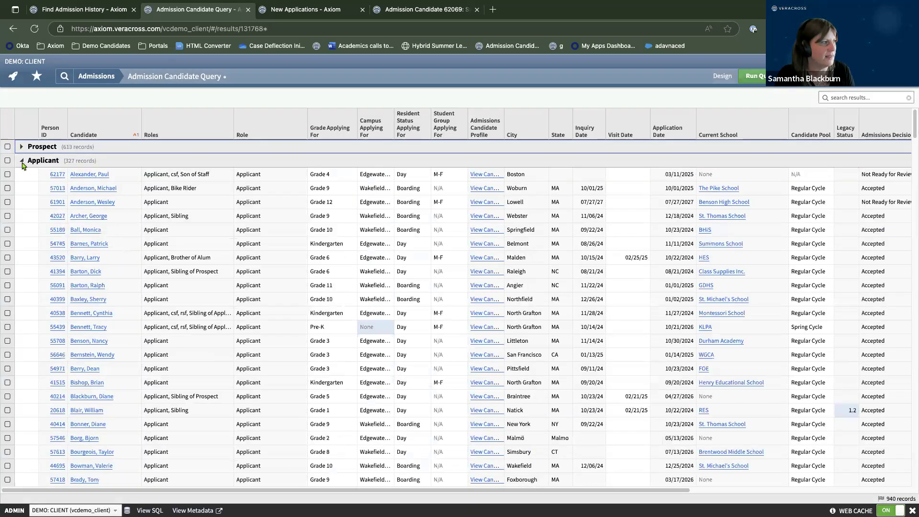
click(719, 84)
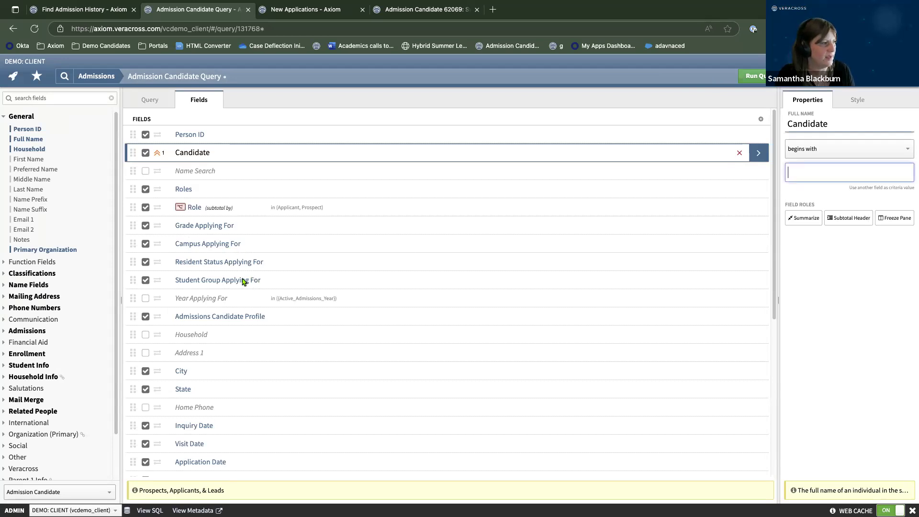
scroll(256, 288, down, 1)
Search the fields for 'outast', then browse the Classifications and Student Info groups.
click(64, 98)
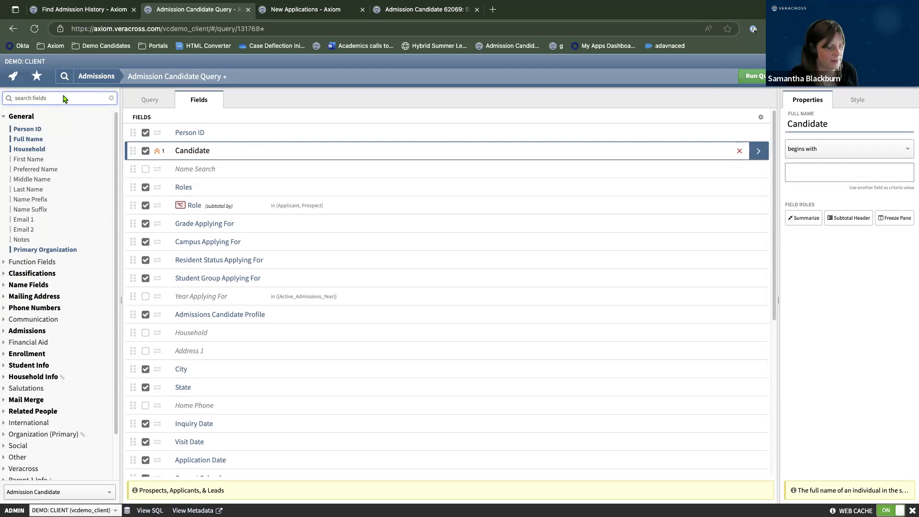
text(outas)
key(BackSpace)
key(BackSpace)
text(st)
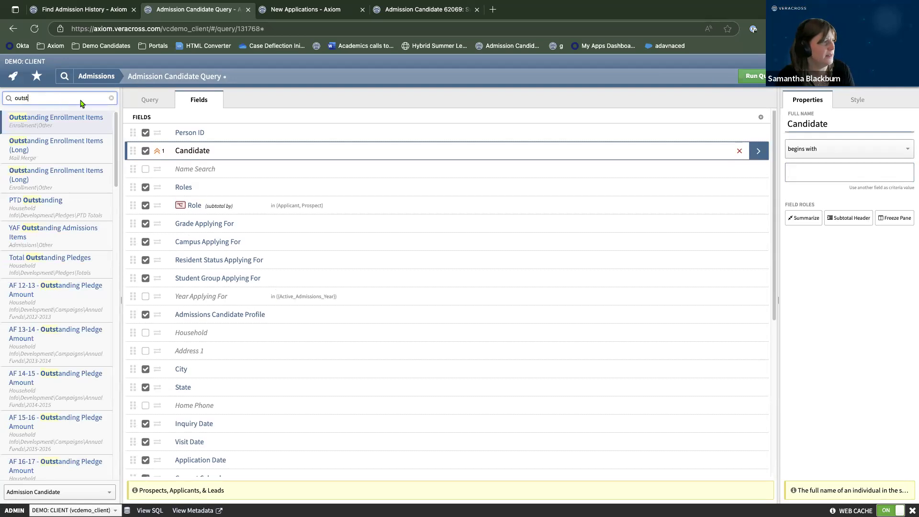
click(111, 98)
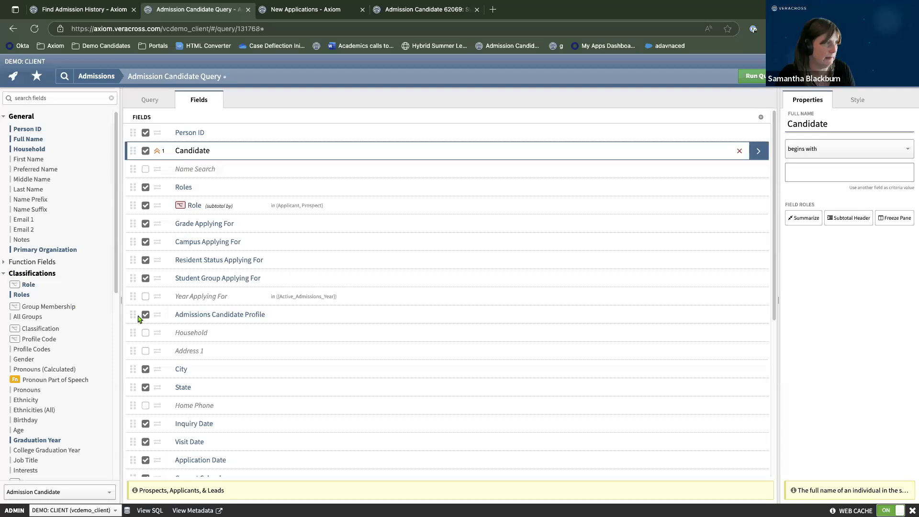
click(4, 273)
scroll(67, 286, down, 1)
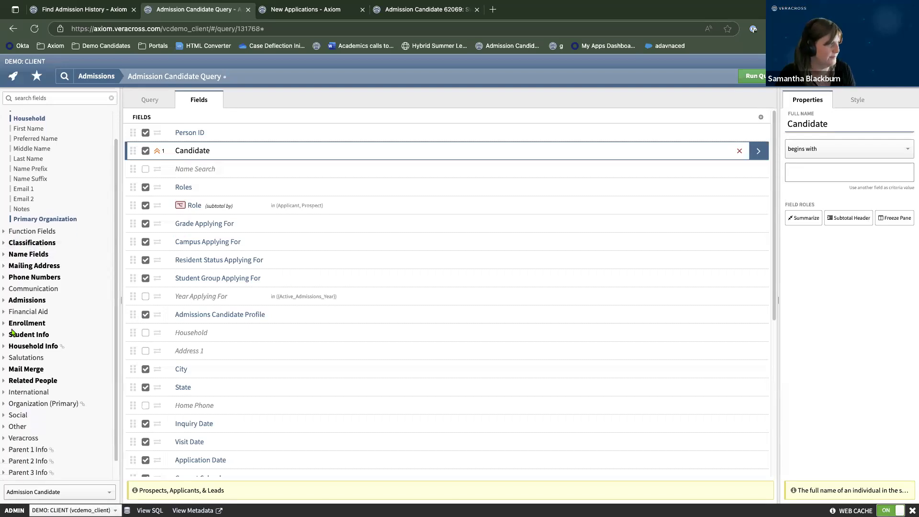
click(3, 335)
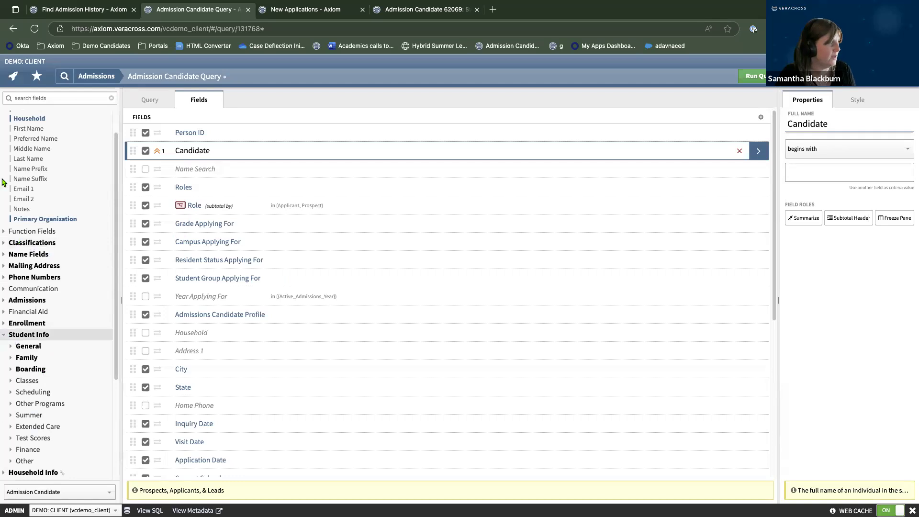
click(3, 335)
scroll(54, 346, down, 1)
scroll(55, 343, up, 2)
Search the fields for 'yaf' and add YAF Outstanding Admissions Items to the query.
click(50, 99)
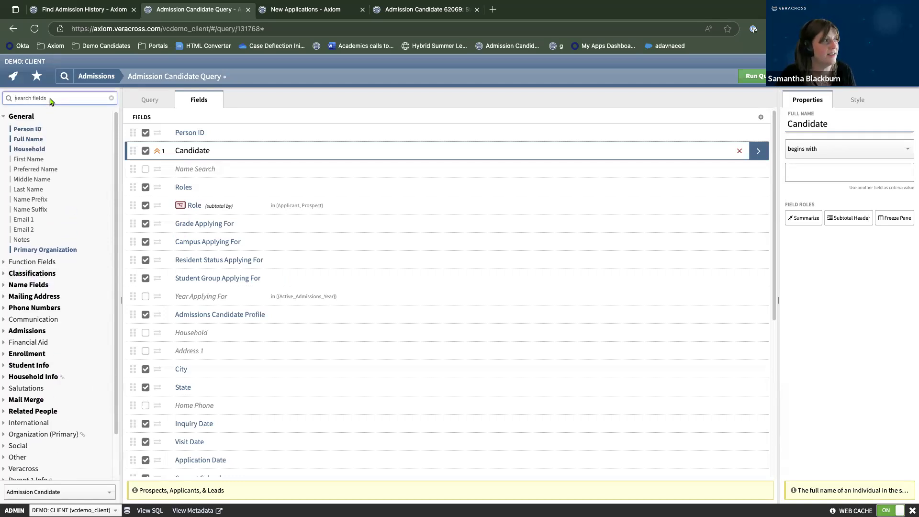
text(outs)
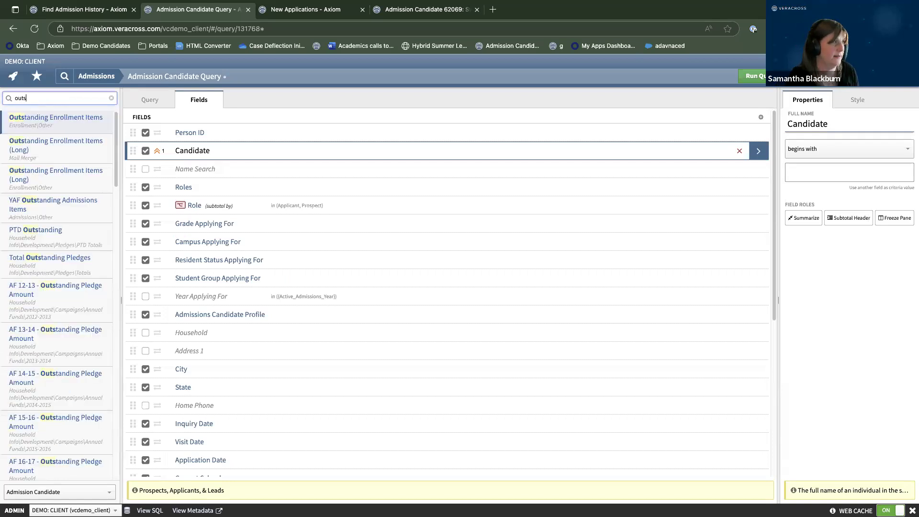
text(tadn)
key(BackSpace)
key(BackSpace)
key(BackSpace)
key(BackSpace)
key(BackSpace)
key(BackSpace)
key(BackSpace)
key(BackSpace)
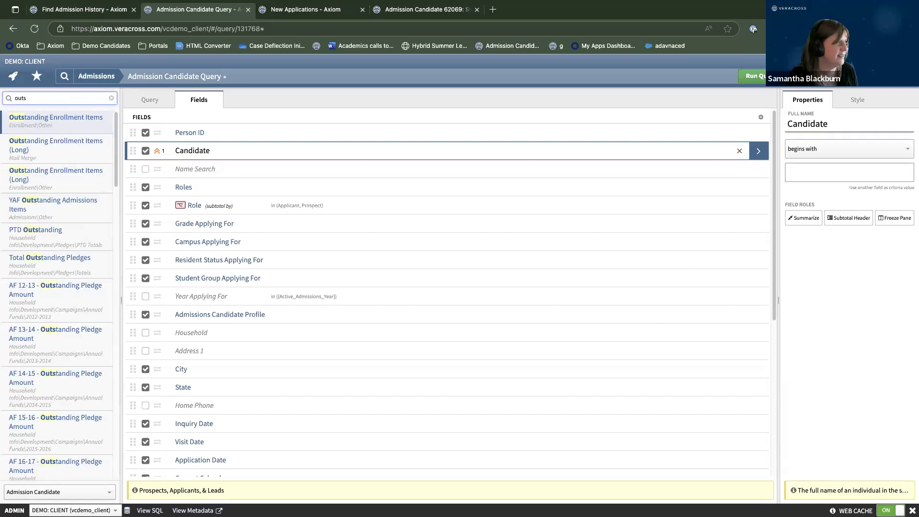
text(yaf)
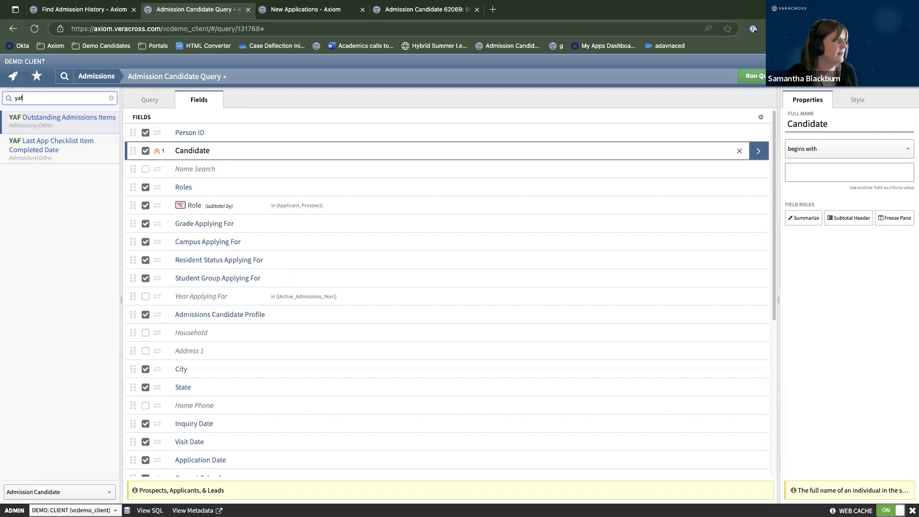
click(30, 124)
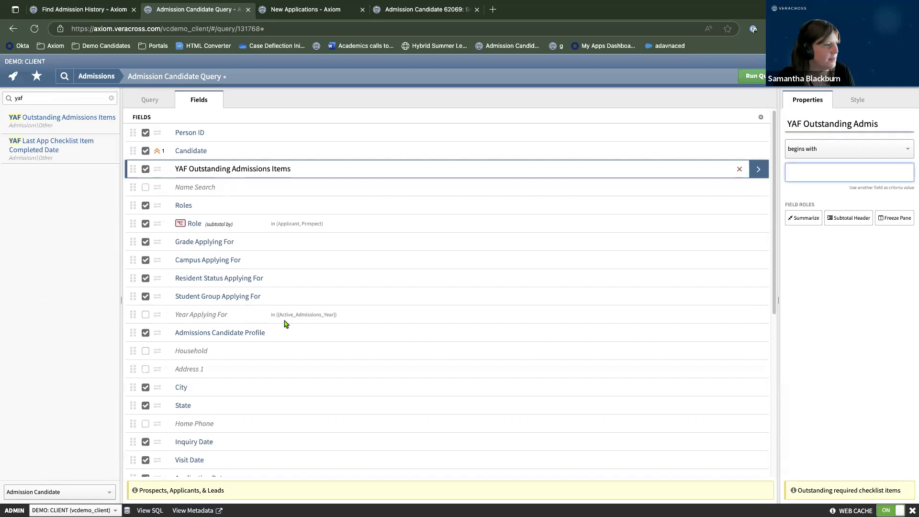
Move Admissions Decision higher and hide Student Group, Resident Status and Campus Applying For.
scroll(284, 323, down, 5)
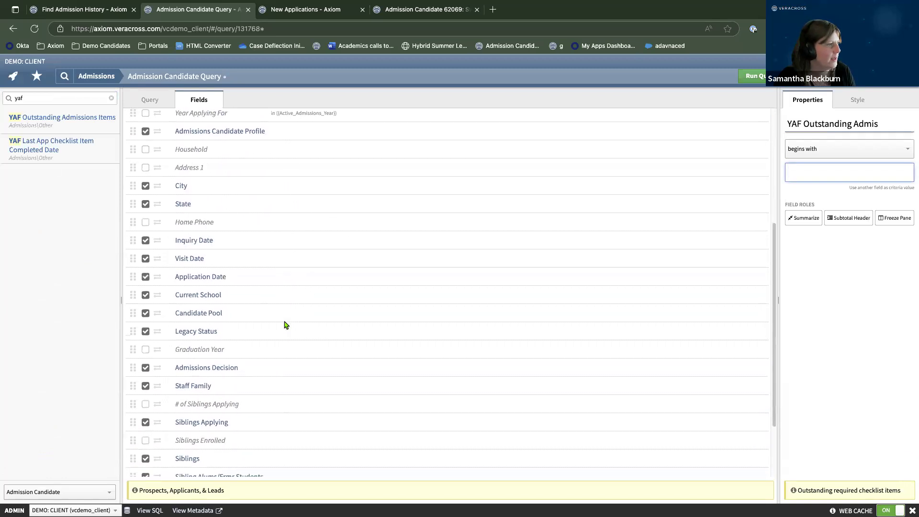
scroll(286, 325, down, 2)
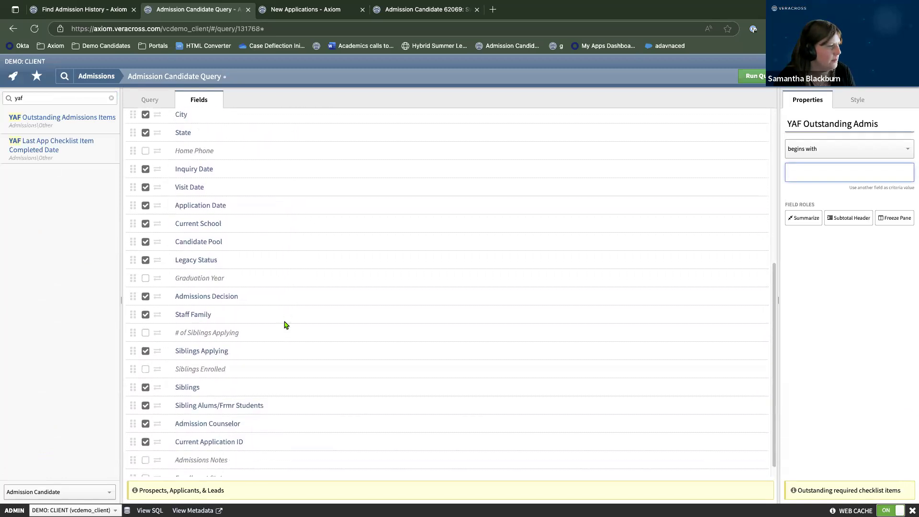
scroll(286, 325, up, 1)
scroll(286, 326, up, 1)
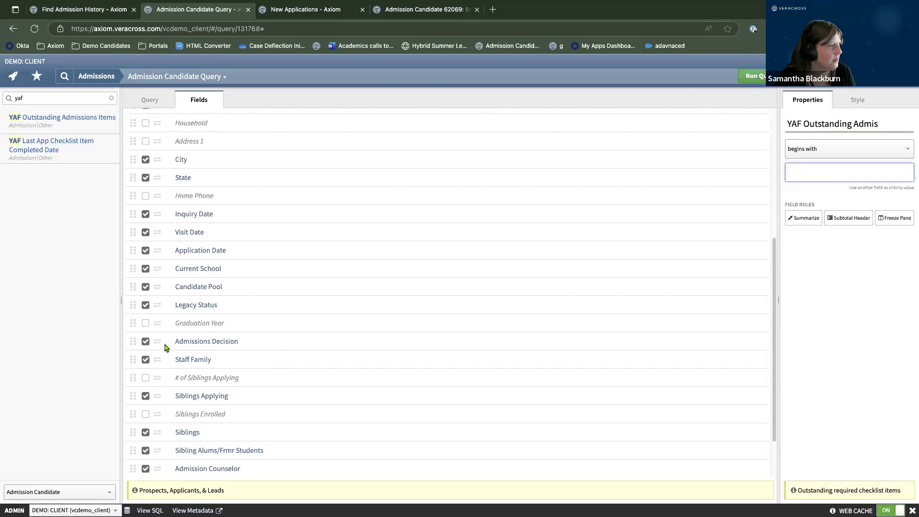
drag(134, 335, 161, 304)
click(146, 297)
click(145, 280)
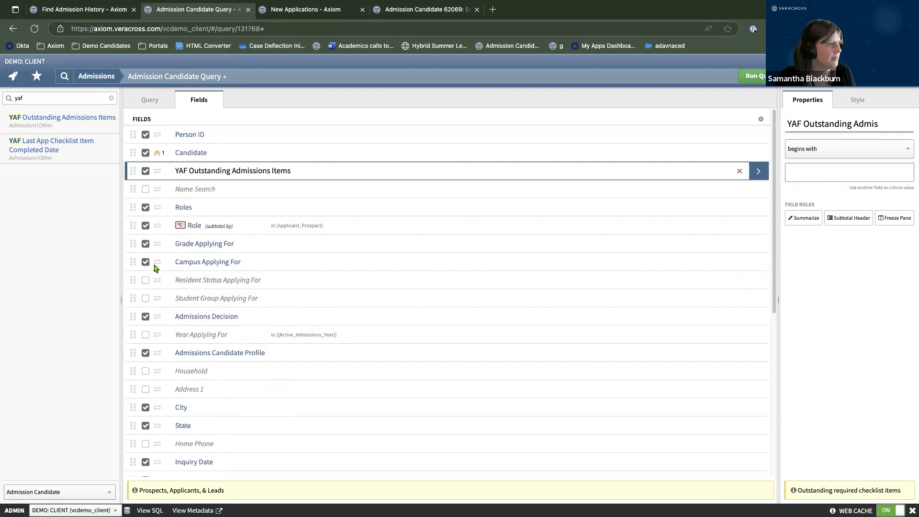
click(145, 262)
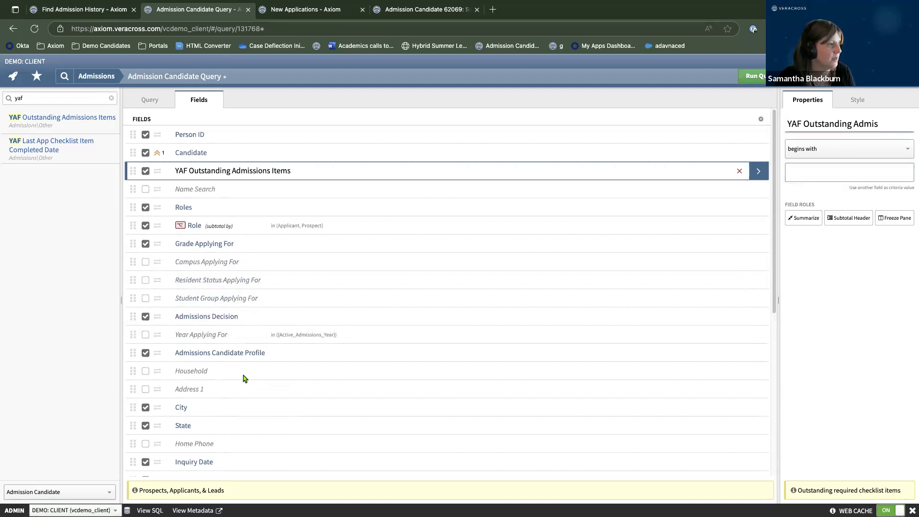
Move Year Applying For directly under Person ID.
scroll(296, 363, down, 3)
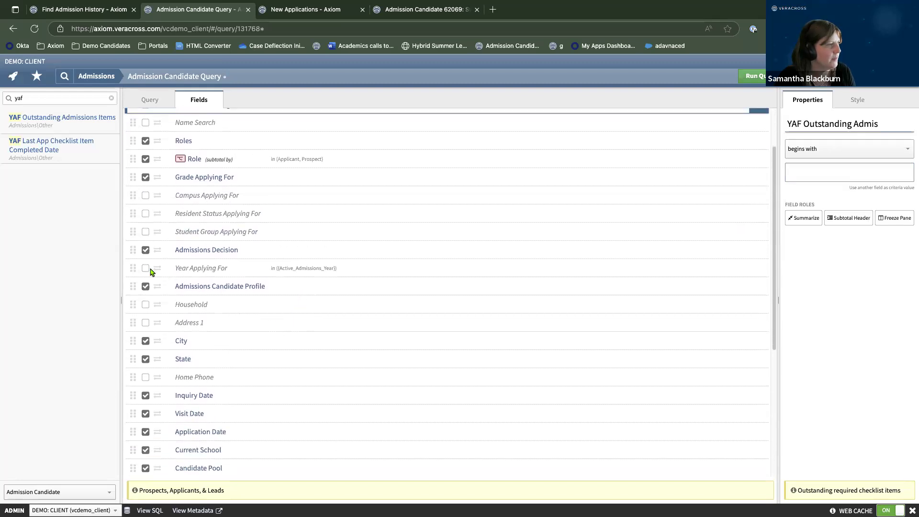
click(142, 271)
drag(135, 269, 163, 154)
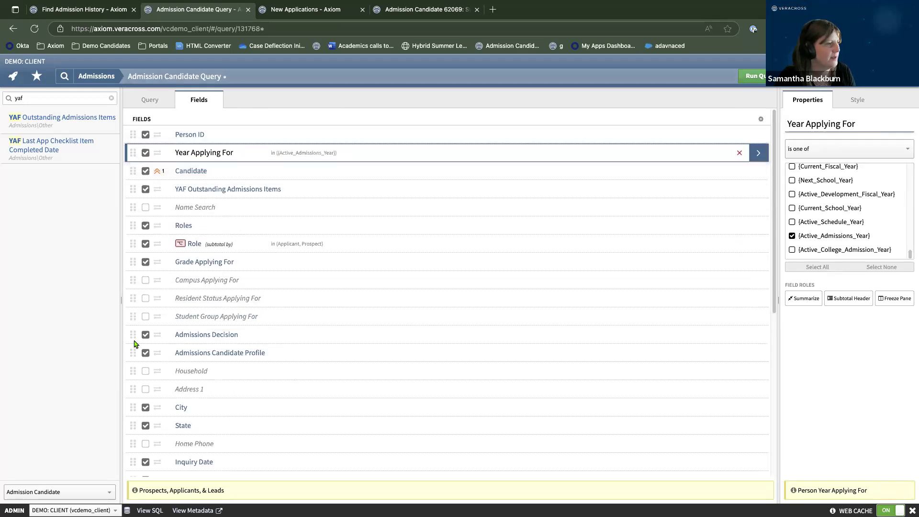
mouse_move(134, 340)
mouse_down()
mouse_move(131, 361)
mouse_move(133, 335)
mouse_up()
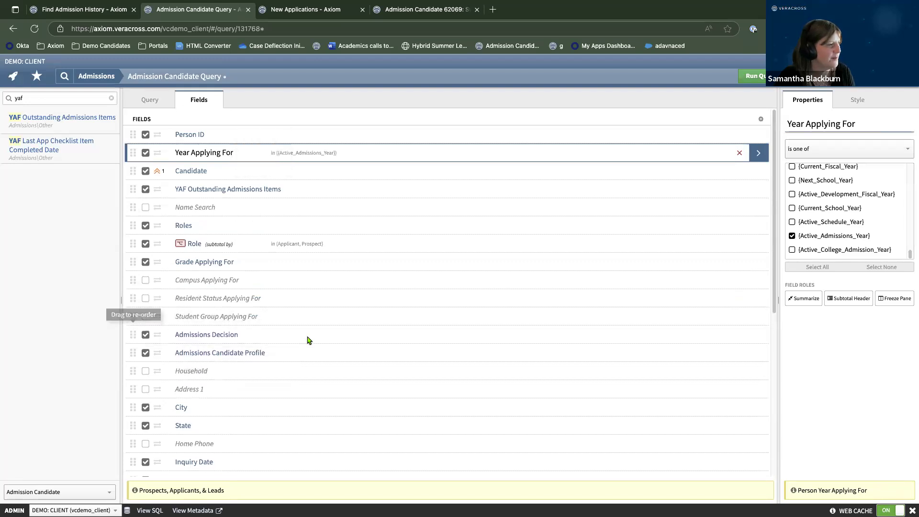
Hide the City and State fields and clear the field search.
scroll(288, 315, down, 5)
click(145, 250)
click(145, 268)
scroll(313, 352, down, 3)
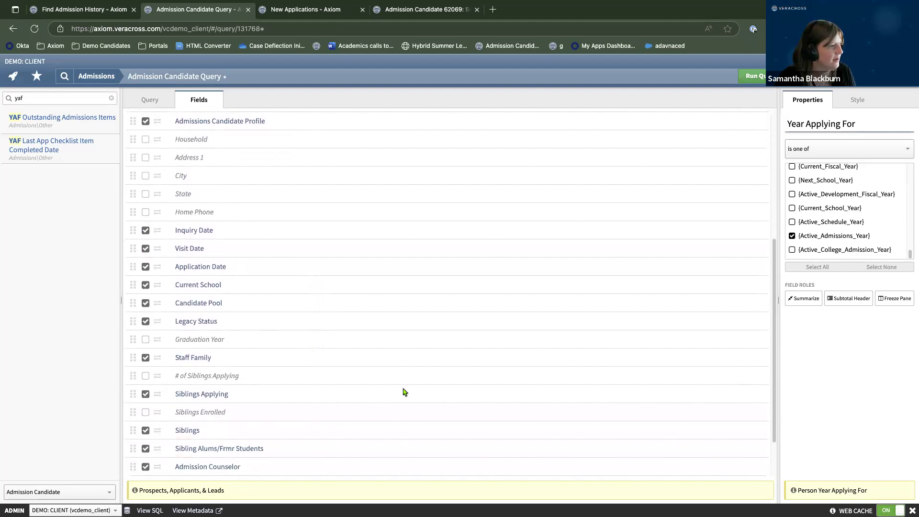
scroll(392, 388, down, 3)
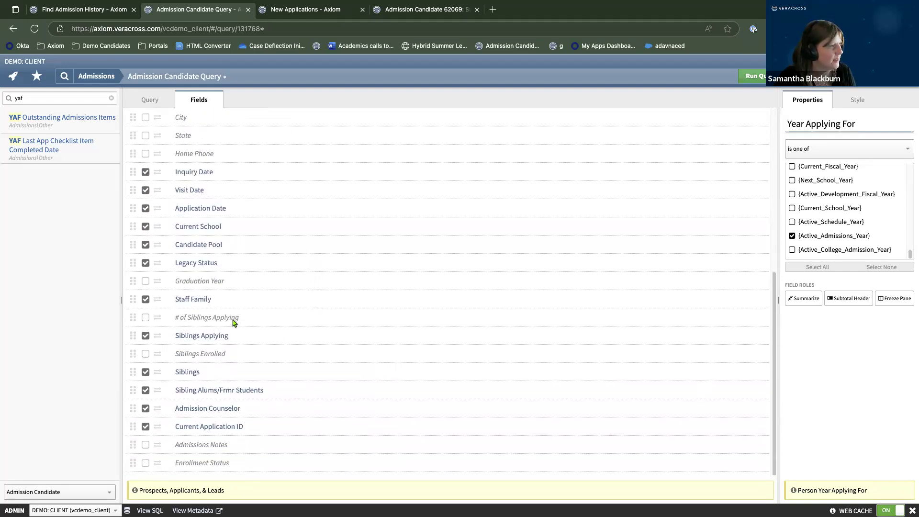
scroll(235, 323, up, 12)
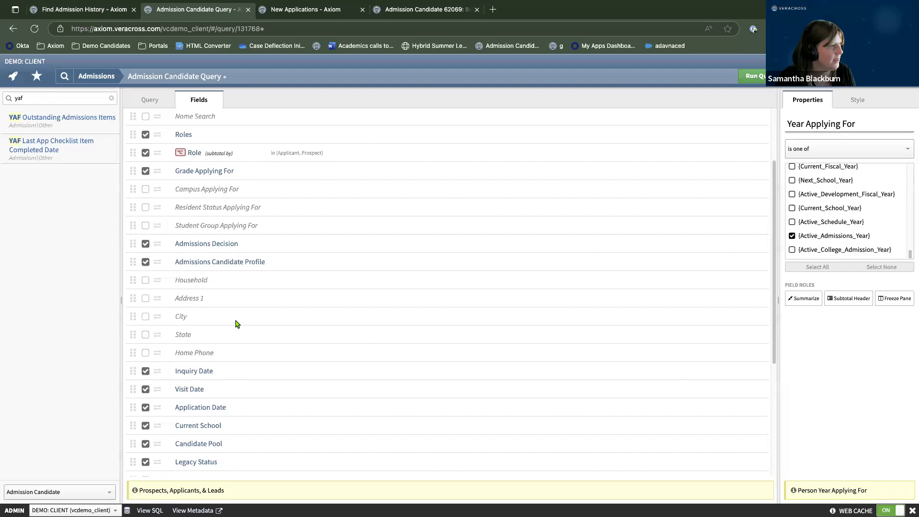
click(110, 99)
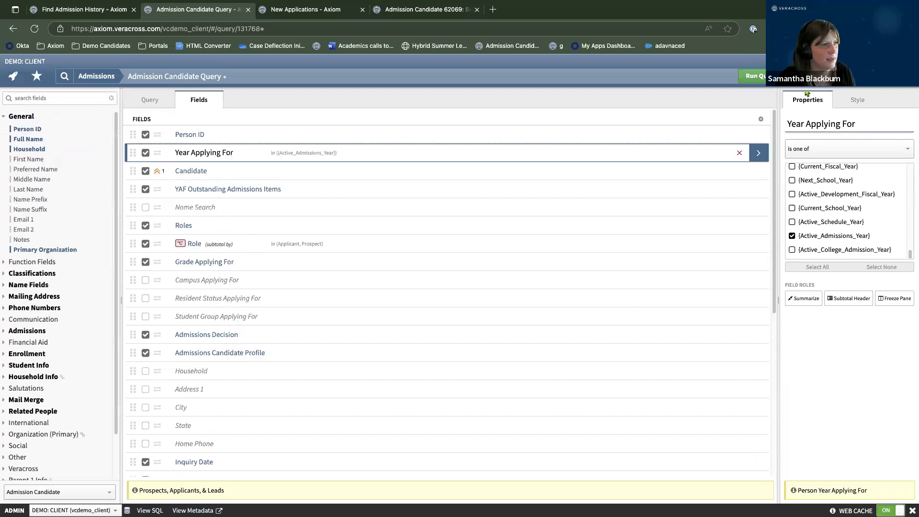
click(753, 76)
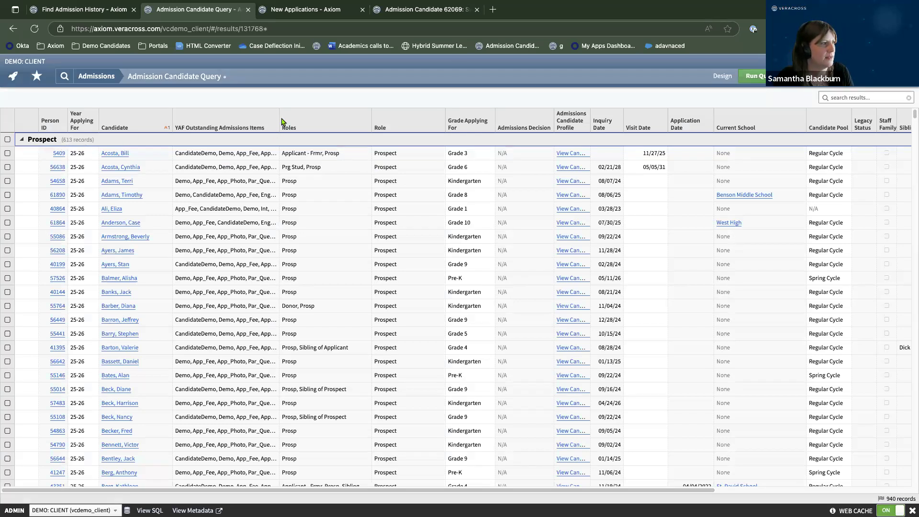
drag(279, 121, 357, 124)
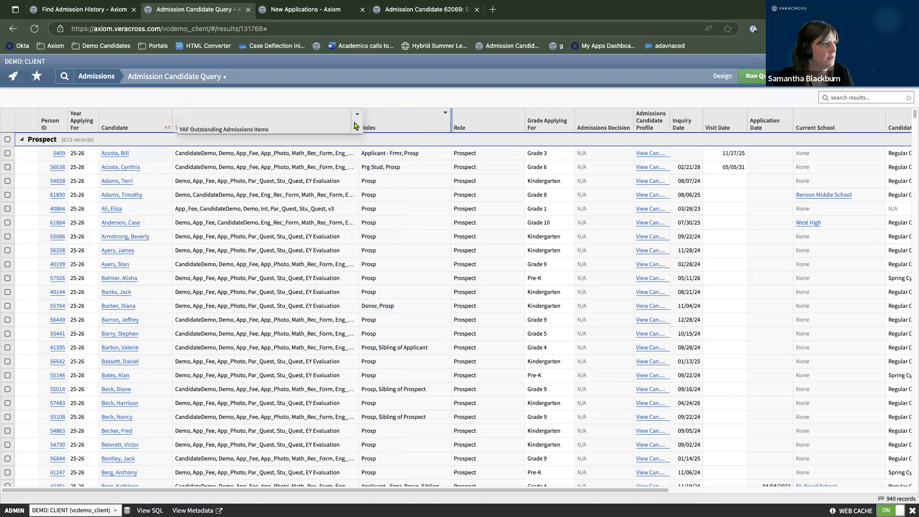
drag(357, 123, 431, 125)
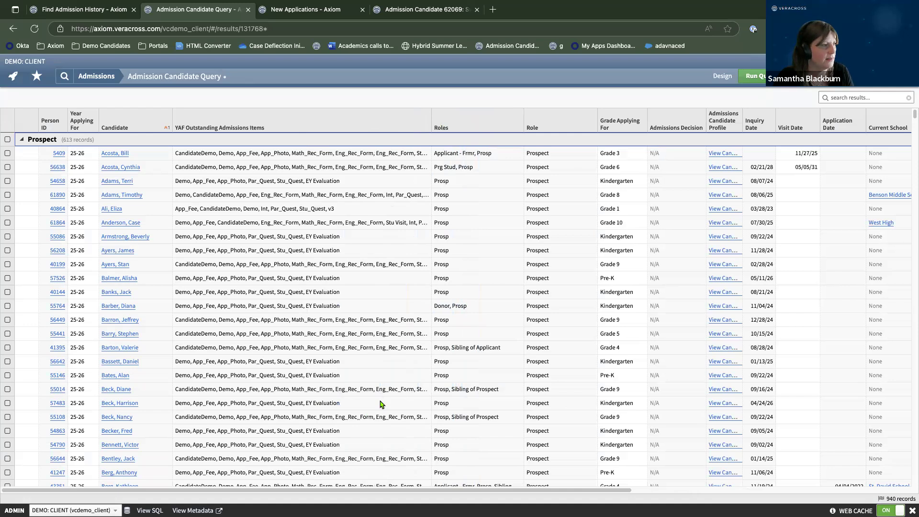
scroll(381, 404, down, 5)
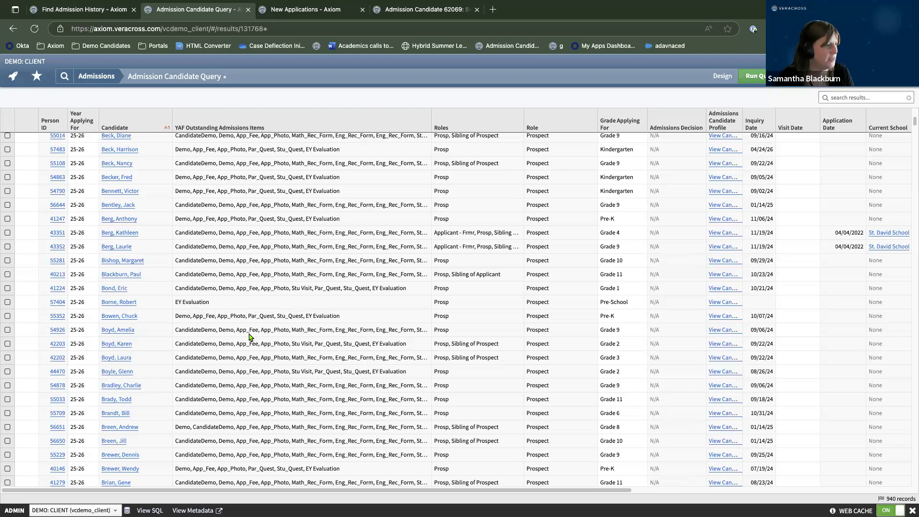
scroll(193, 300, down, 10)
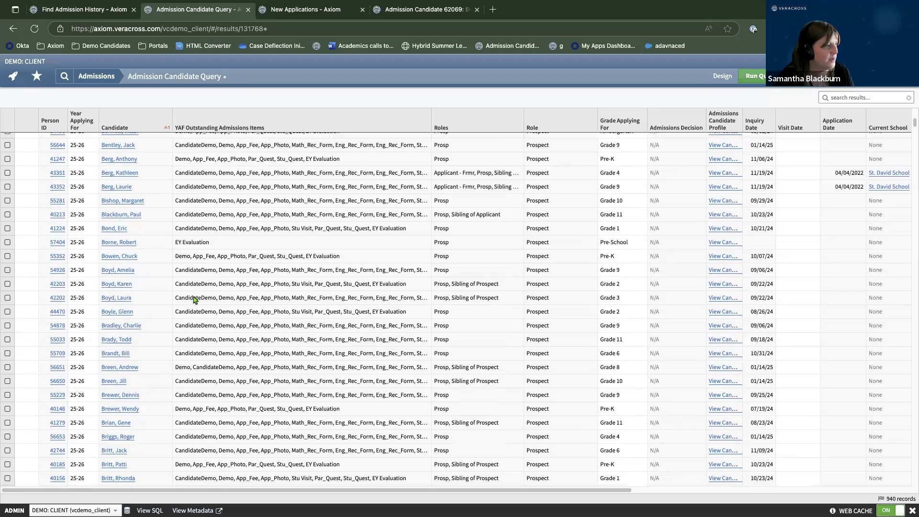
scroll(193, 300, down, 6)
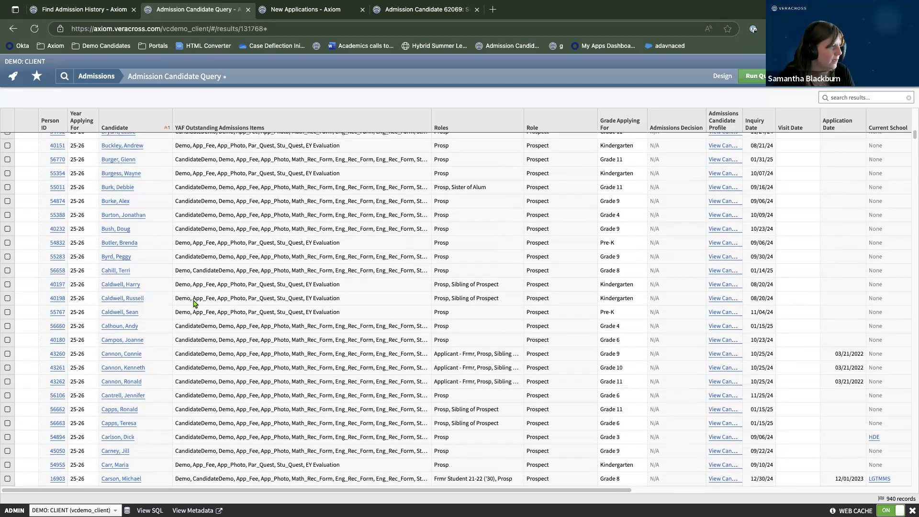
scroll(193, 302, up, 6)
scroll(182, 292, up, 15)
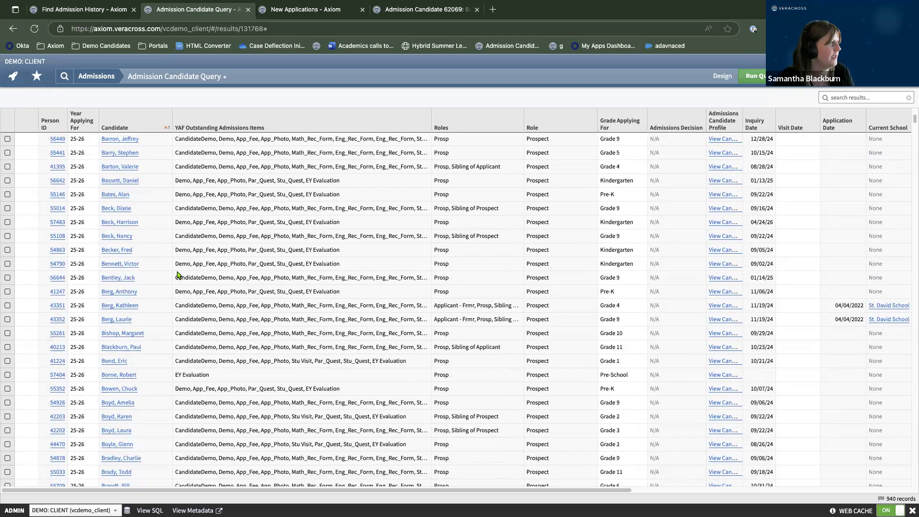
click(22, 140)
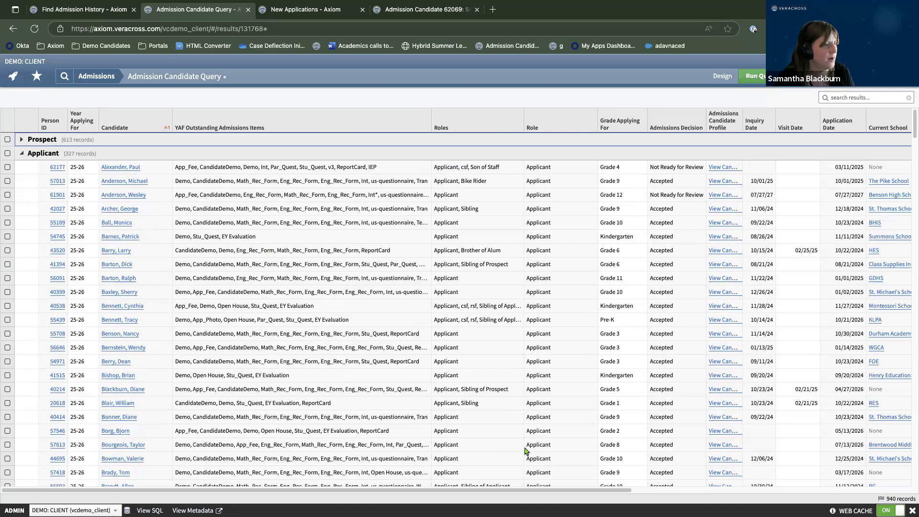
drag(521, 491, 590, 491)
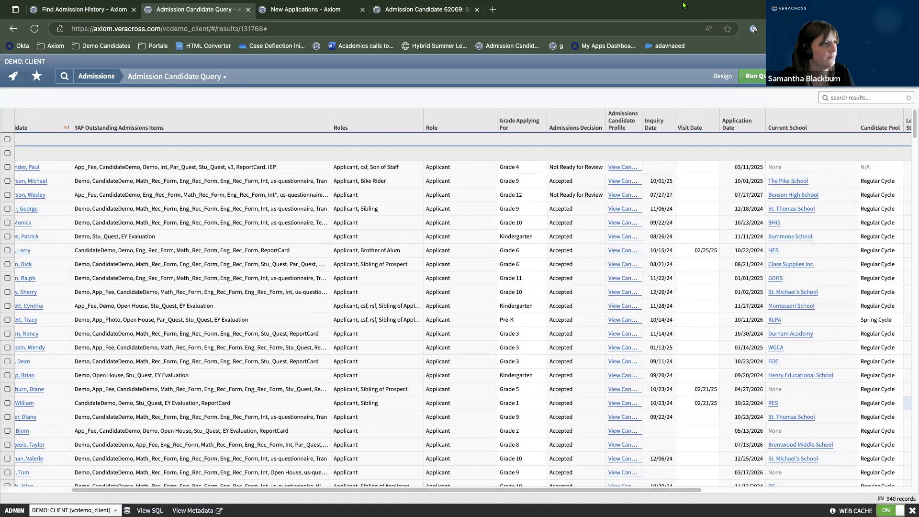
click(723, 79)
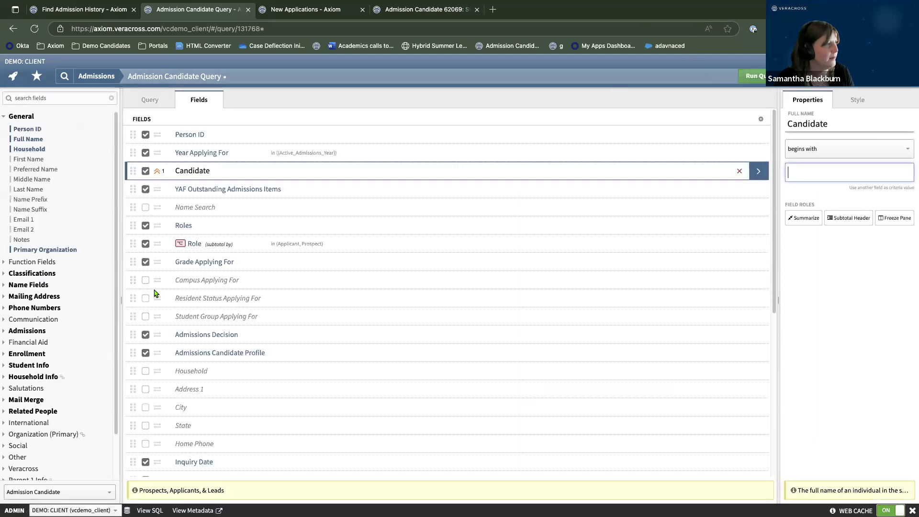
Add a Role subtotal header, drop the Roles column, and rerun the query.
click(754, 76)
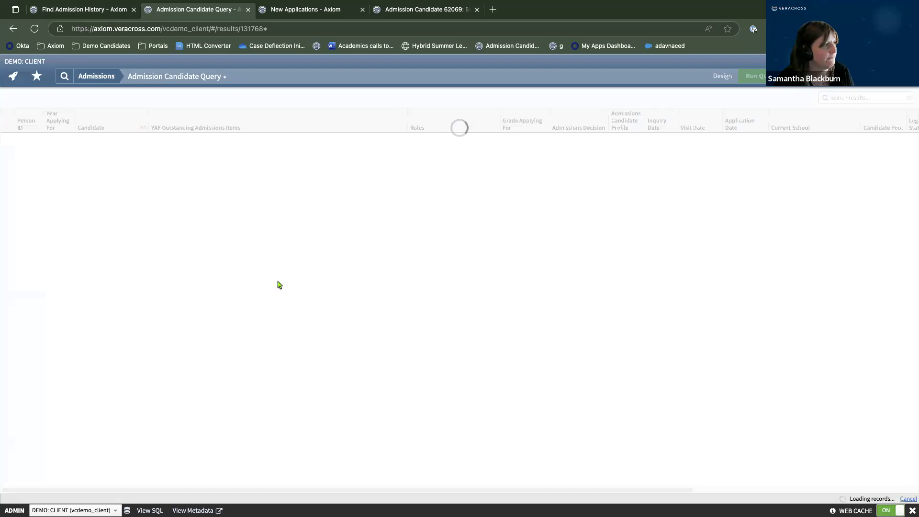
click(723, 76)
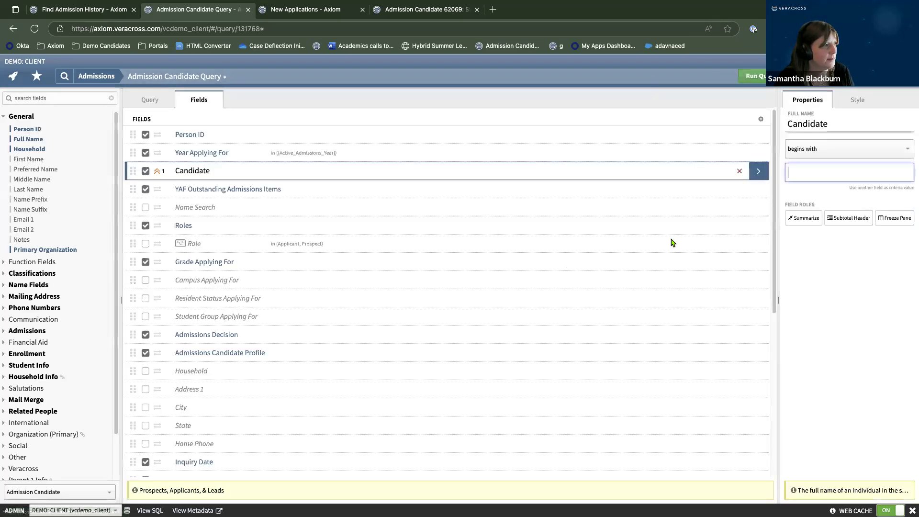
click(758, 245)
click(836, 301)
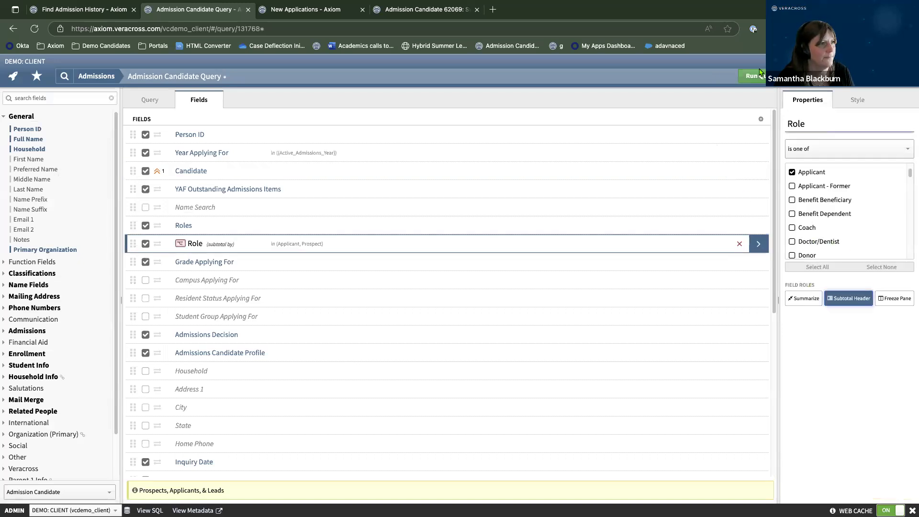
click(145, 226)
click(746, 78)
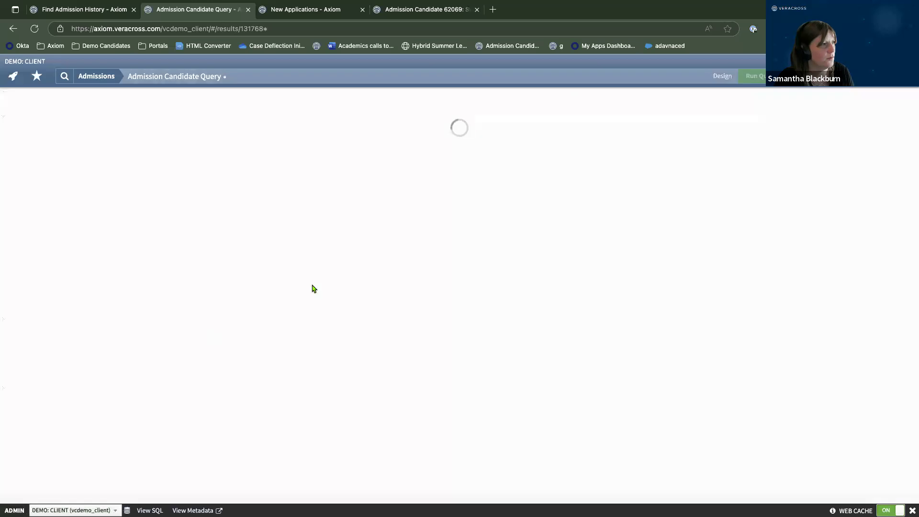
scroll(461, 121, right, 3)
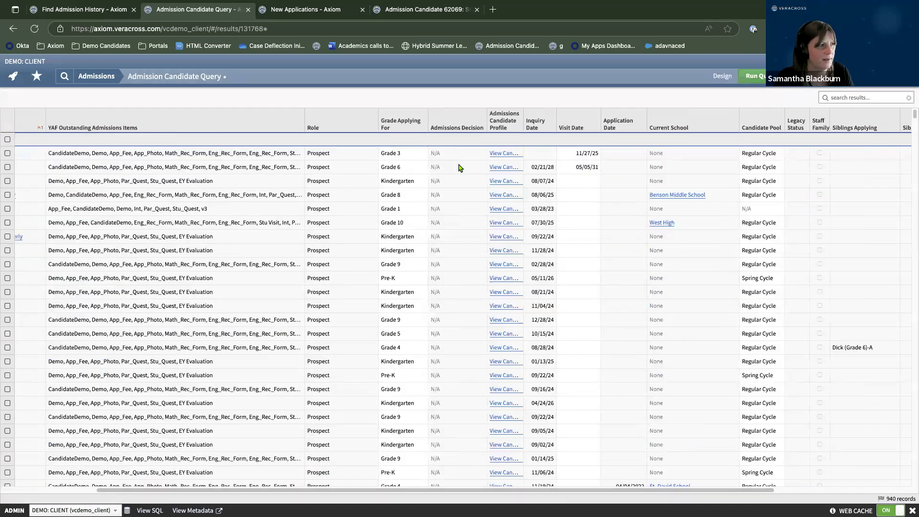
Collapse the Prospect group so the Applicant candidates are listed.
scroll(324, 484, left, 1)
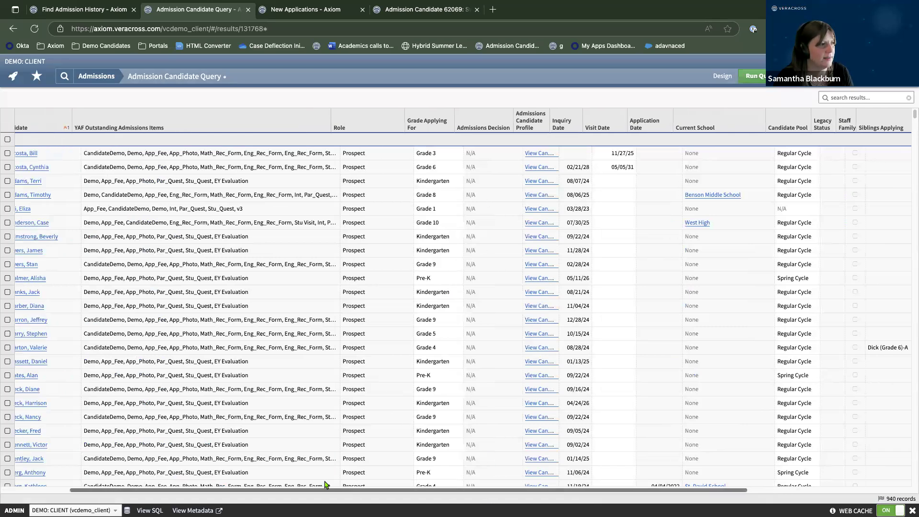
scroll(325, 484, left, 3)
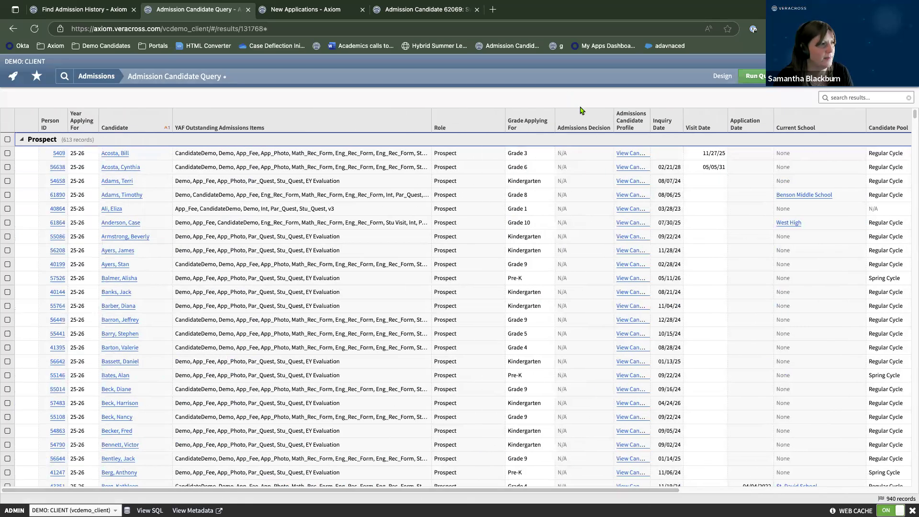
click(21, 140)
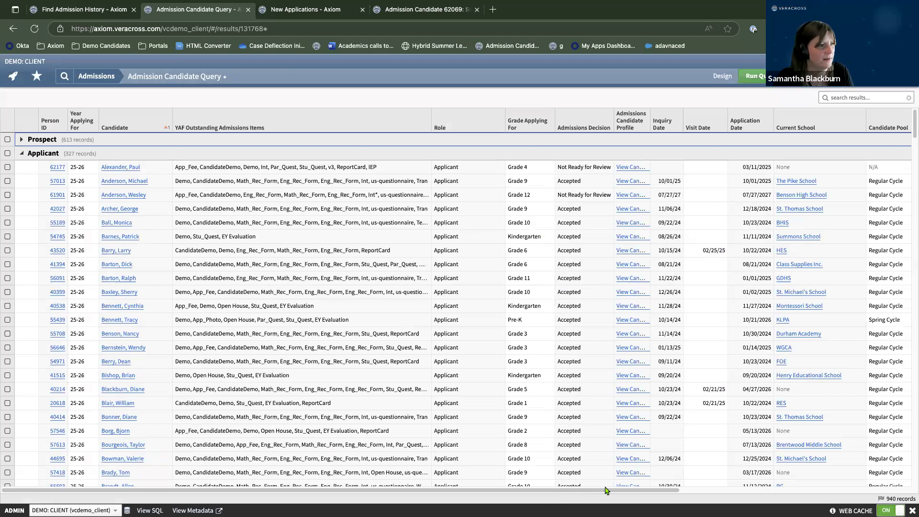
scroll(606, 490, right, 3)
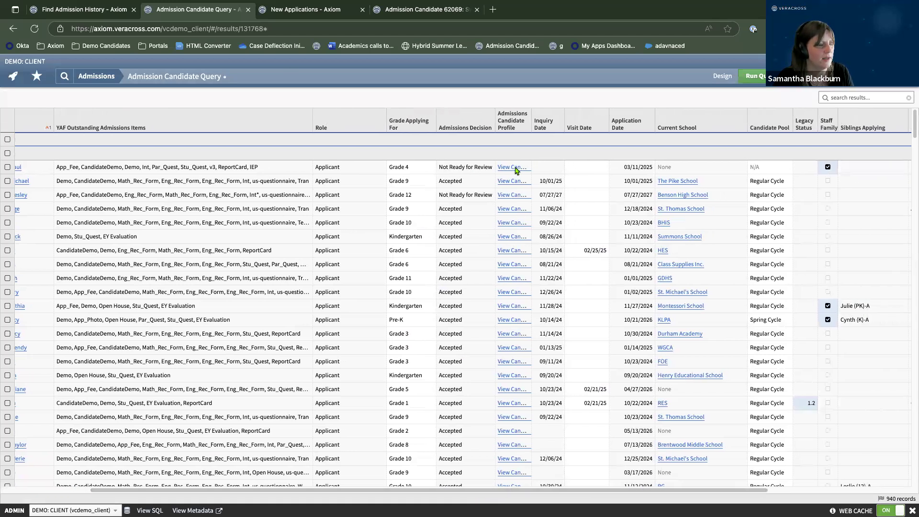
Check the first applicant's candidate profile, close it, and return to the query design.
click(511, 167)
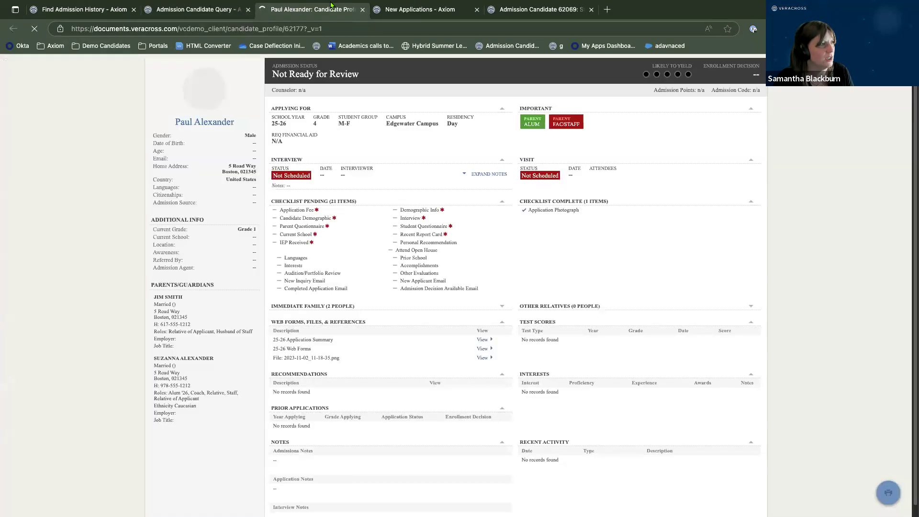
click(363, 10)
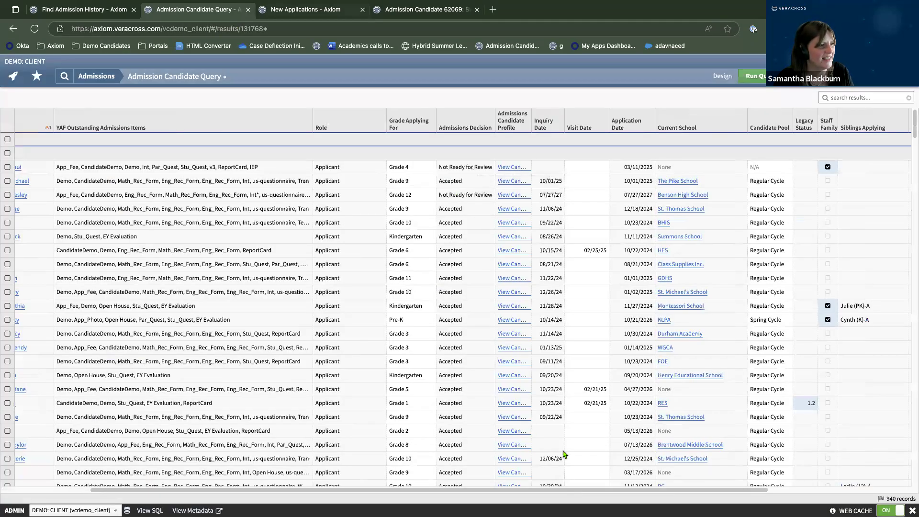
scroll(628, 493, right, 5)
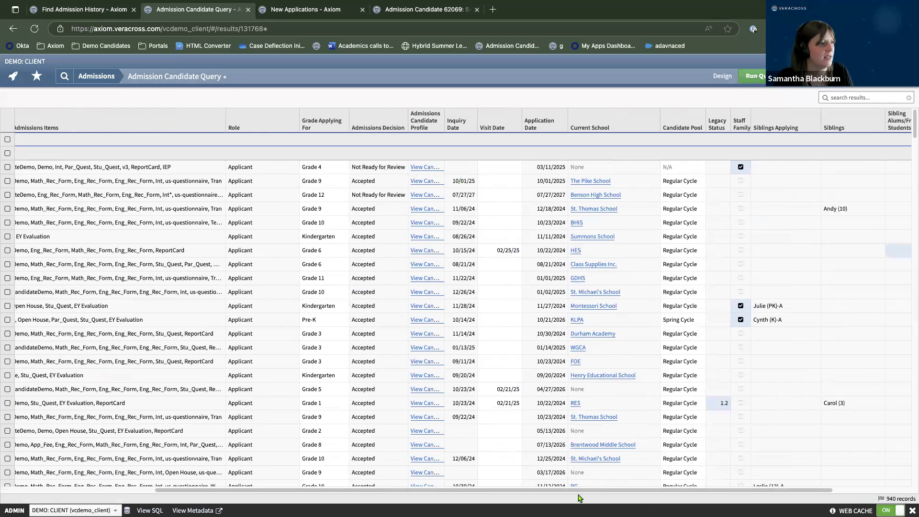
scroll(582, 493, right, 6)
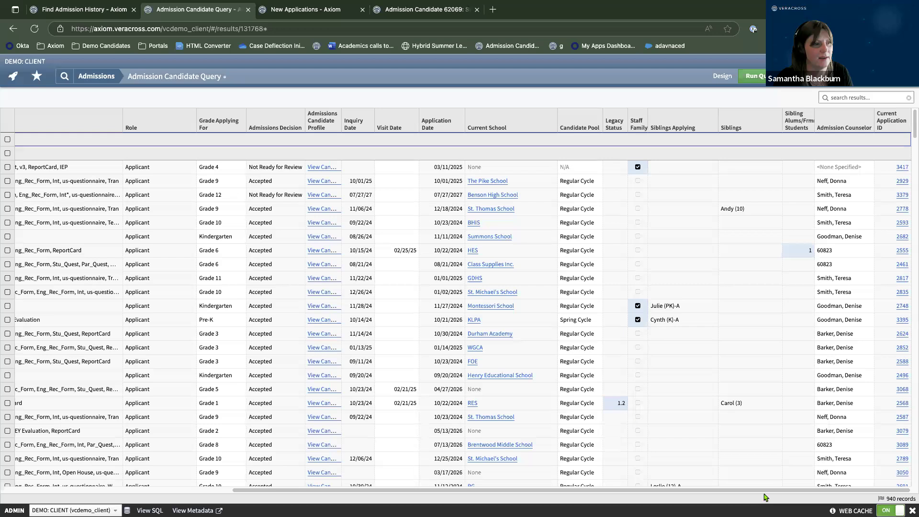
scroll(796, 496, left, 15)
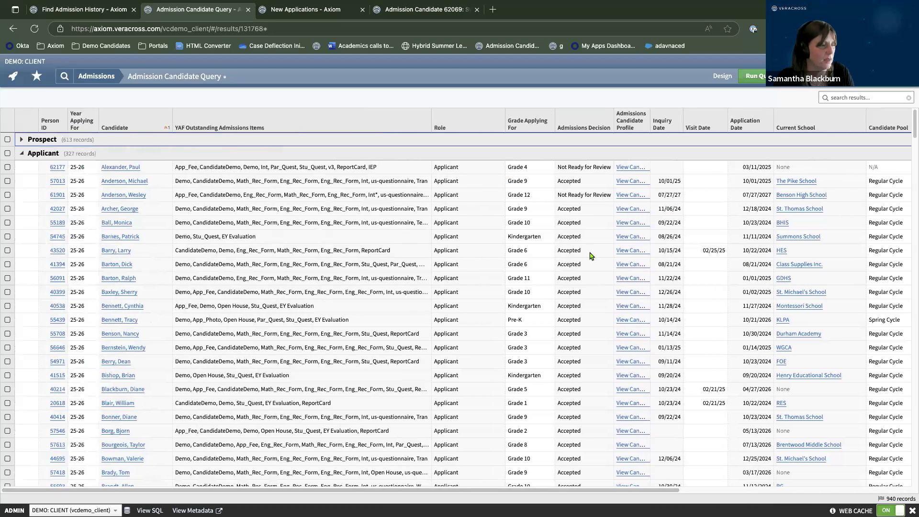
click(722, 77)
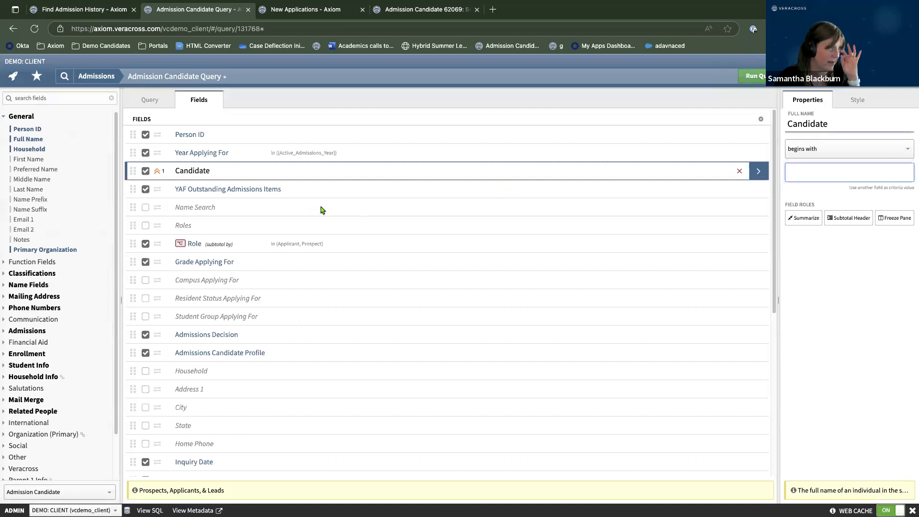
Add an Admissions Decision subtotal within Role, rerun, and collapse Prospect to show Applicant subgroups.
click(765, 354)
click(765, 337)
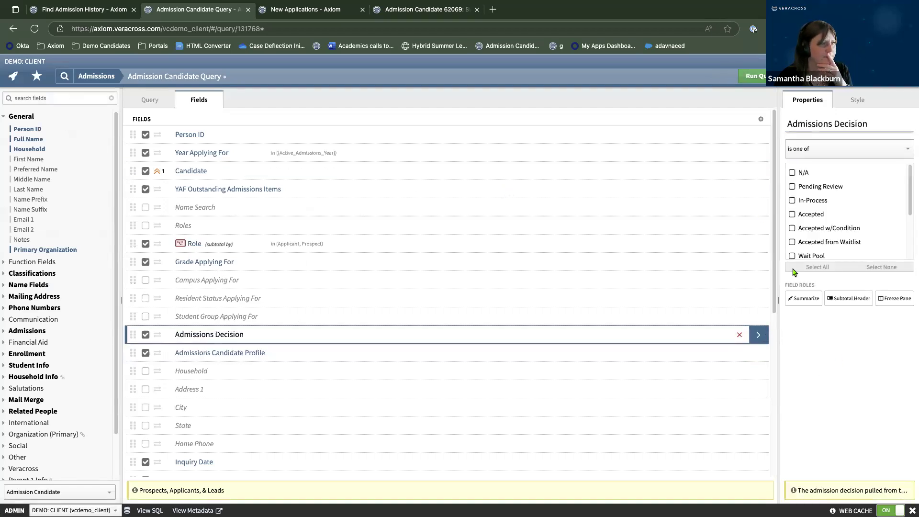
click(856, 301)
click(754, 77)
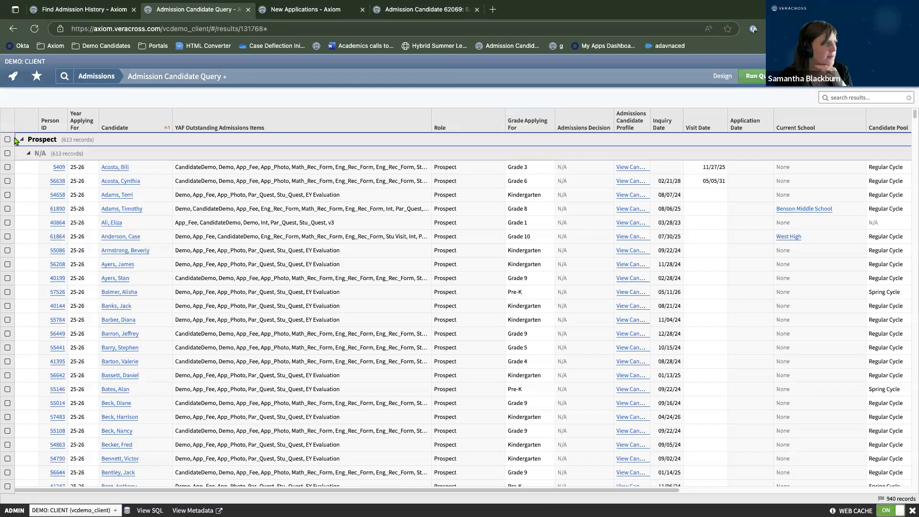
click(21, 139)
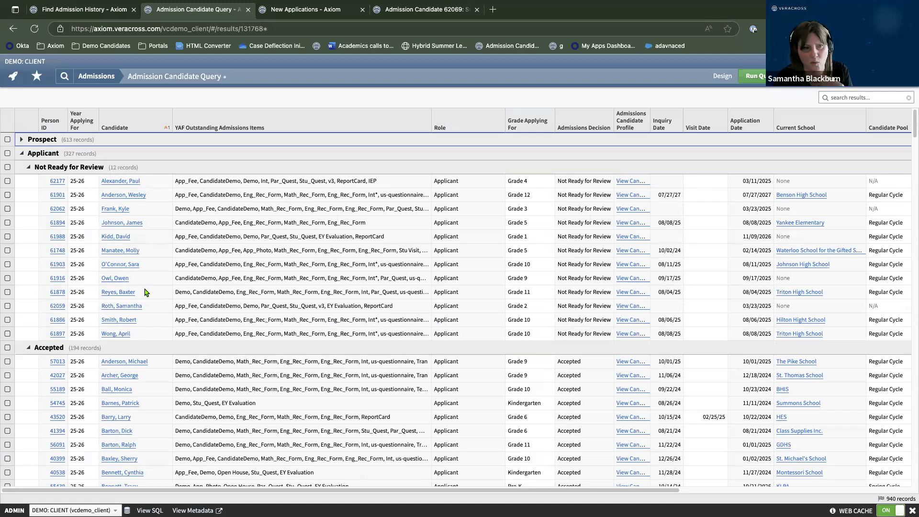
Review the 940 subtotalled candidate results and expand the Run Query options.
scroll(146, 293, down, 3)
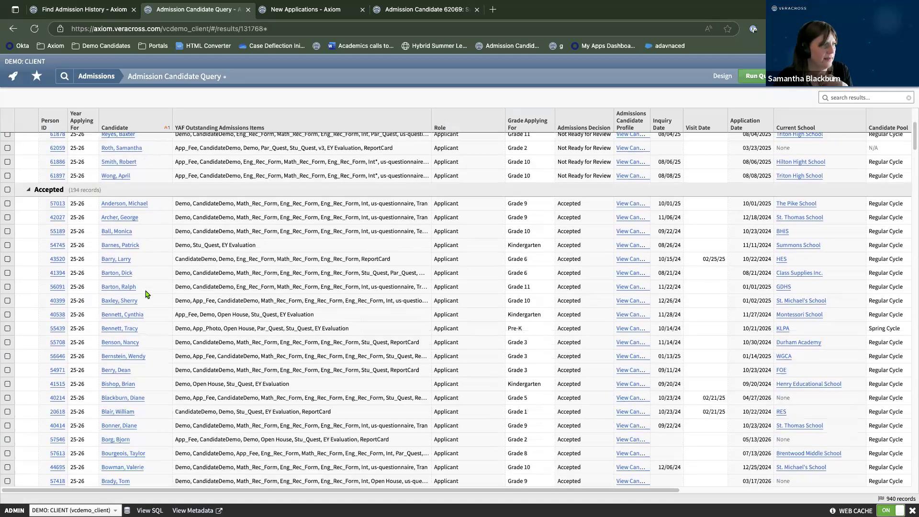
scroll(146, 293, up, 4)
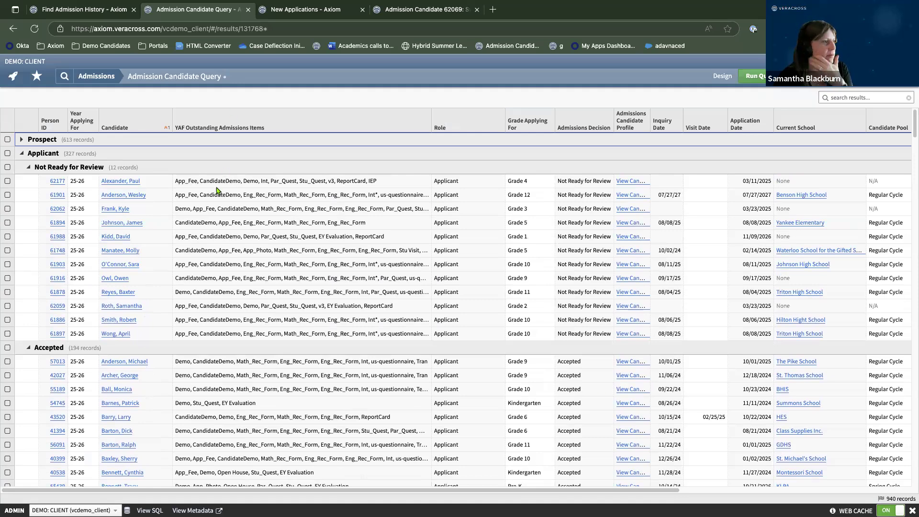
scroll(297, 298, down, 9)
scroll(298, 298, down, 20)
scroll(308, 299, up, 20)
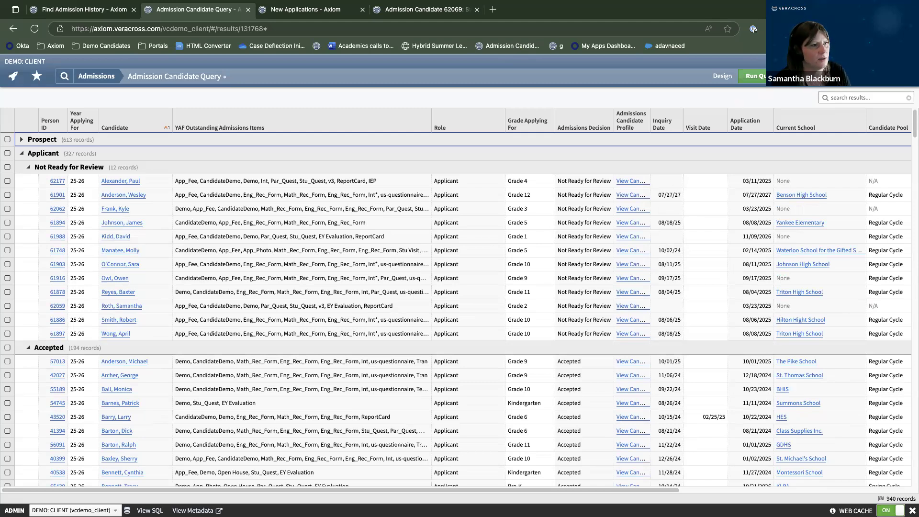
click(723, 76)
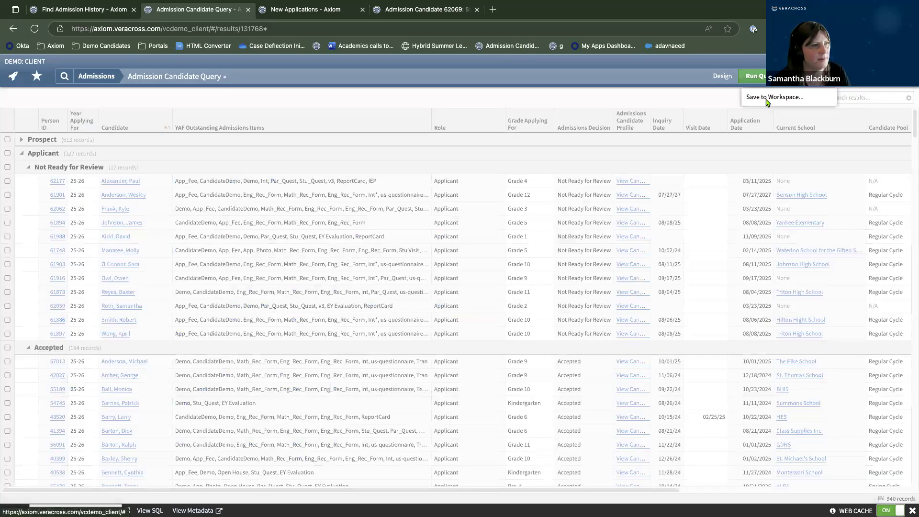
Save the query to a workspace, choosing the shared Admissions workspace as destination.
click(767, 99)
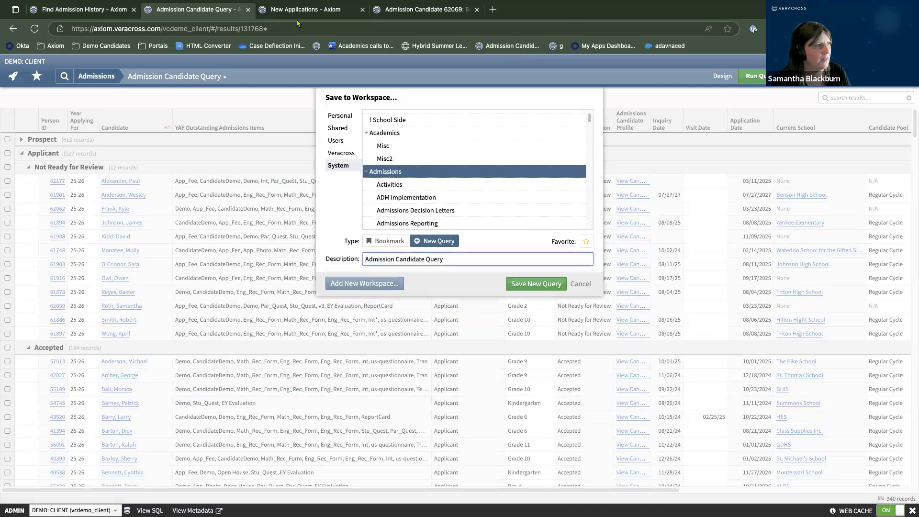
click(343, 131)
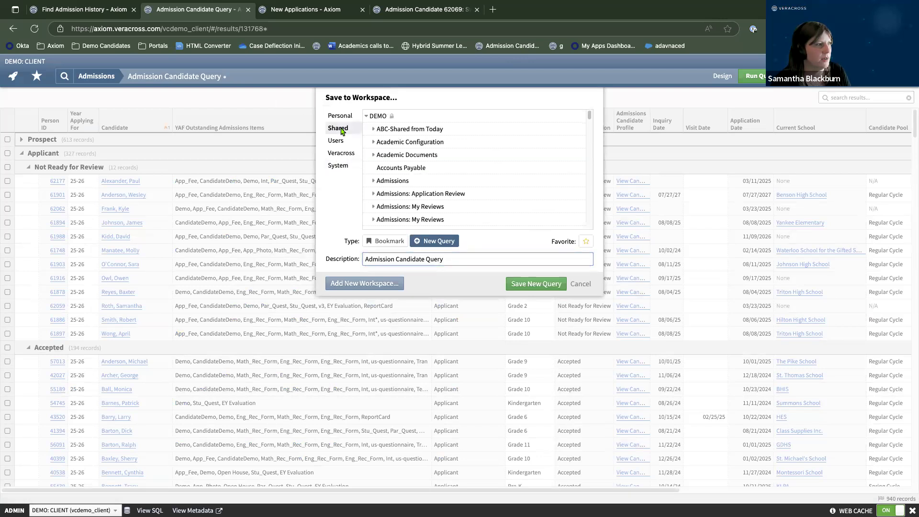
click(374, 182)
scroll(472, 199, down, 1)
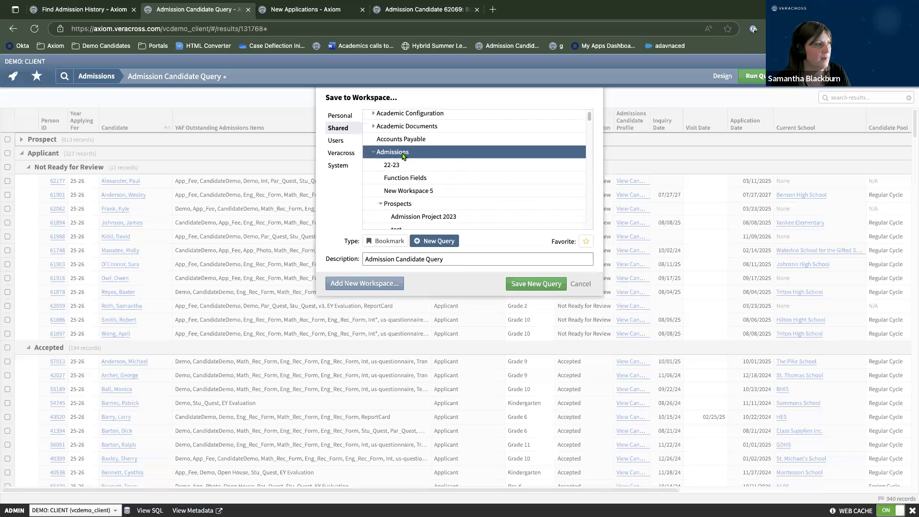
scroll(440, 197, down, 1)
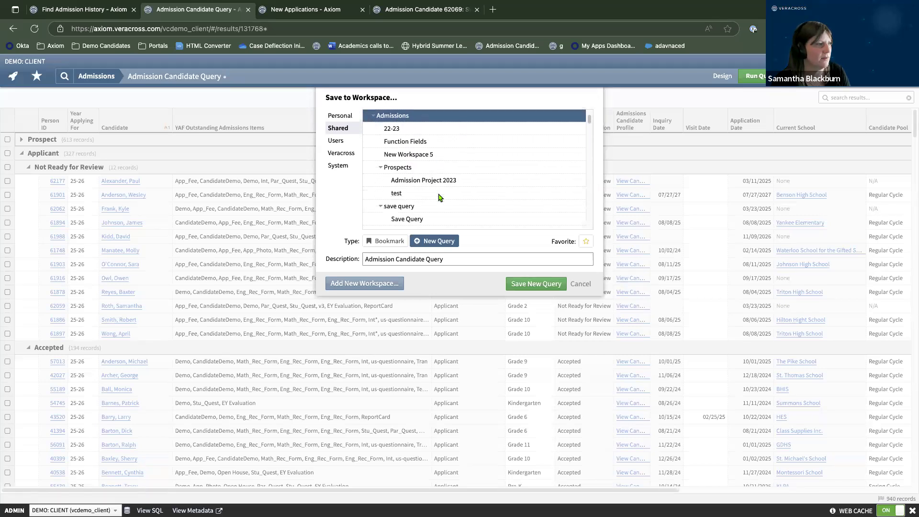
scroll(440, 197, up, 2)
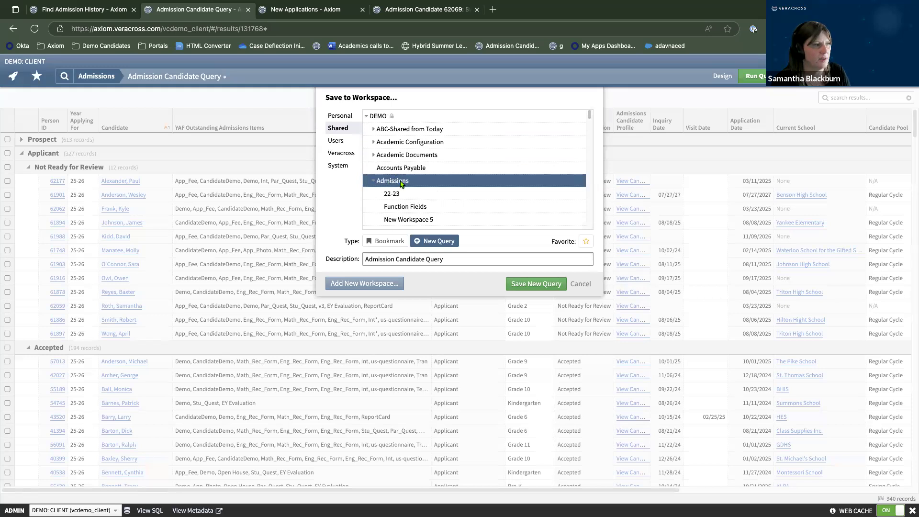
Replace the description with 'Active Admission Year Candidates' and save it as a new query.
click(473, 258)
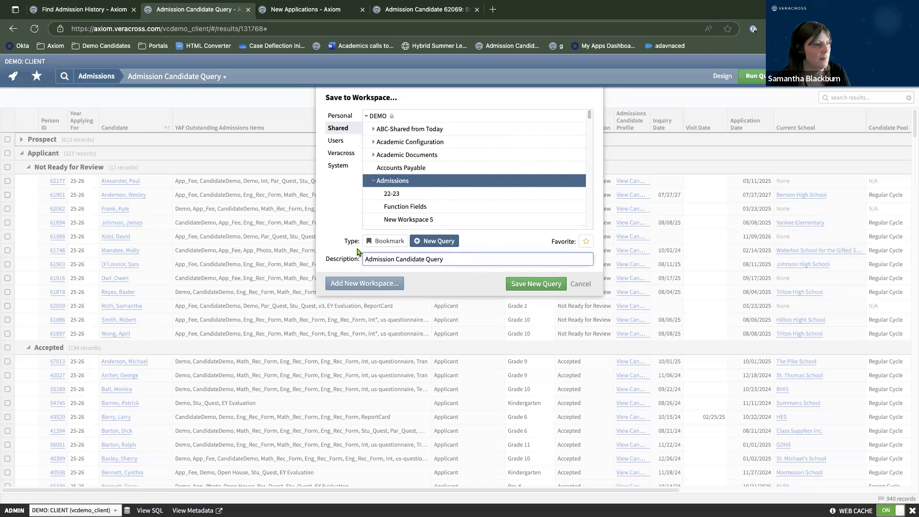
drag(456, 261, 365, 259)
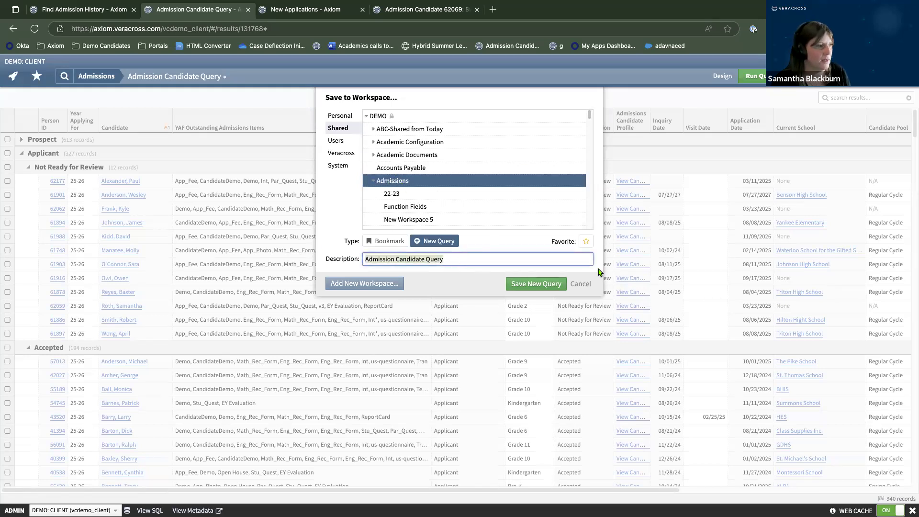
text(Acgtive A)
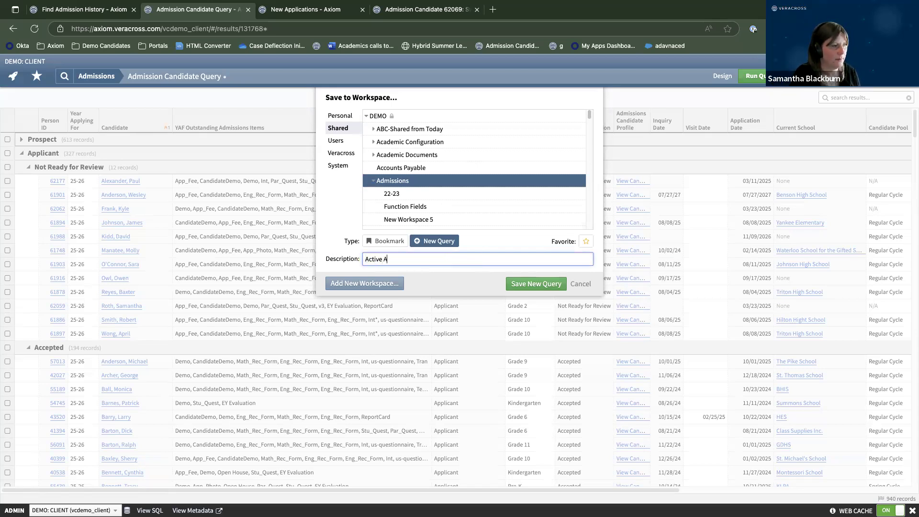
text(Yea)
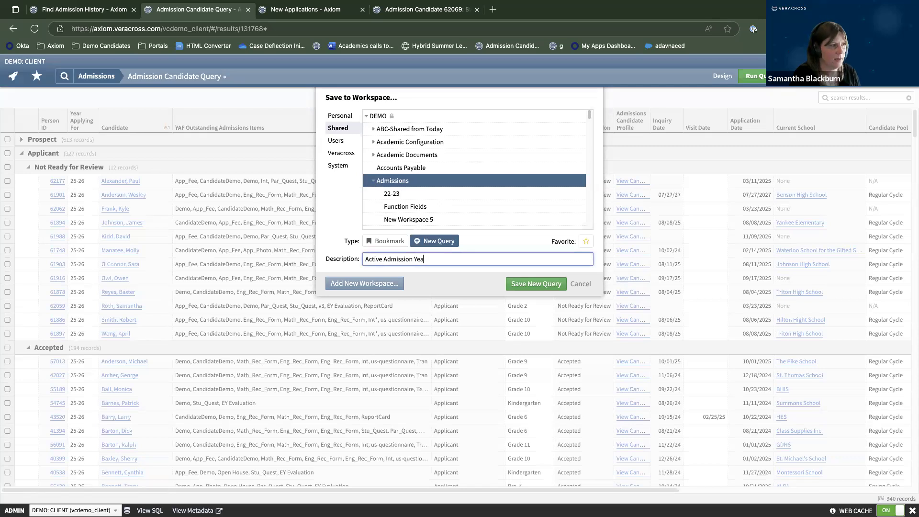
text(r Candidates)
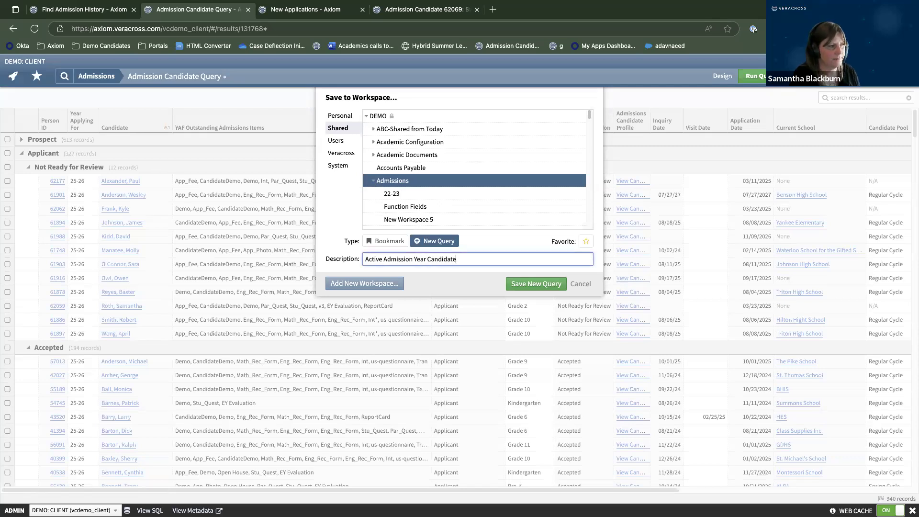
click(548, 287)
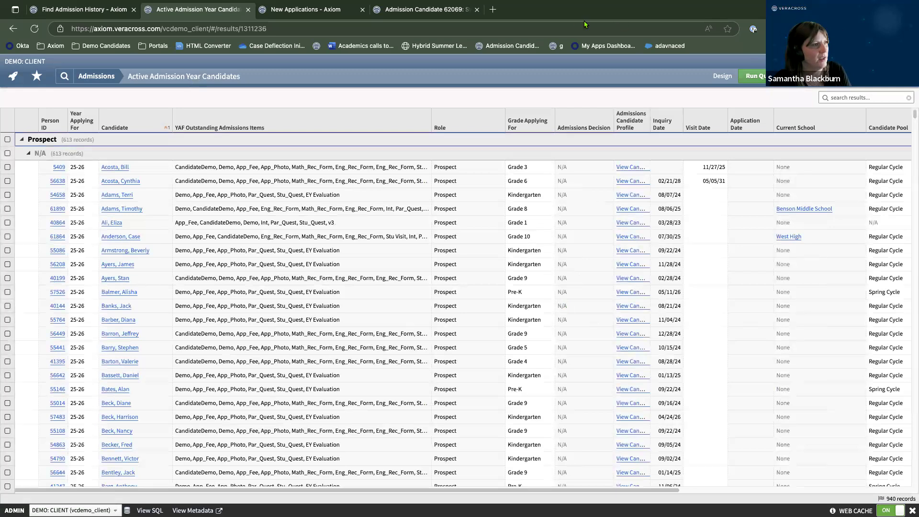
Copy the results page's web address and open a blank new browser tab.
click(115, 24)
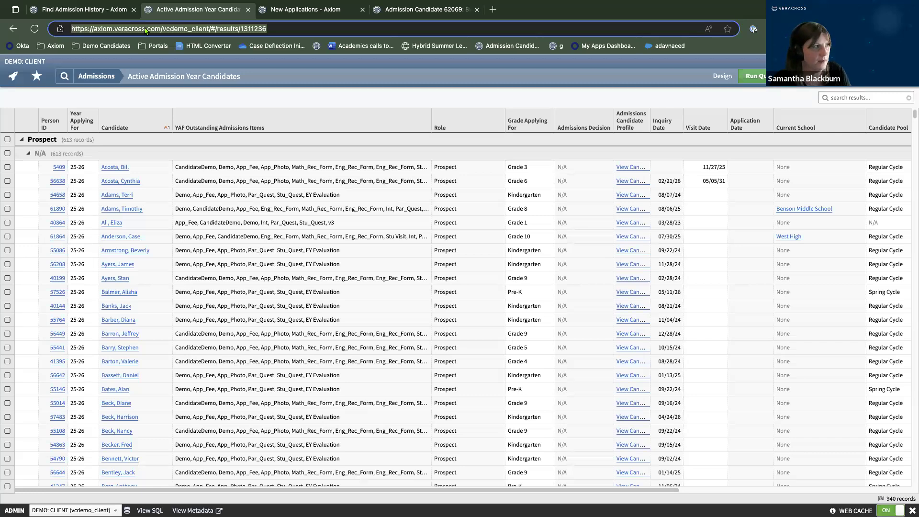
right_click(128, 30)
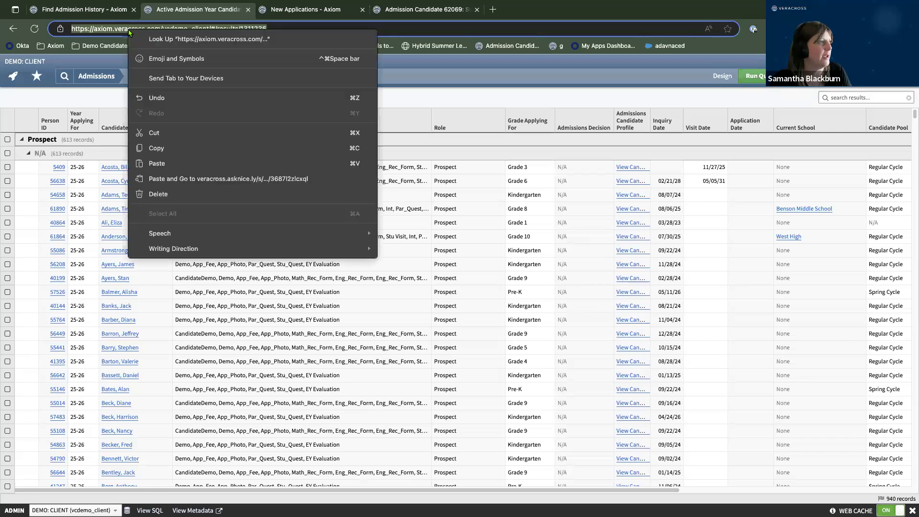
click(162, 149)
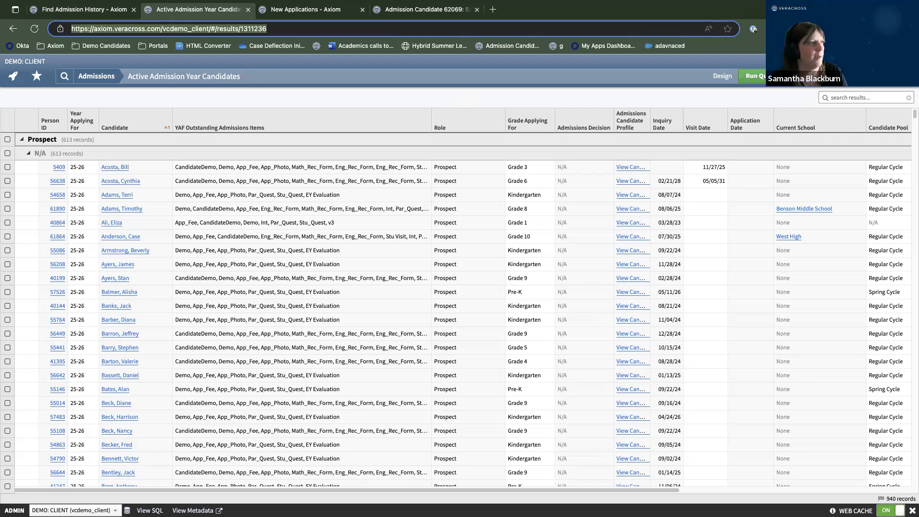
click(493, 9)
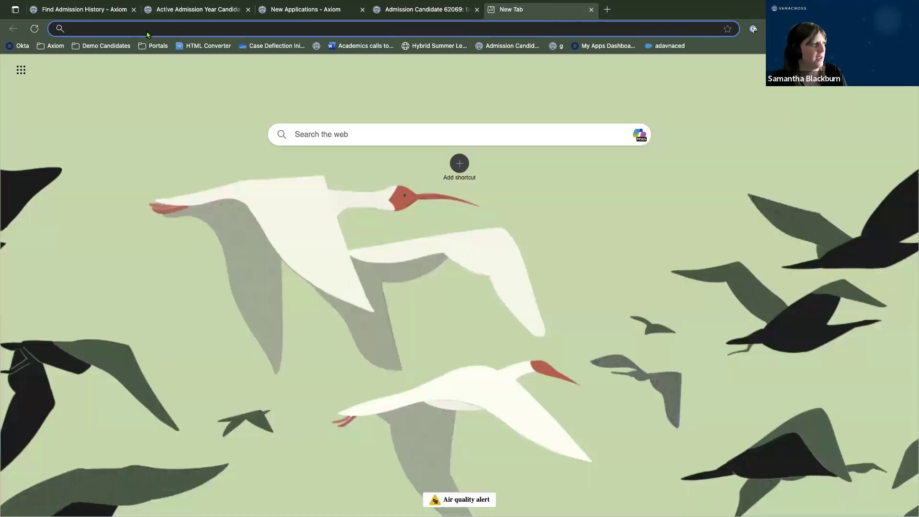
Paste the results URL with the site code replaced by 'shortname', then close the temporary tab.
right_click(146, 28)
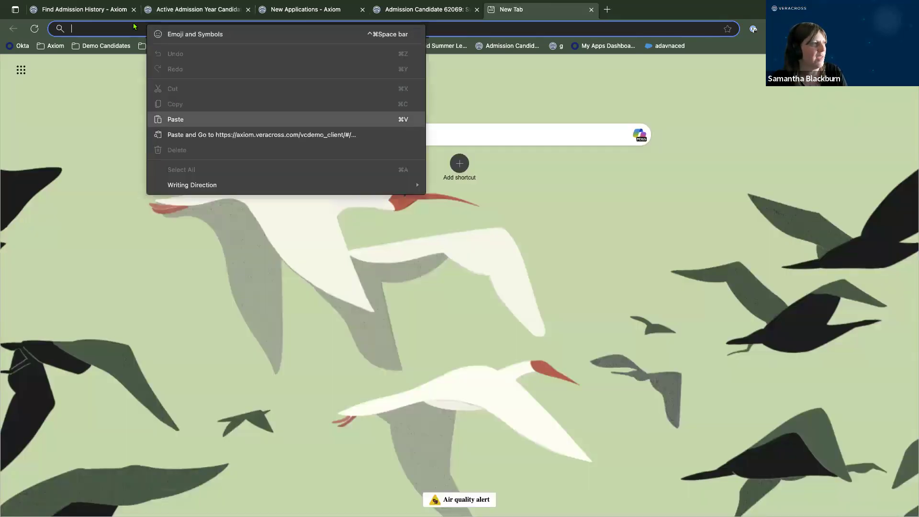
click(176, 121)
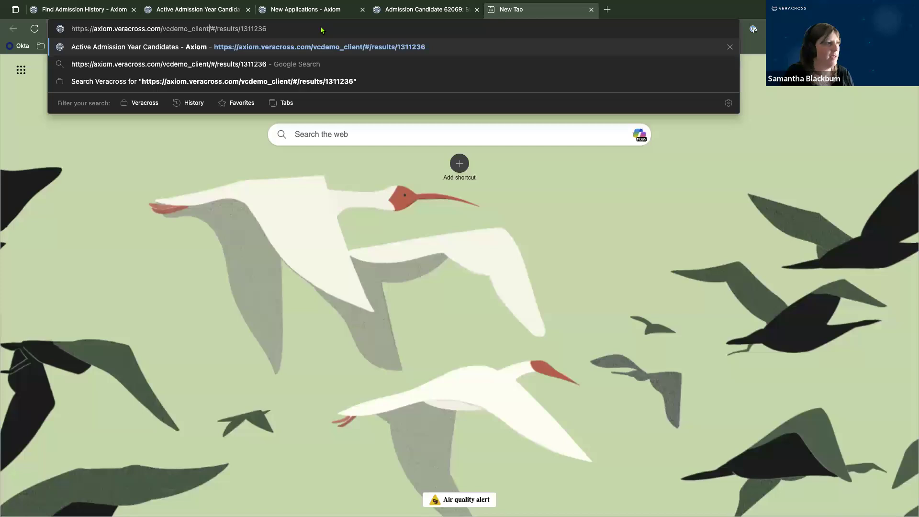
key(BackSpace)
key(BackSpace)
key(BackSpace)
key(BackSpace)
key(BackSpace)
key(BackSpace)
key(BackSpace)
key(BackSpace)
key(BackSpace)
key(BackSpace)
key(BackSpace)
key(BackSpace)
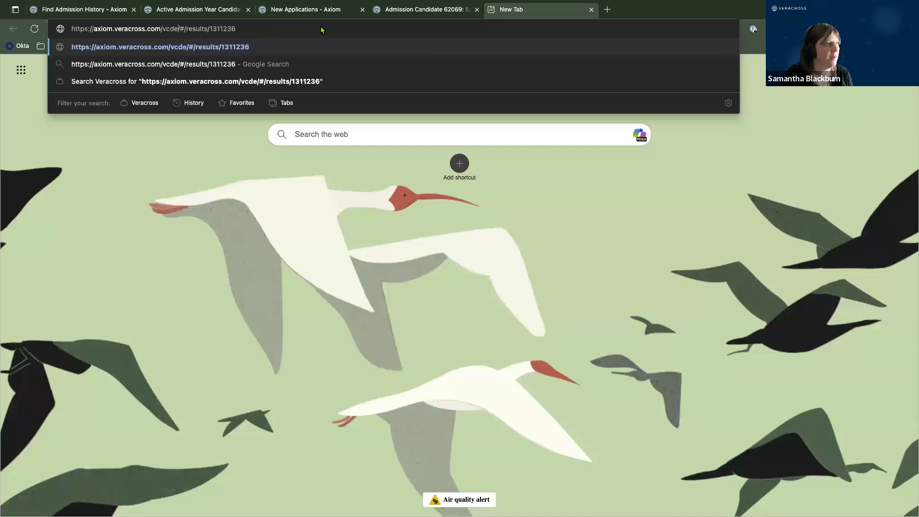
key(BackSpace)
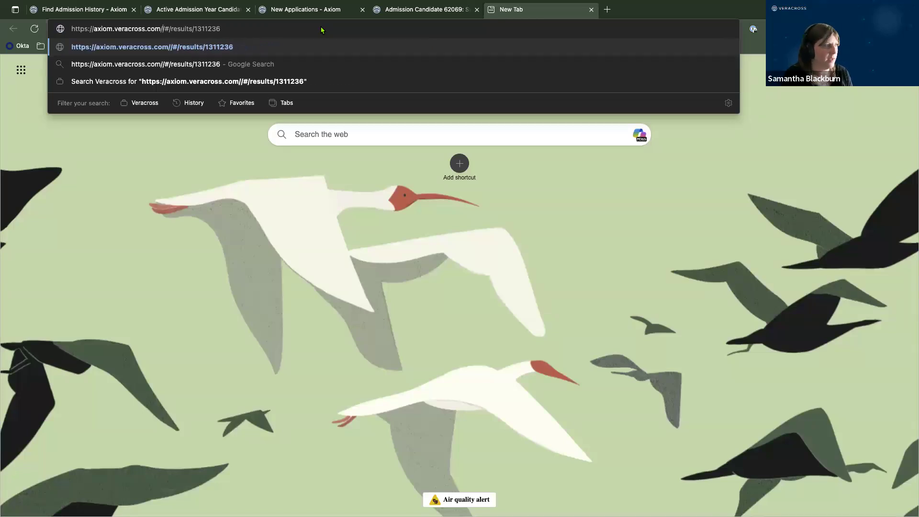
text(shortname)
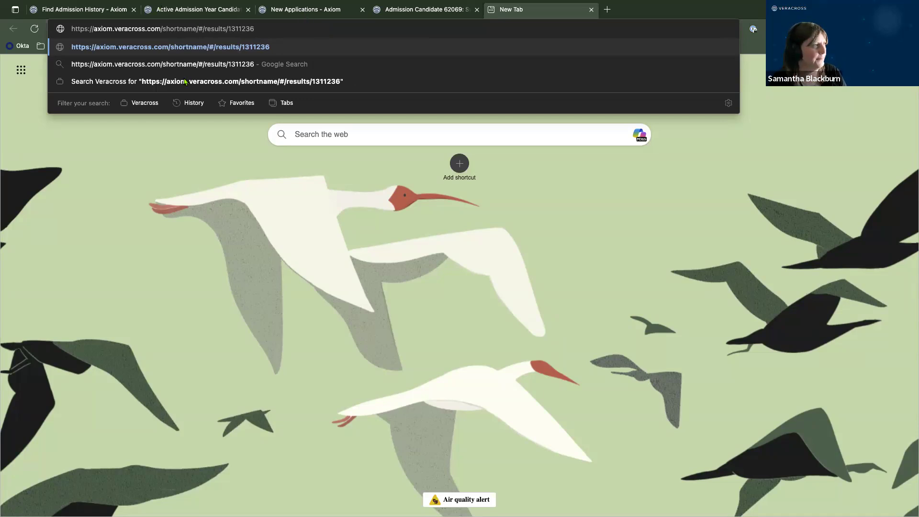
click(441, 10)
click(592, 11)
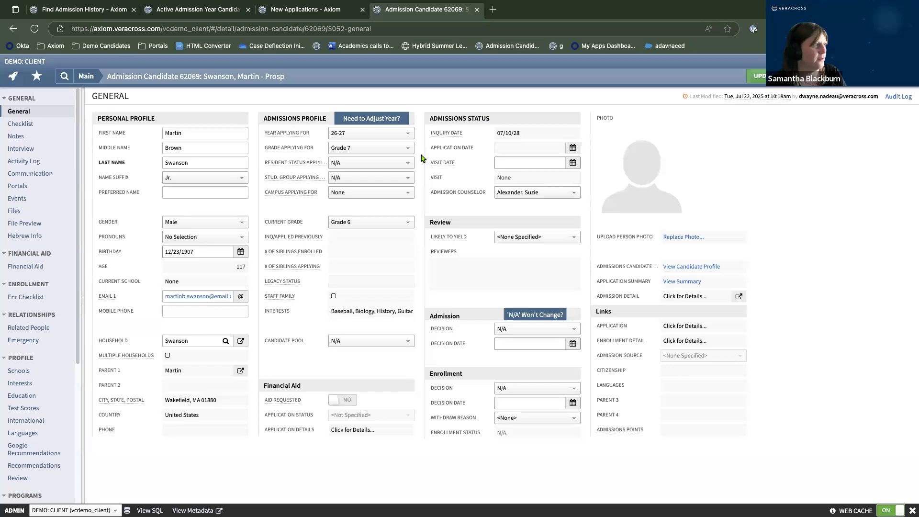
From the Admissions homepage, open the Find Admissions Checklist Items query.
click(13, 76)
click(227, 109)
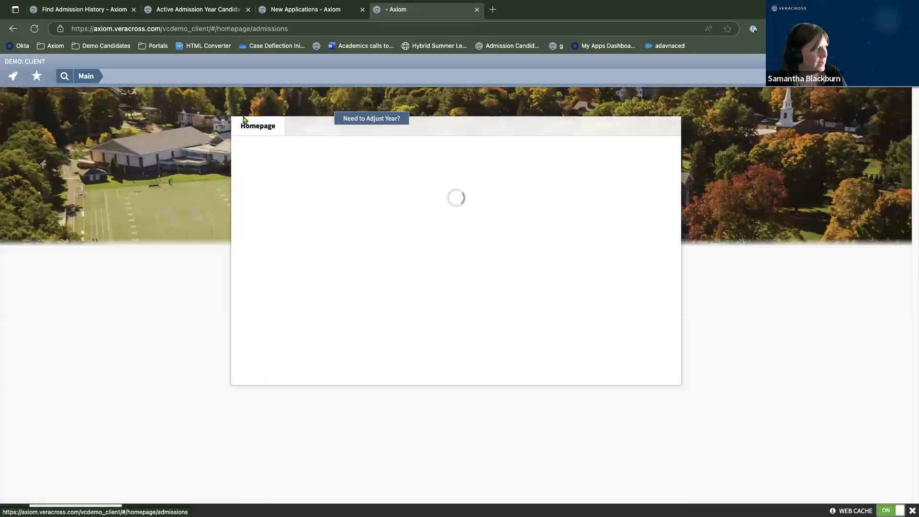
scroll(330, 345, down, 5)
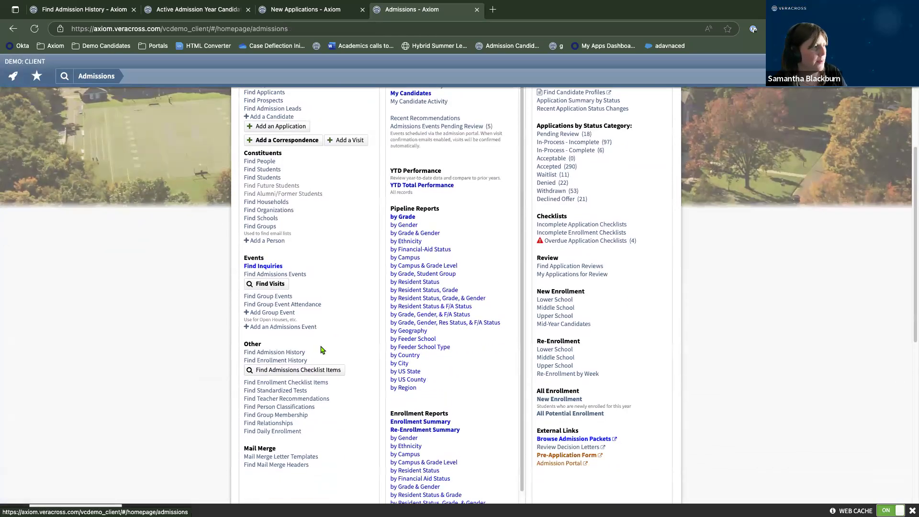
click(322, 376)
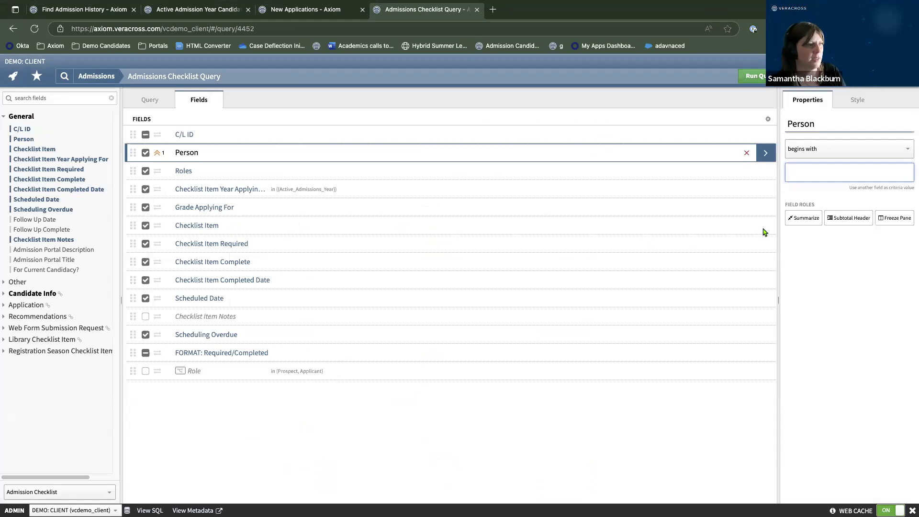
Filter Checklist Item to Application Fee and Checklist Item Complete to No, then run the query.
click(741, 228)
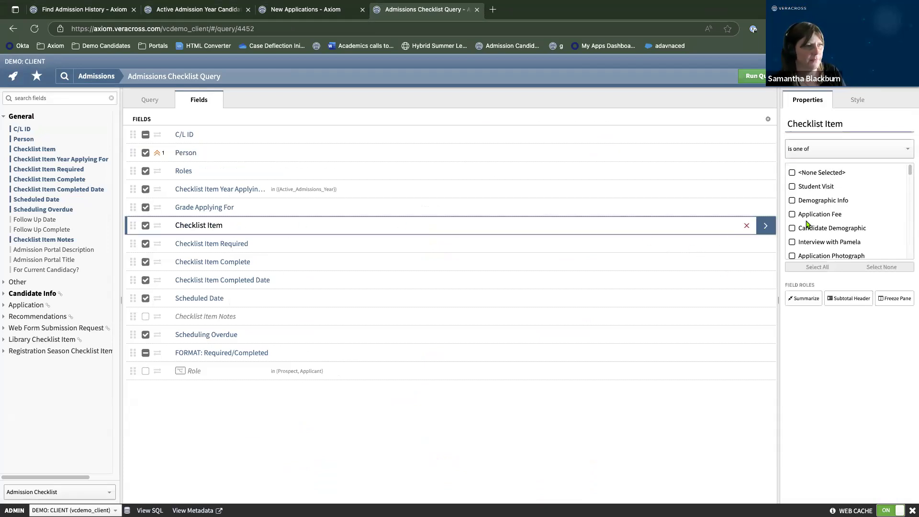
click(792, 213)
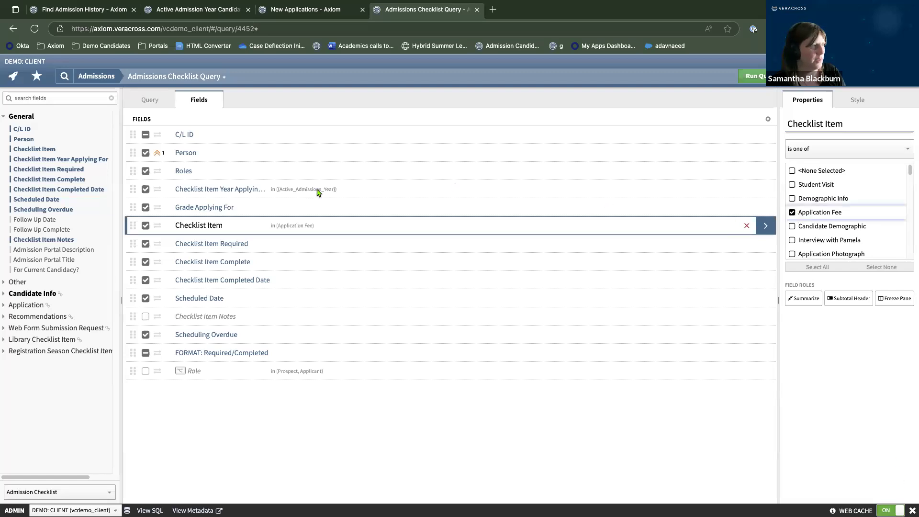
click(771, 266)
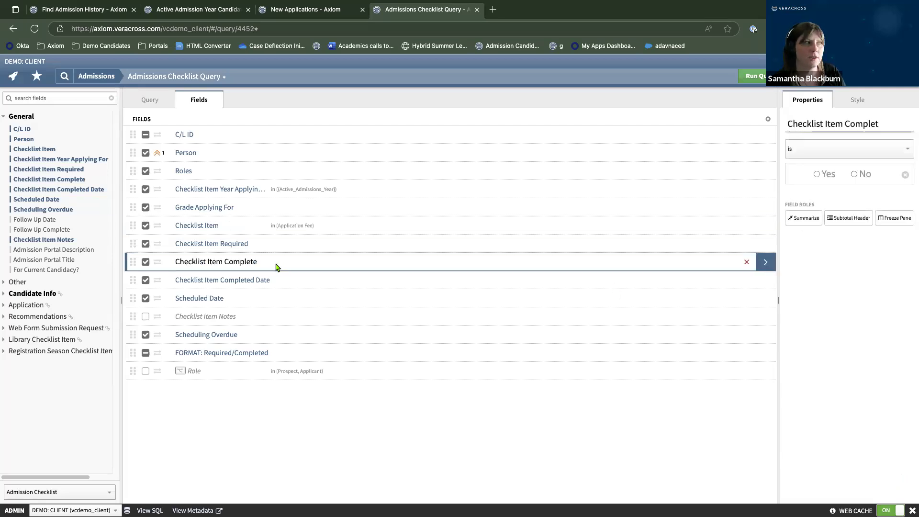
click(855, 175)
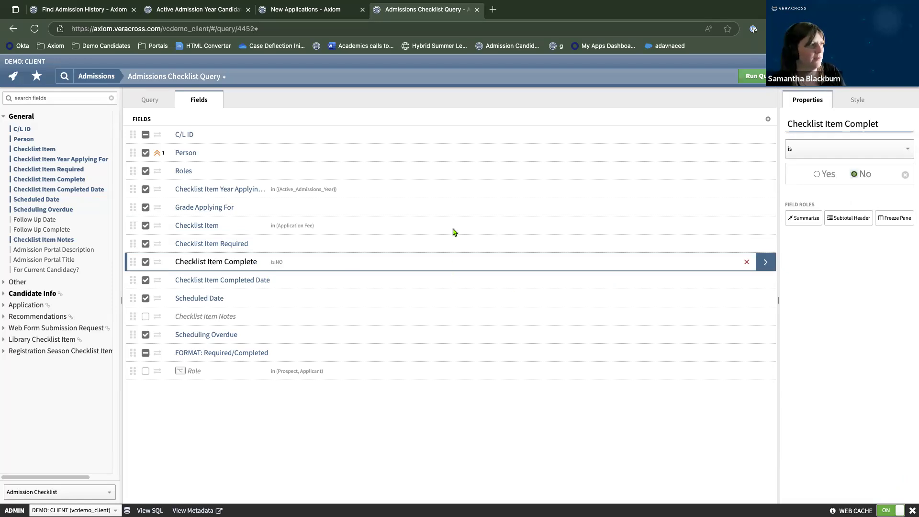
click(767, 76)
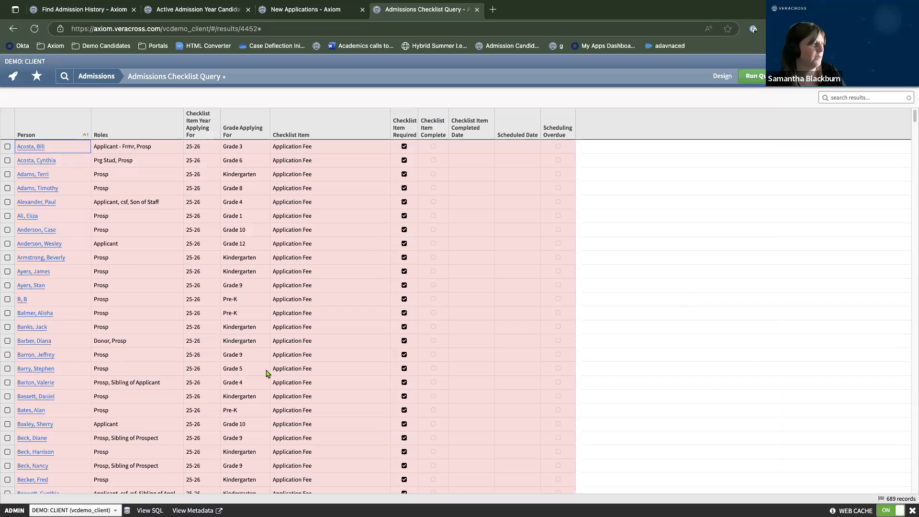
click(722, 77)
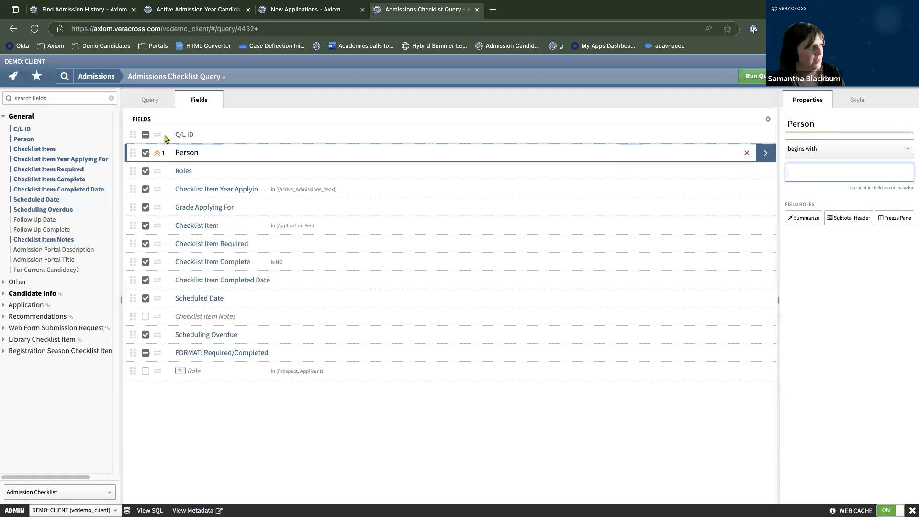
Add the Person ID field above Person in the query fields and rerun it.
click(73, 99)
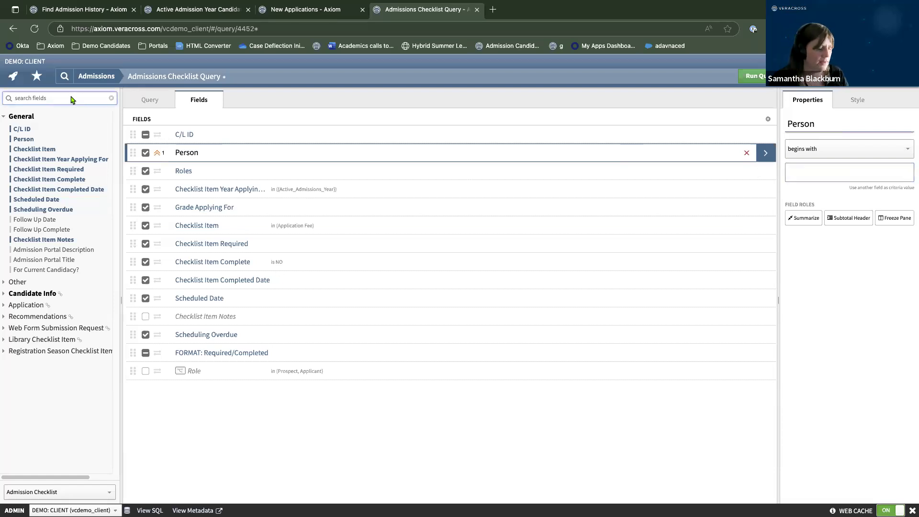
text(e)
key(BackSpace)
text(person)
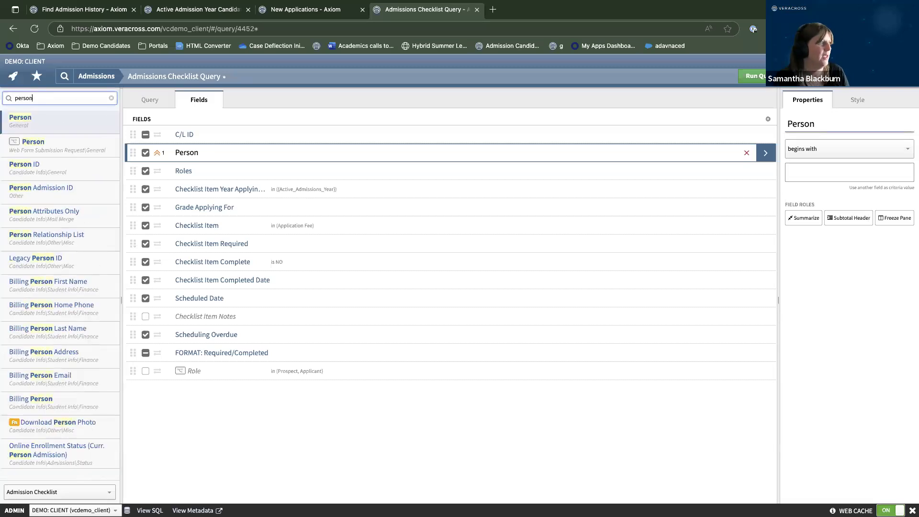
click(47, 171)
drag(134, 171, 135, 152)
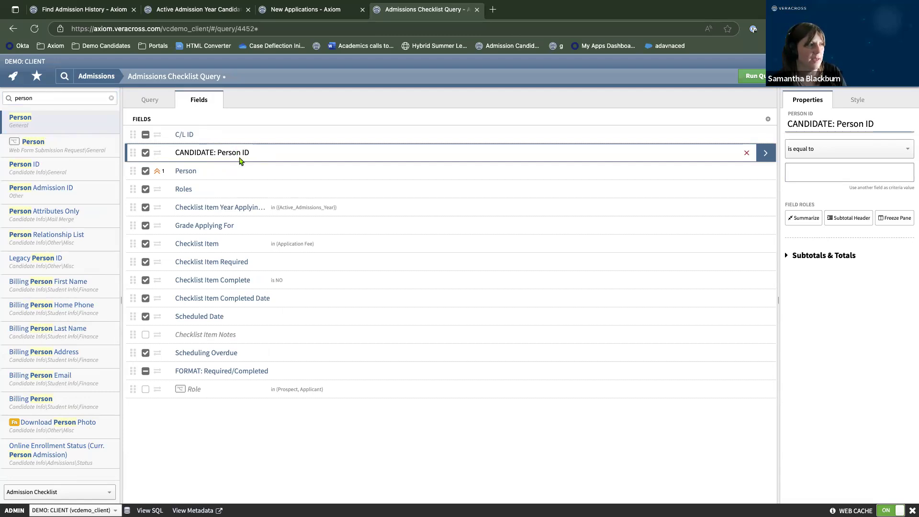
click(756, 75)
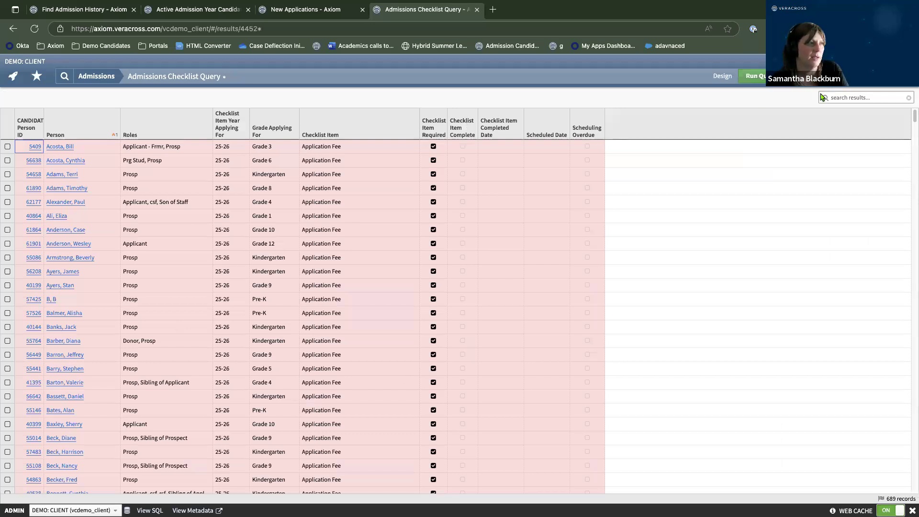
Email the 689 result recipients through the General Admissions channel and launch Composer.
click(743, 80)
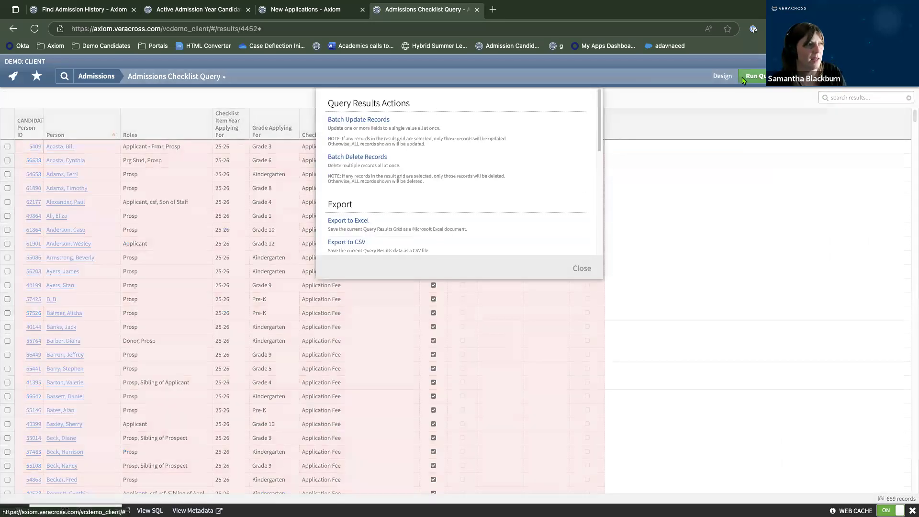
scroll(437, 168, down, 5)
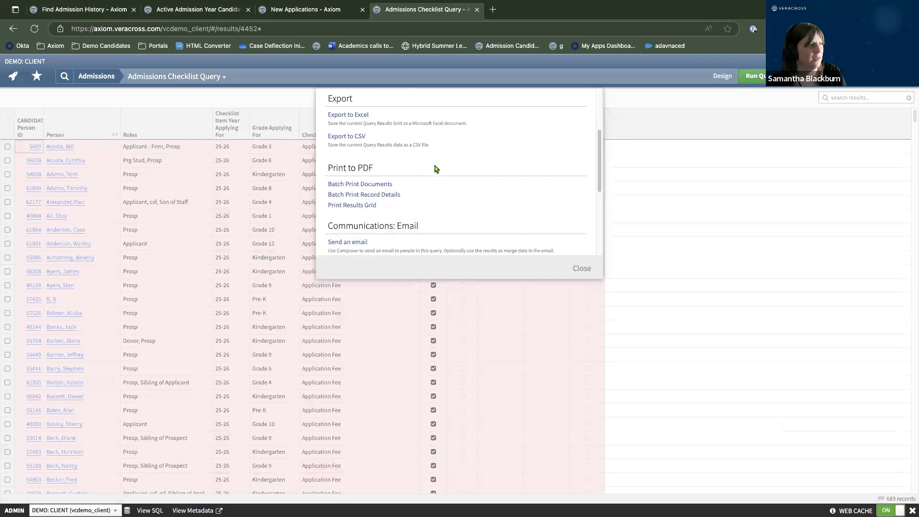
click(348, 182)
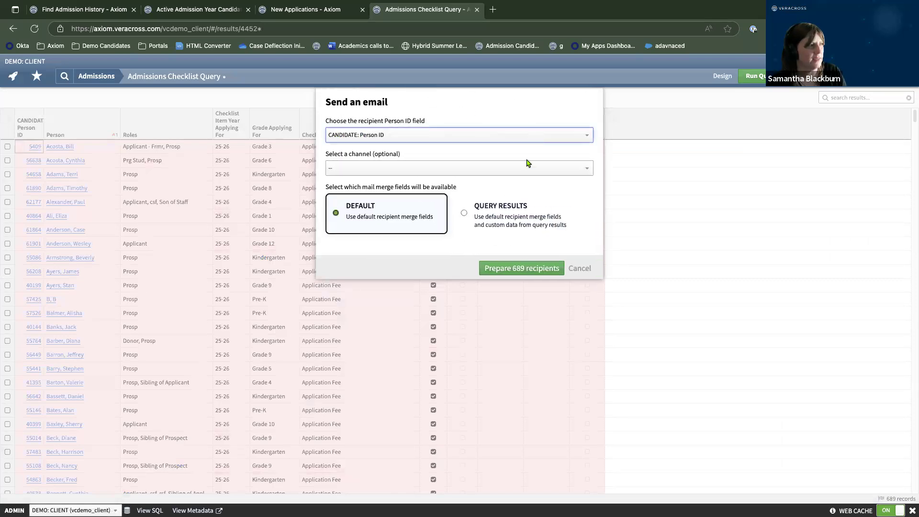
click(463, 170)
scroll(431, 209, down, 2)
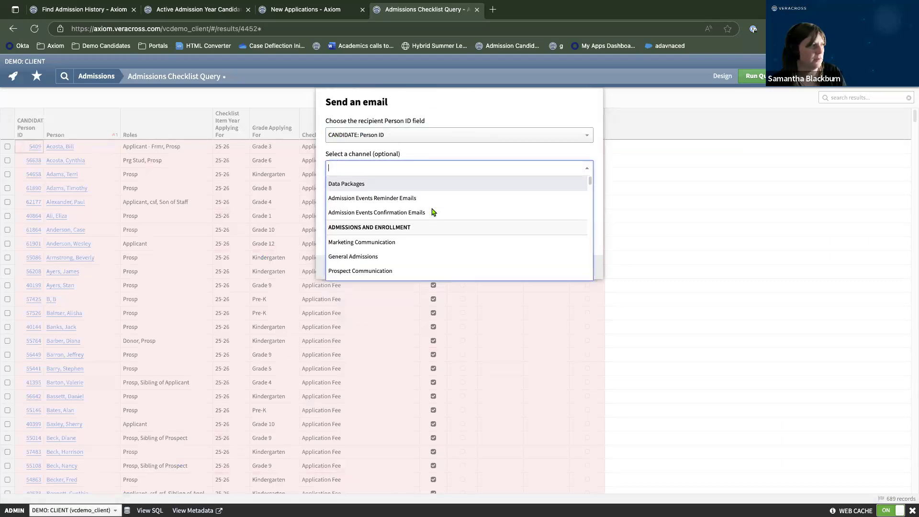
click(366, 242)
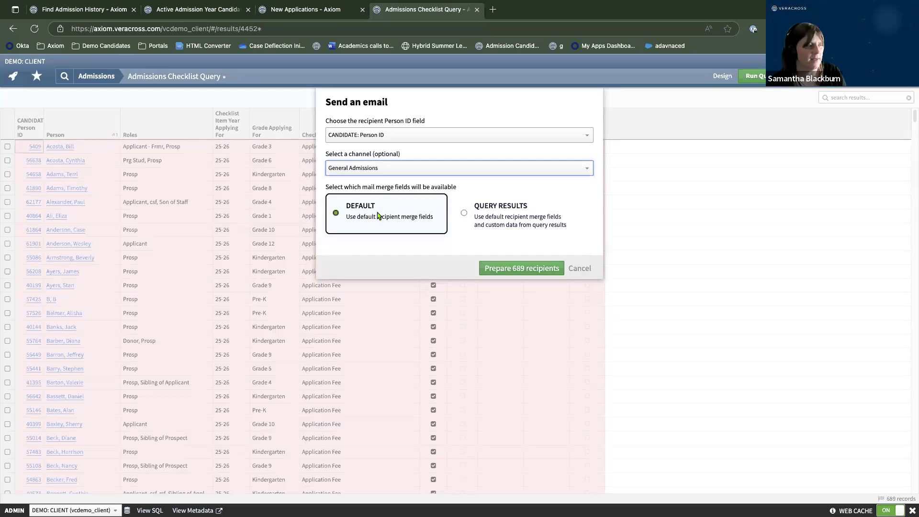
click(515, 274)
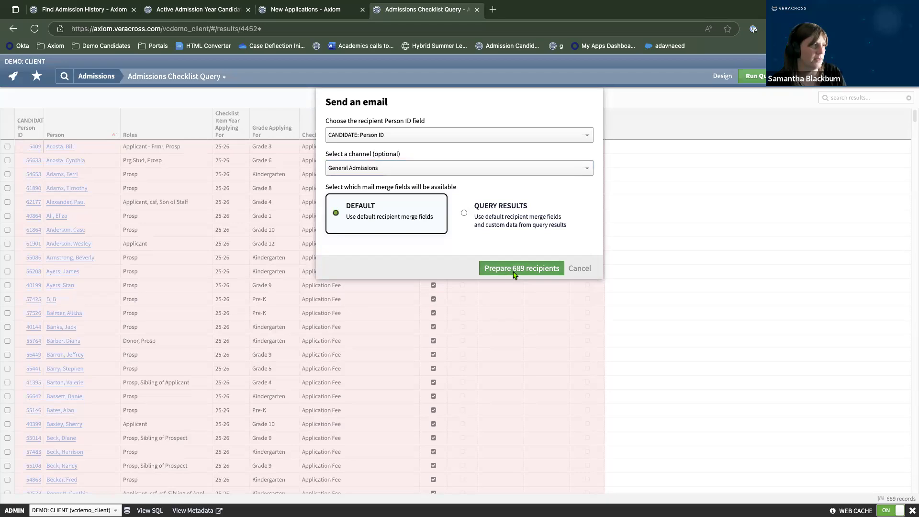
click(479, 220)
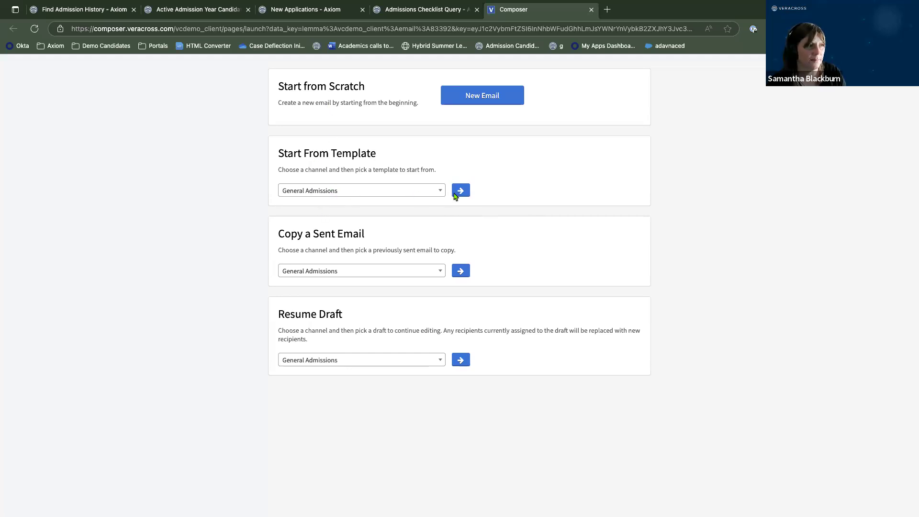
Create a new email with subject 'app fee' and an admissions reply-to address, then continue.
click(461, 97)
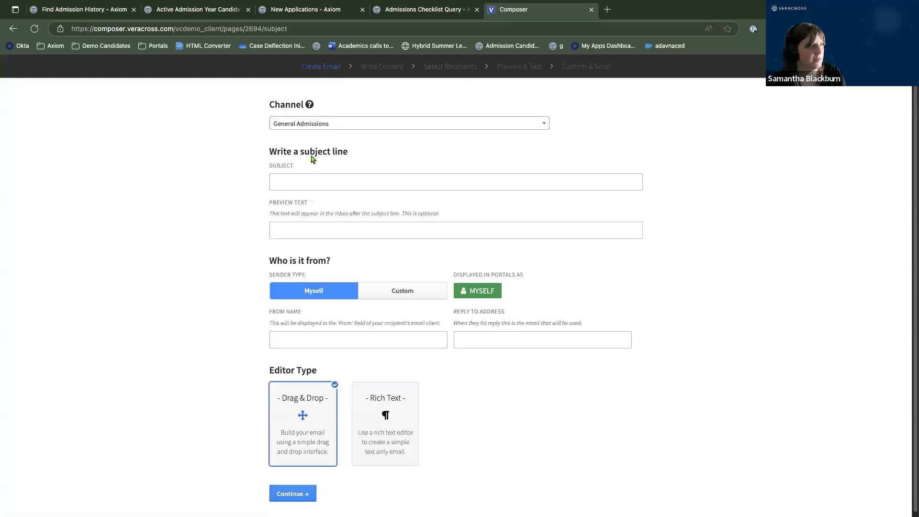
click(322, 185)
text(t)
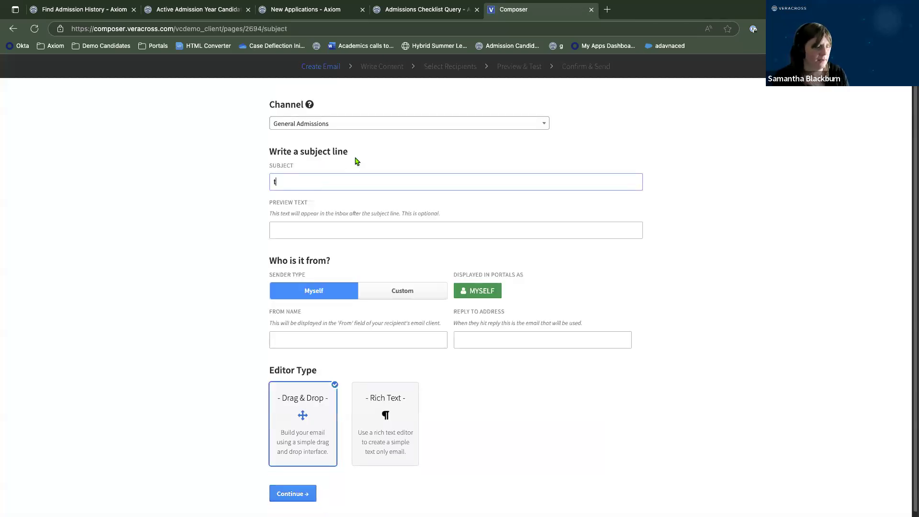
text(pp fee)
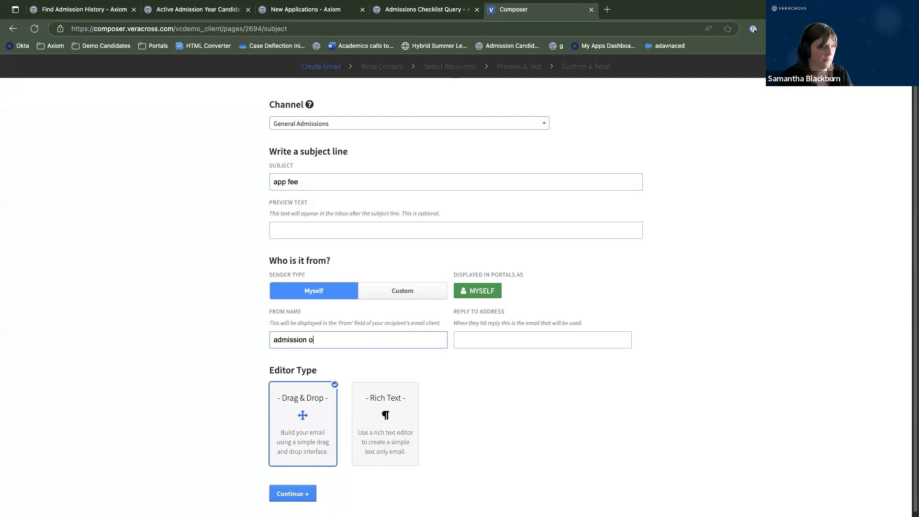
click(520, 341)
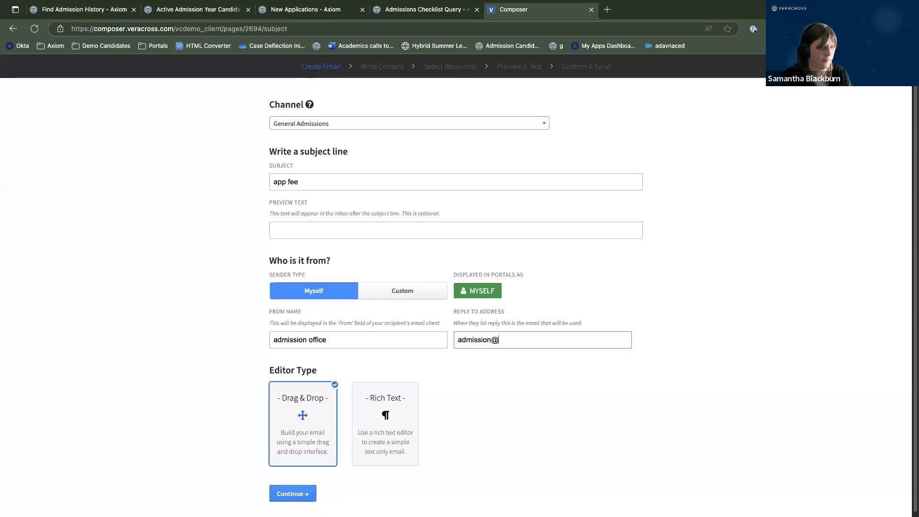
click(299, 496)
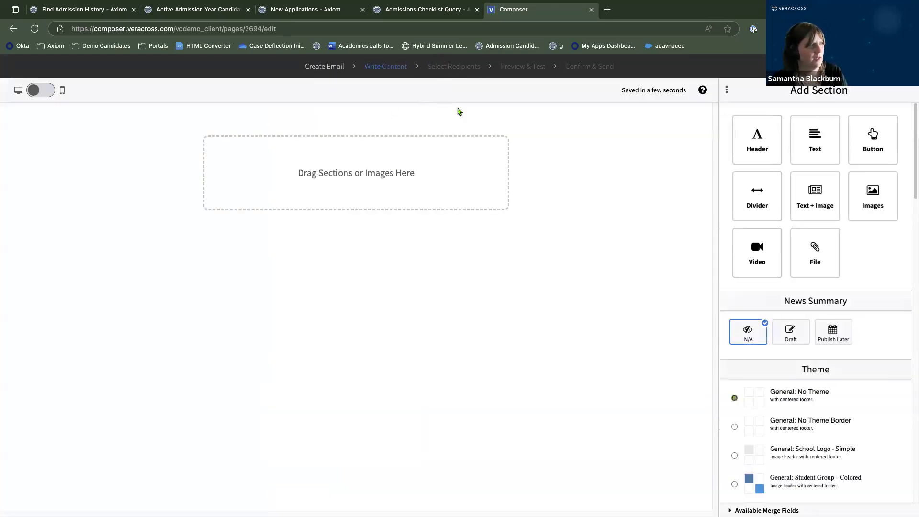
Add a text section to the email body reading 'Please pay app fee'.
drag(803, 141, 257, 156)
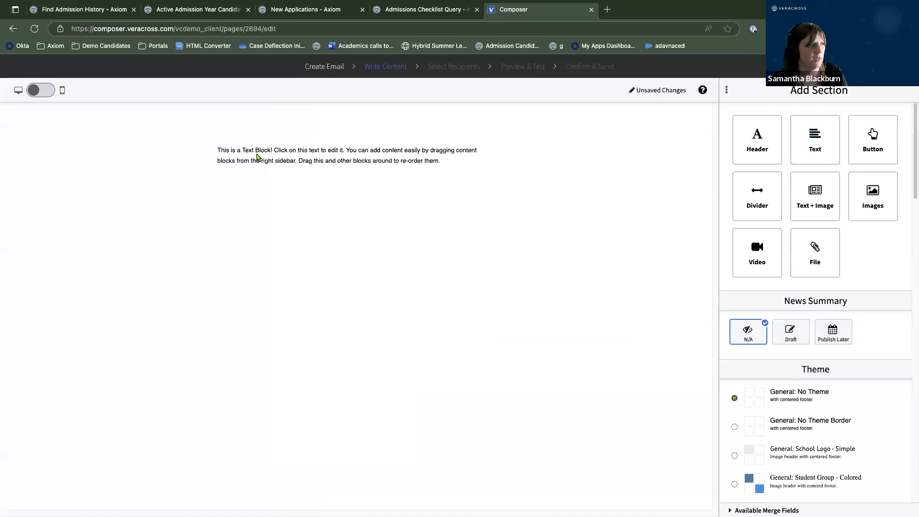
click(754, 371)
key(ctrl+a)
text(Please pay app fee)
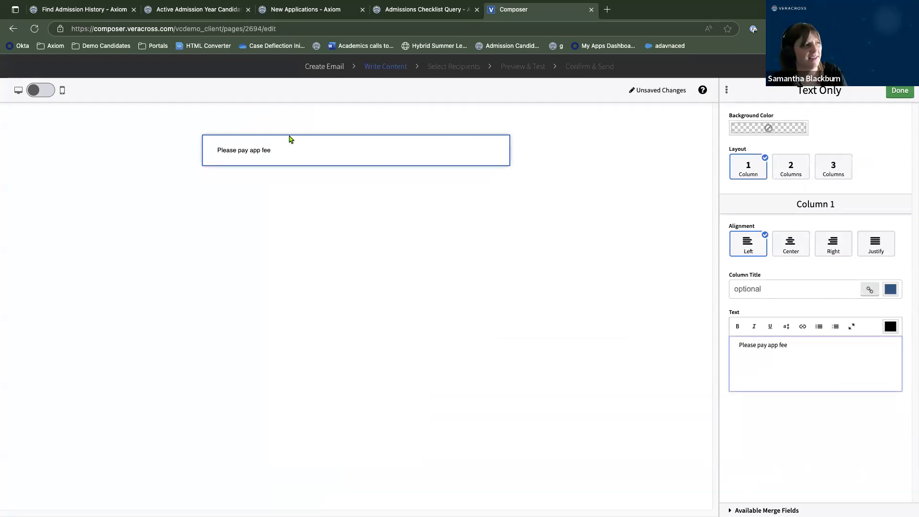
click(900, 91)
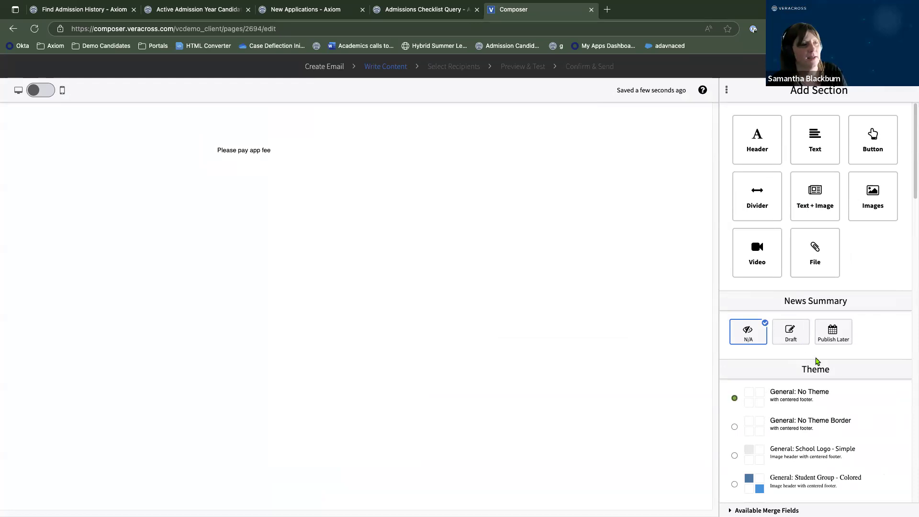
Apply the Admissions: School Logo & Campus theme and continue to recipient selection.
click(802, 424)
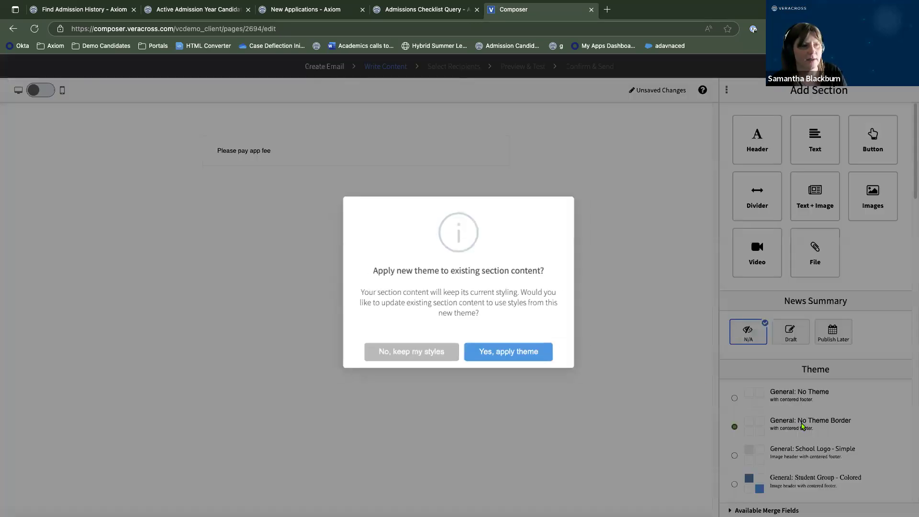
click(525, 355)
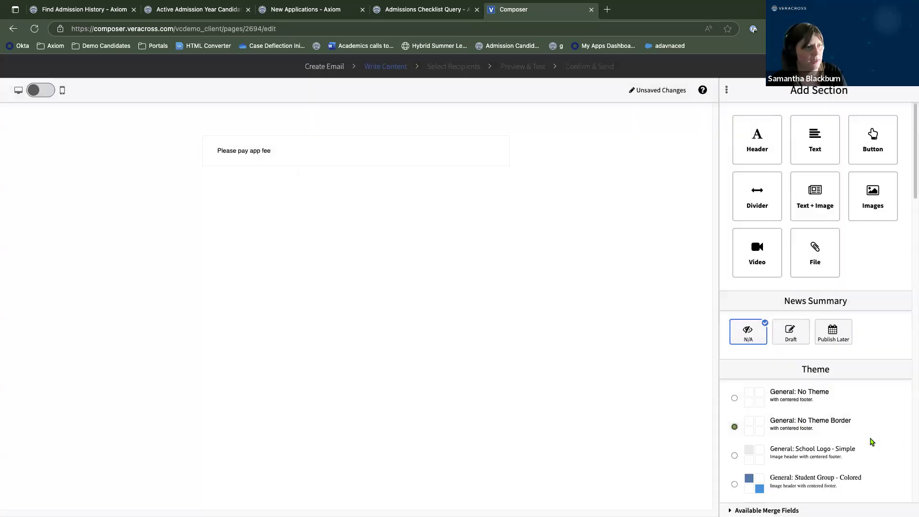
scroll(818, 435, down, 4)
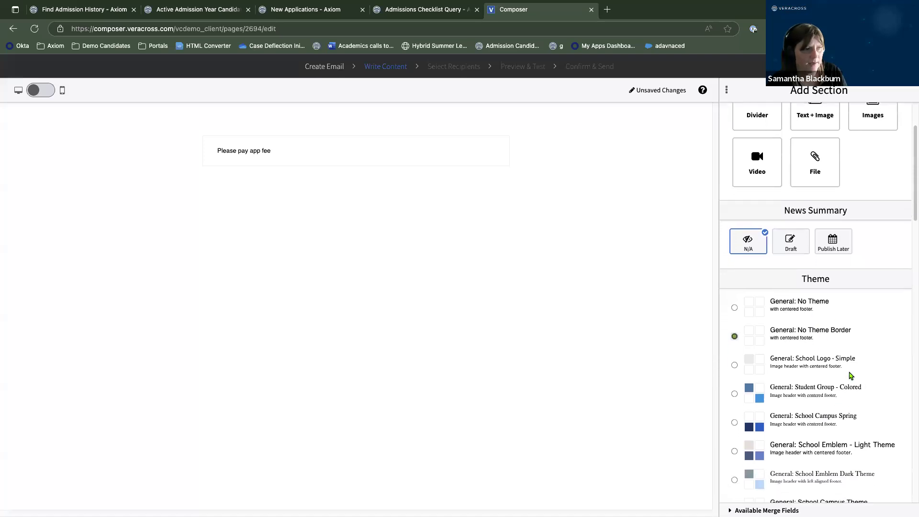
scroll(854, 404, down, 2)
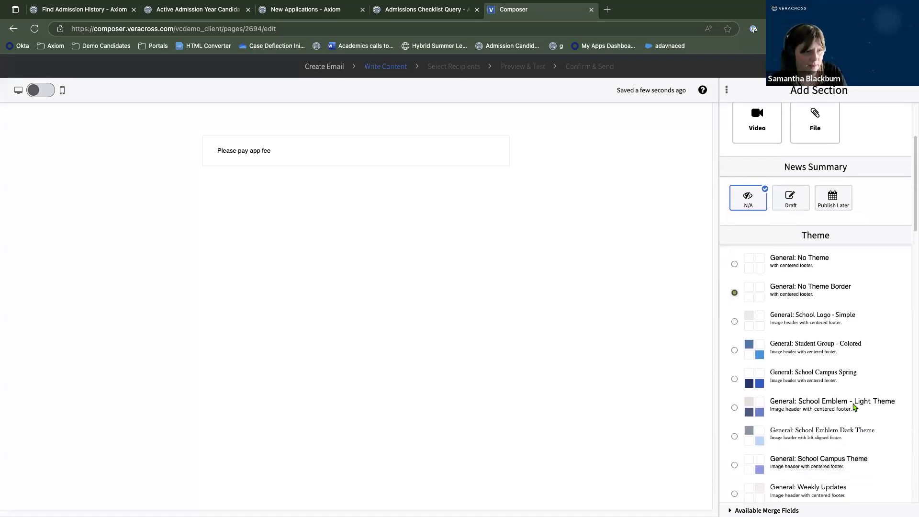
scroll(854, 408, down, 5)
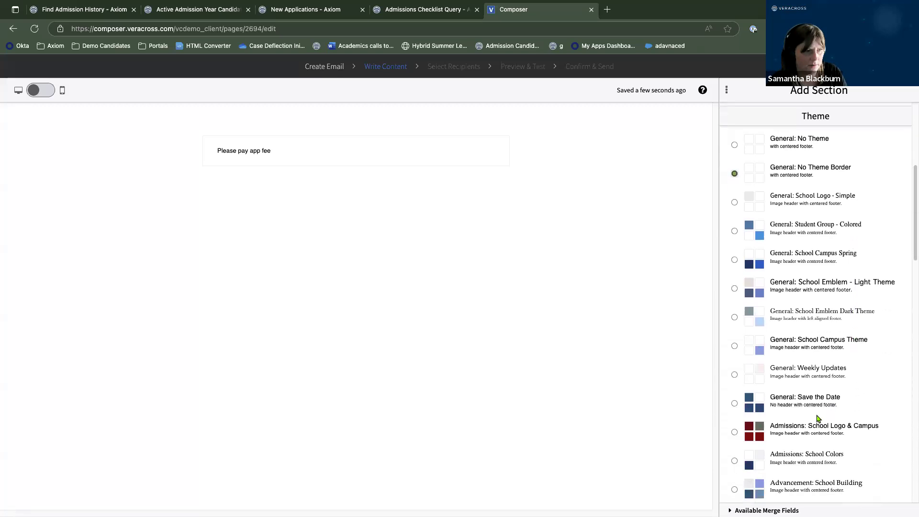
click(735, 432)
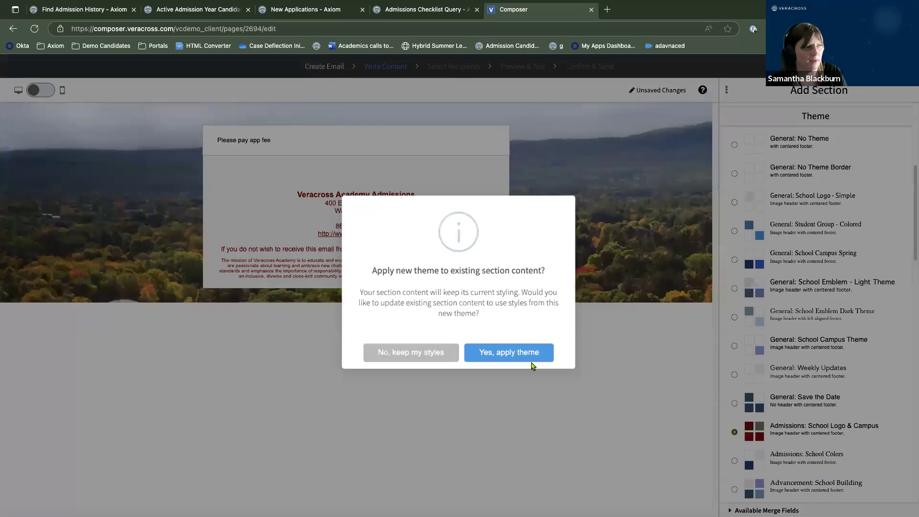
click(520, 356)
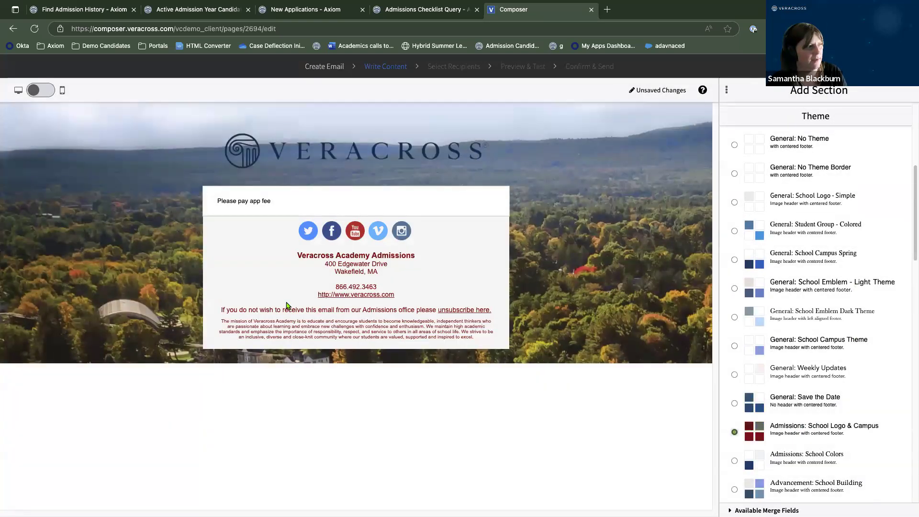
click(881, 66)
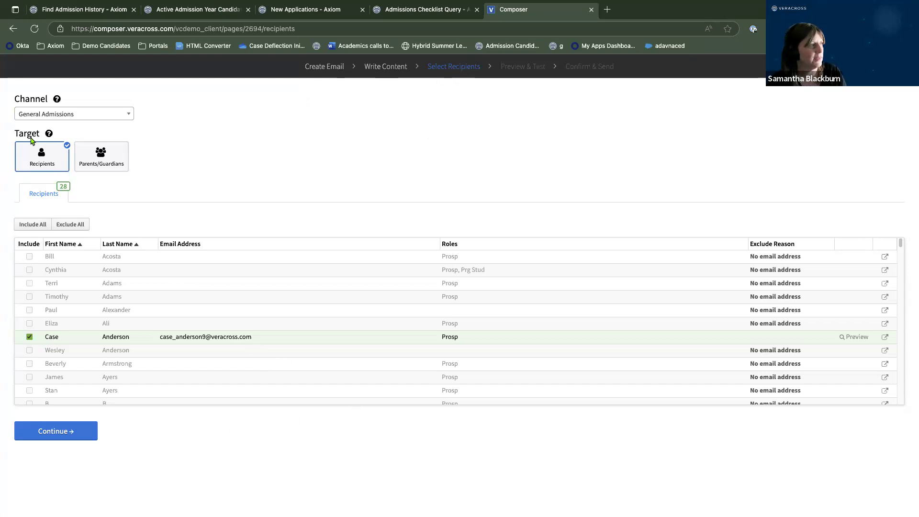
Target Parents/Guardians, keeping Legal Custody as the contact permission filter.
click(96, 160)
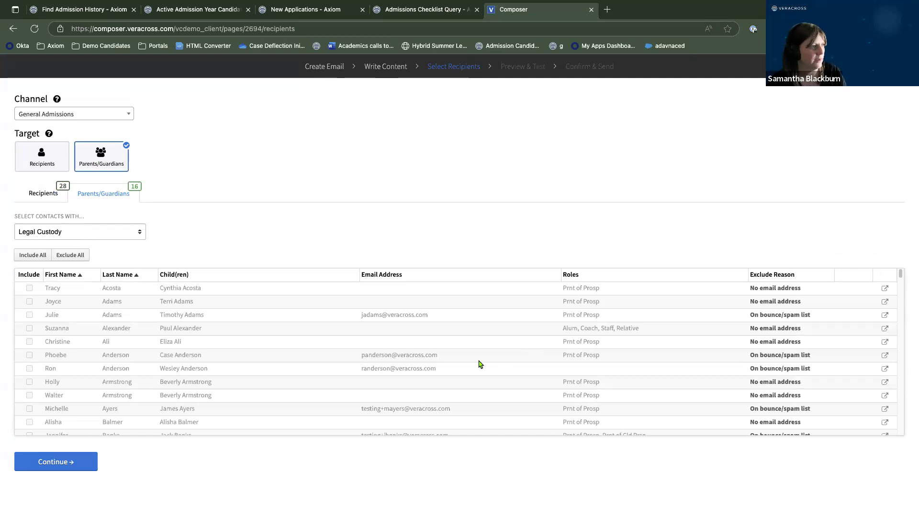
scroll(478, 364, down, 3)
click(102, 233)
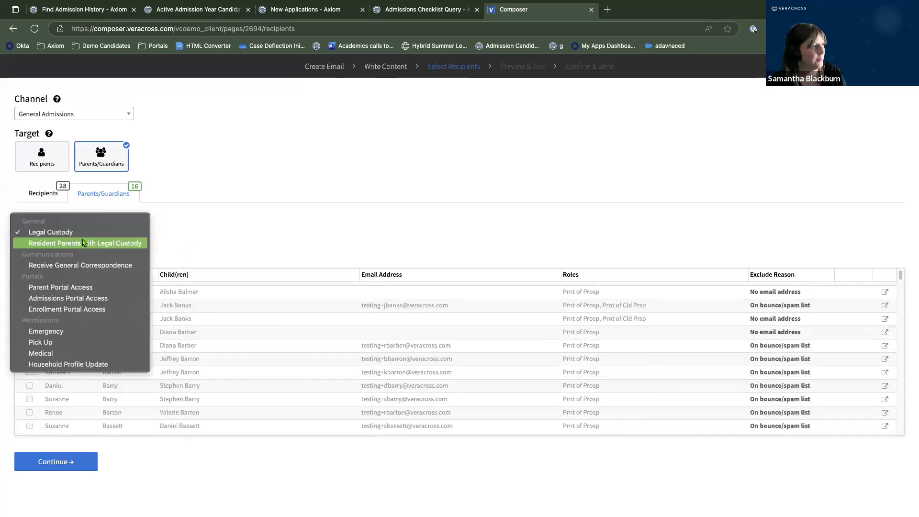
click(83, 235)
scroll(343, 364, down, 5)
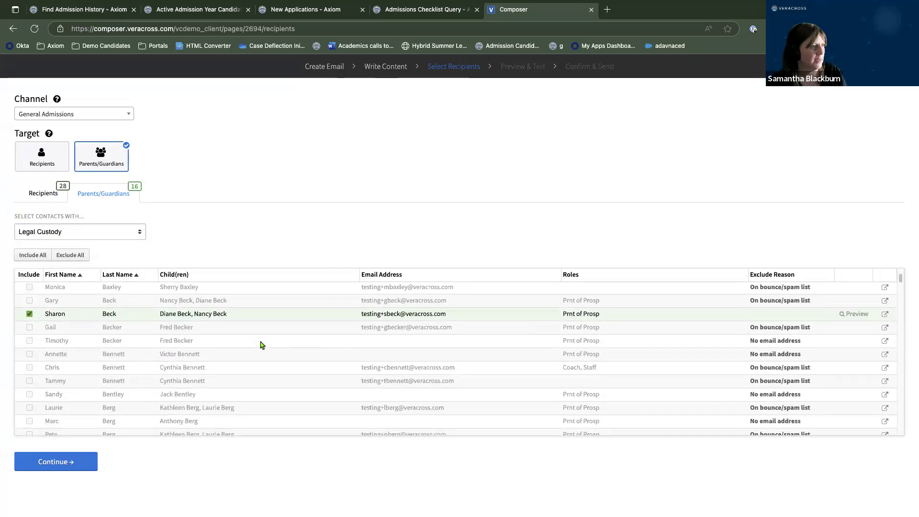
scroll(507, 348, down, 2)
scroll(507, 349, down, 3)
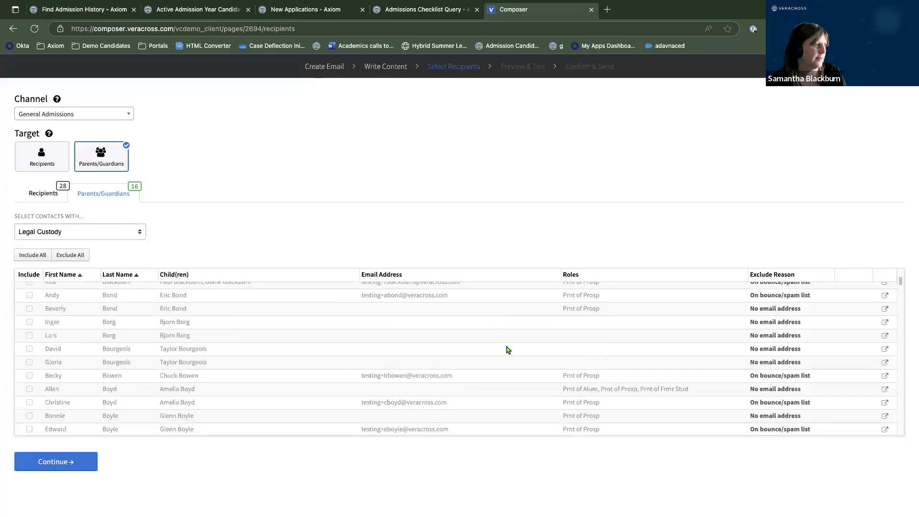
scroll(509, 350, up, 8)
scroll(508, 351, up, 3)
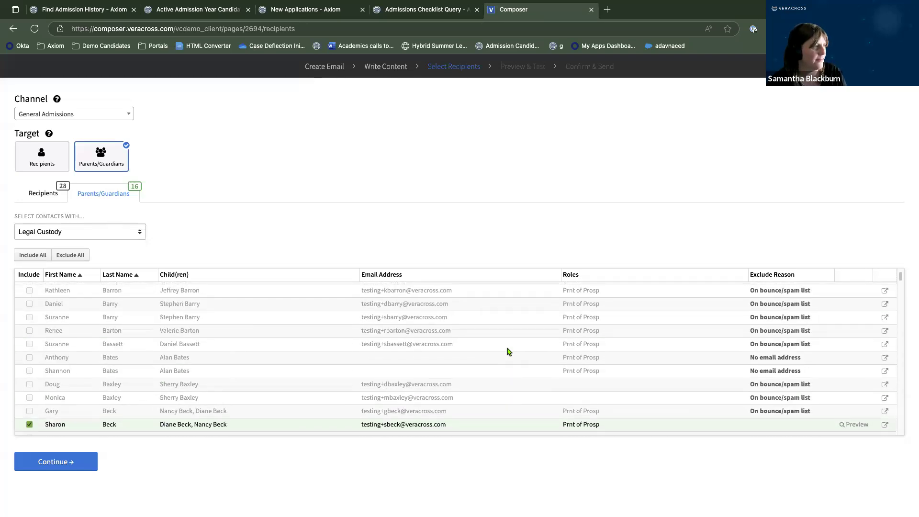
scroll(335, 326, down, 2)
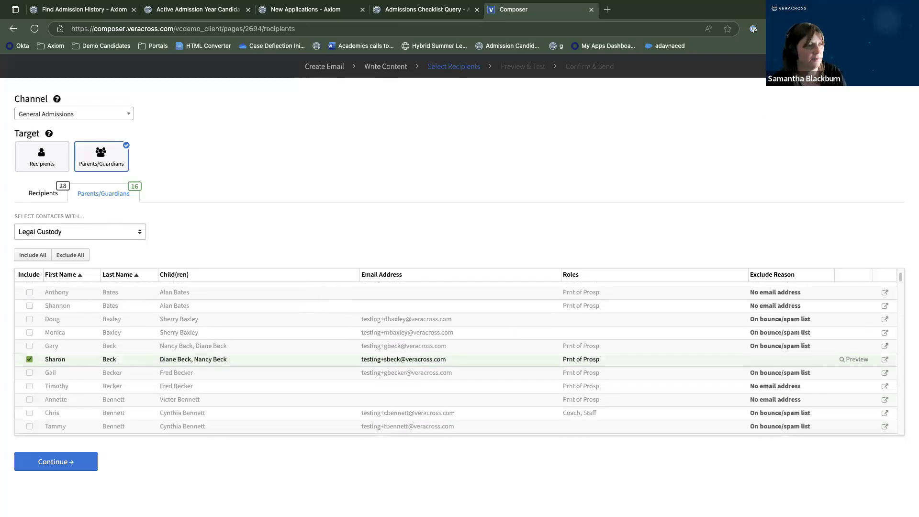
Advance through Preview & Test to Confirm & Send for 16 parents/guardians, then return to Axiom.
click(56, 461)
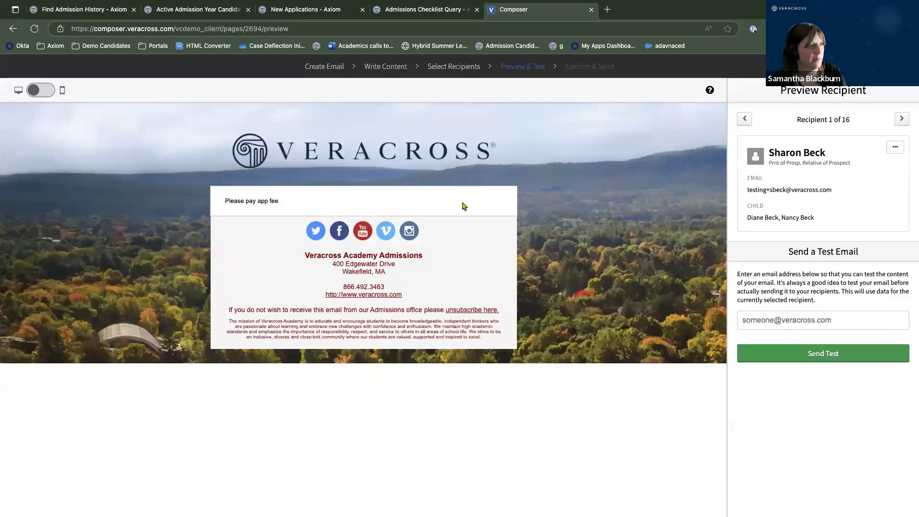
click(887, 67)
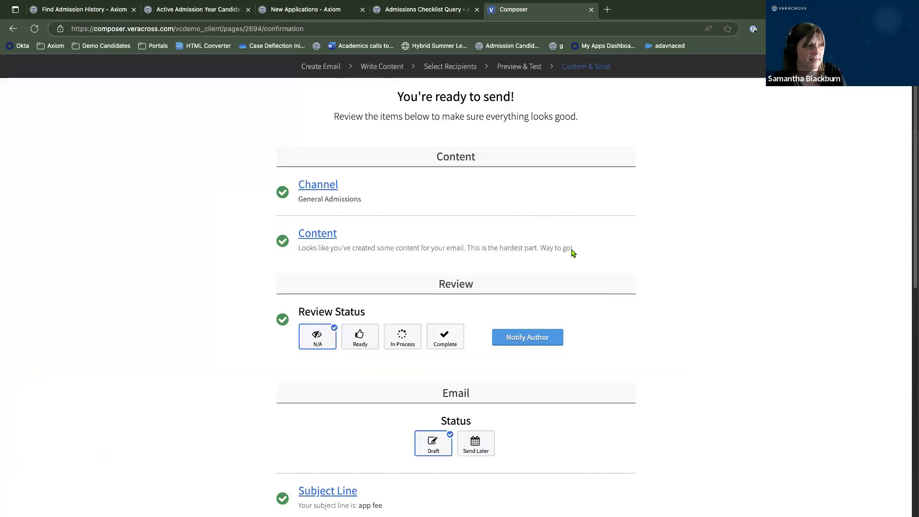
scroll(563, 327, down, 1)
scroll(564, 330, down, 8)
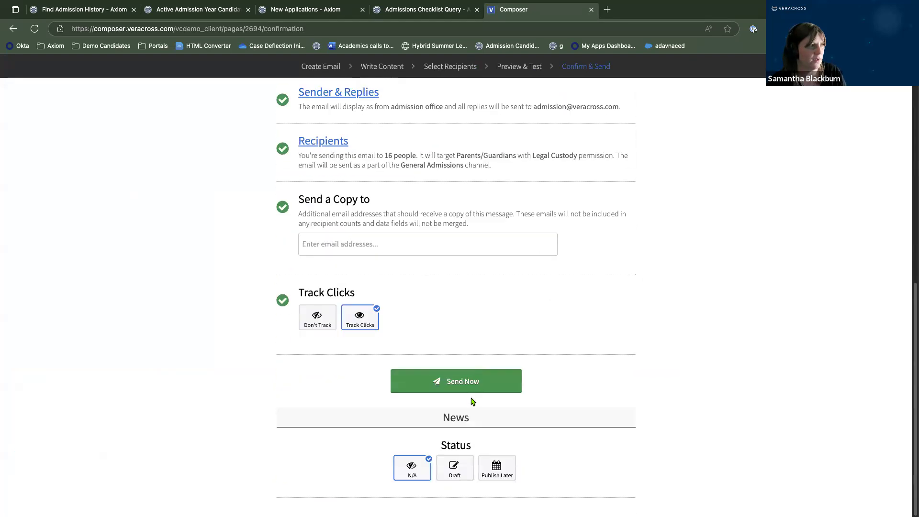
click(429, 10)
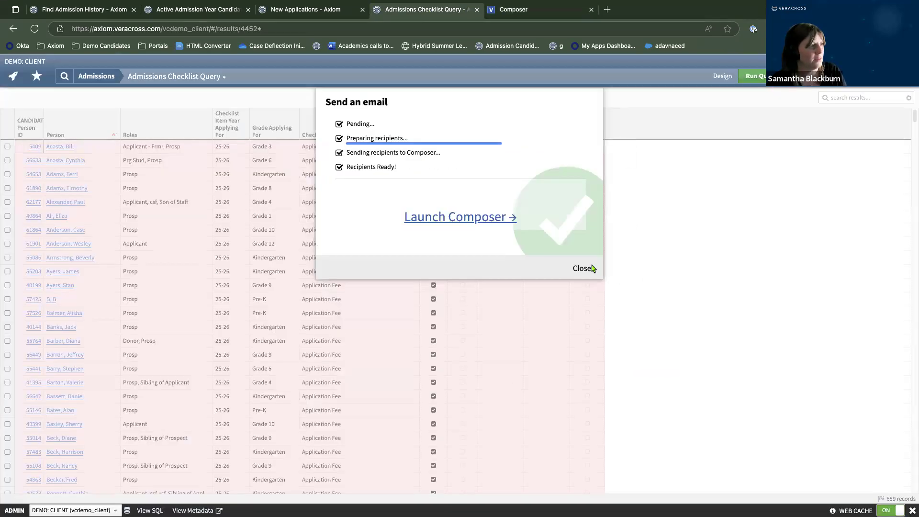
Add Candidate Demographic to the Checklist Item criteria and run the query.
click(582, 268)
click(721, 76)
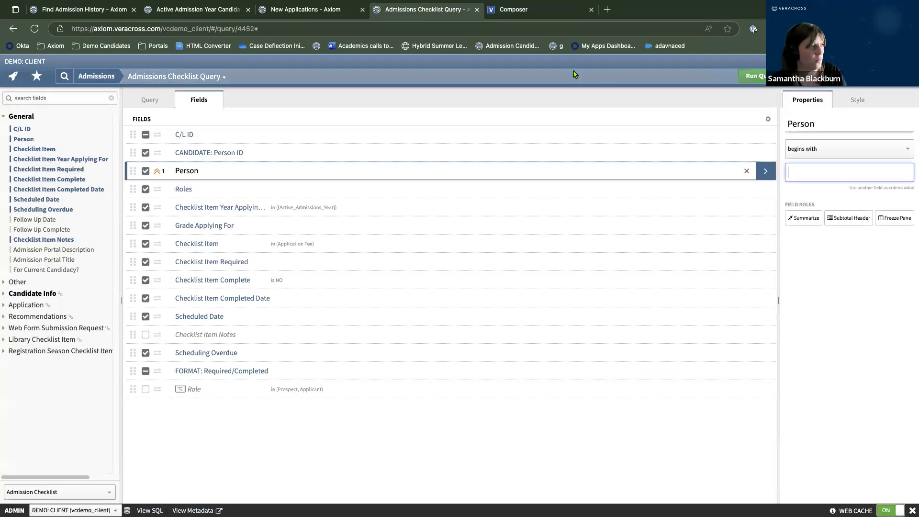
click(768, 247)
click(791, 186)
click(759, 78)
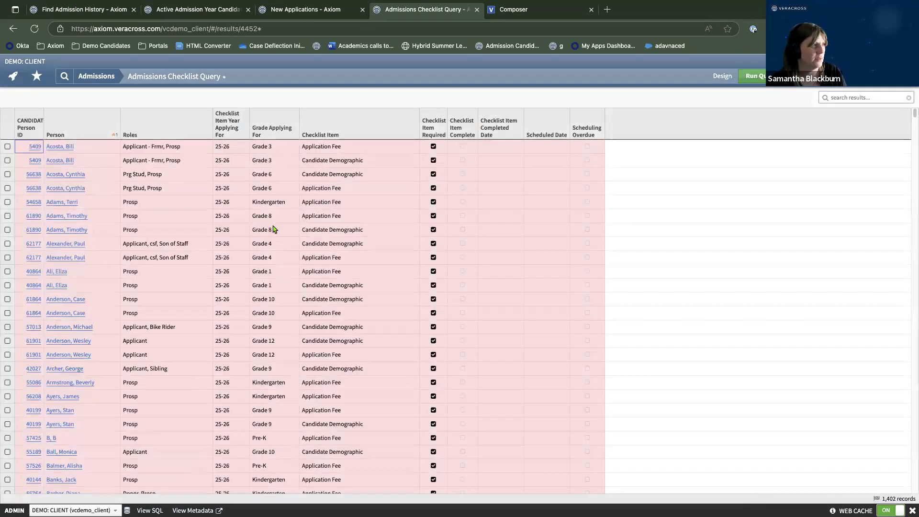
Subtotal the query results by Person and rerun it.
click(723, 77)
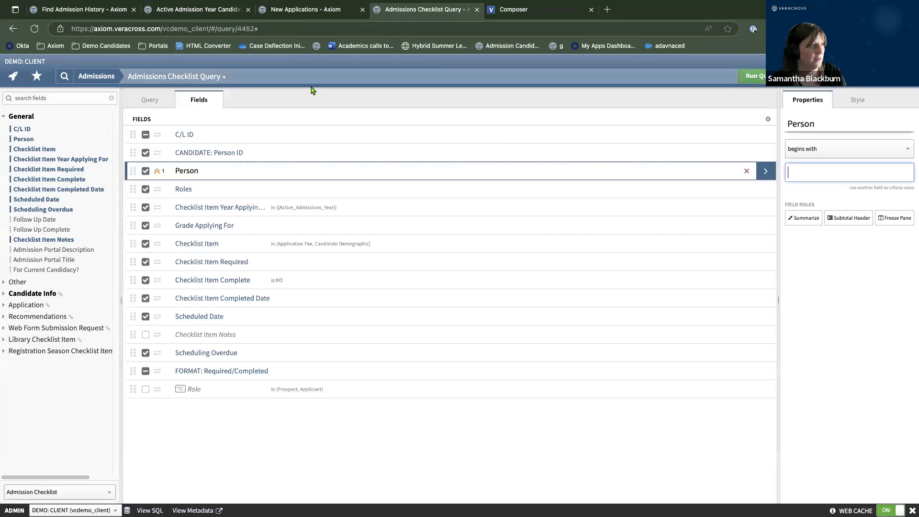
click(853, 218)
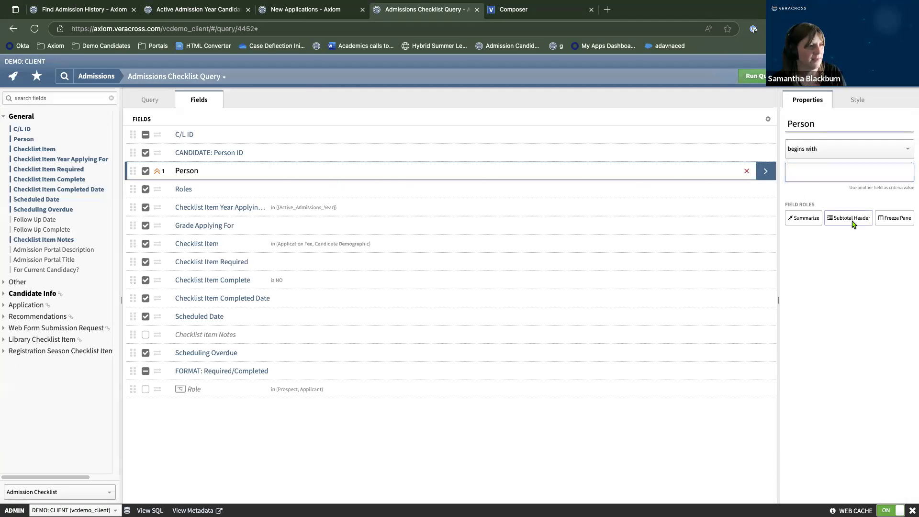
click(757, 80)
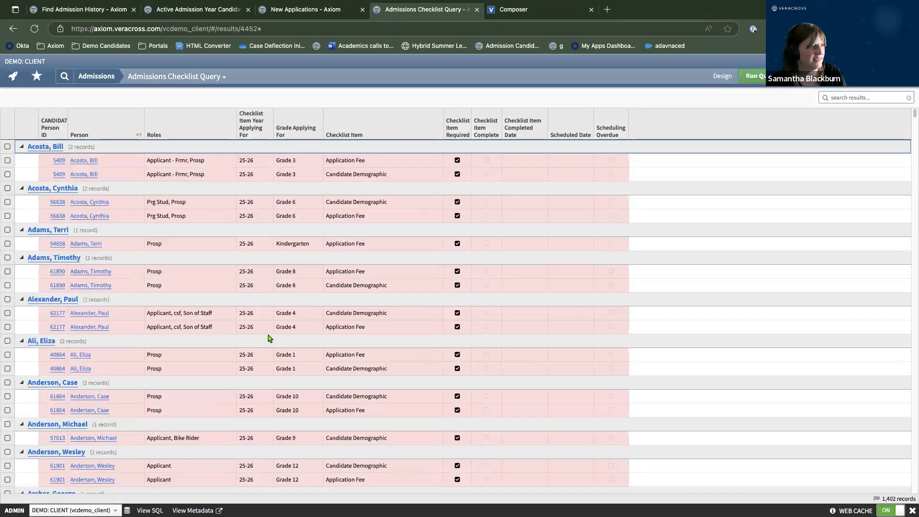
Switch to the Active Admission Year Candidates results listing 940 candidates.
scroll(268, 338, down, 5)
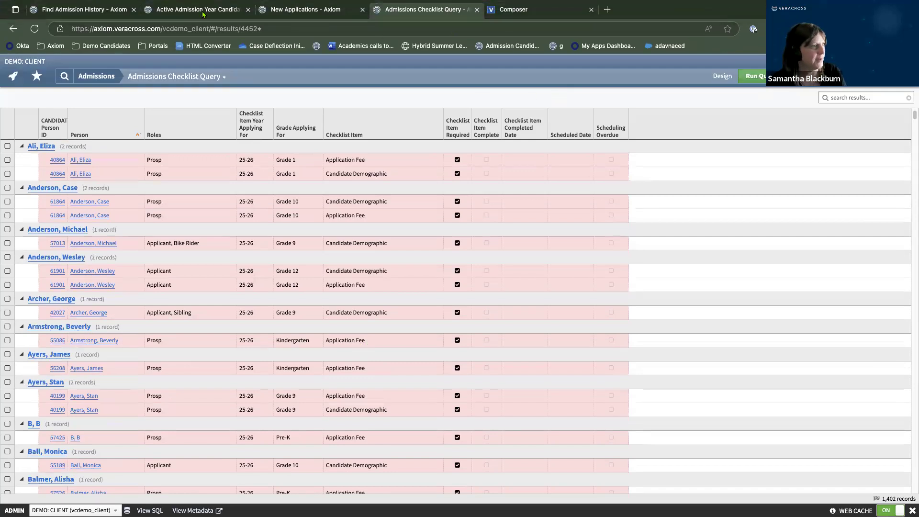
click(187, 11)
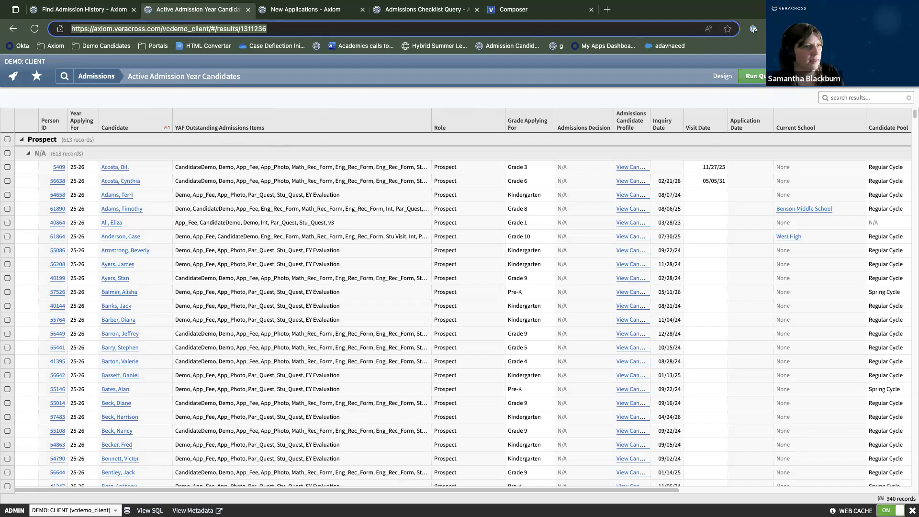
click(809, 76)
scroll(421, 194, down, 1)
scroll(421, 194, down, 3)
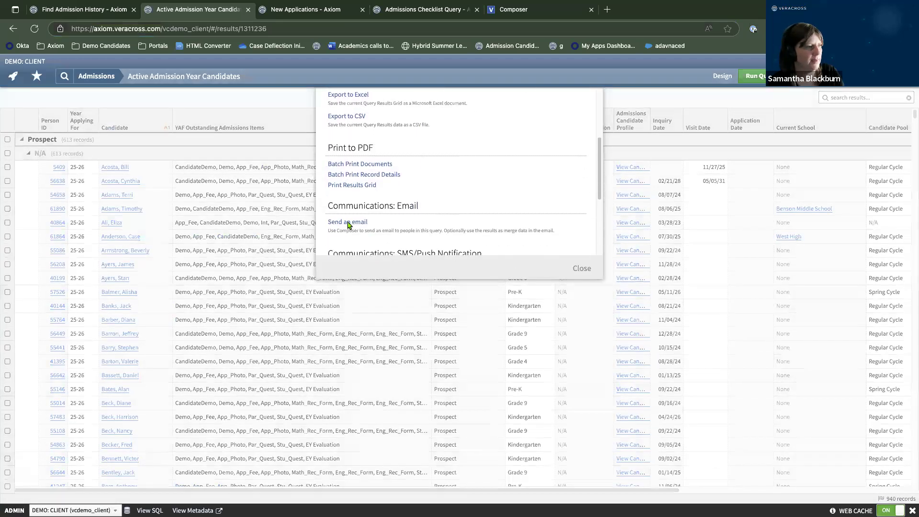
click(350, 222)
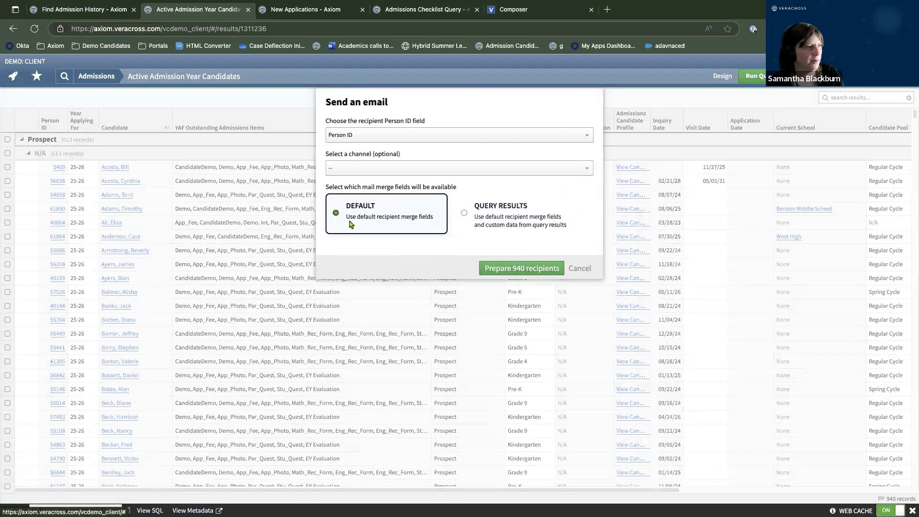
click(368, 167)
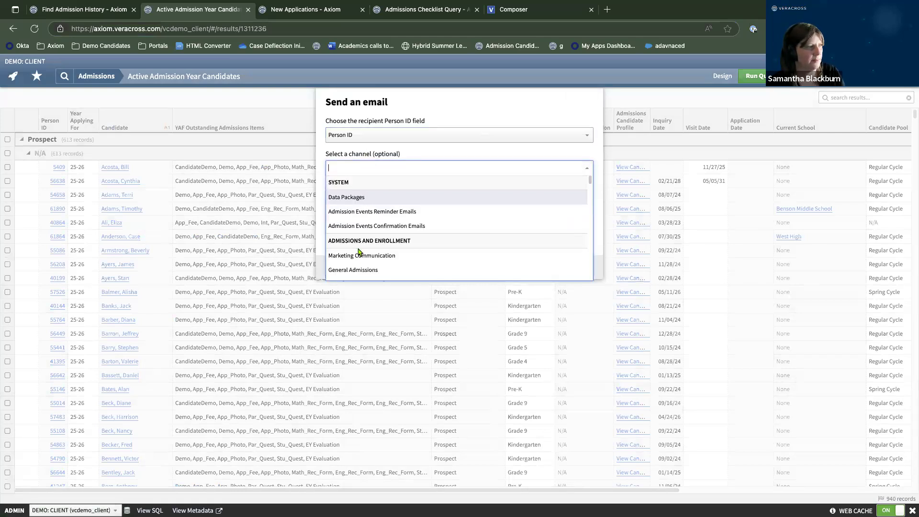
click(358, 270)
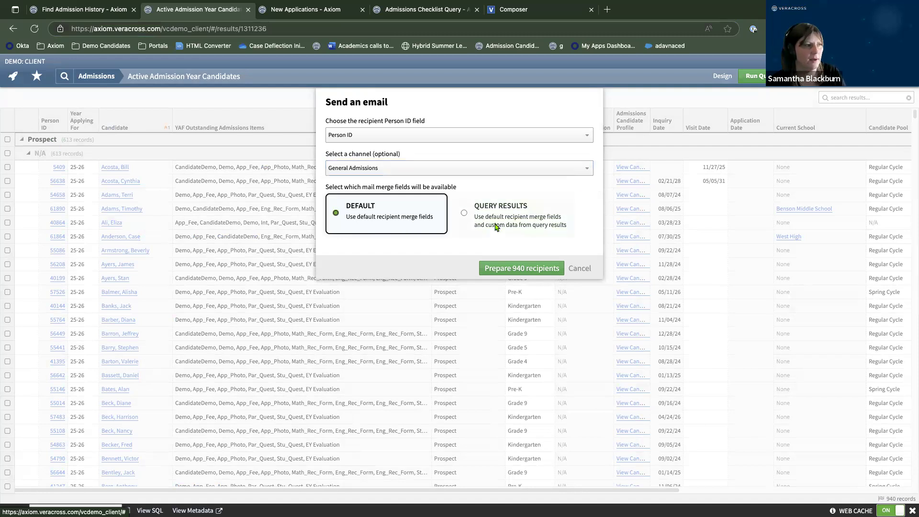
click(497, 227)
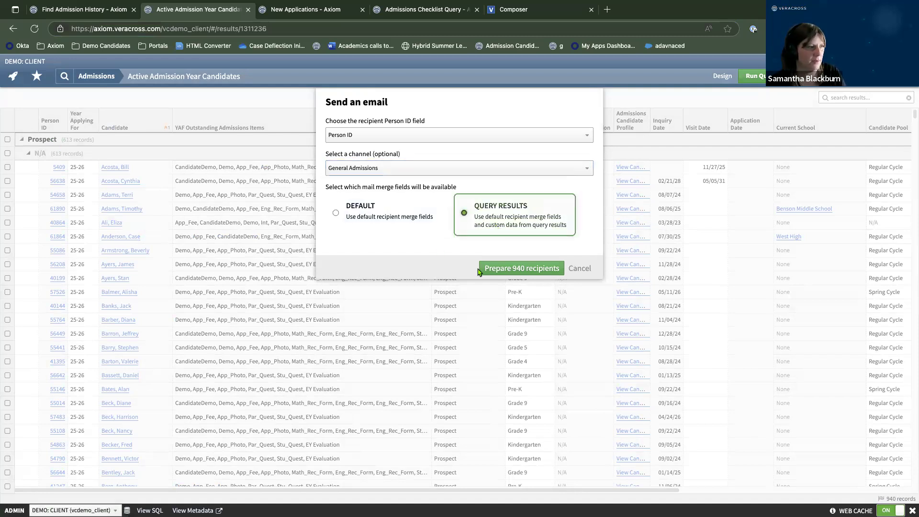
click(499, 272)
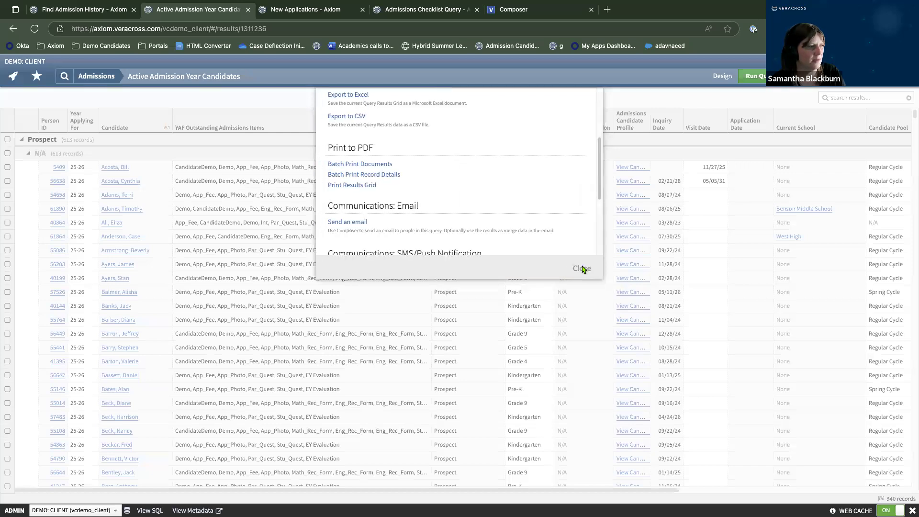
click(583, 269)
click(7, 167)
click(7, 181)
Prepare an email to both on the General Admissions channel using Query Results merge data, and launch Composer.
click(902, 76)
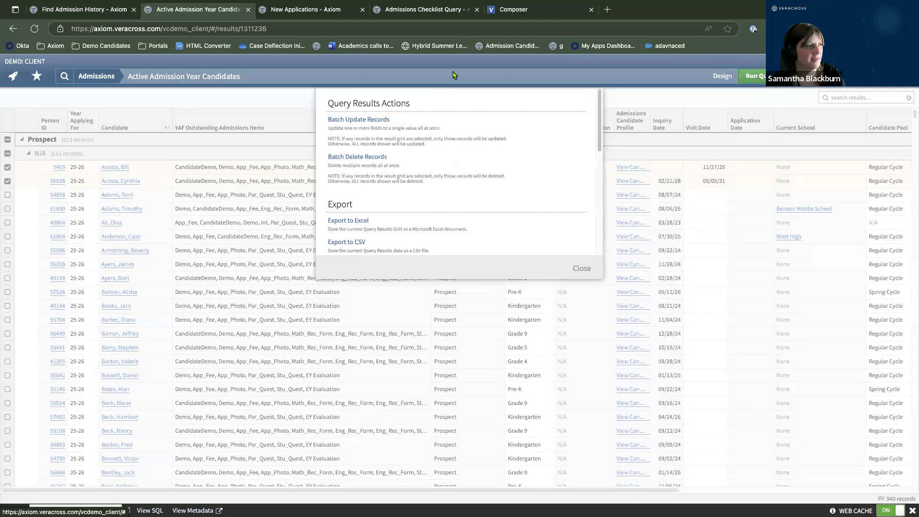
scroll(496, 212, down, 5)
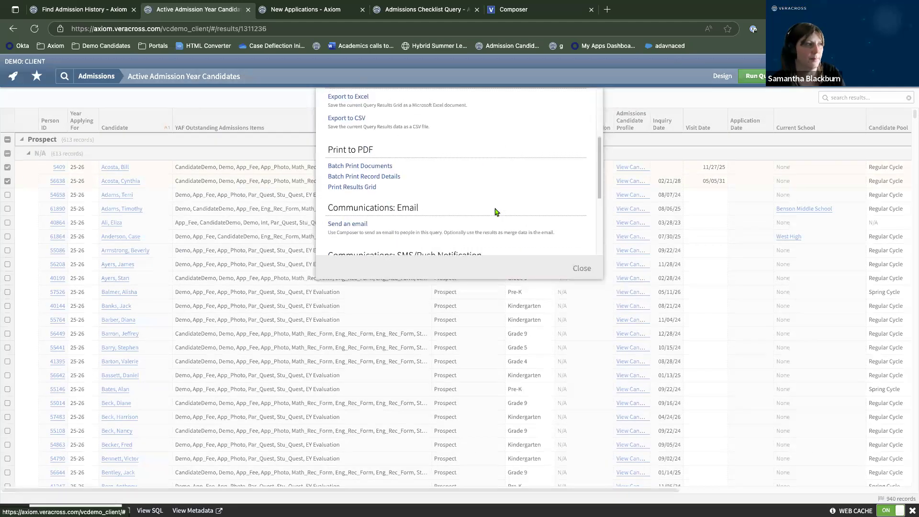
click(352, 207)
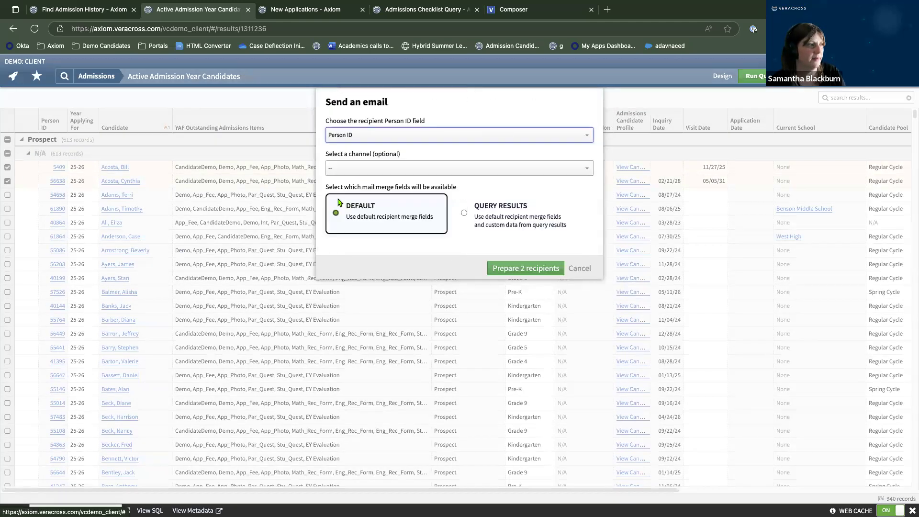
click(343, 168)
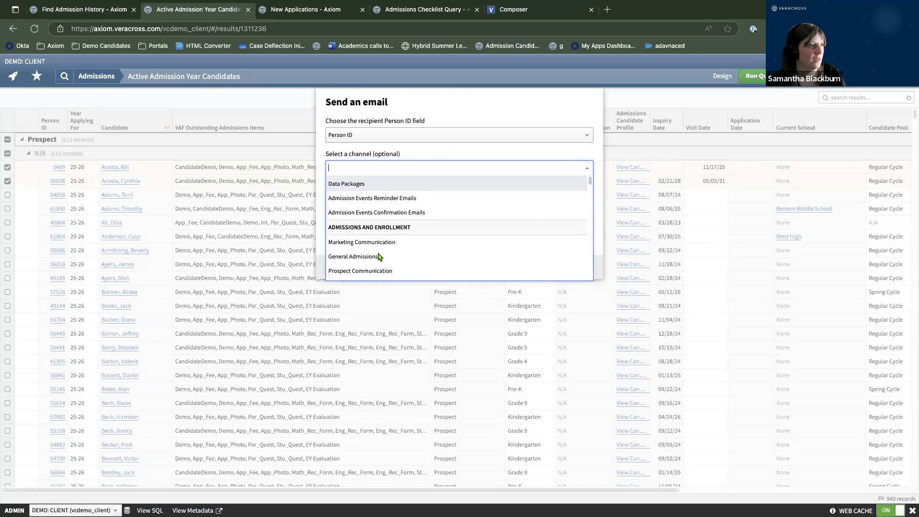
click(379, 257)
click(486, 222)
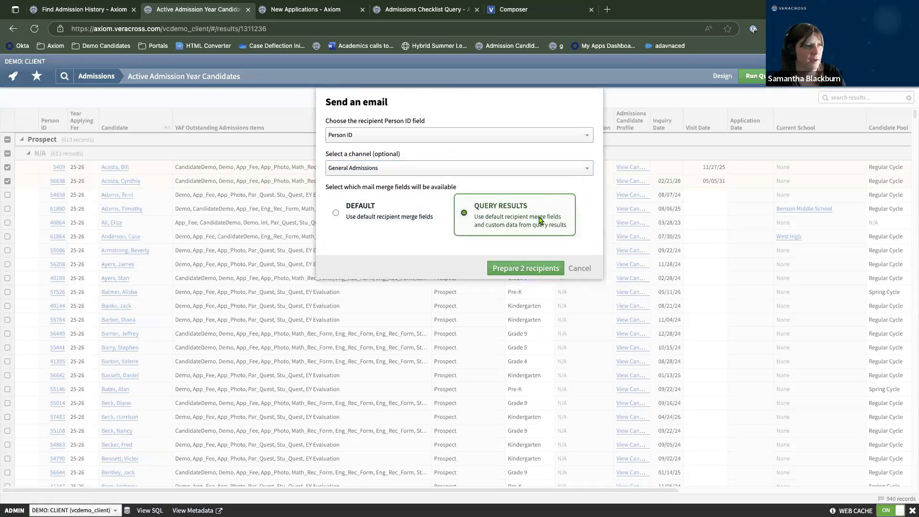
click(533, 270)
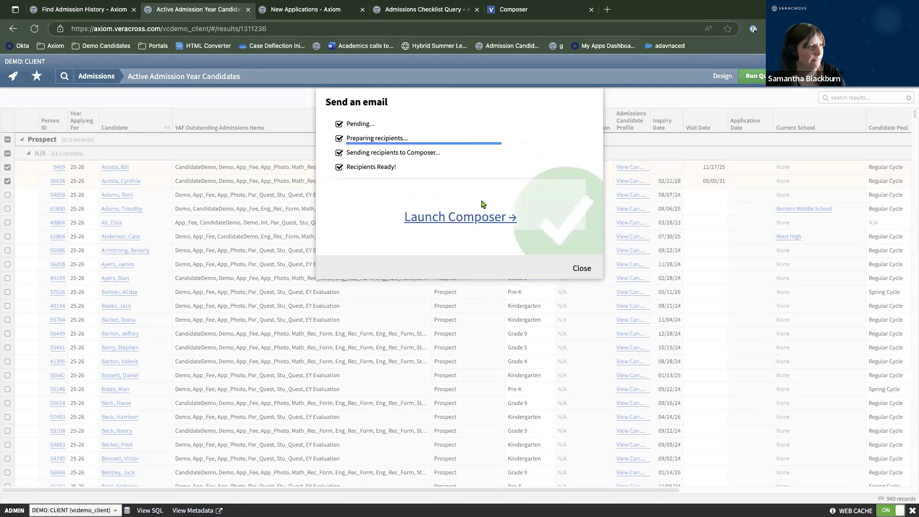
click(494, 222)
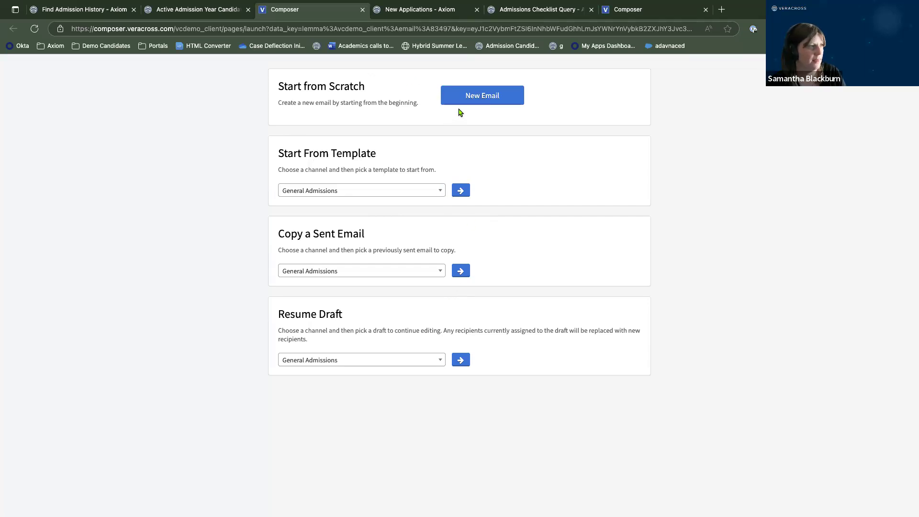
Resume the saved app fee draft from the General Admissions drafts list.
click(462, 363)
scroll(371, 364, down, 1)
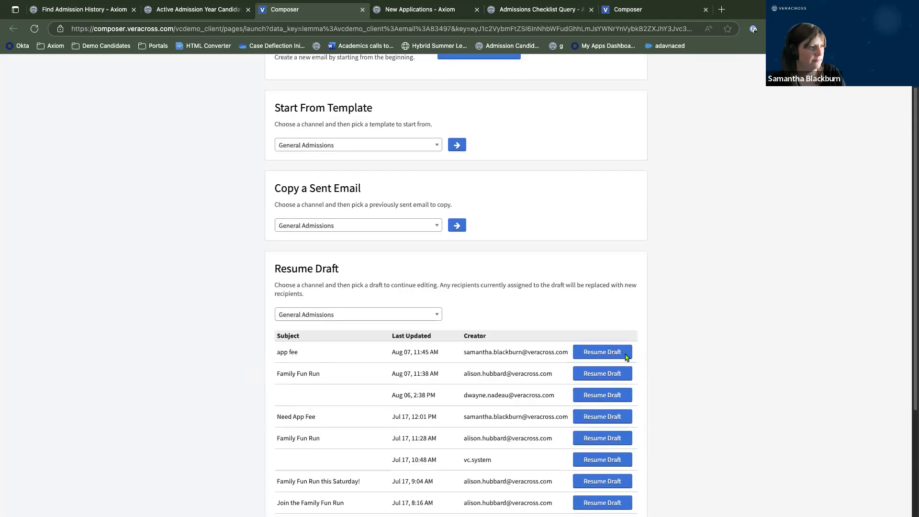
click(603, 352)
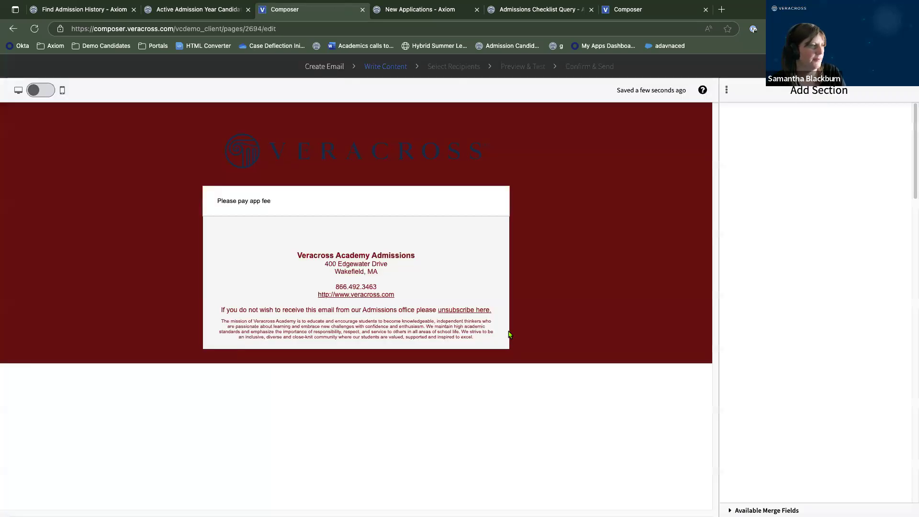
Move to Write Content and open the 'Please pay app fee' text block for editing.
click(329, 67)
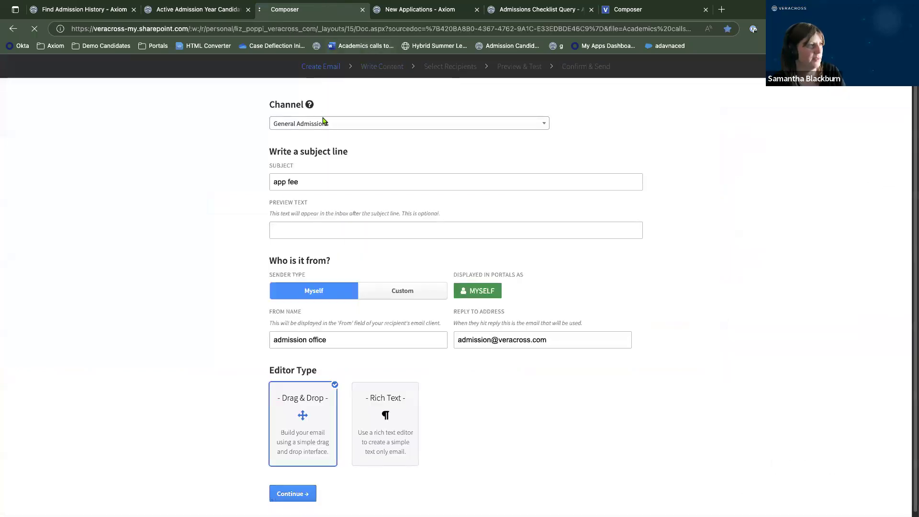
click(298, 47)
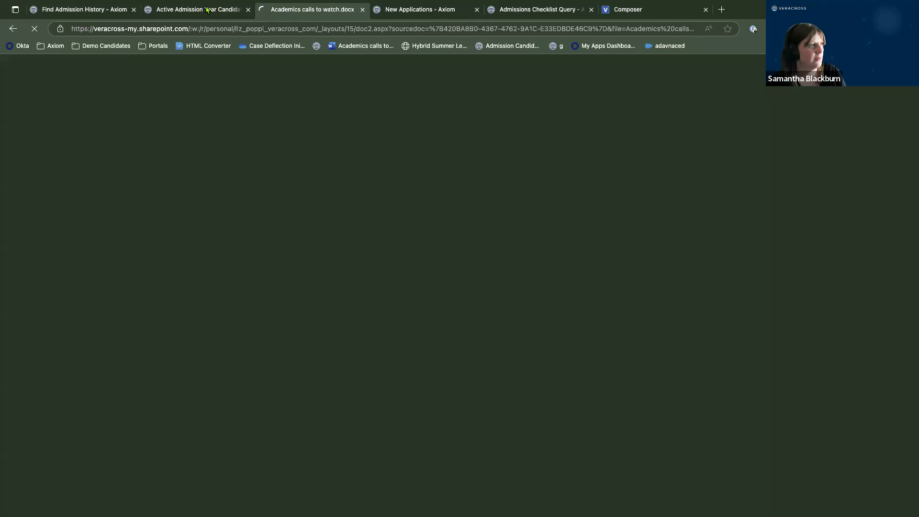
click(242, 9)
click(294, 7)
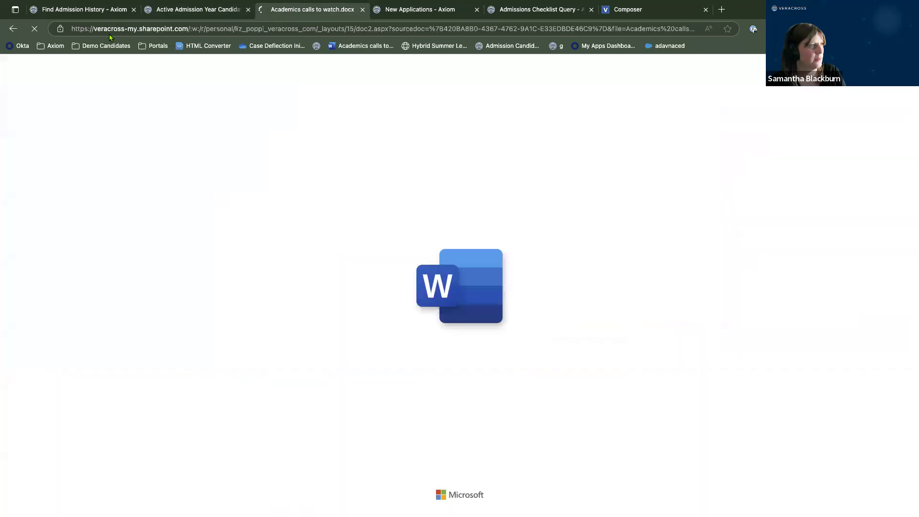
click(13, 29)
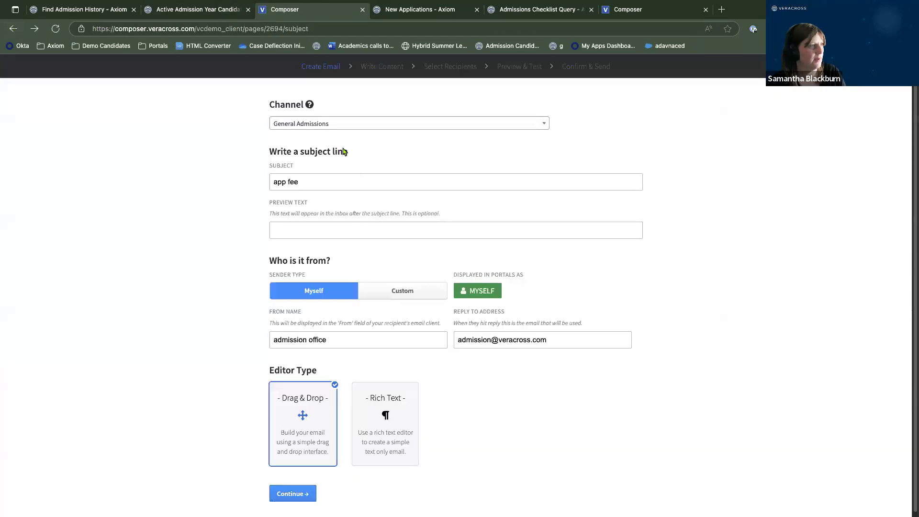
click(391, 71)
click(317, 201)
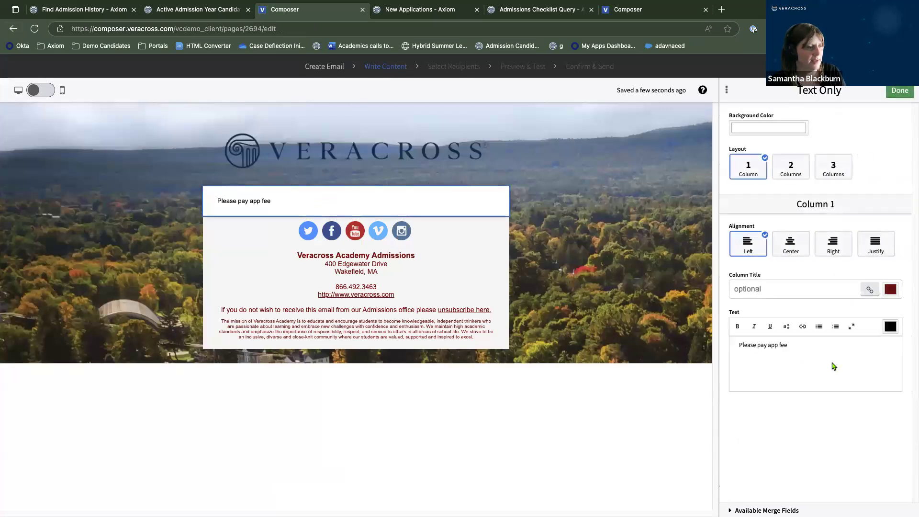
Replace 'Please pay app fee' with just 'Dear' and expand the Available Merge Fields list.
click(819, 330)
key(BackSpace)
key(BackSpace)
key(BackSpace)
key(BackSpace)
key(BackSpace)
key(BackSpace)
key(BackSpace)
key(BackSpace)
key(BackSpace)
key(BackSpace)
key(BackSpace)
key(BackSpace)
key(BackSpace)
key(BackSpace)
key(BackSpace)
key(BackSpace)
key(BackSpace)
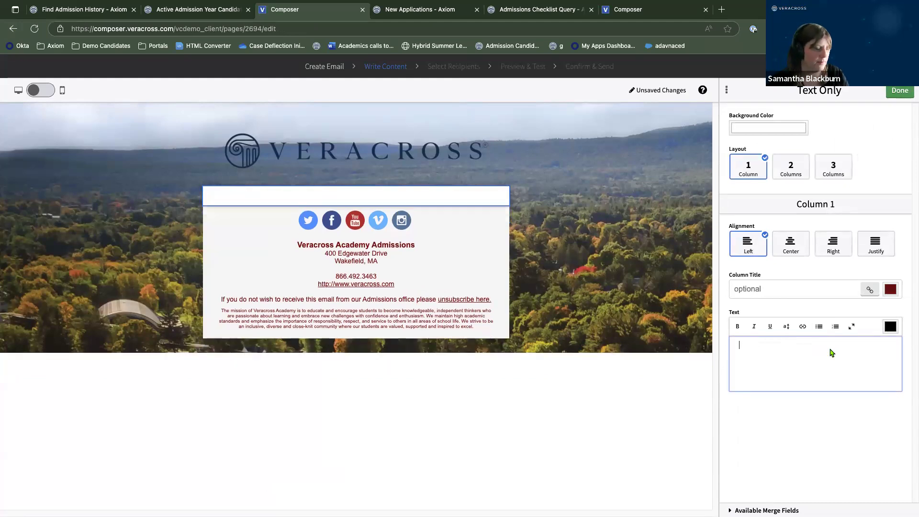
text(Dear Parents)
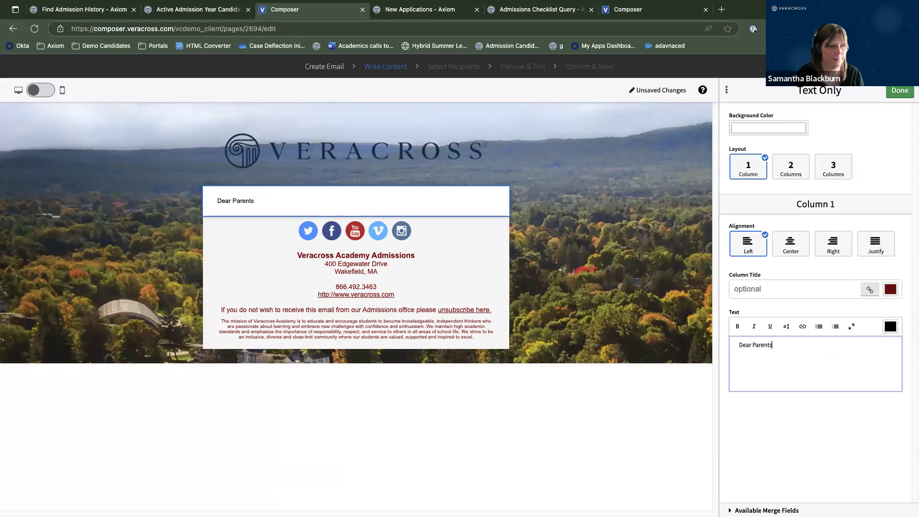
key(BackSpace)
key(BackSpace)
key(BackSpace)
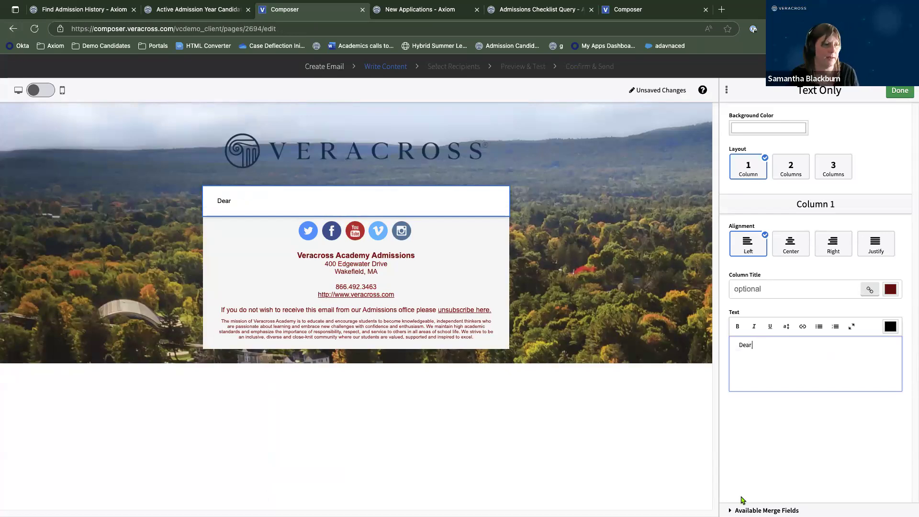
click(767, 510)
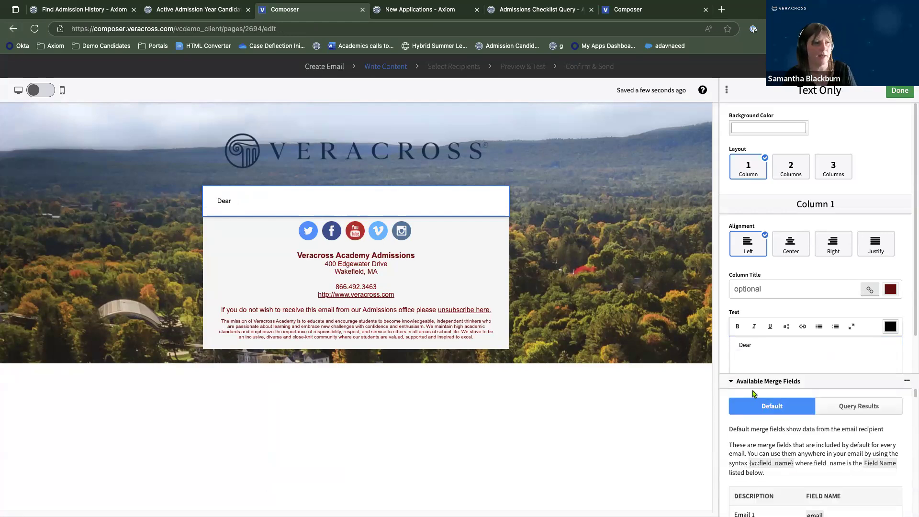
Browse the Query Results and Default merge field lists.
click(730, 383)
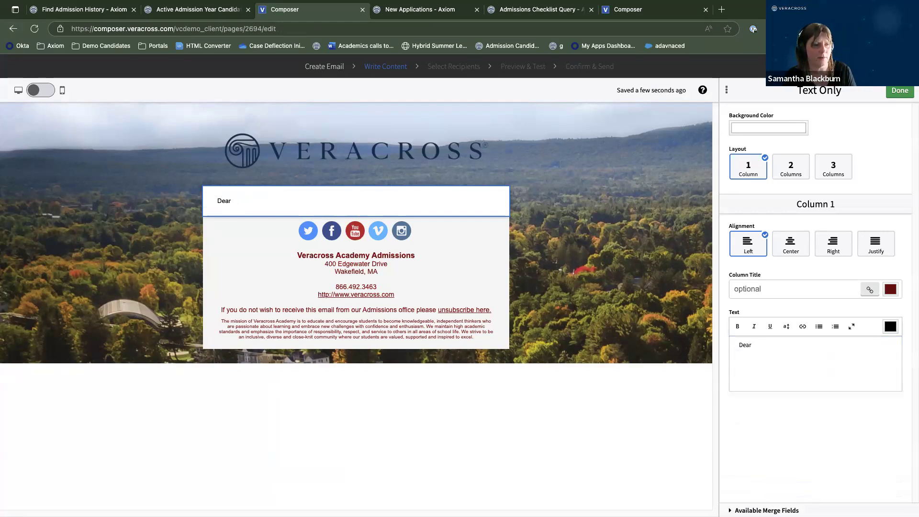
click(766, 511)
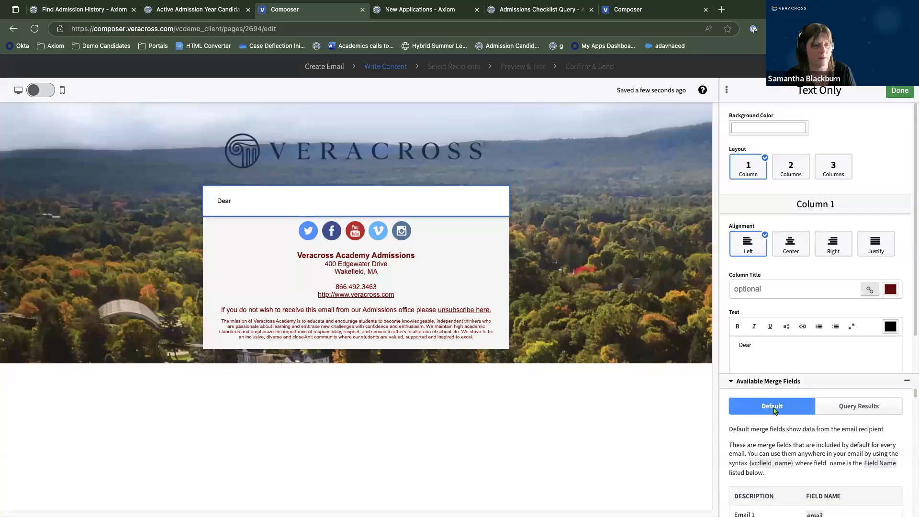
click(858, 408)
scroll(829, 478, down, 3)
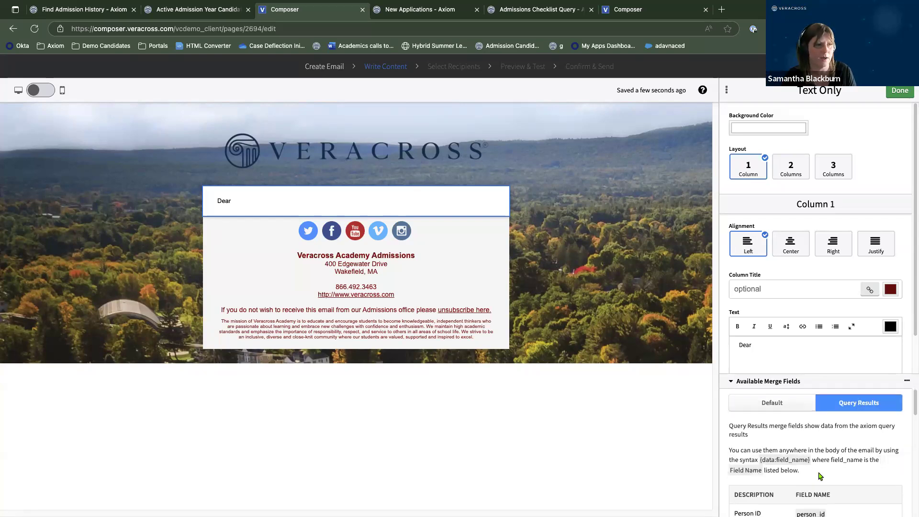
scroll(830, 478, down, 3)
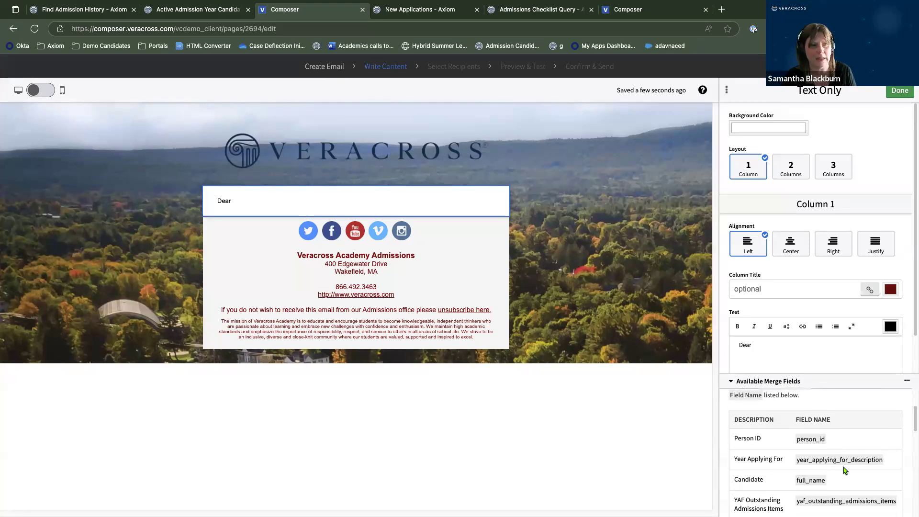
scroll(868, 480, down, 2)
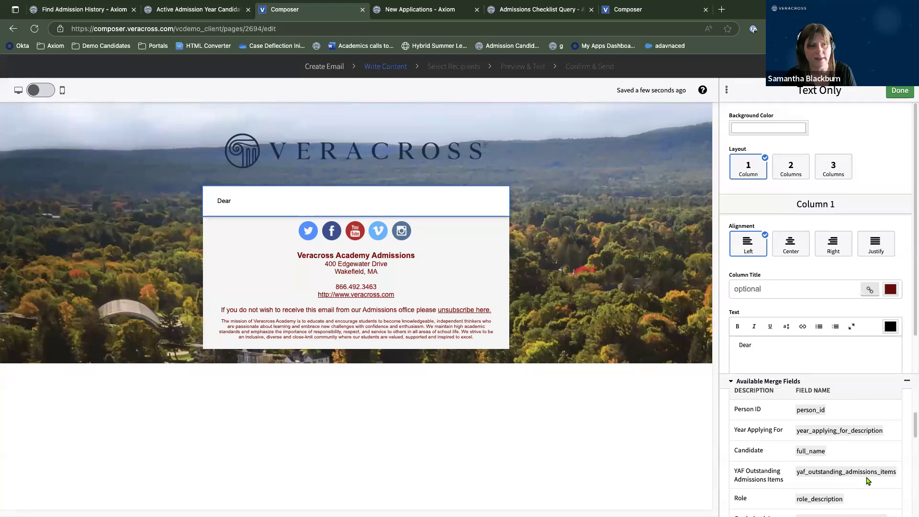
scroll(868, 480, up, 3)
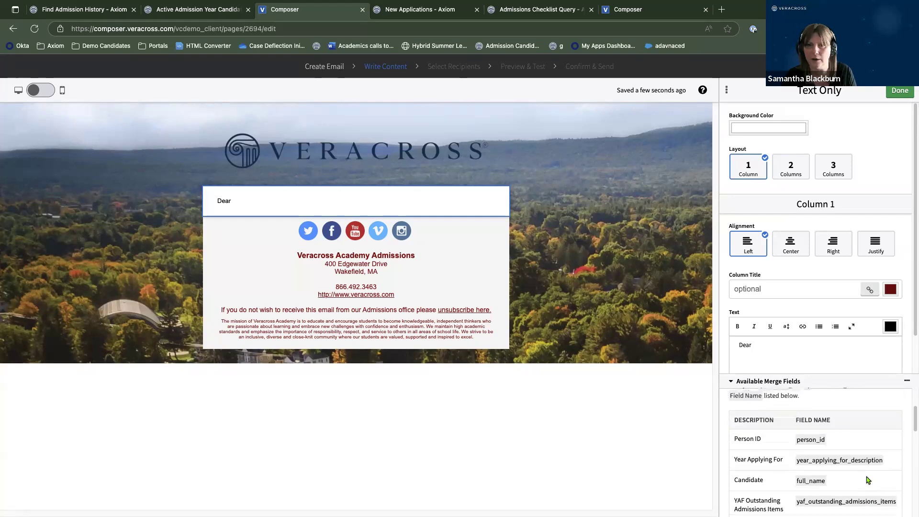
scroll(869, 480, up, 3)
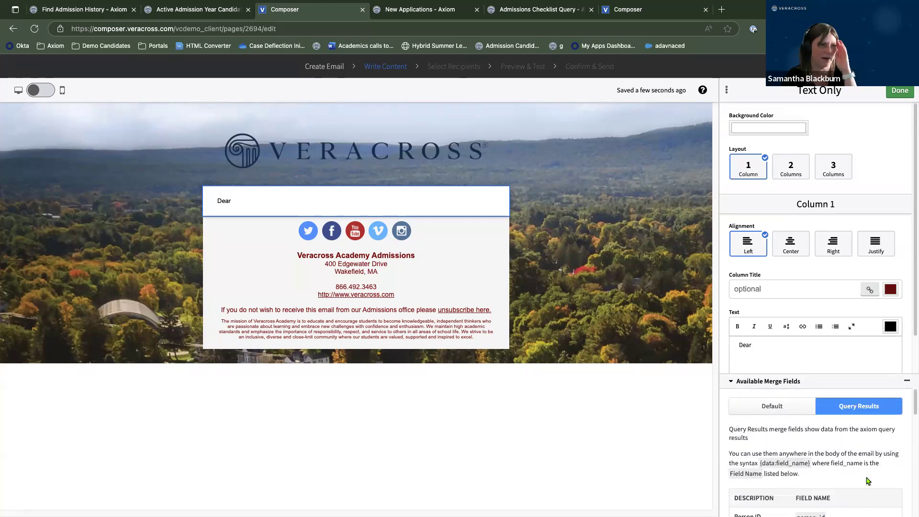
click(766, 411)
scroll(783, 422, down, 3)
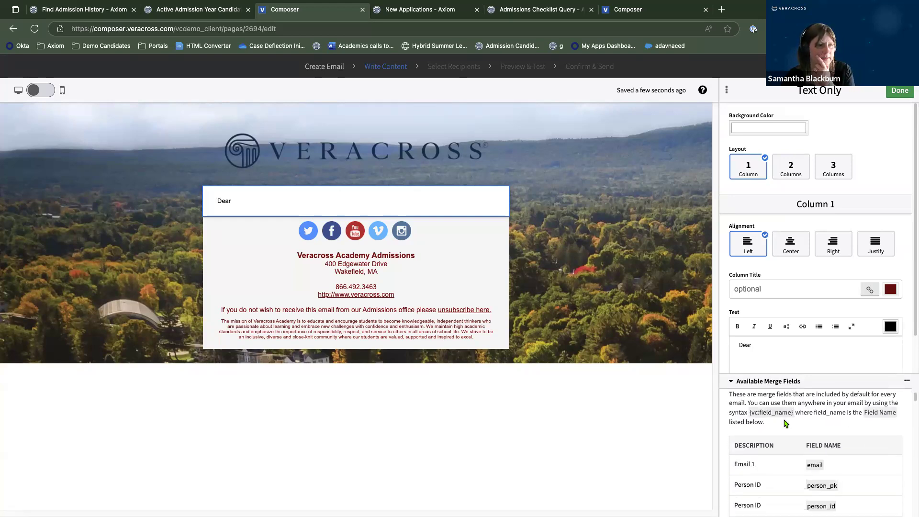
scroll(785, 424, down, 10)
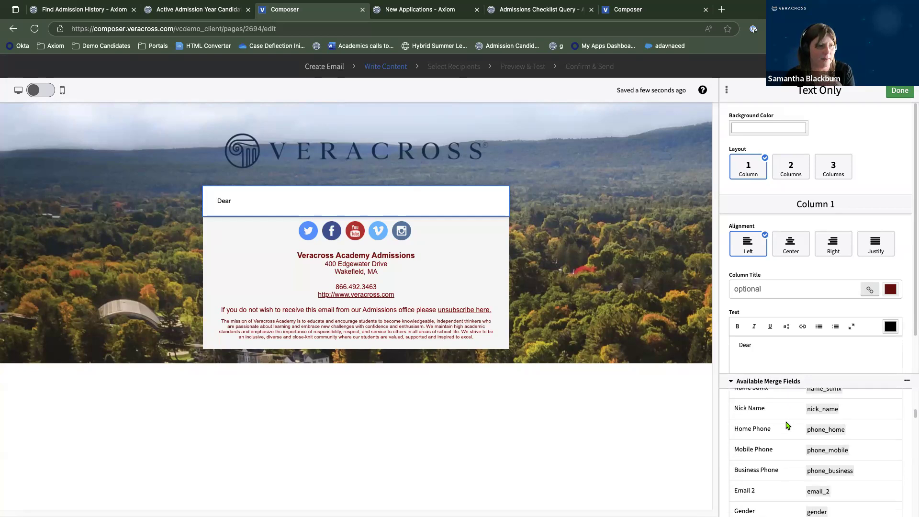
scroll(787, 425, down, 3)
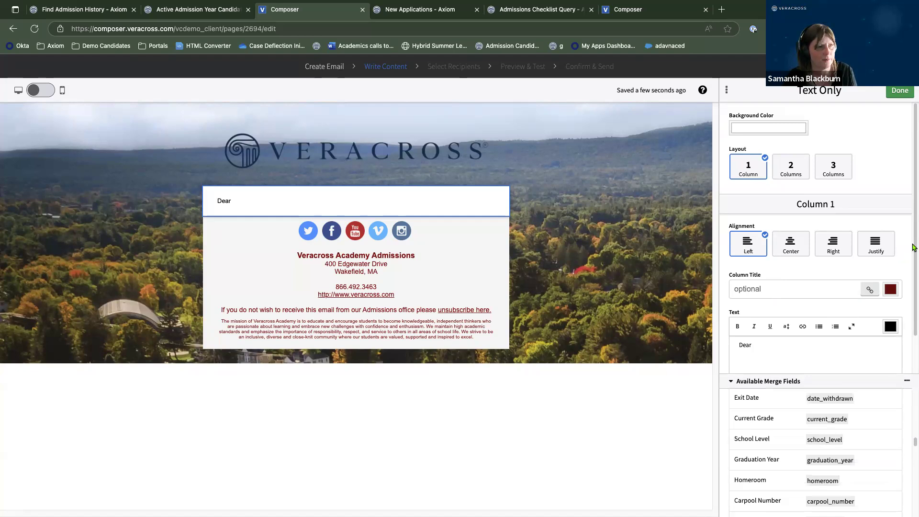
scroll(913, 247, down, 1)
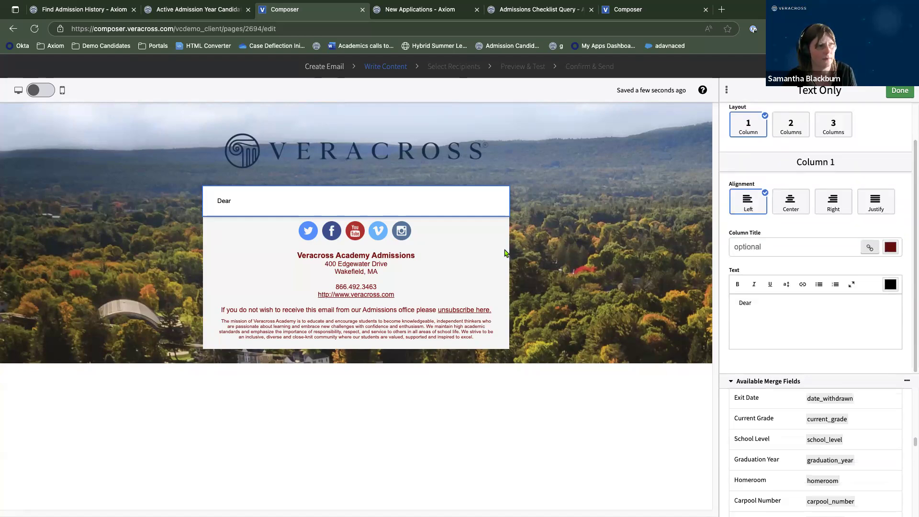
Begin a merge field by typing '{vc:' right after 'Dear' in the greeting.
click(634, 256)
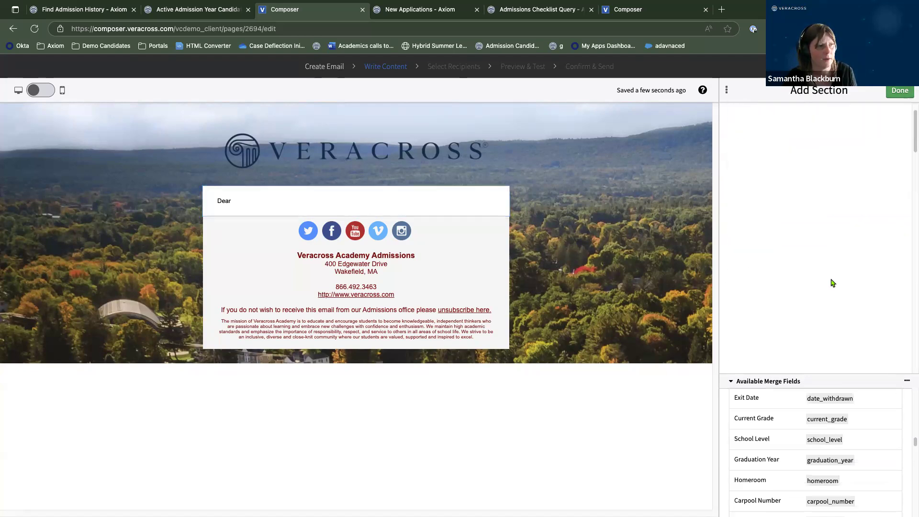
click(343, 207)
click(786, 310)
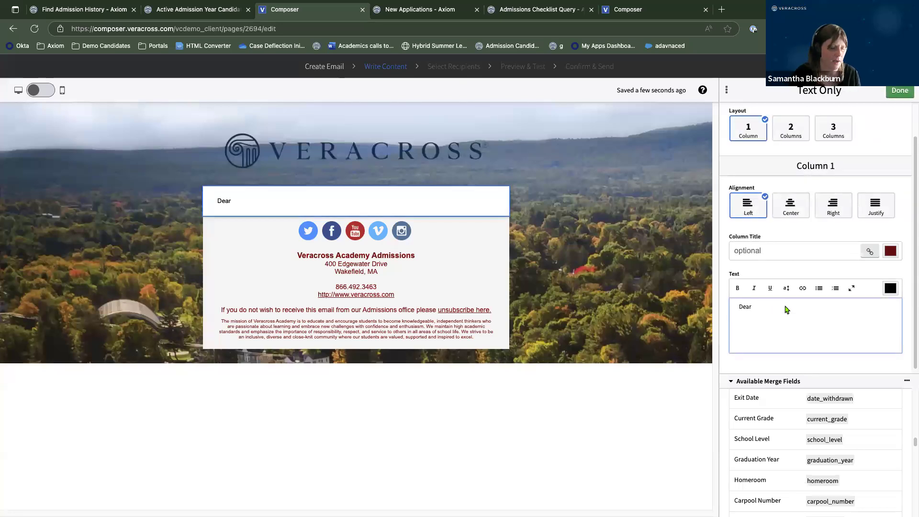
text({)
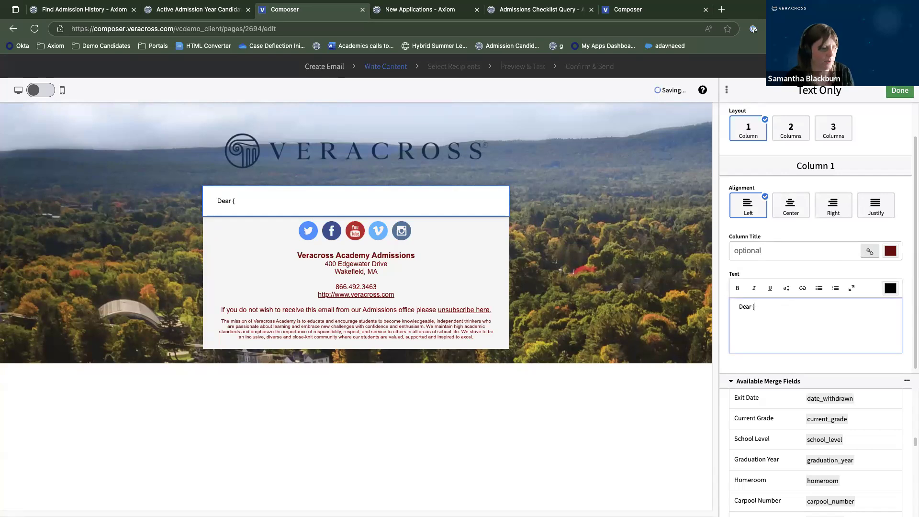
text(v)
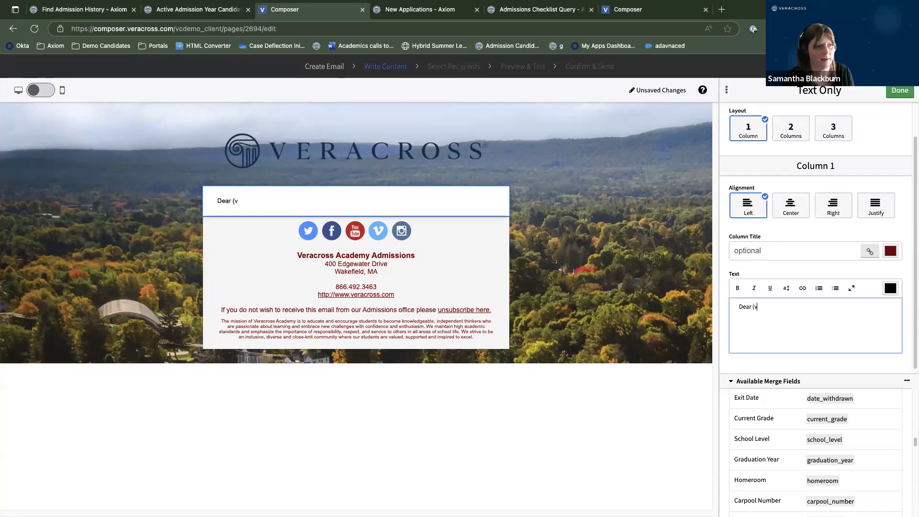
text(c:)
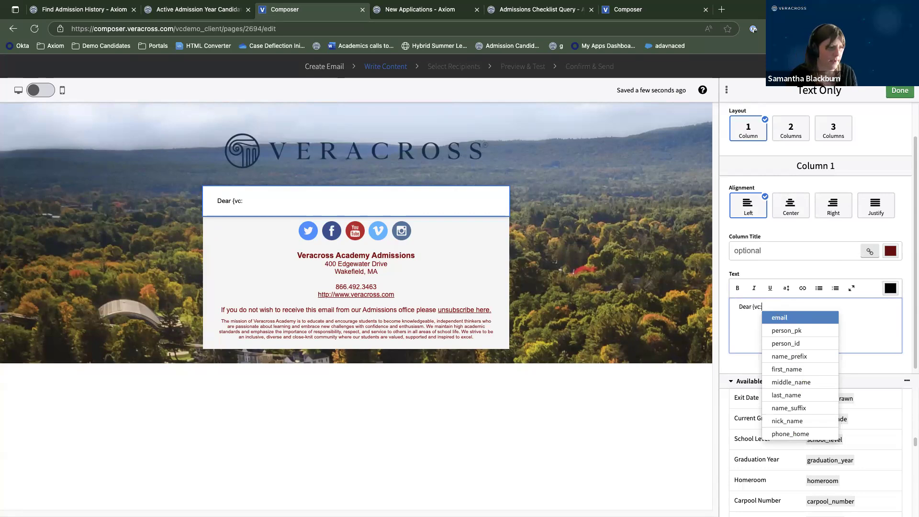
Complete 'Dear {vc:informal_salutation_hh},' and start the line 'The following checklist items need to be comp'.
text(inf)
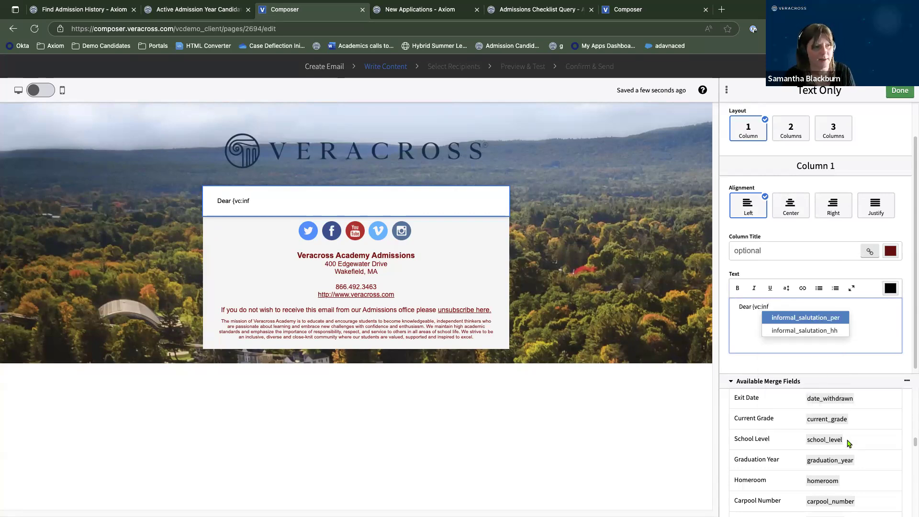
click(793, 334)
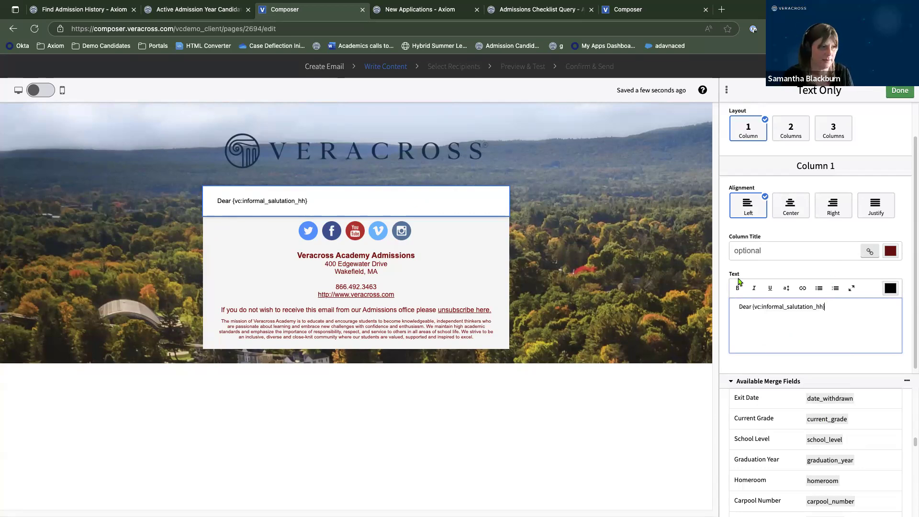
text(,)
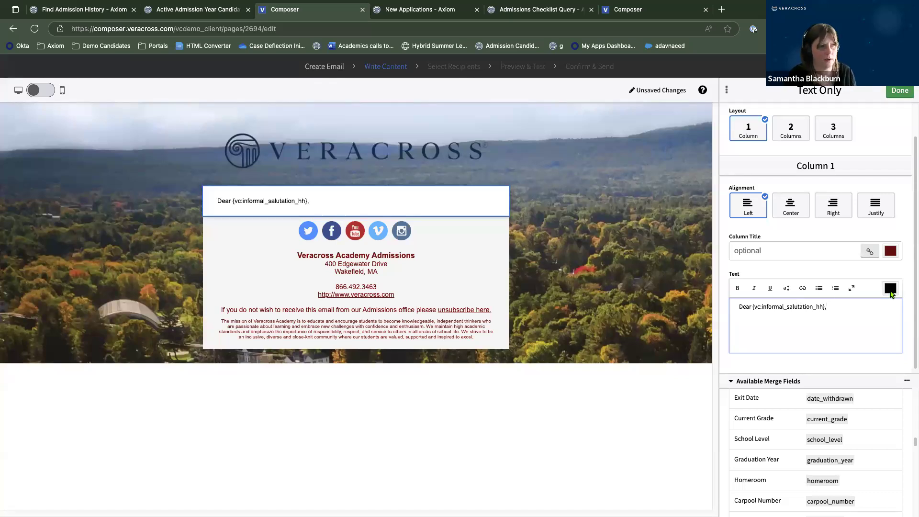
key(Return)
key(Return)
text(Th)
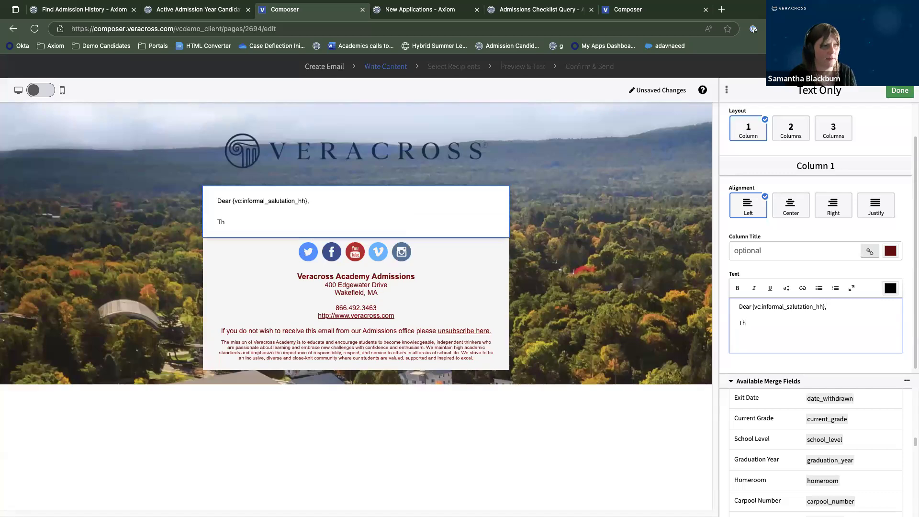
text(e following)
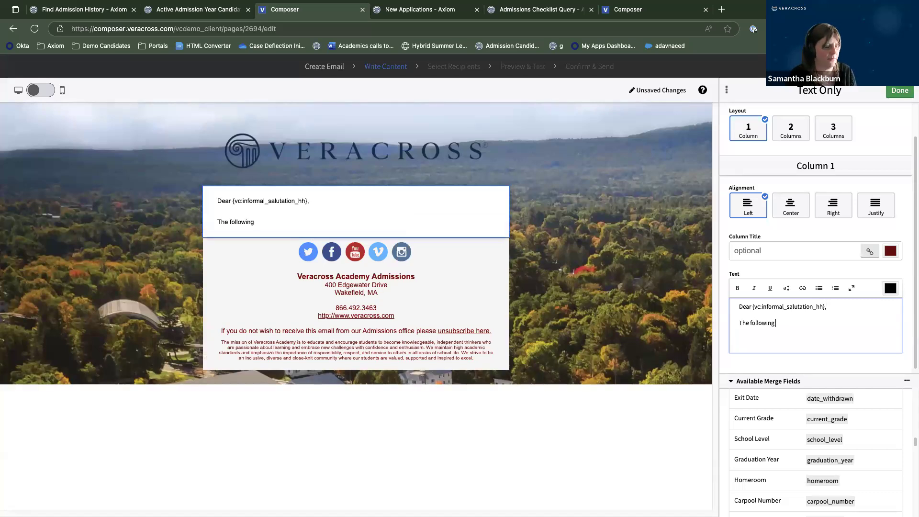
text( ch)
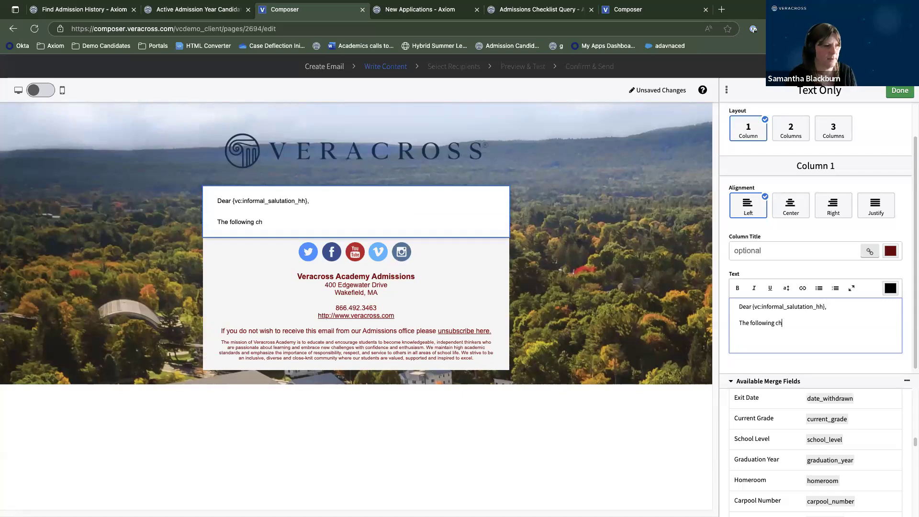
text(ecklist item)
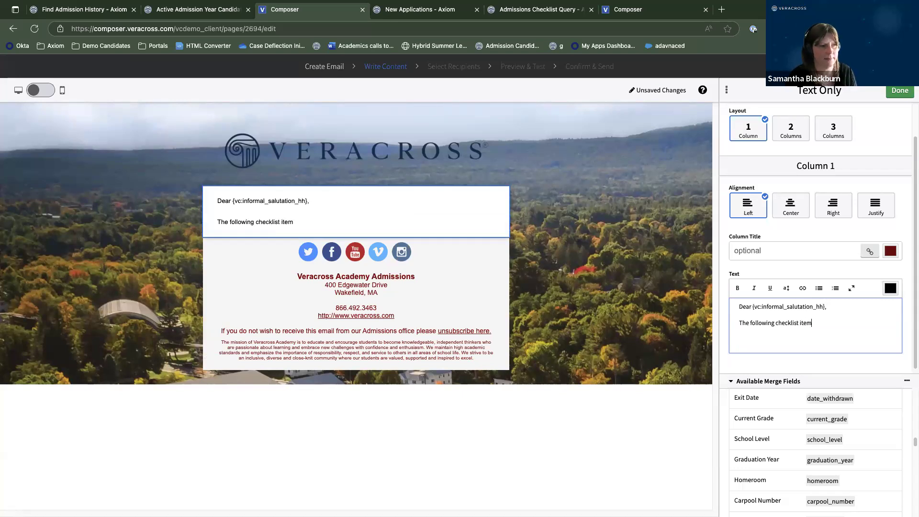
text(s need to be complete.)
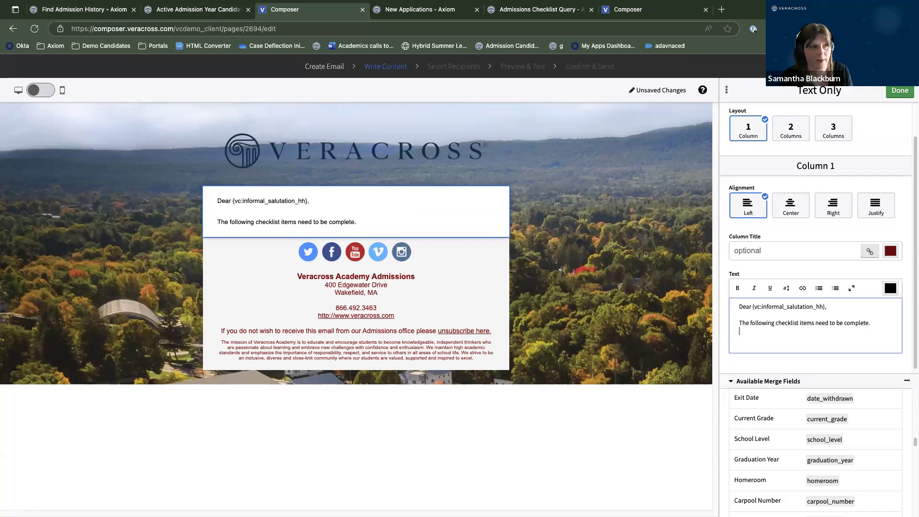
Insert {data:yaf_outstanding_admissions_items} on a new line below the checklist sentence and finish editing.
click(731, 381)
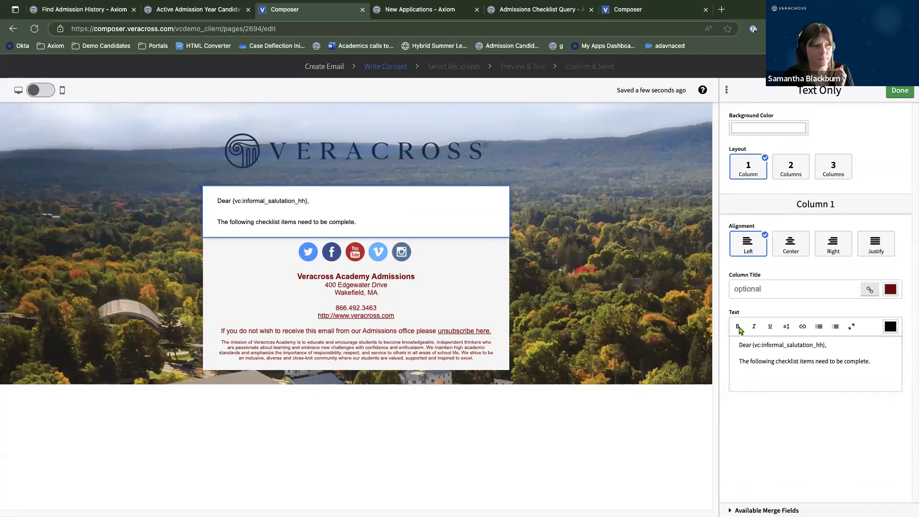
click(767, 511)
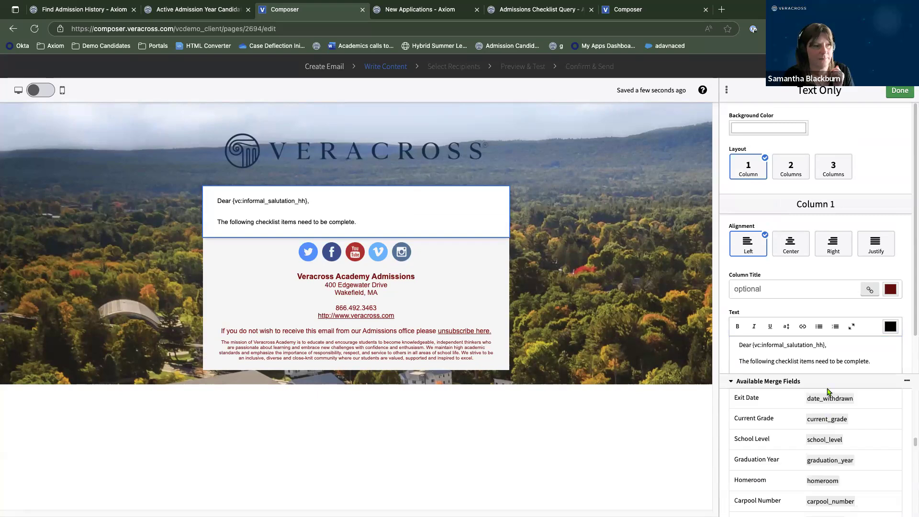
scroll(876, 428, up, 10)
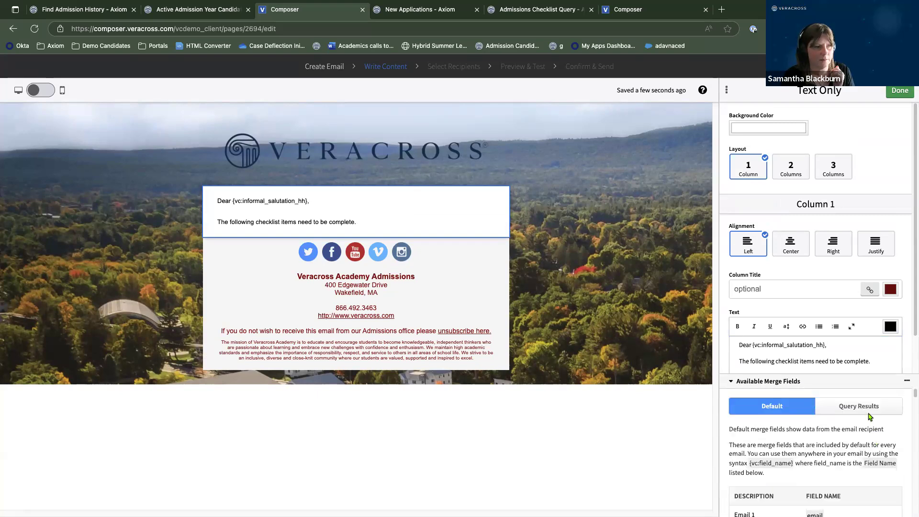
click(867, 412)
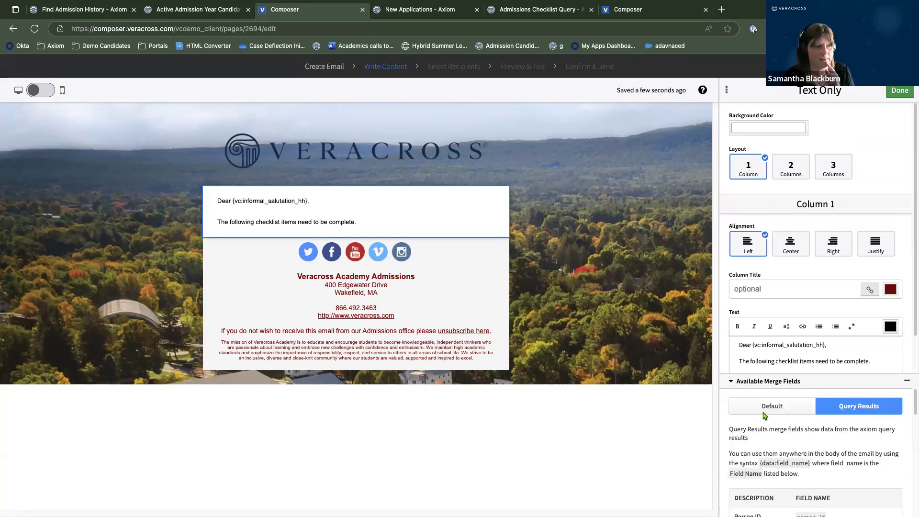
click(859, 361)
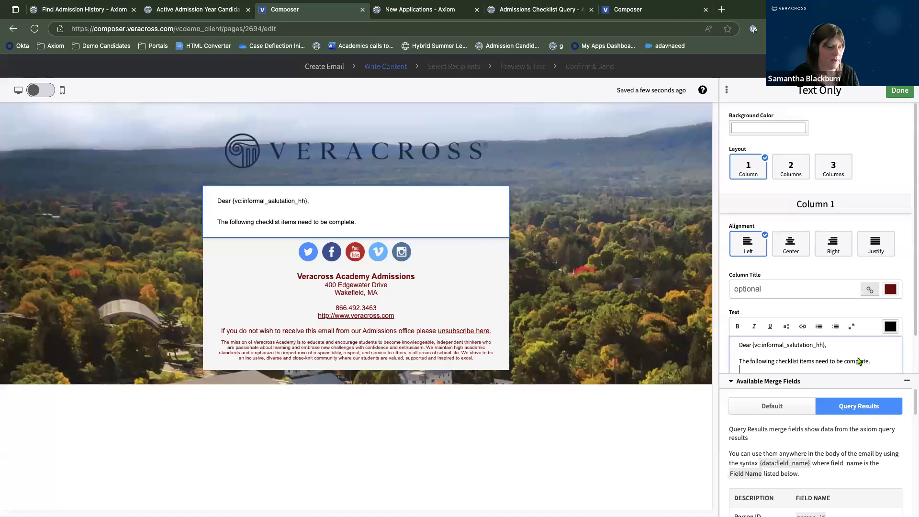
key(Return)
text({data:)
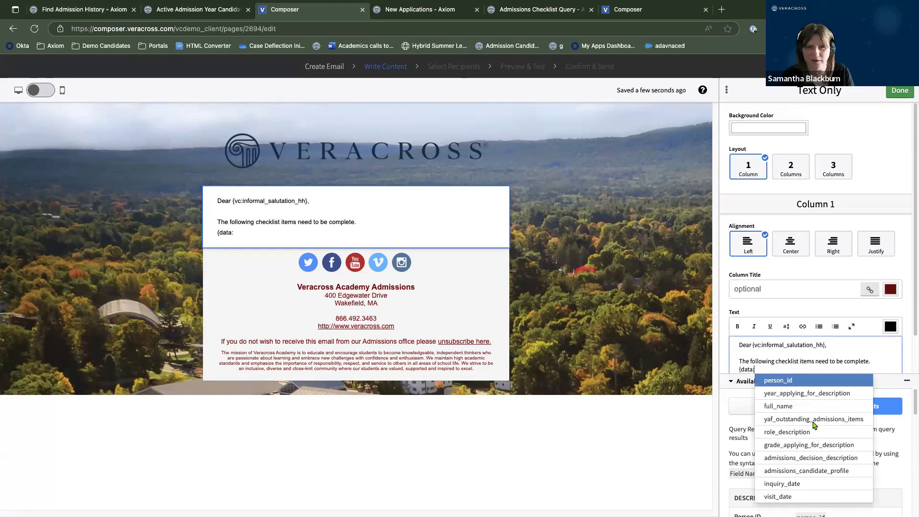
click(813, 419)
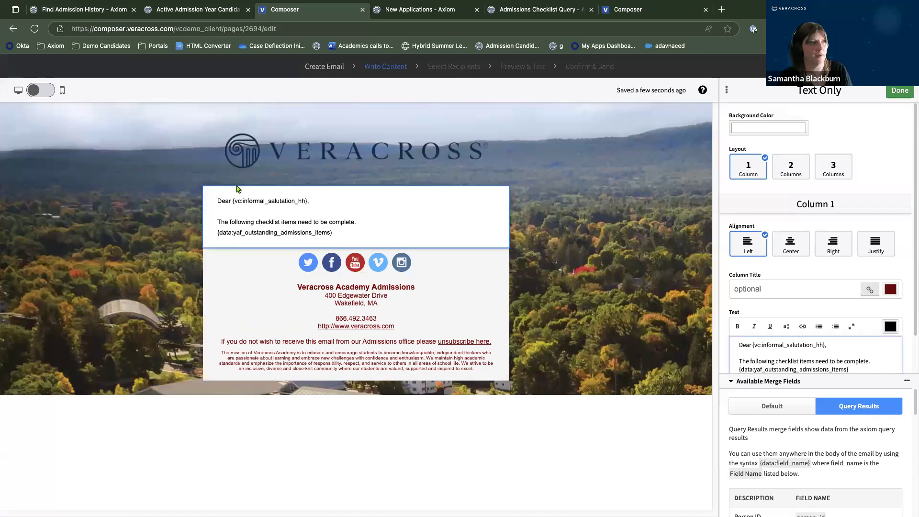
click(900, 92)
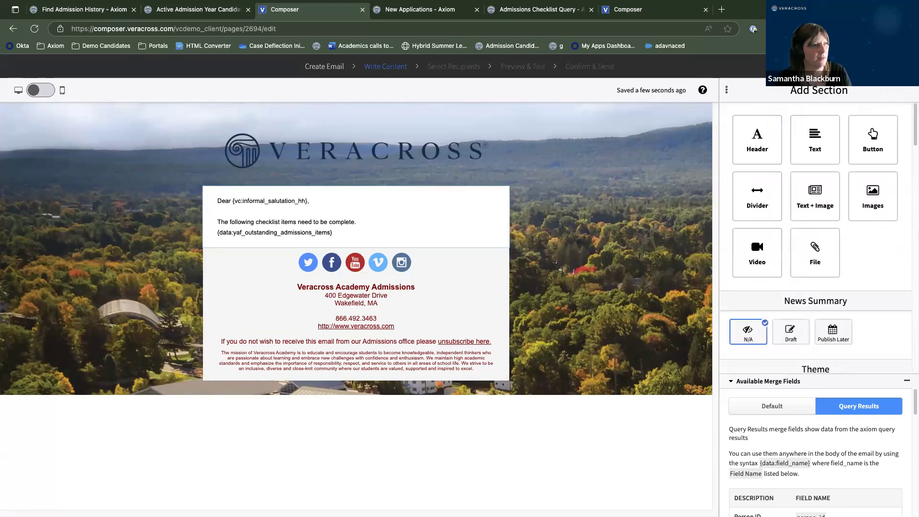
Settle on the Parents/Guardians target and continue to Preview & Test, which finds no recipients.
click(454, 67)
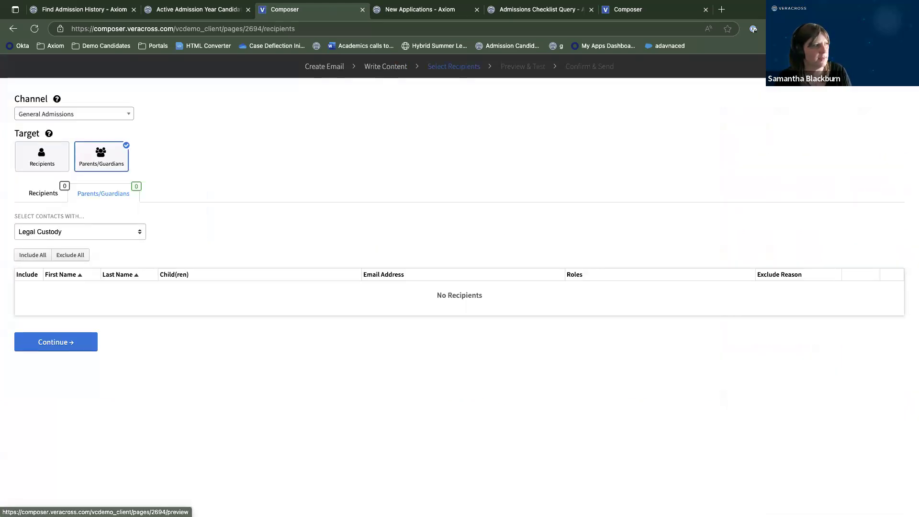
click(44, 160)
click(94, 164)
click(50, 163)
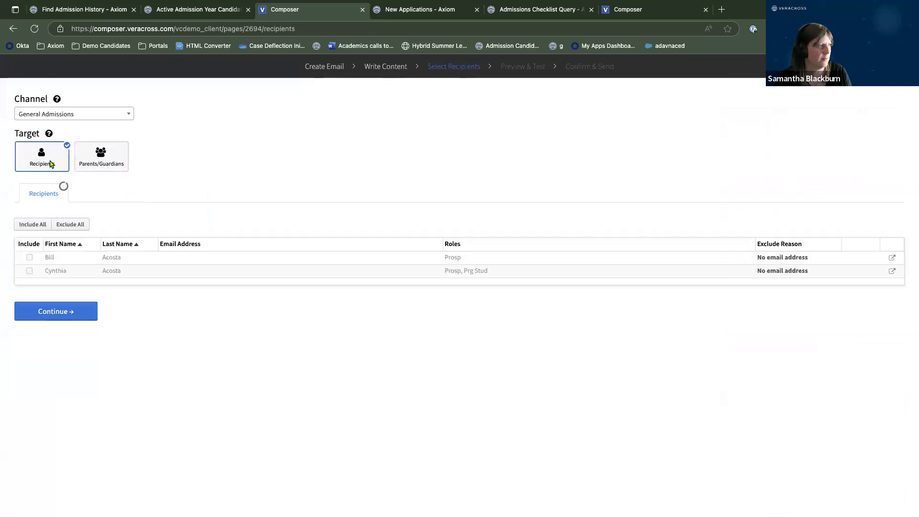
click(99, 161)
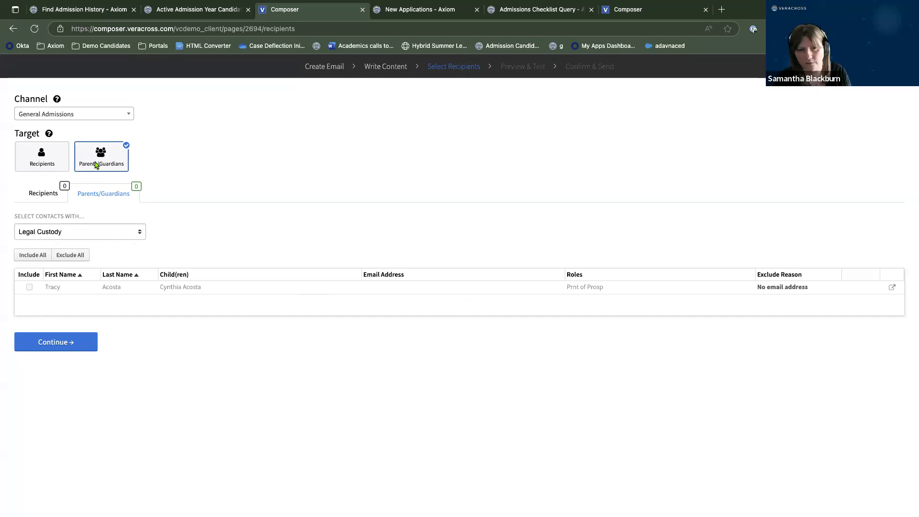
click(40, 159)
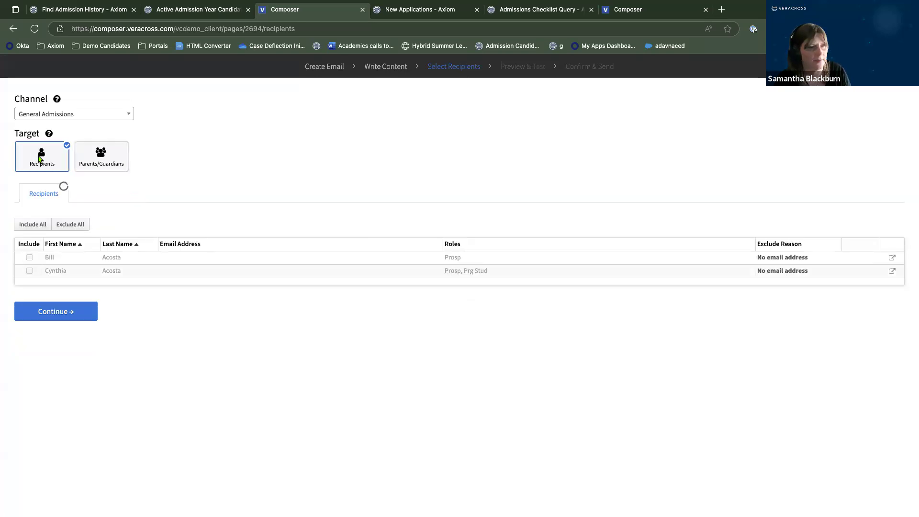
double_click(111, 164)
click(99, 165)
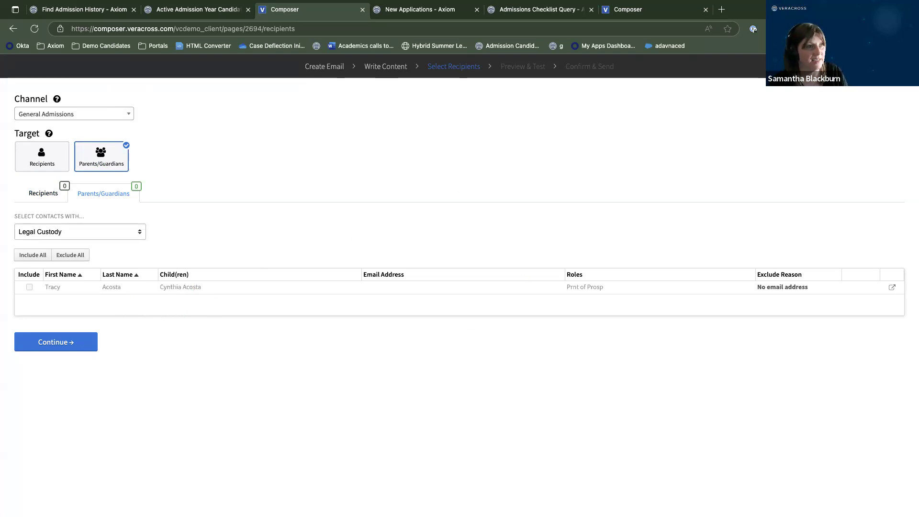
click(56, 342)
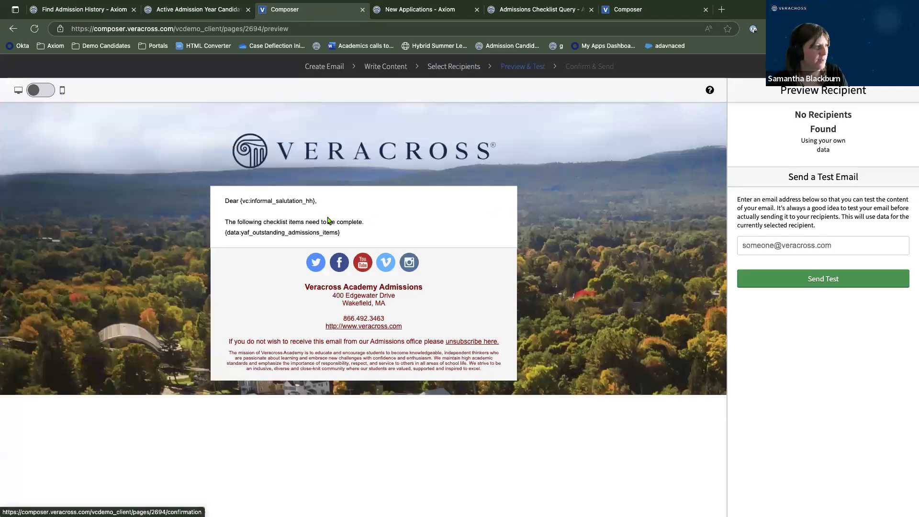
Return to the Active Admission Year Candidates query and close the send-email progress dialog.
mouse_move(211, 4)
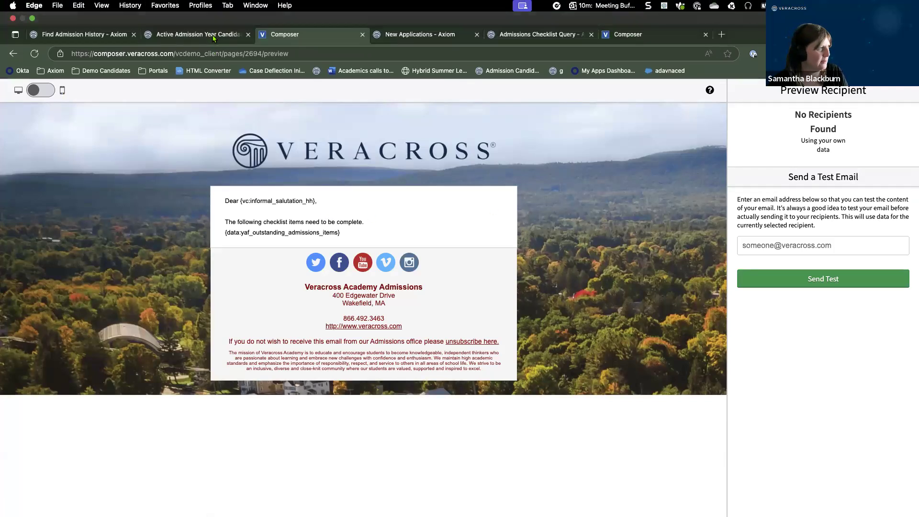
click(213, 38)
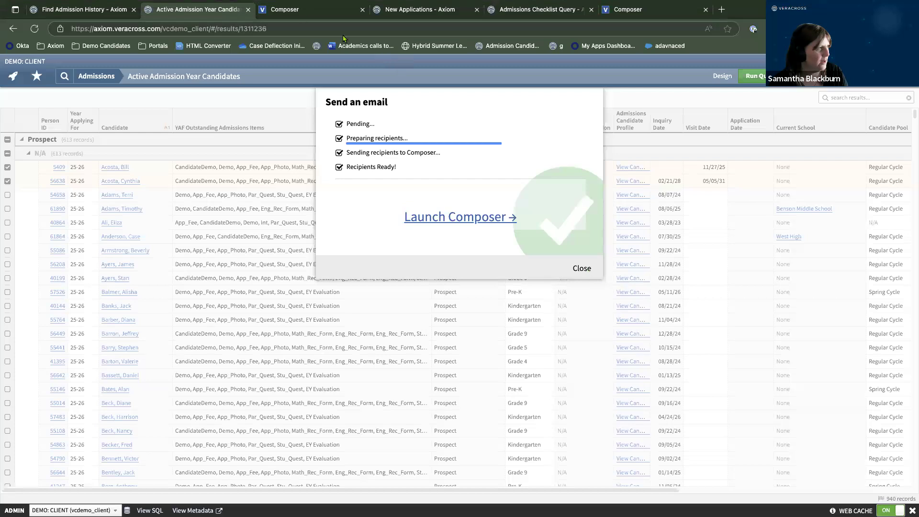
click(297, 10)
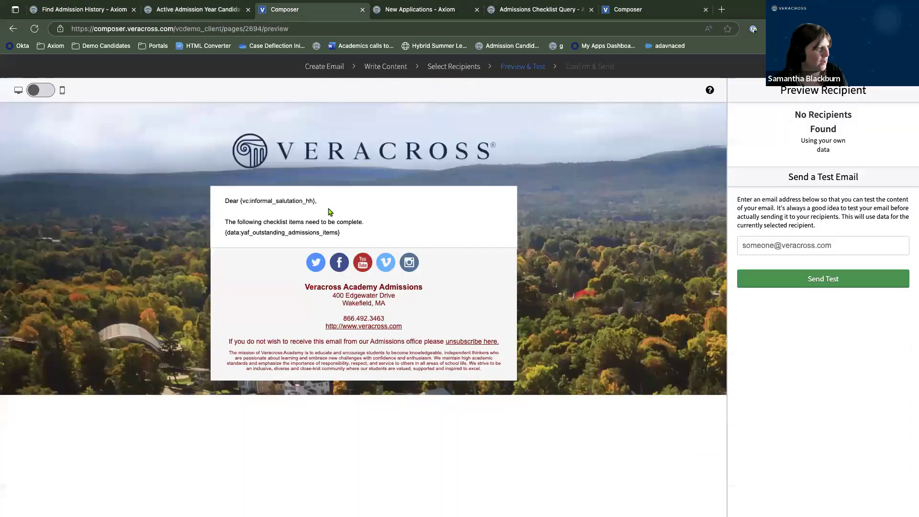
click(213, 12)
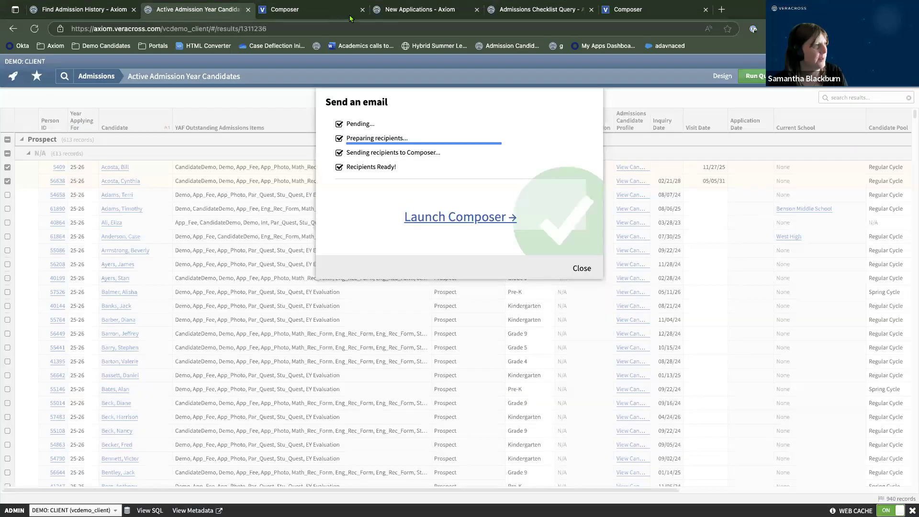
click(583, 269)
Search the query results for 'lawr' and check the Pending Review candidate's row.
click(852, 99)
text(la)
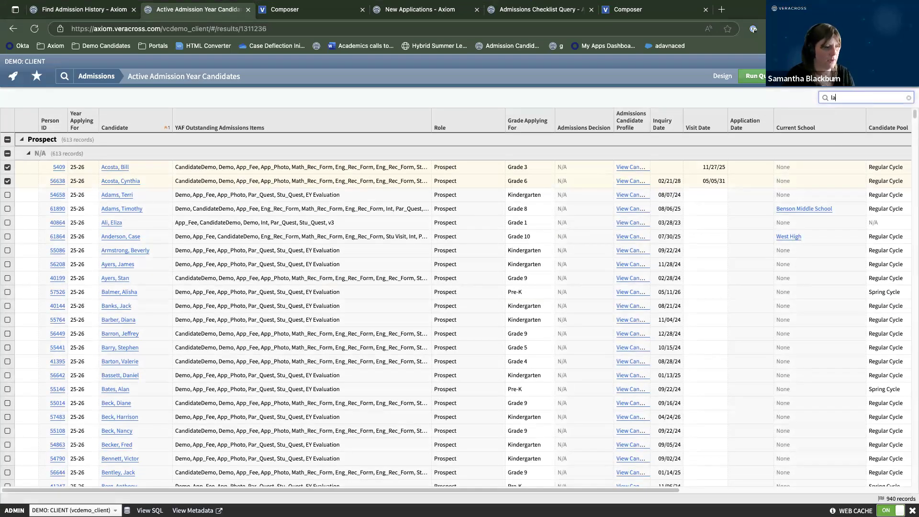
text(wr)
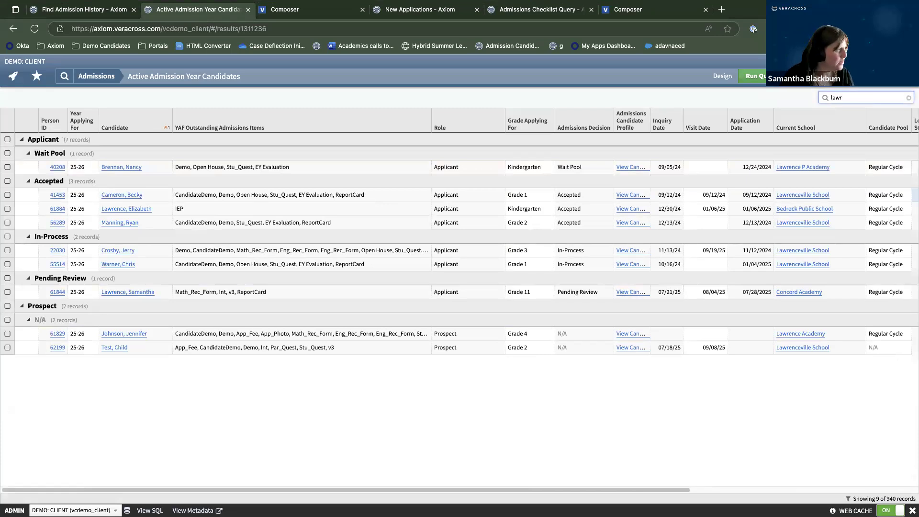
click(7, 292)
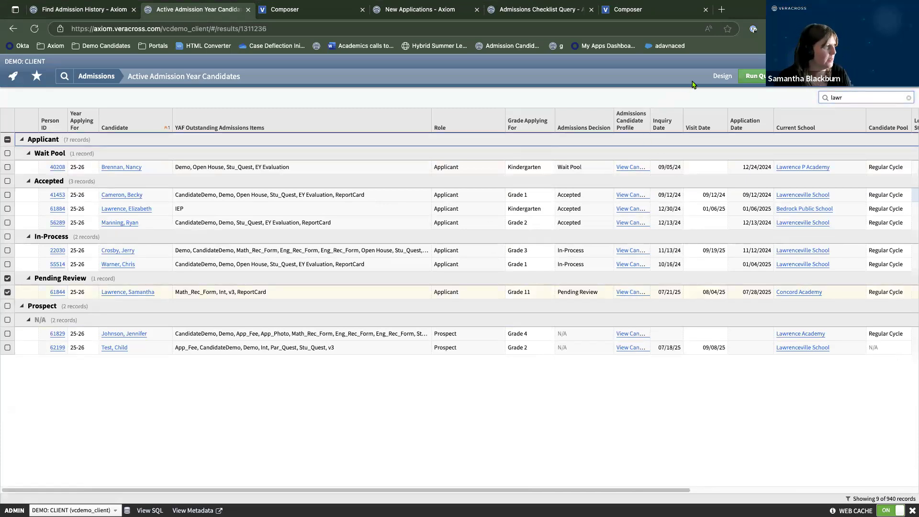
Email the selected candidate with Query Results merge data via General Admissions, launching Composer for 1 recipient.
click(805, 77)
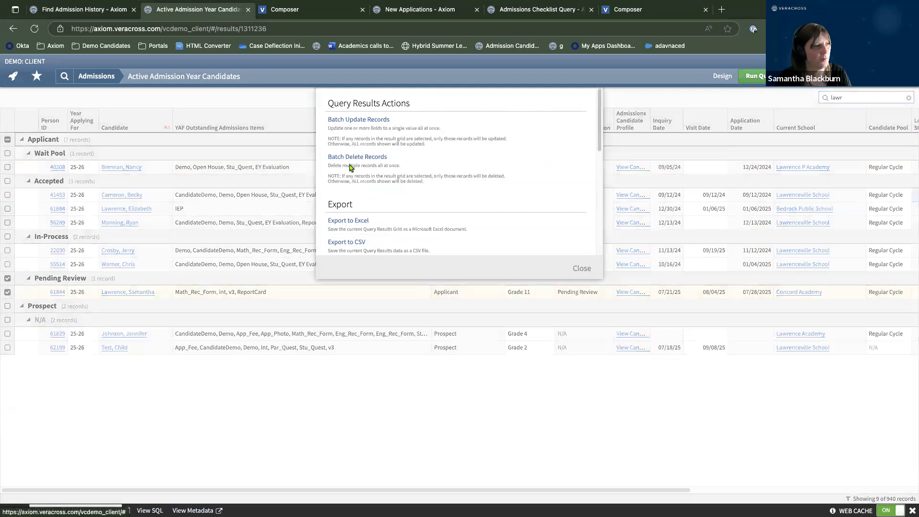
scroll(359, 188, down, 3)
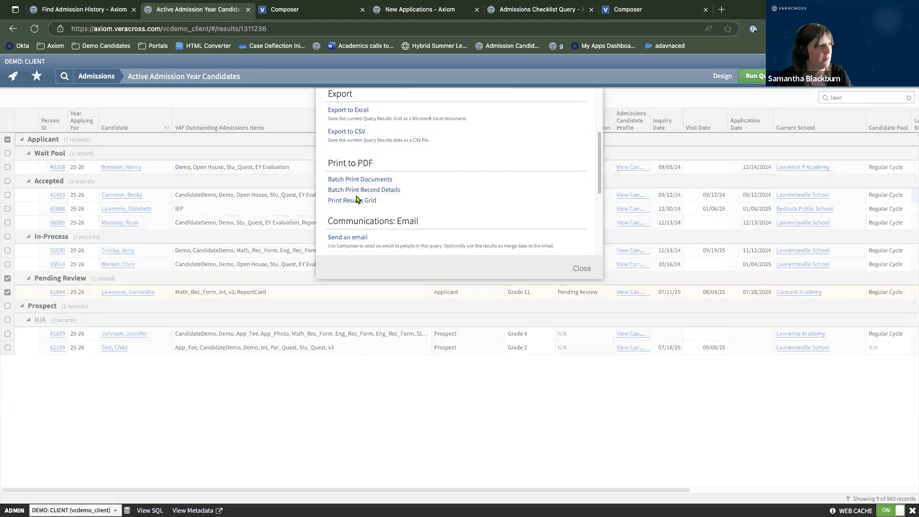
click(348, 237)
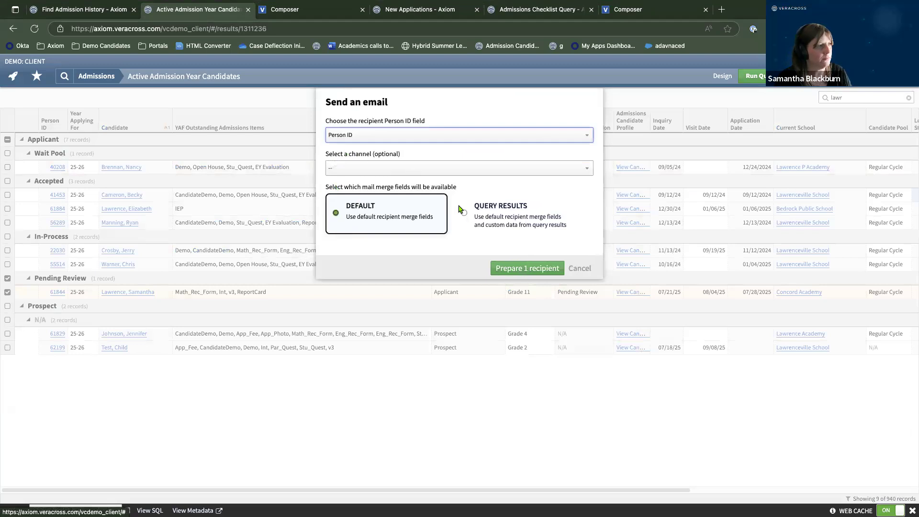
click(515, 224)
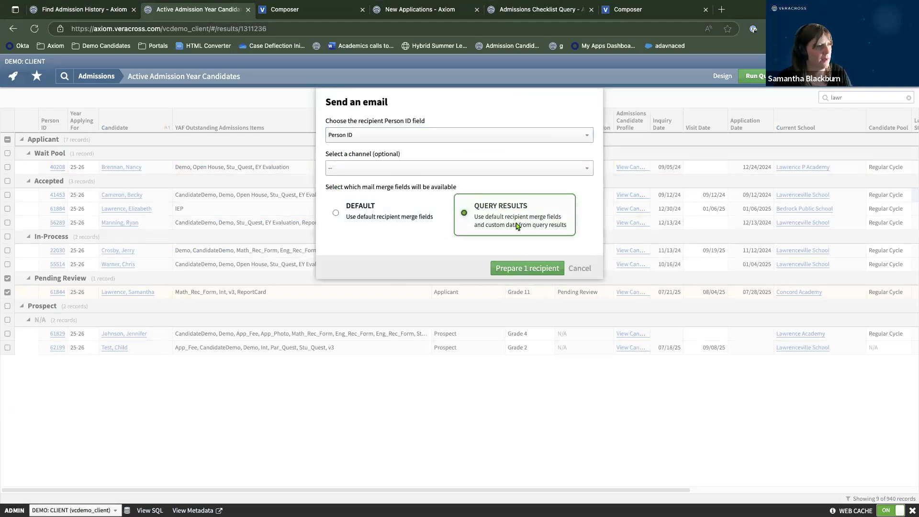
click(381, 168)
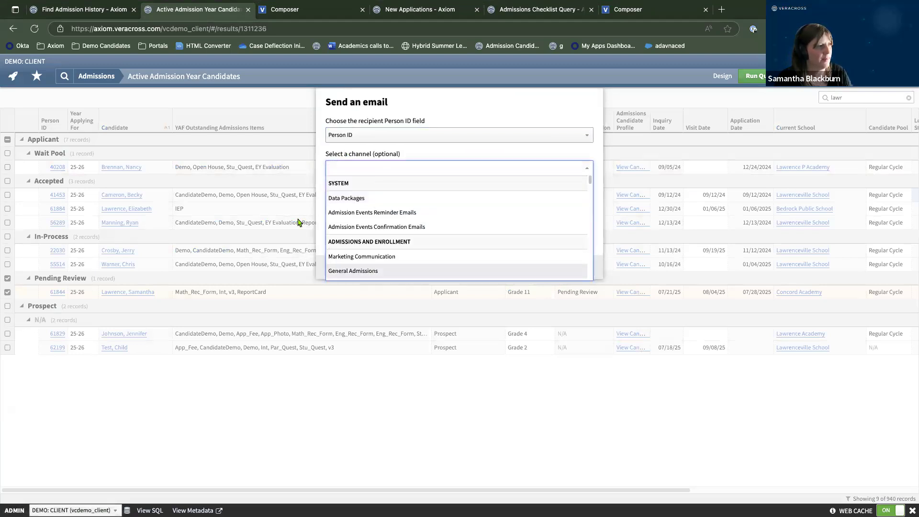
click(352, 271)
click(546, 272)
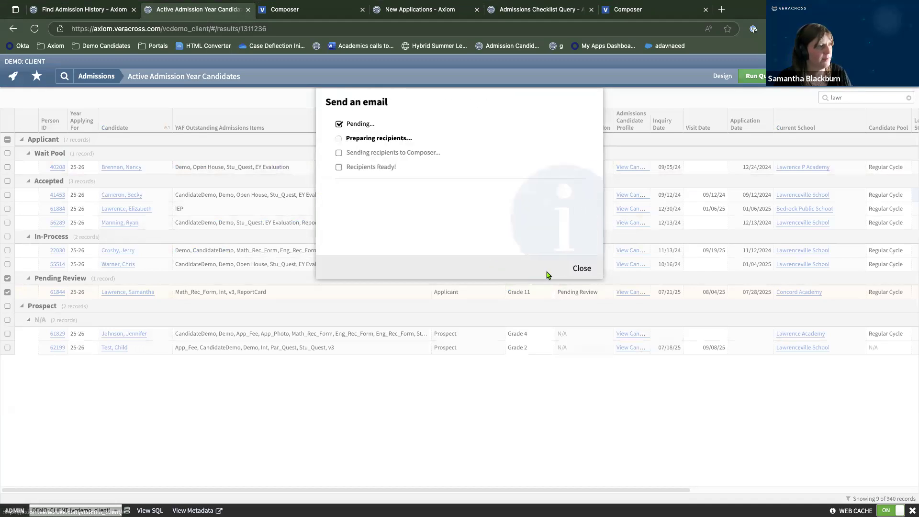
click(467, 220)
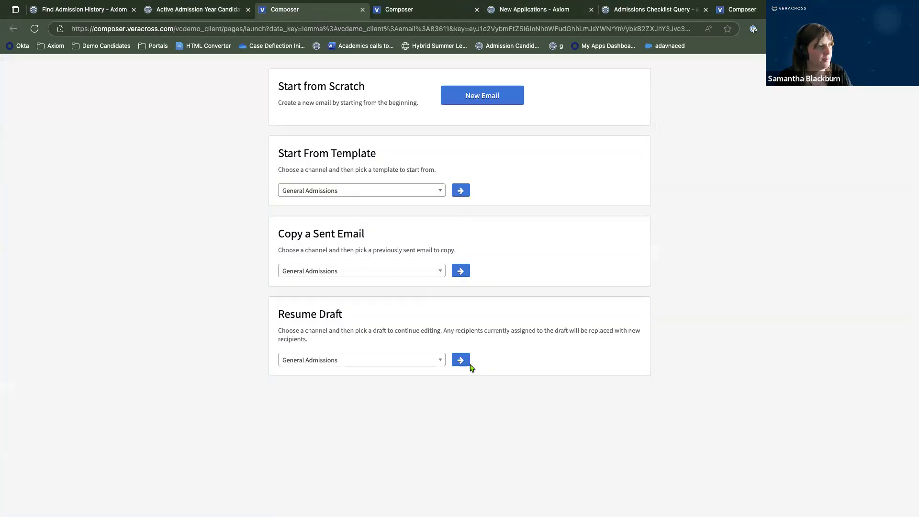
Resume the saved draft email and move on to Select Recipients.
click(466, 364)
click(589, 398)
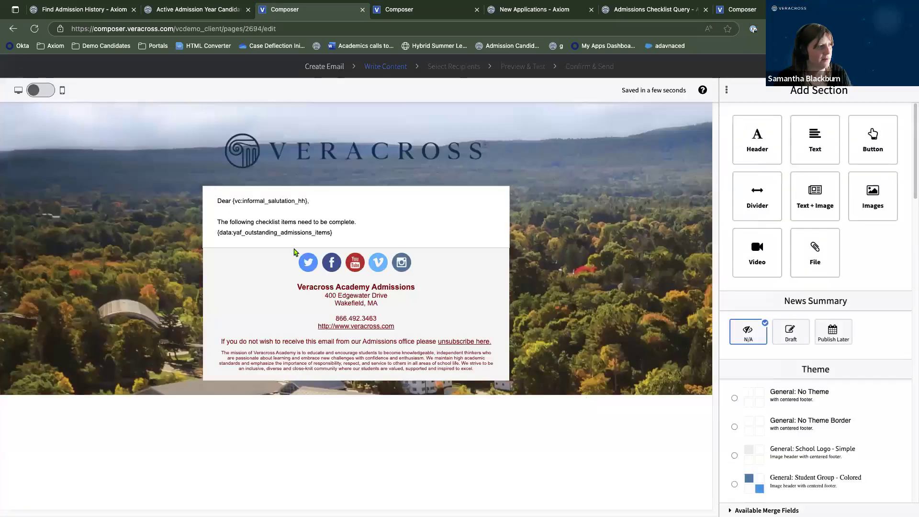
click(454, 66)
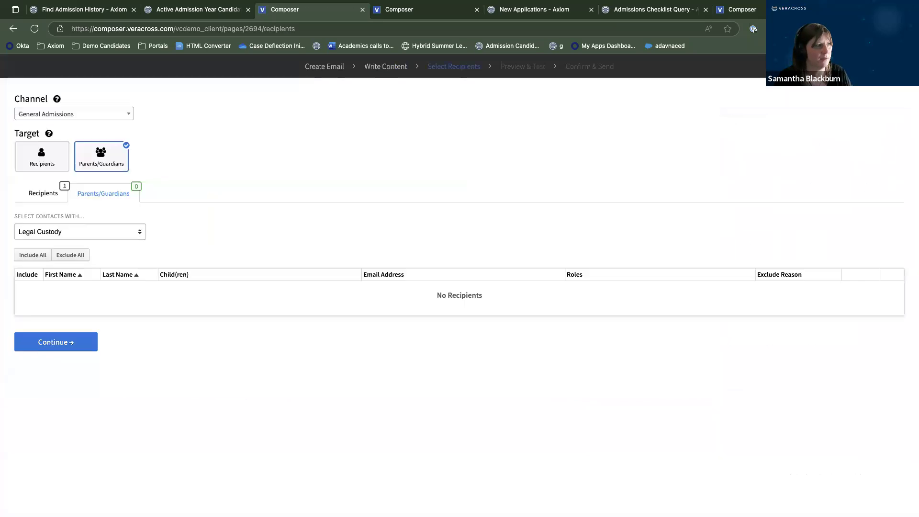
Target the candidate's Parents/Guardians as recipients and continue to the merged preview.
click(40, 159)
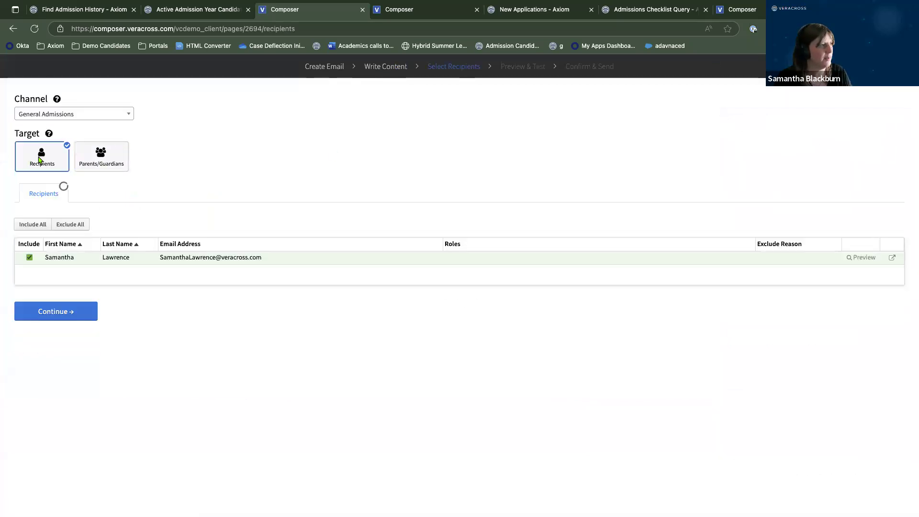
click(100, 157)
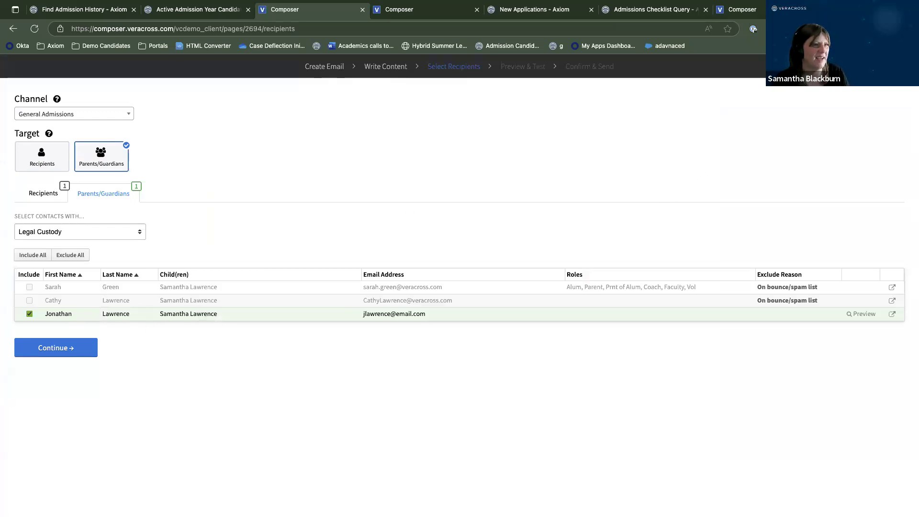
click(56, 347)
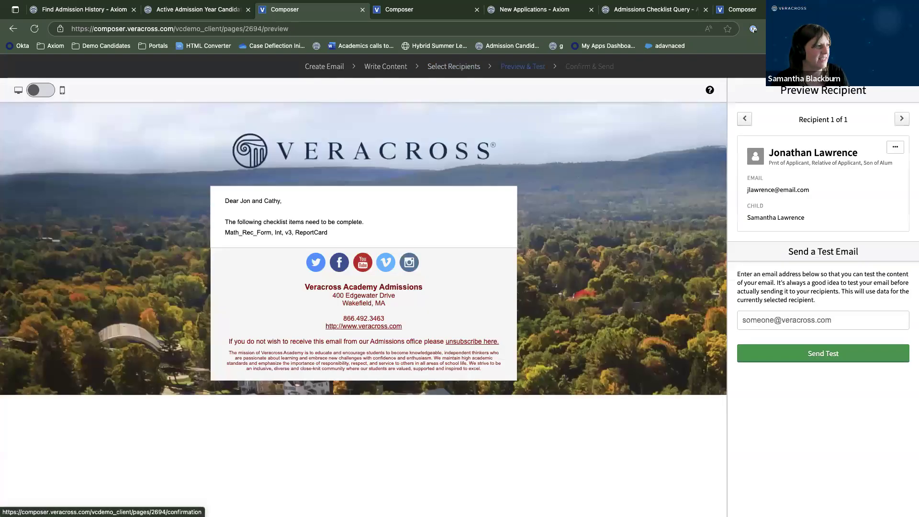
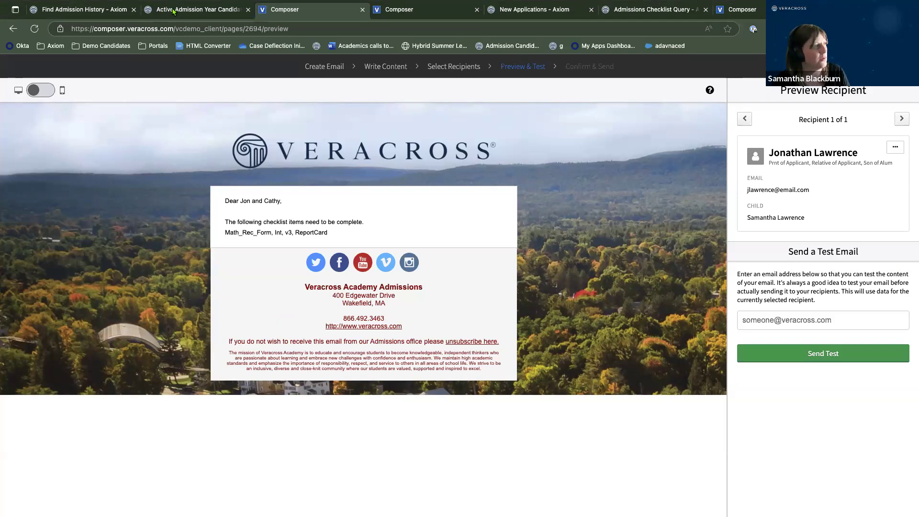
Switch back to the Active Admission Year Candidates results and close the Send an email dialog.
click(192, 15)
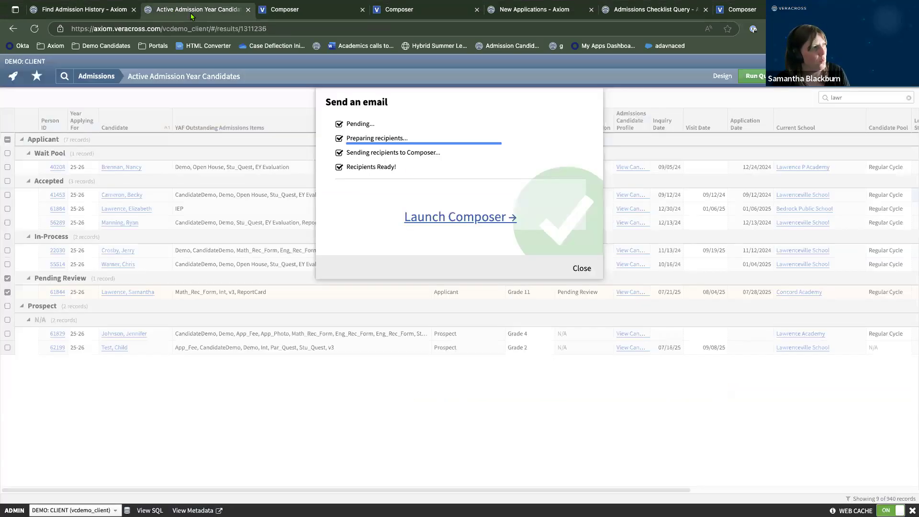
click(581, 269)
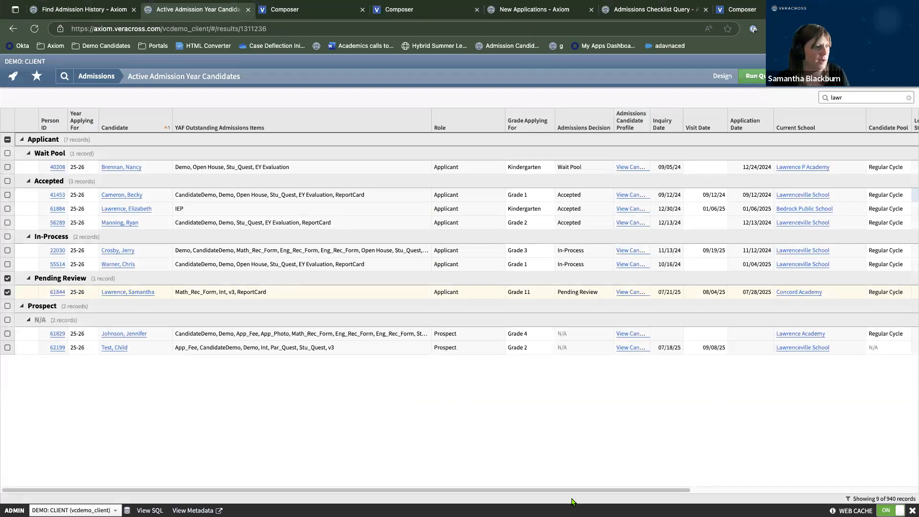
scroll(577, 493, right, 8)
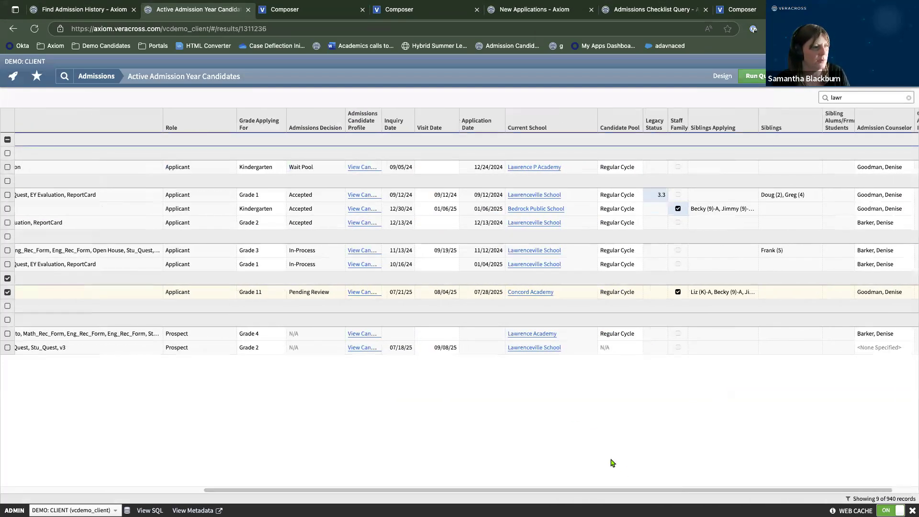
scroll(643, 493, right, 1)
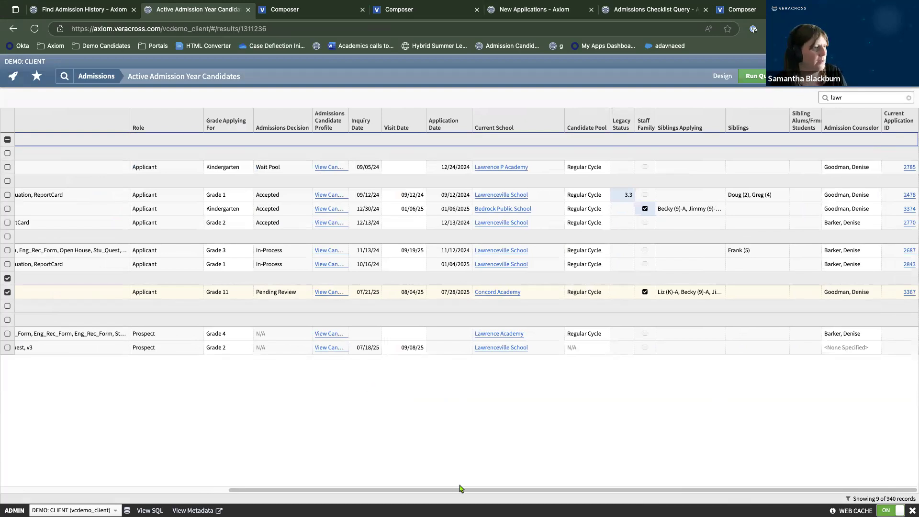
drag(452, 492, 206, 460)
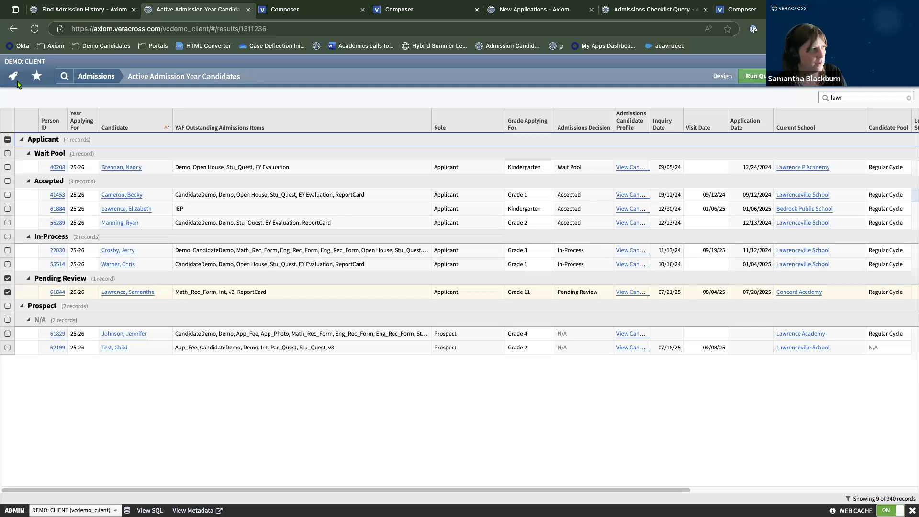
click(81, 77)
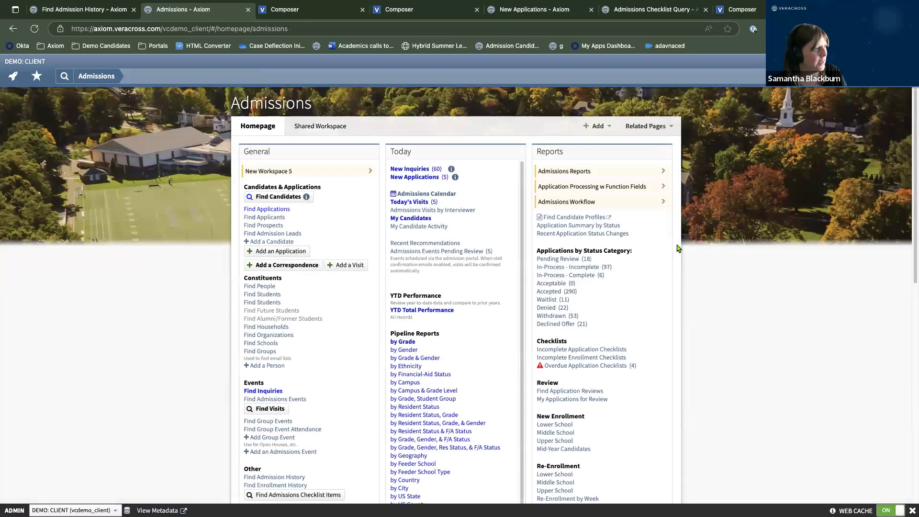
Open the Admission Candidate Query and drop Admission Lead from its Role filter.
scroll(679, 248, down, 1)
scroll(678, 248, down, 2)
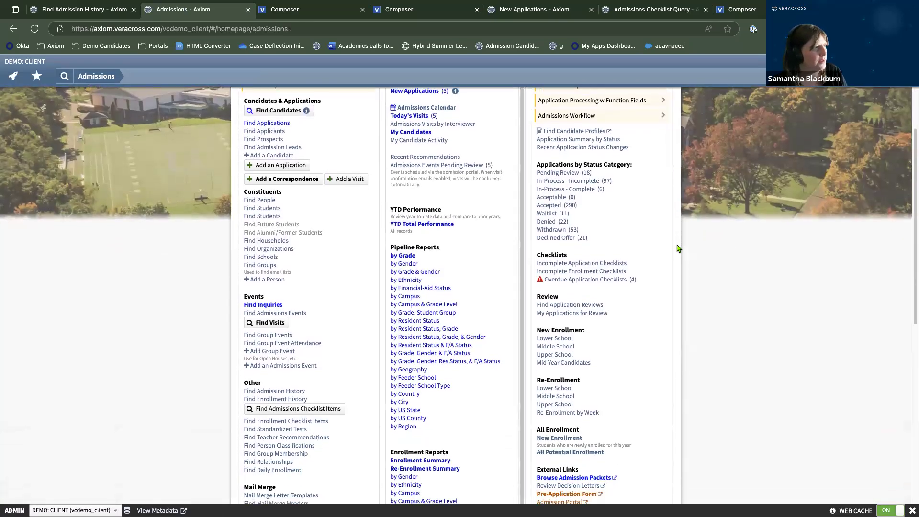
scroll(221, 175, up, 3)
click(266, 198)
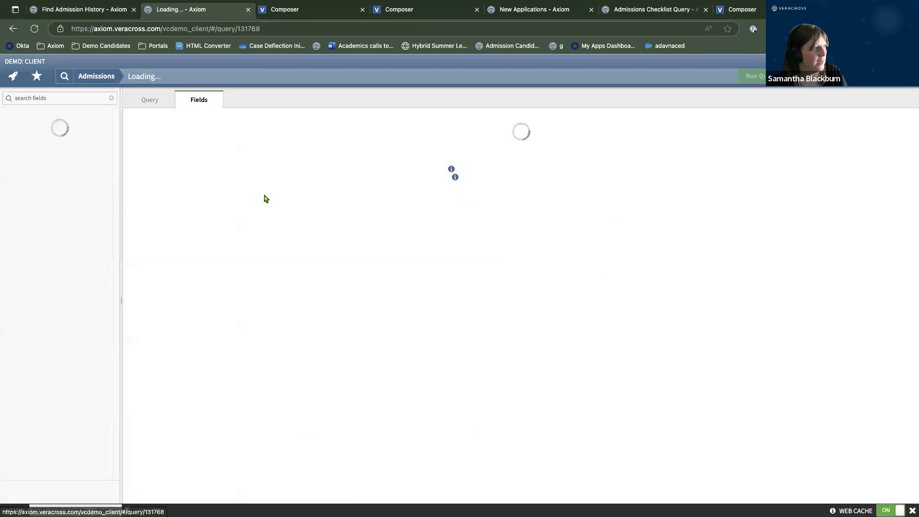
scroll(546, 405, down, 5)
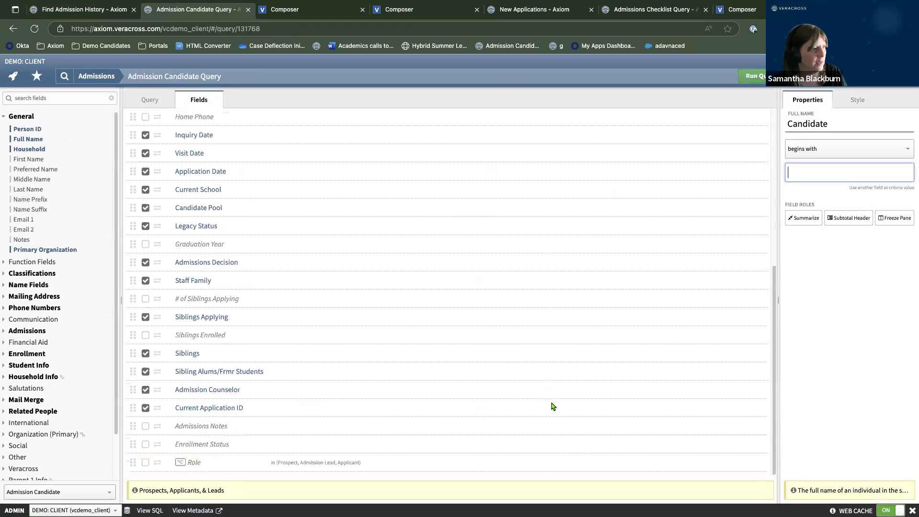
click(764, 467)
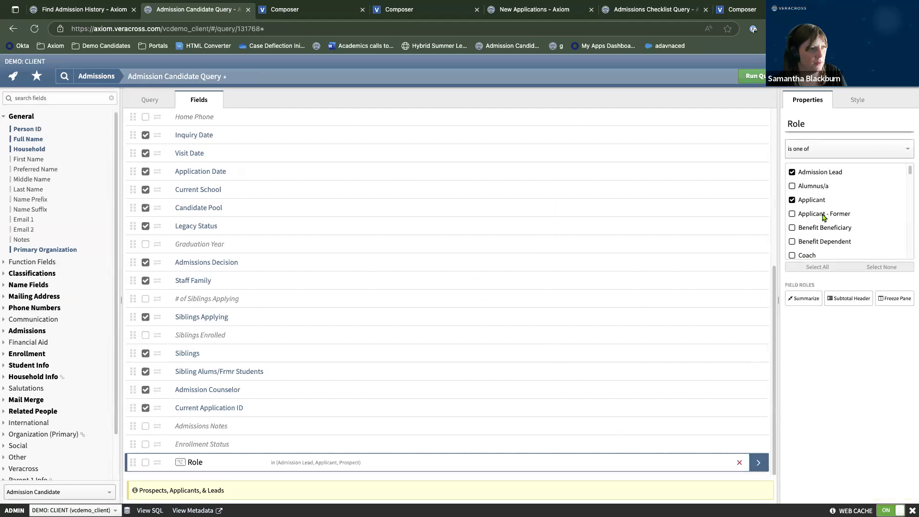
click(792, 173)
Glance at the New Applications and Checklist Query pages, then return to the query editor.
scroll(433, 266, up, 5)
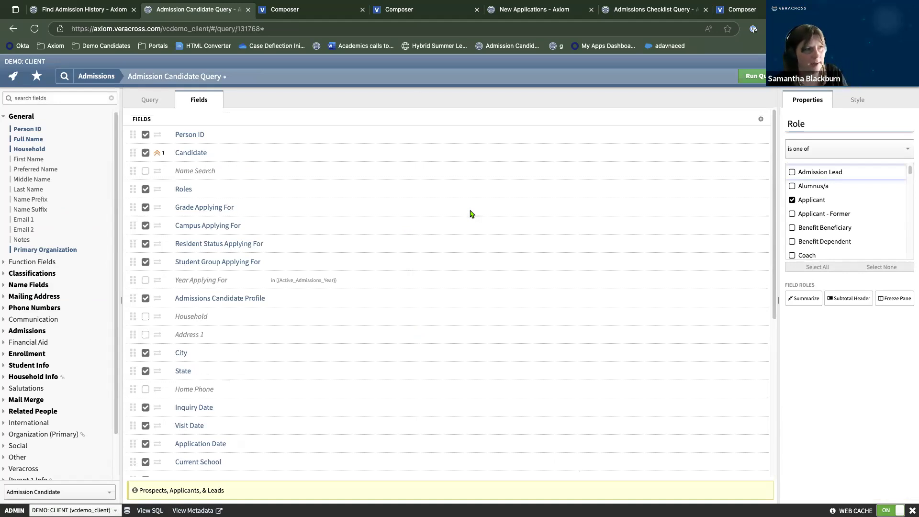
click(503, 12)
click(607, 13)
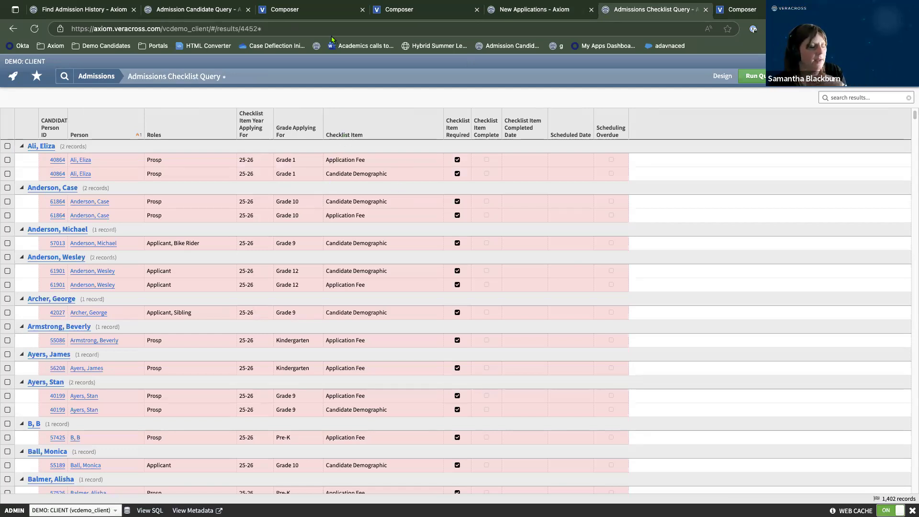
mouse_move(215, 2)
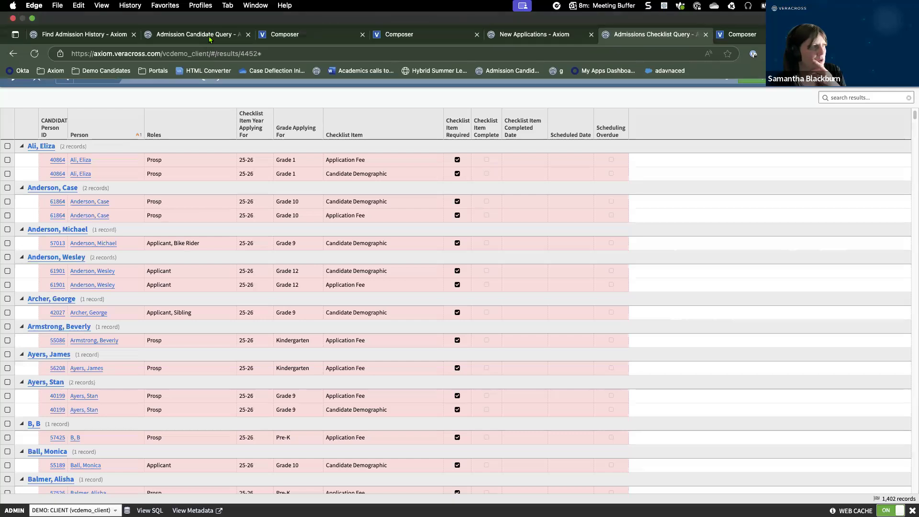
click(210, 39)
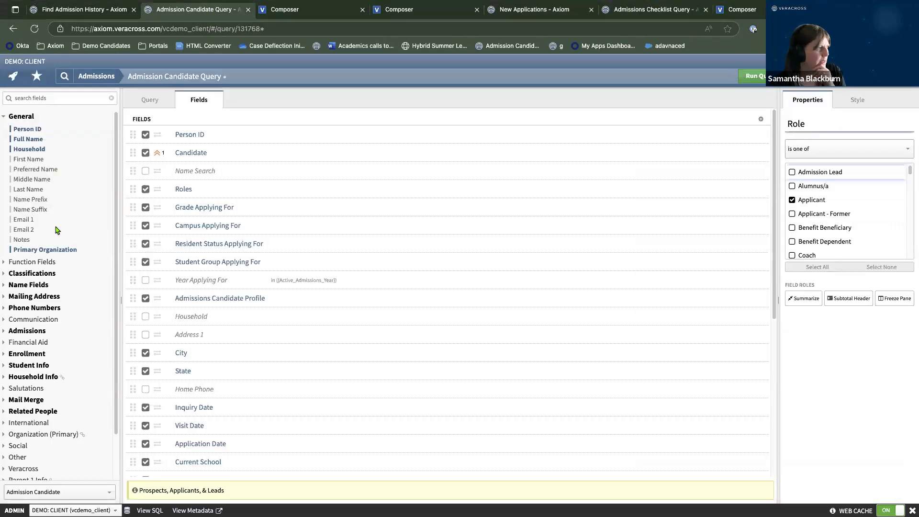
scroll(57, 229, down, 3)
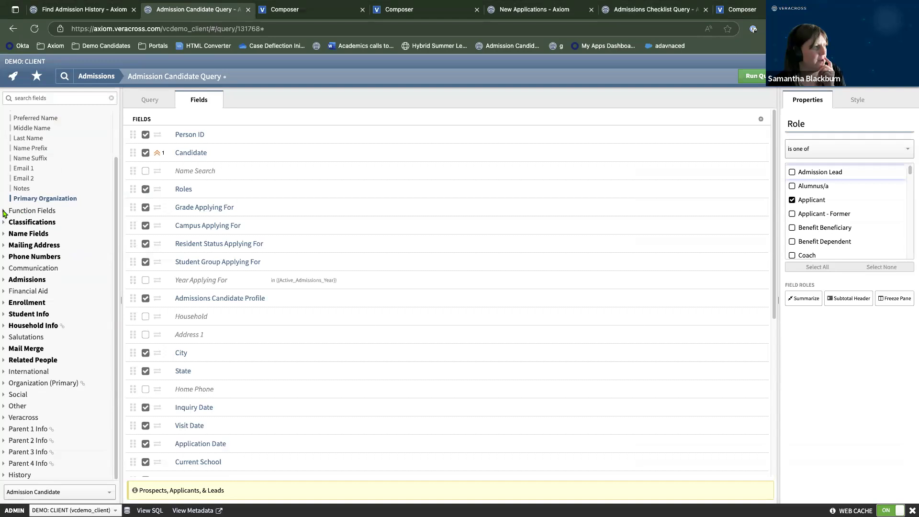
Add the Adm Checklist Item Status function field and place it under Candidate.
click(5, 211)
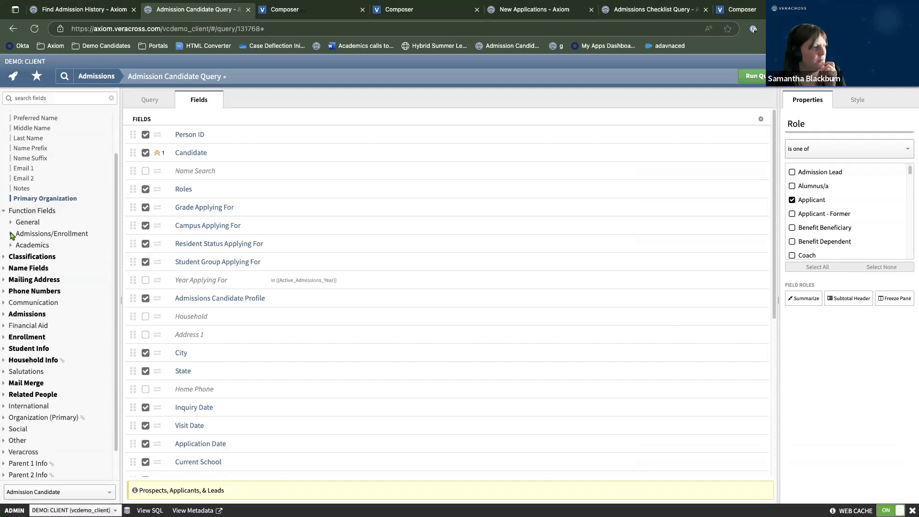
click(11, 234)
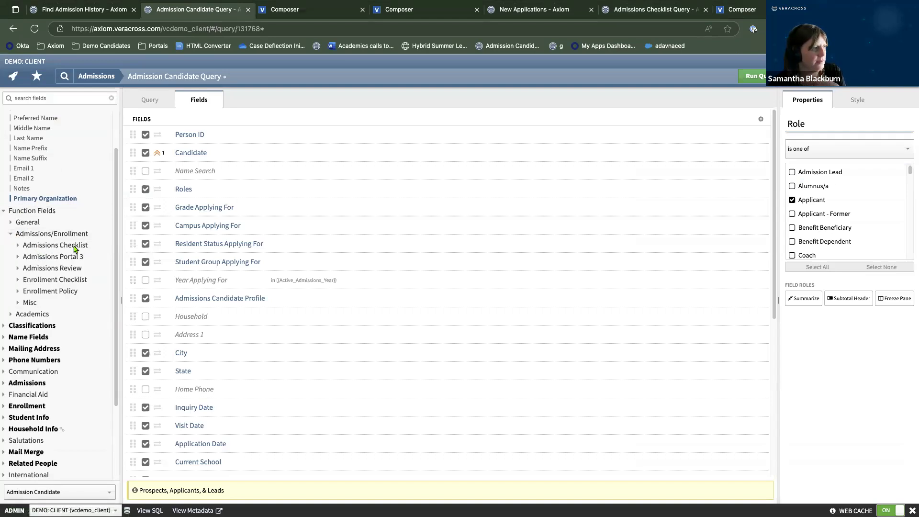
click(17, 247)
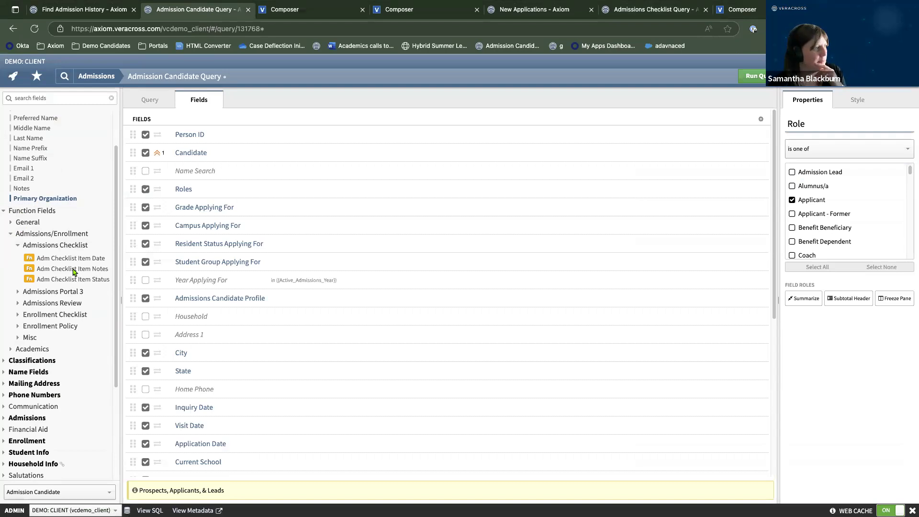
click(50, 280)
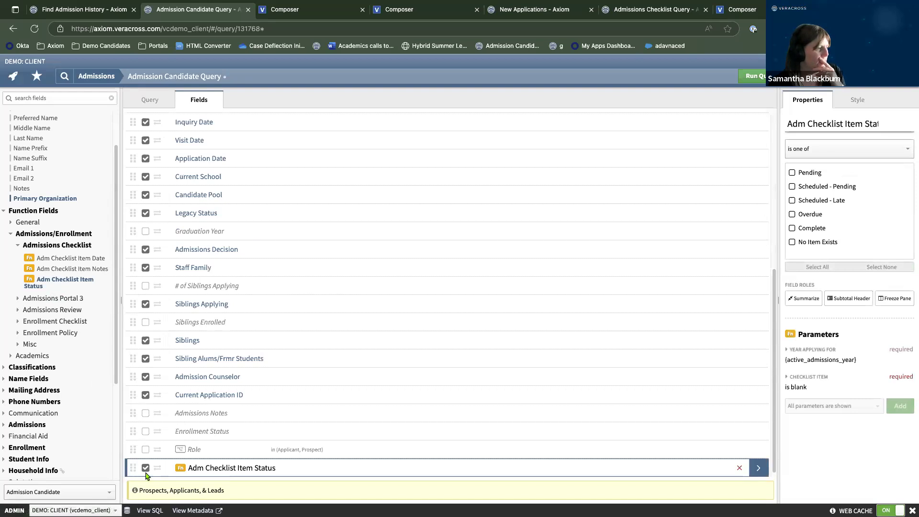
drag(135, 468, 259, 177)
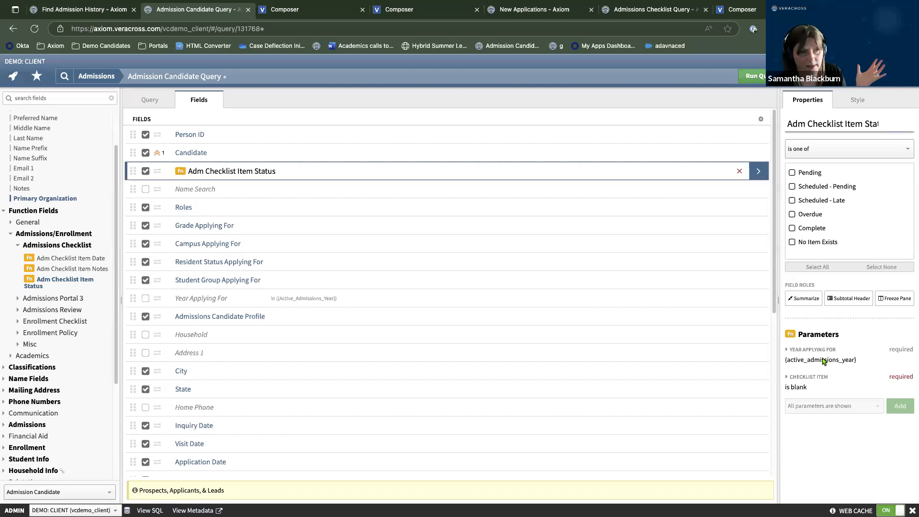
Set the status field's checklist item to Application Fee and run the query.
click(804, 387)
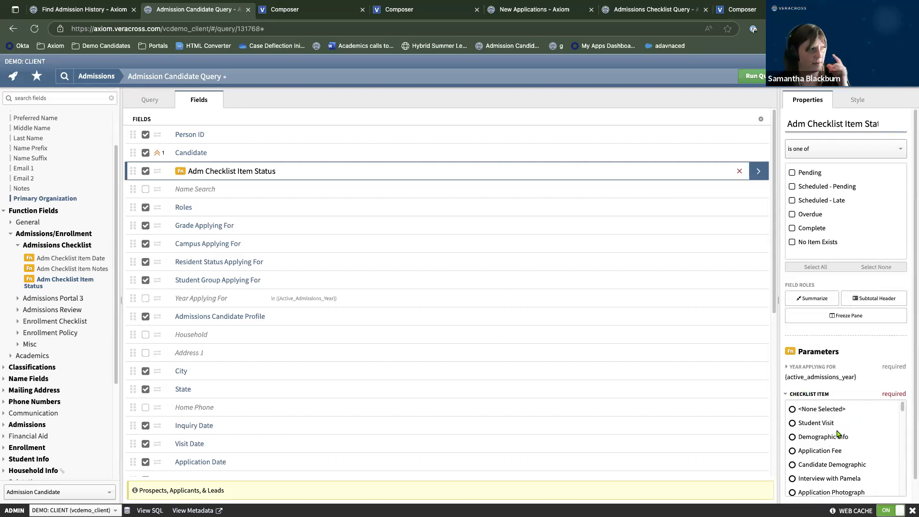
click(793, 451)
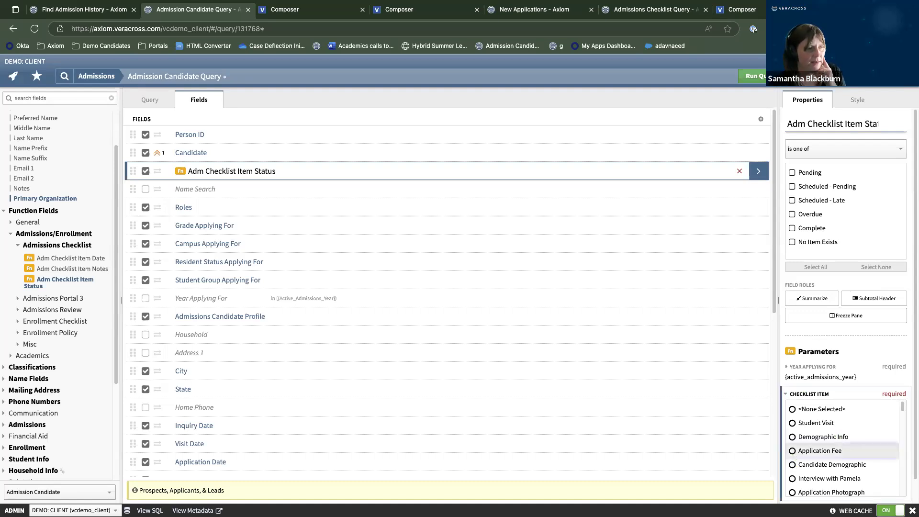
click(786, 395)
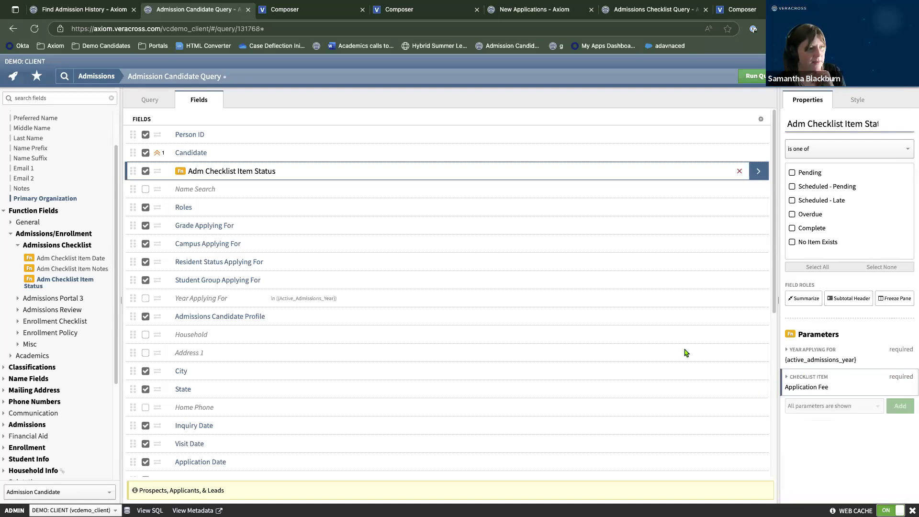
click(763, 79)
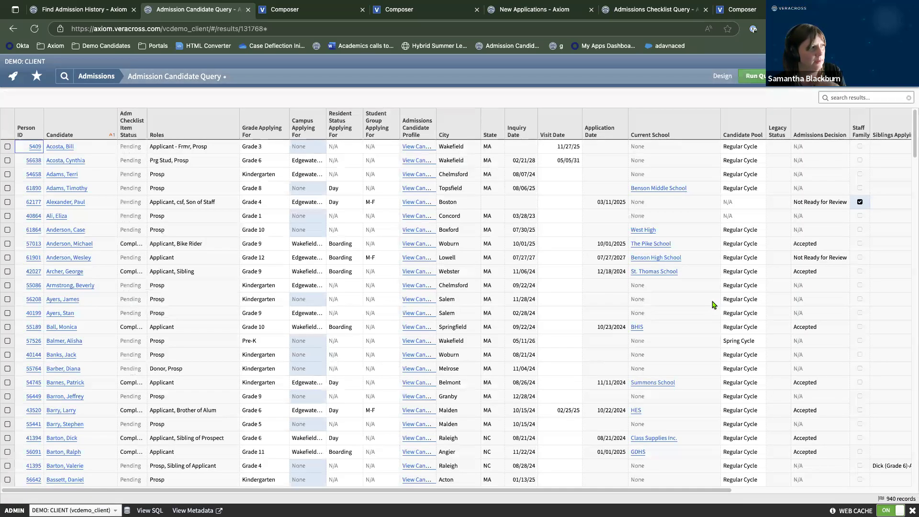
Sort the 940 results by Roles, widen the checklist status column, then return to Design.
click(148, 117)
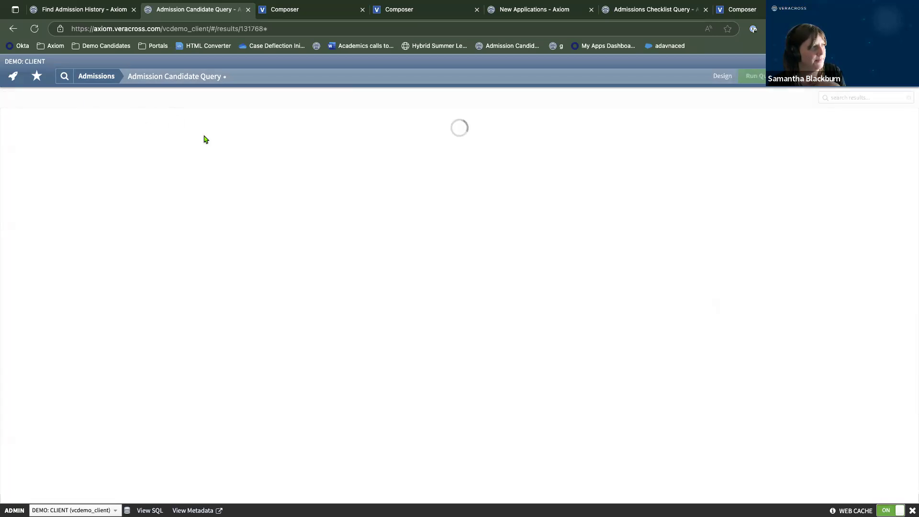
drag(146, 126, 216, 127)
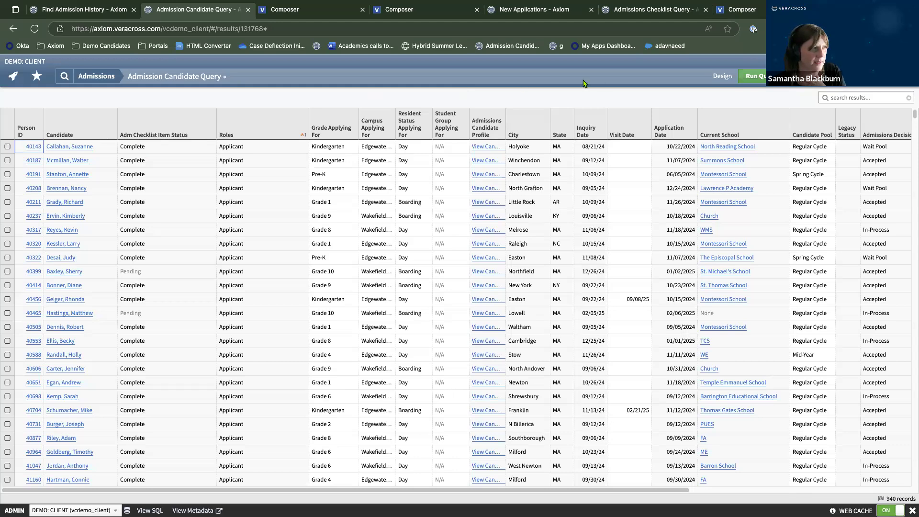
click(719, 78)
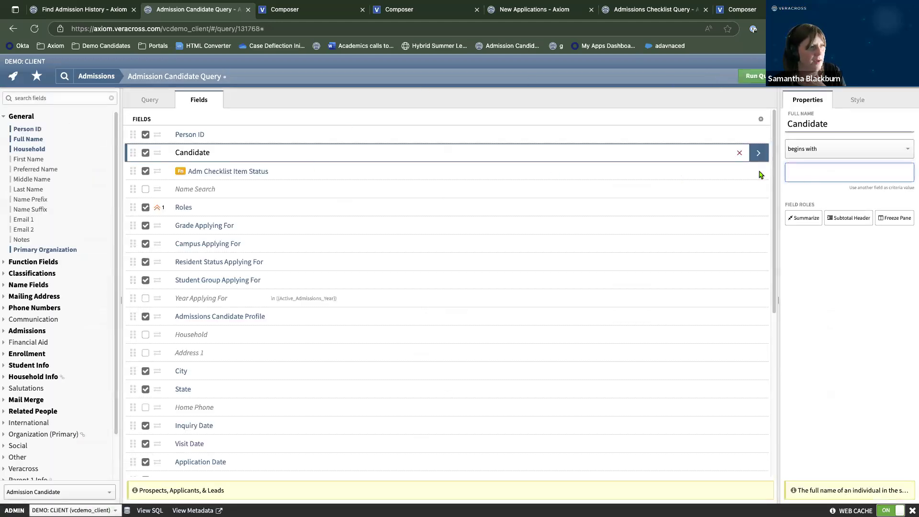
Rename the checklist status field 'Application Fee Checklist' and rerun the query to confirm the heading.
click(760, 173)
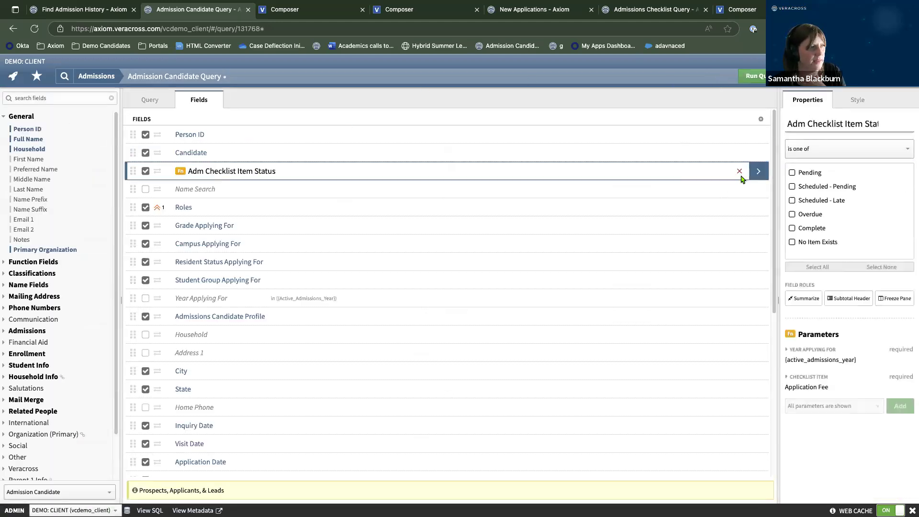
click(789, 126)
drag(788, 125, 900, 126)
text(App)
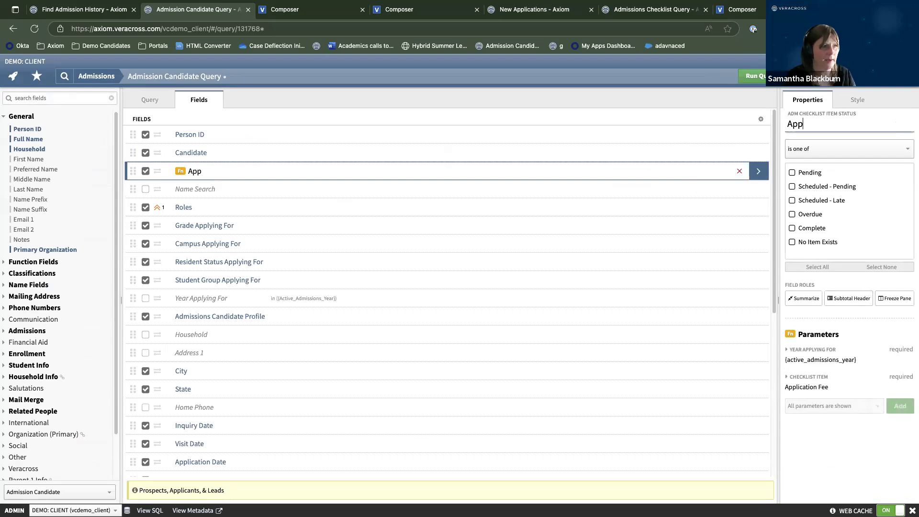
text(lication Fe)
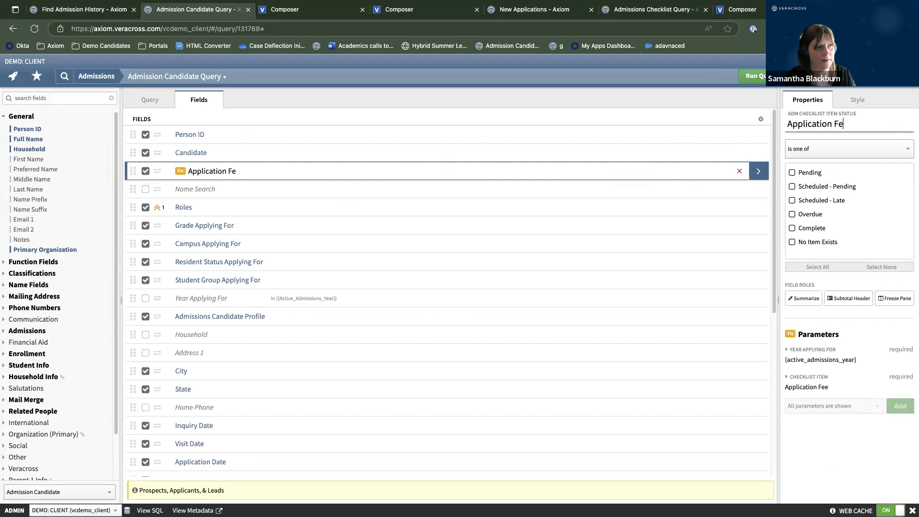
text(e Checklist)
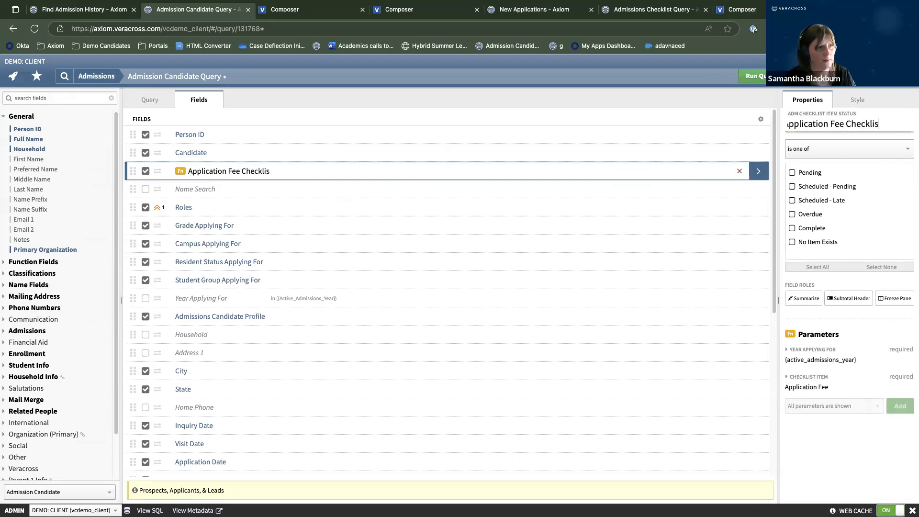
click(756, 75)
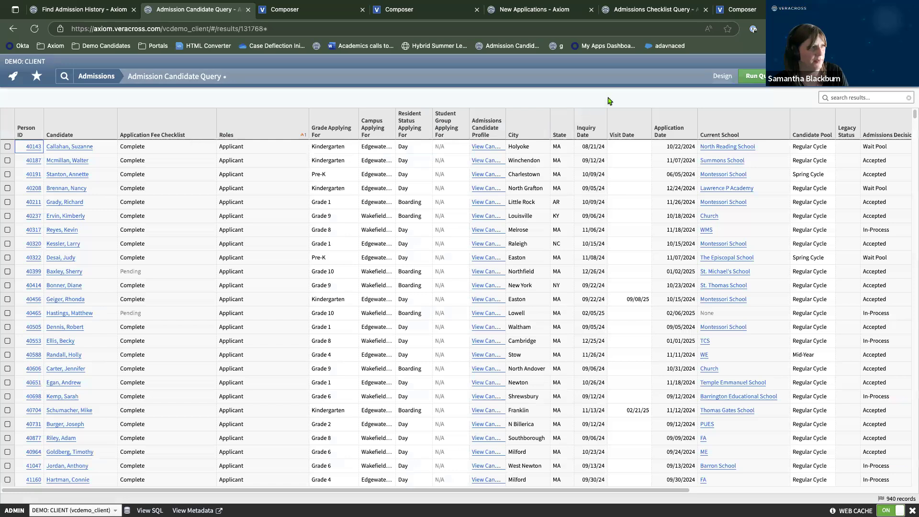
click(719, 81)
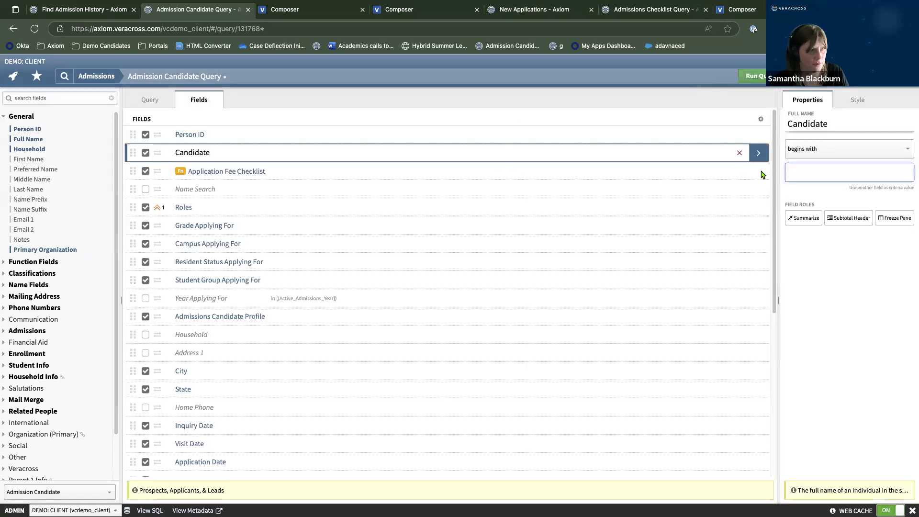
click(763, 172)
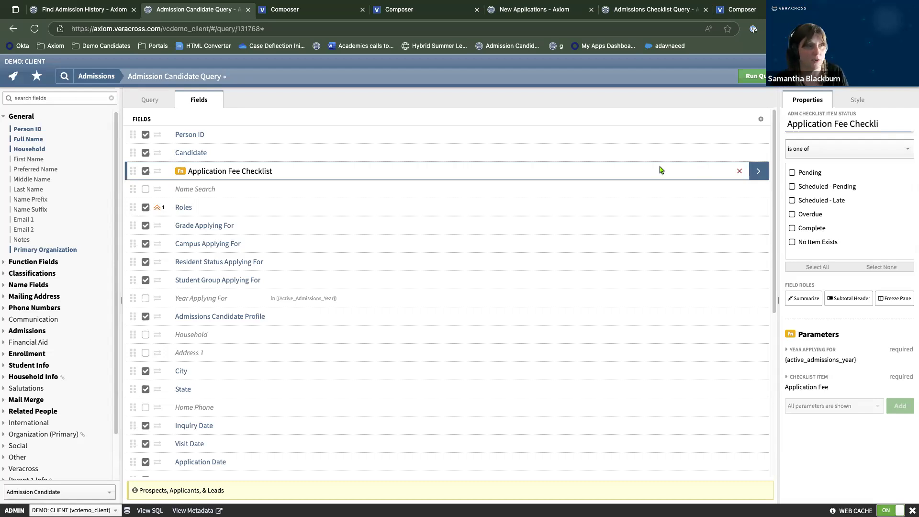
Make every field in the query visible with Show all fields.
click(761, 121)
click(762, 120)
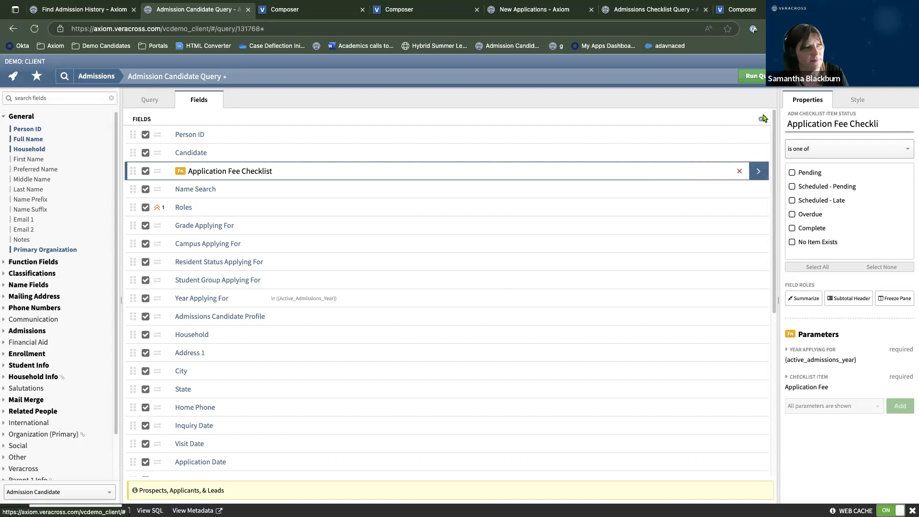
drag(762, 118, 750, 154)
click(750, 121)
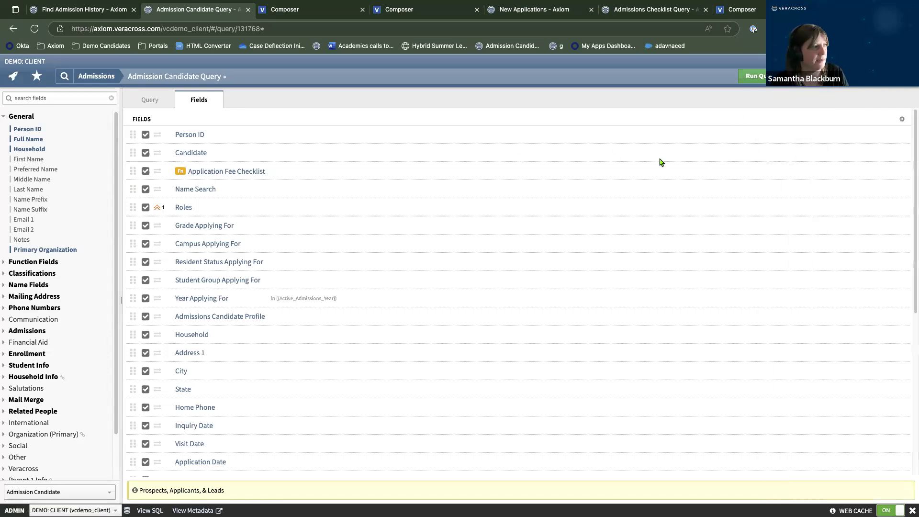
Filter the Application Fee Checklist field to 'is one of' Pending.
click(907, 171)
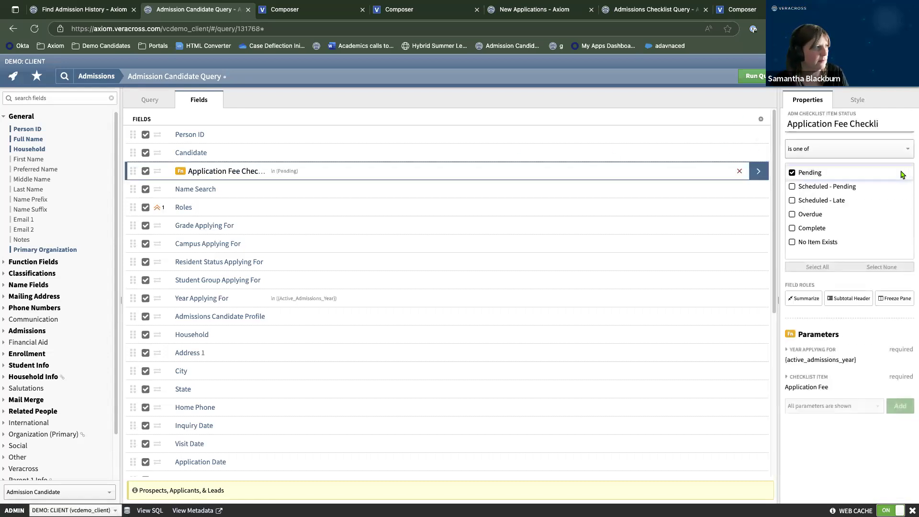
click(762, 120)
click(745, 159)
click(762, 121)
click(753, 159)
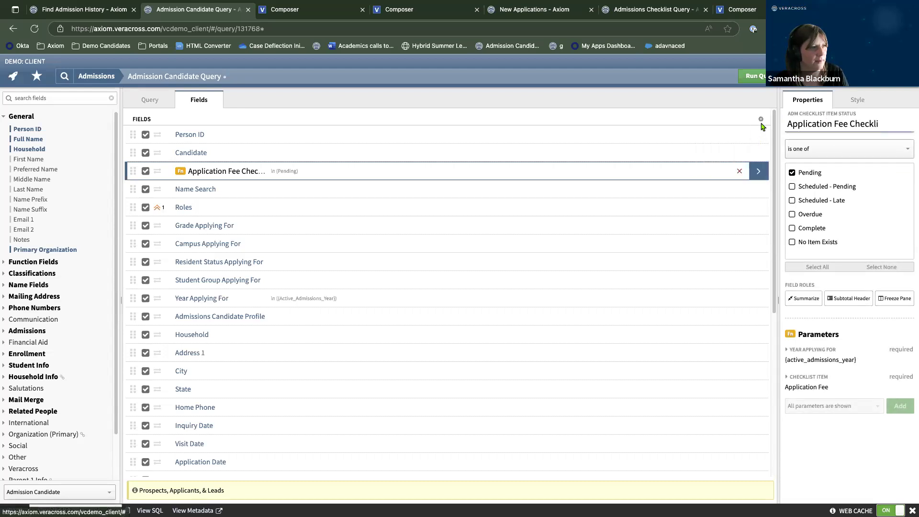
click(761, 120)
click(755, 160)
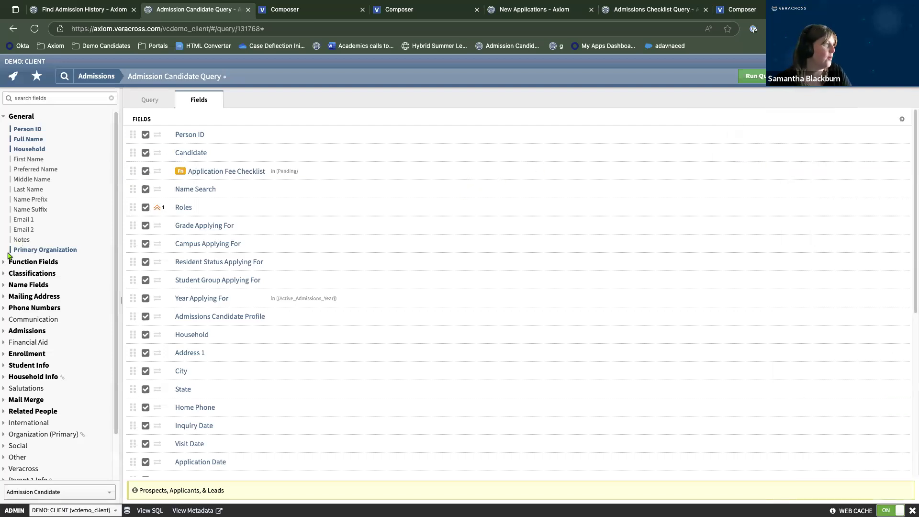
Add a second Adm Checklist Item Status field below Application Fee Checklist.
click(10, 262)
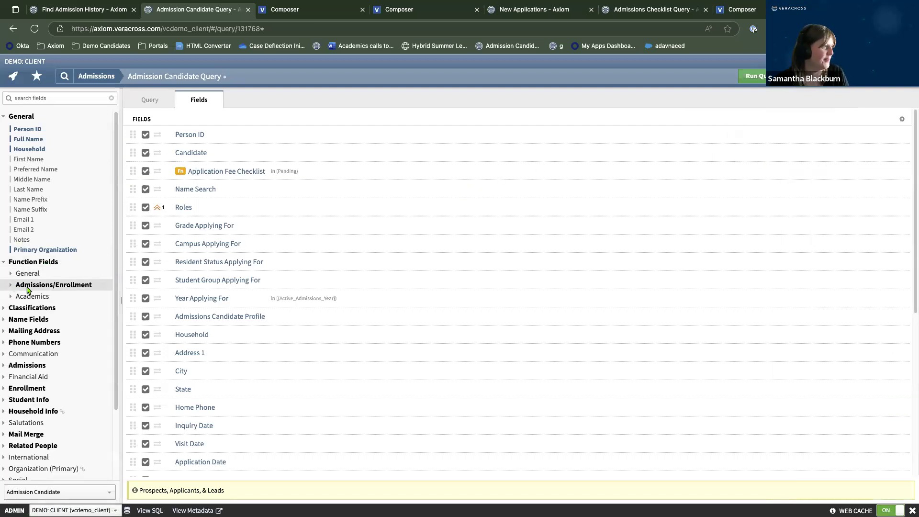
click(28, 285)
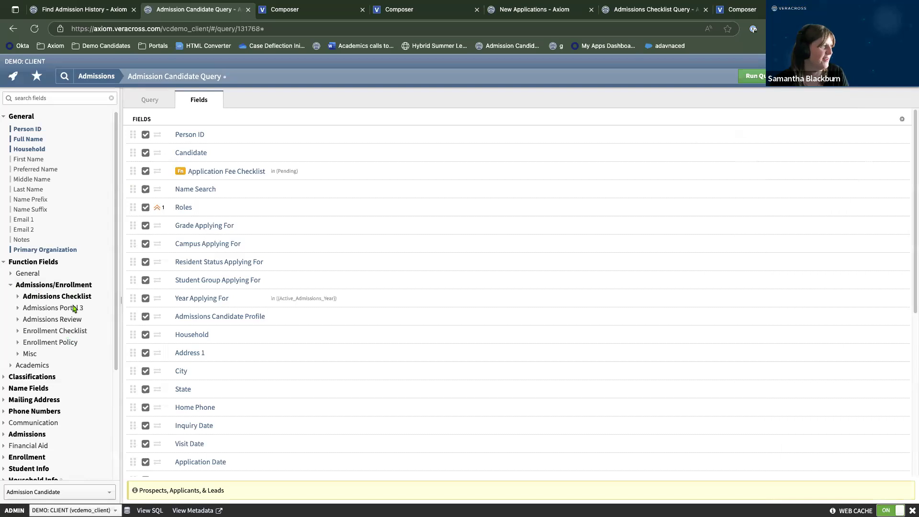
click(19, 300)
click(72, 331)
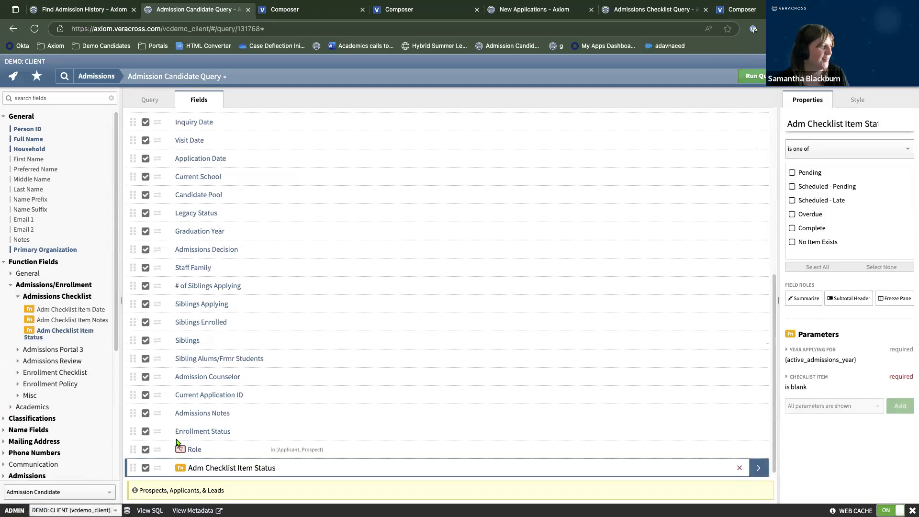
drag(133, 468, 134, 358)
drag(190, 5, 712, 201)
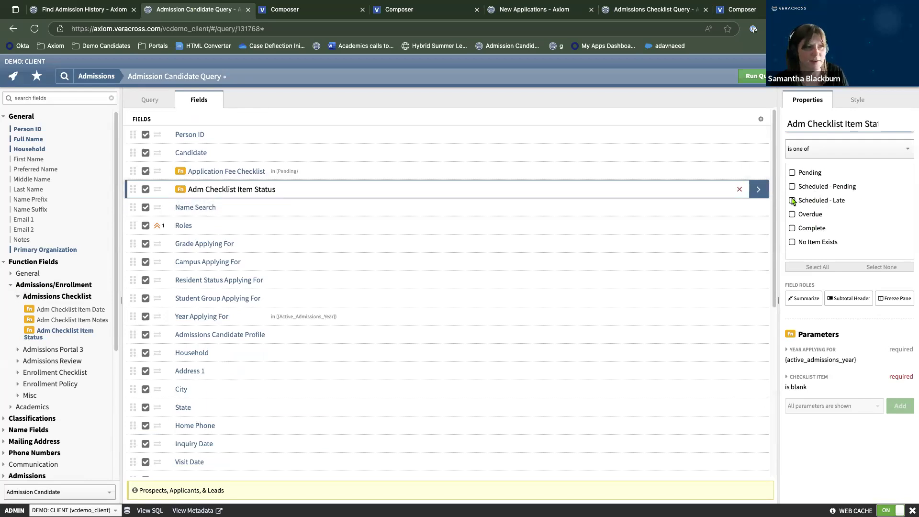
Point the new field at Candidate Demographic, title it 'Canidate Demographic', and run the query.
click(802, 386)
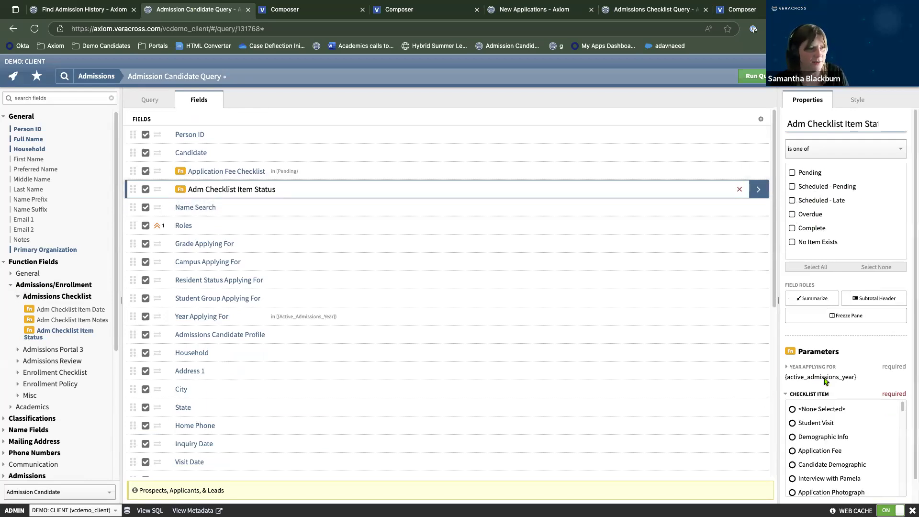
click(821, 464)
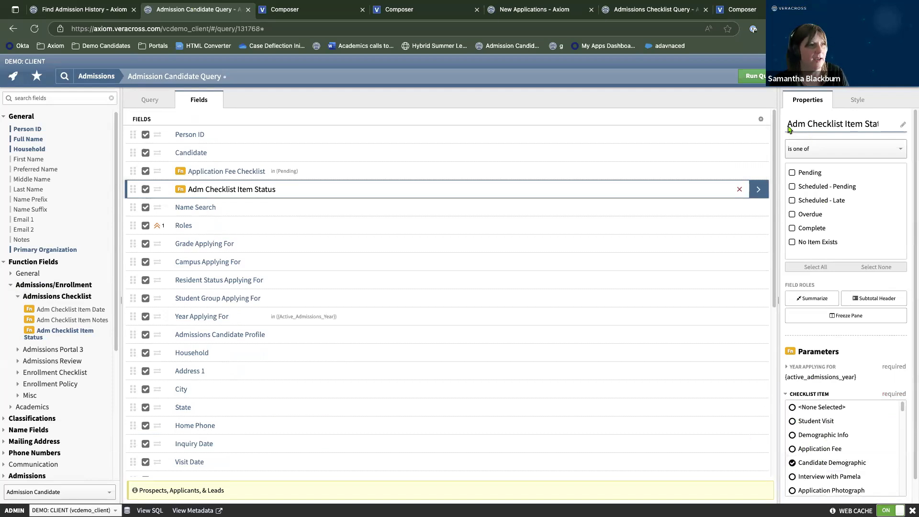
drag(788, 126, 881, 124)
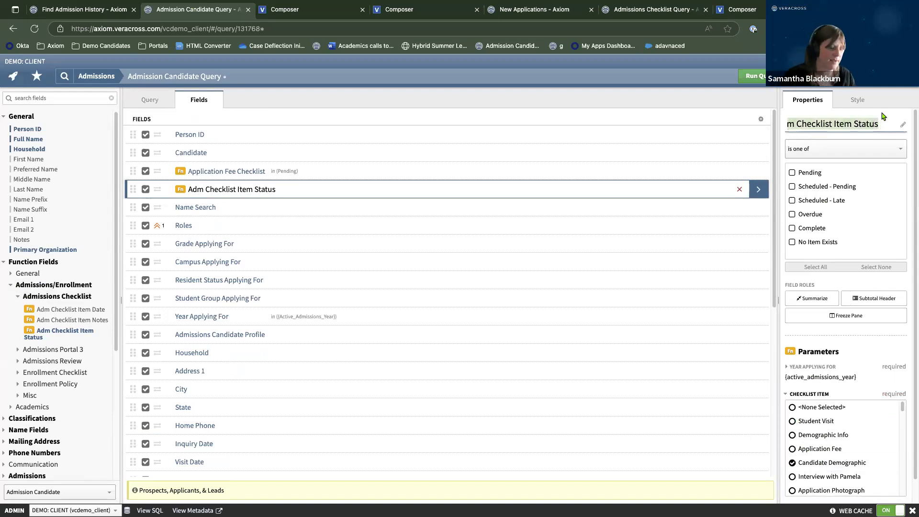
text(Canidate Demographic)
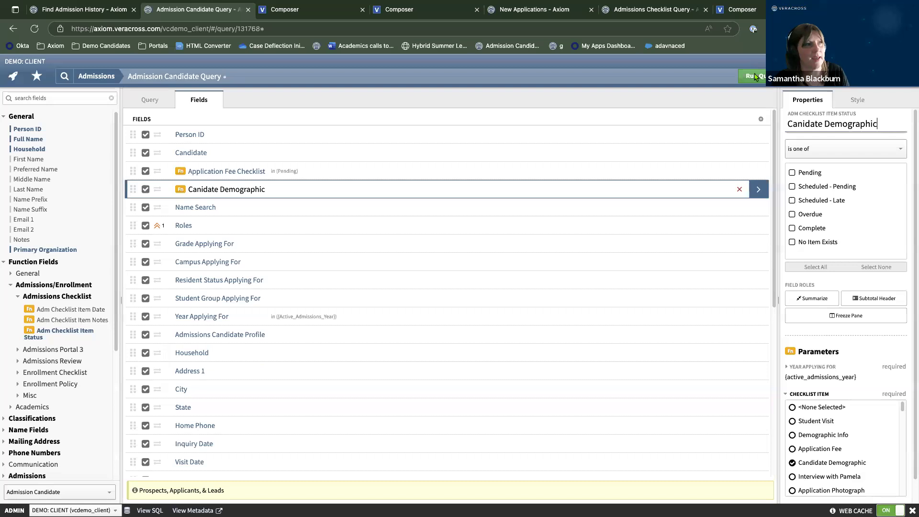
click(755, 77)
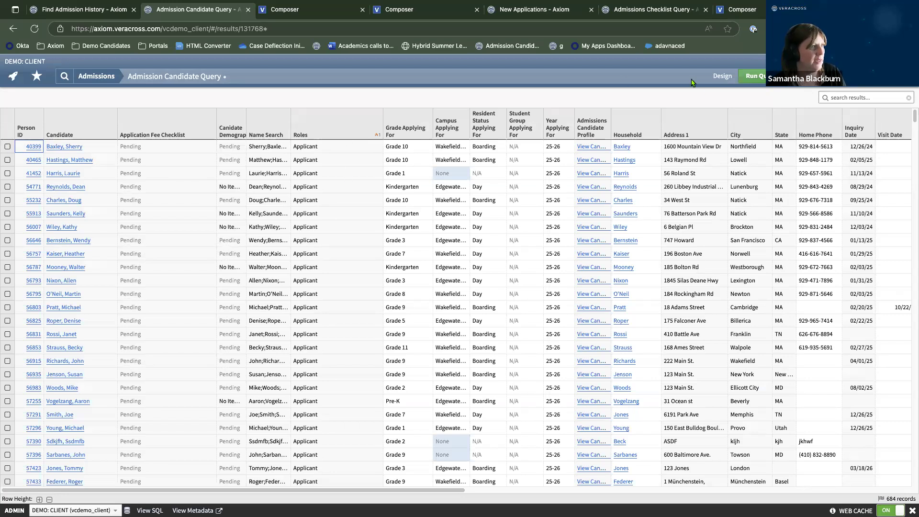
Confirm the Canidate Demographic field uses Candidate Demographic, rerun the 684-record query, then return to Design.
click(724, 79)
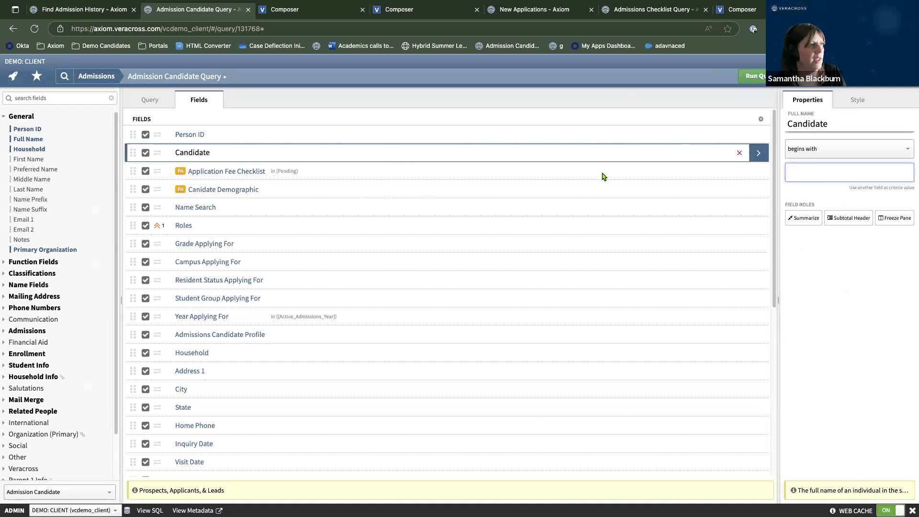
click(764, 194)
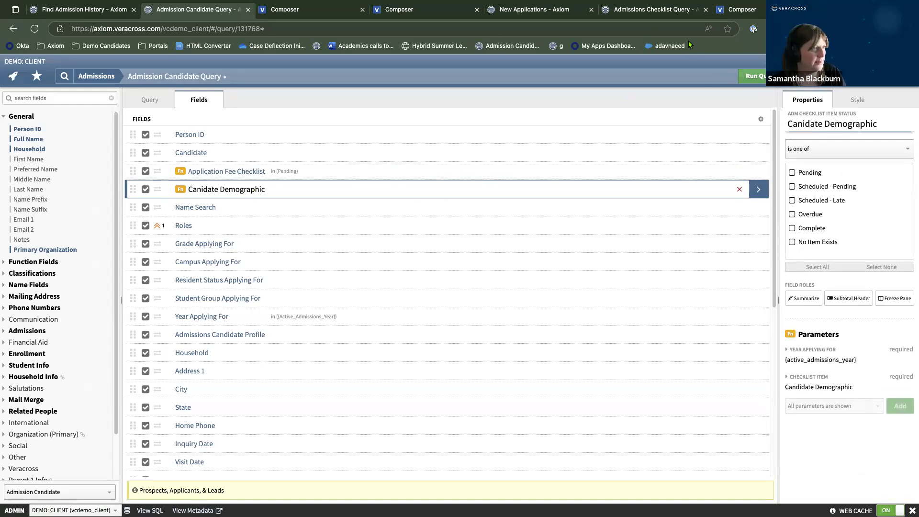
click(759, 78)
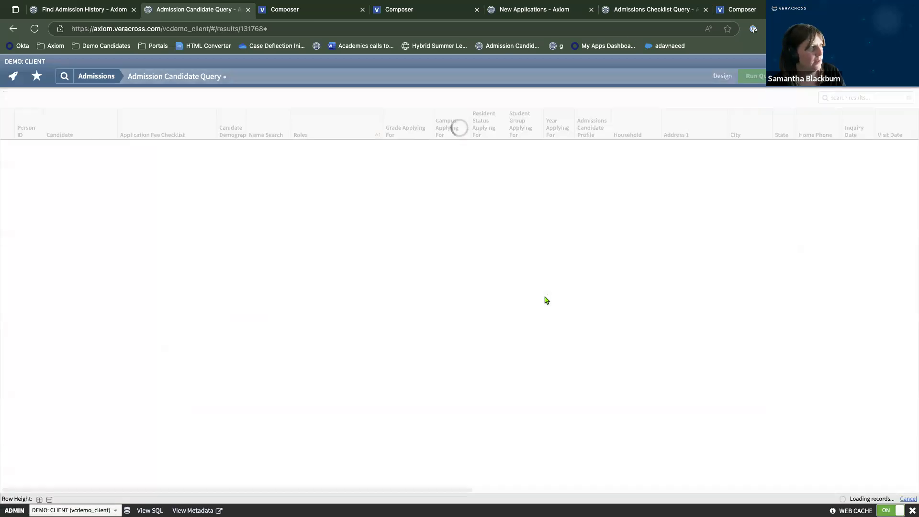
mouse_move(753, 77)
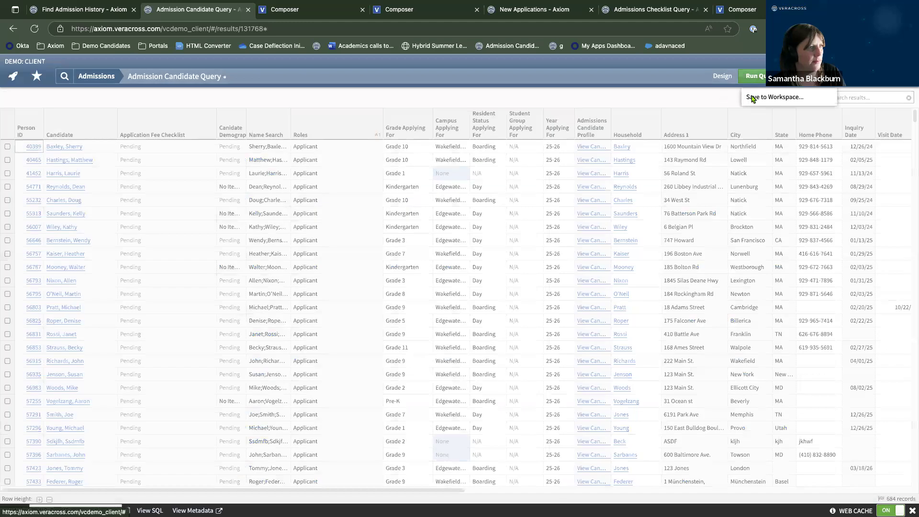
click(753, 98)
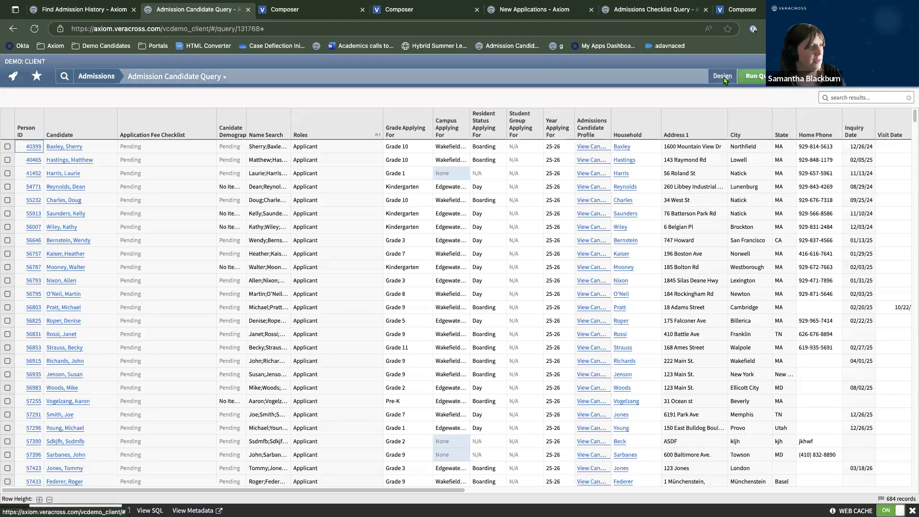
click(723, 78)
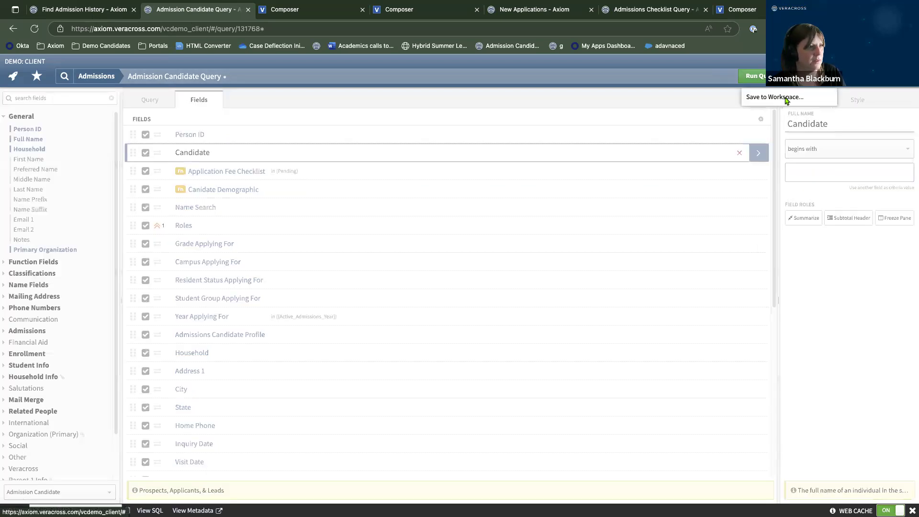
Save to the Admissions workspace as a new query described 'Checklist Query'.
click(785, 92)
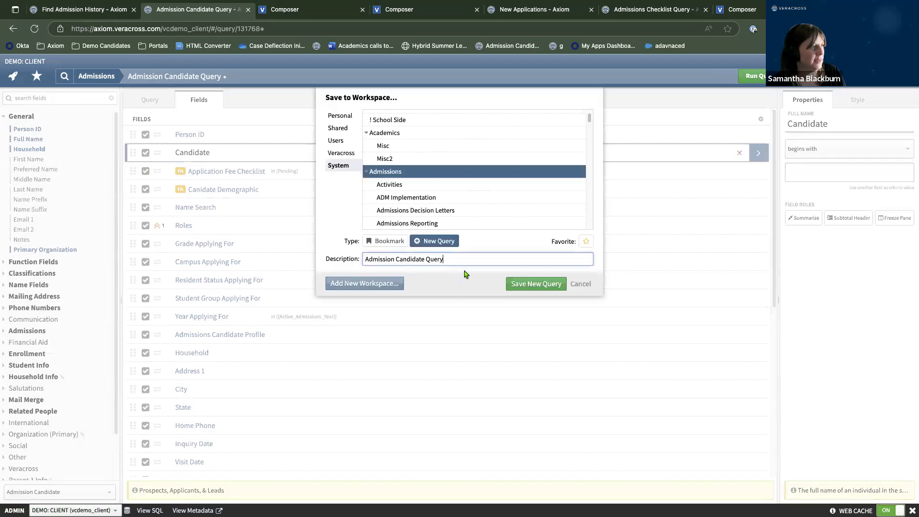
drag(468, 261, 322, 259)
text(Ch)
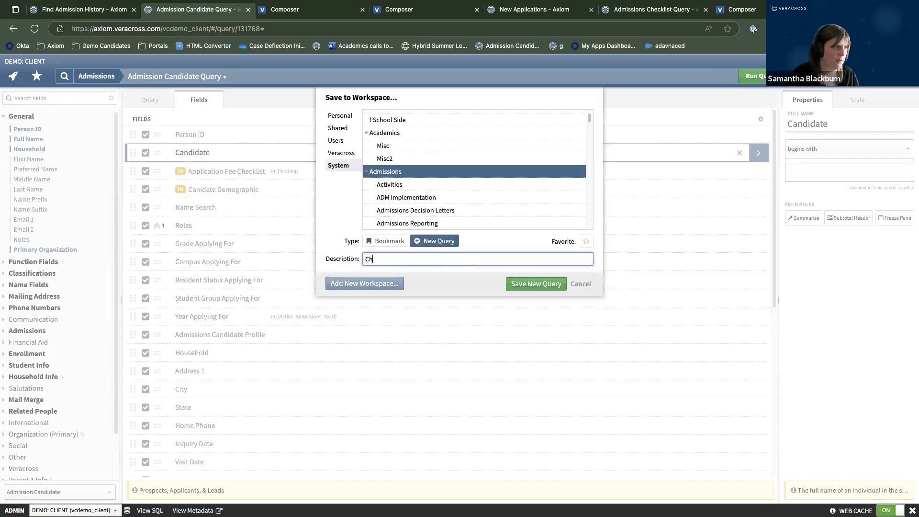
text(ecklist Query)
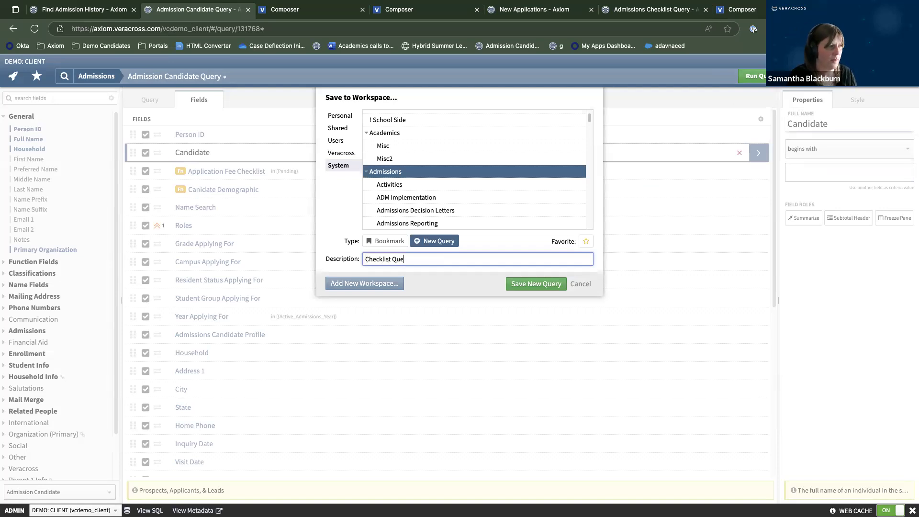
click(536, 284)
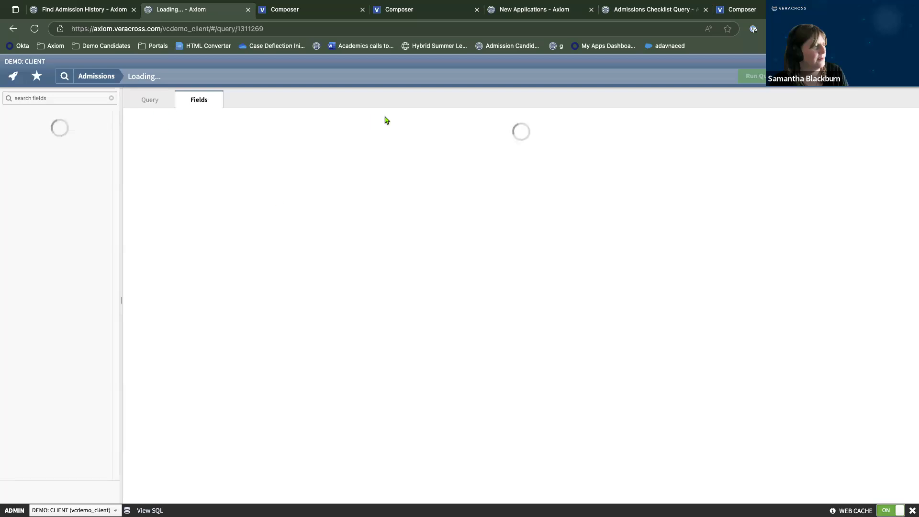
Retitle the query 'Checklist Query 2.0' and run it, listing 684 records.
click(156, 102)
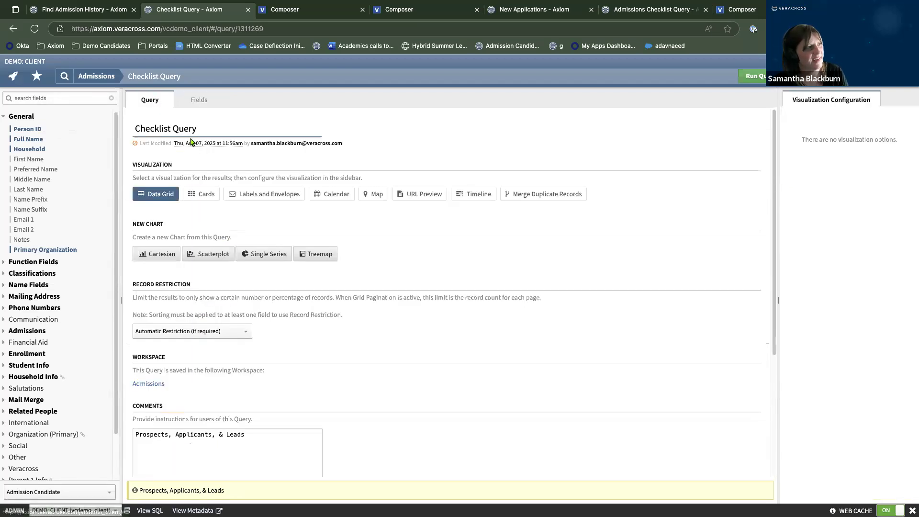
drag(211, 130, 132, 132)
click(214, 129)
text(2.0)
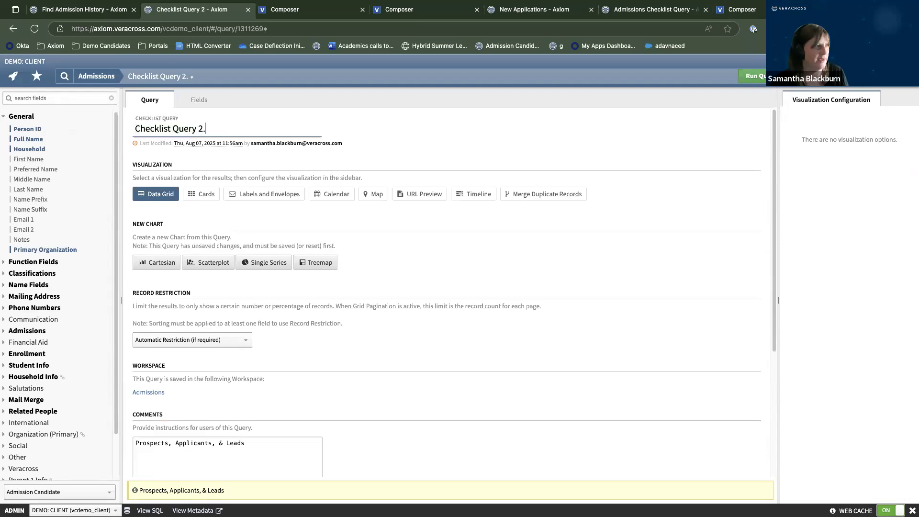
click(751, 78)
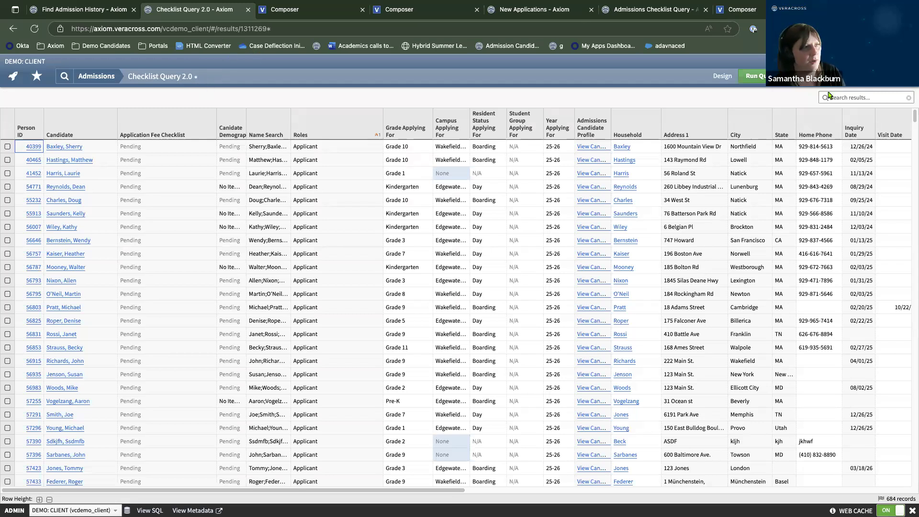
Overwrite the stored Checklist Query 2.0 with the updated columns.
click(814, 77)
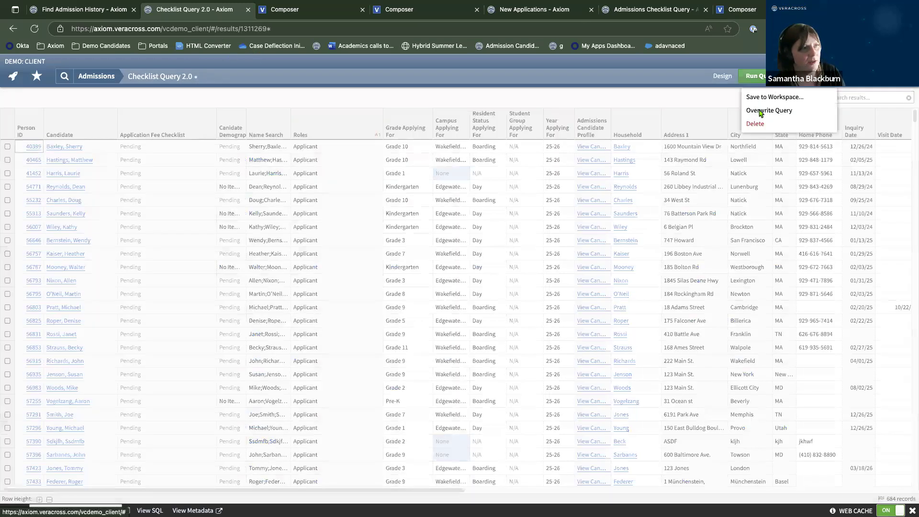
click(742, 374)
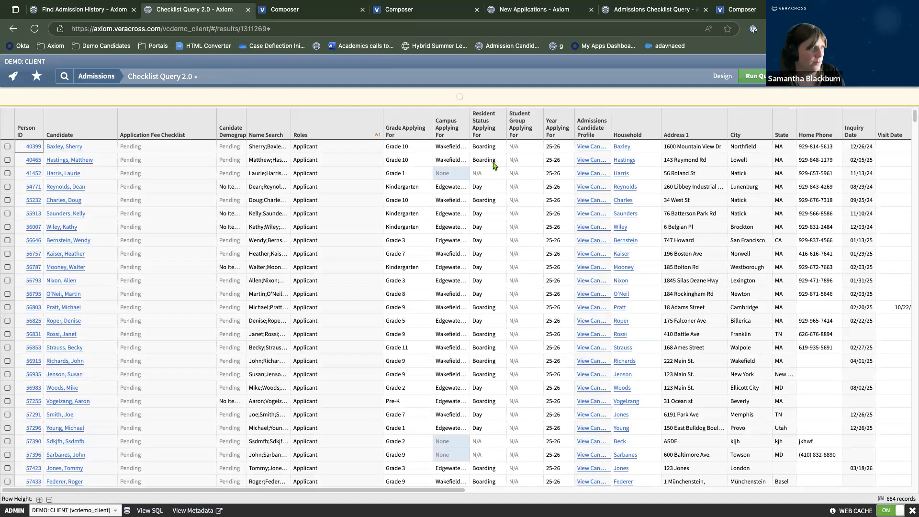
click(596, 186)
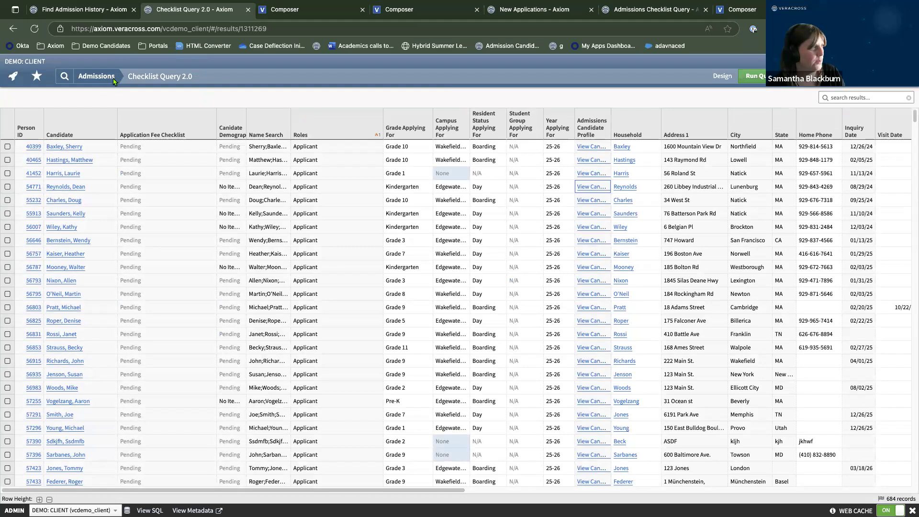
Return to the Admissions homepage via the breadcrumb.
click(13, 76)
click(199, 150)
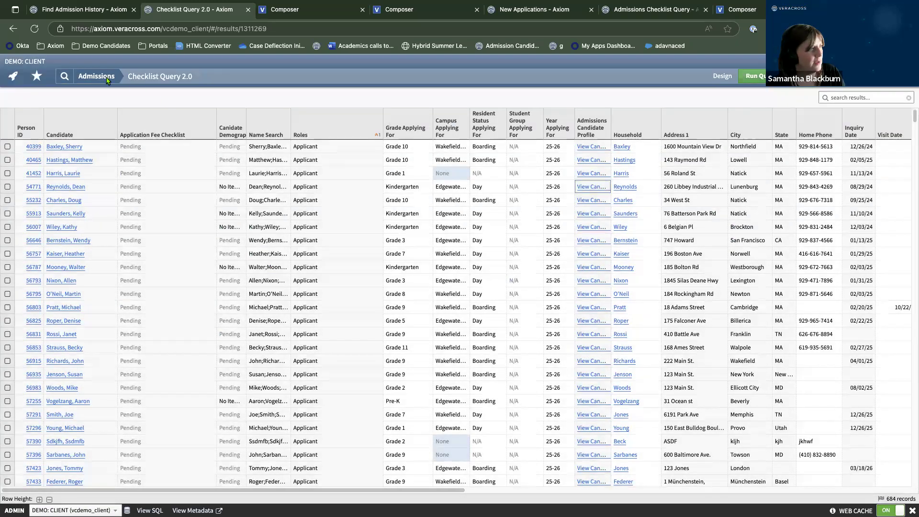
click(81, 77)
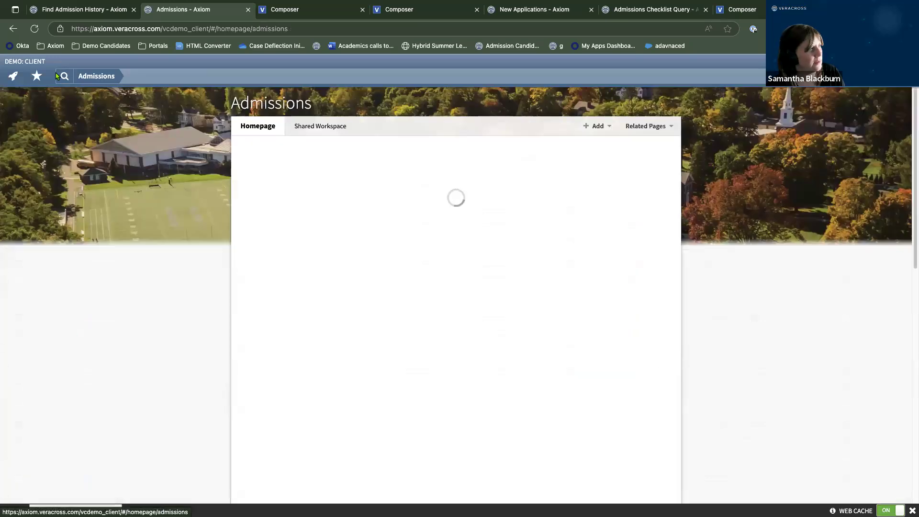